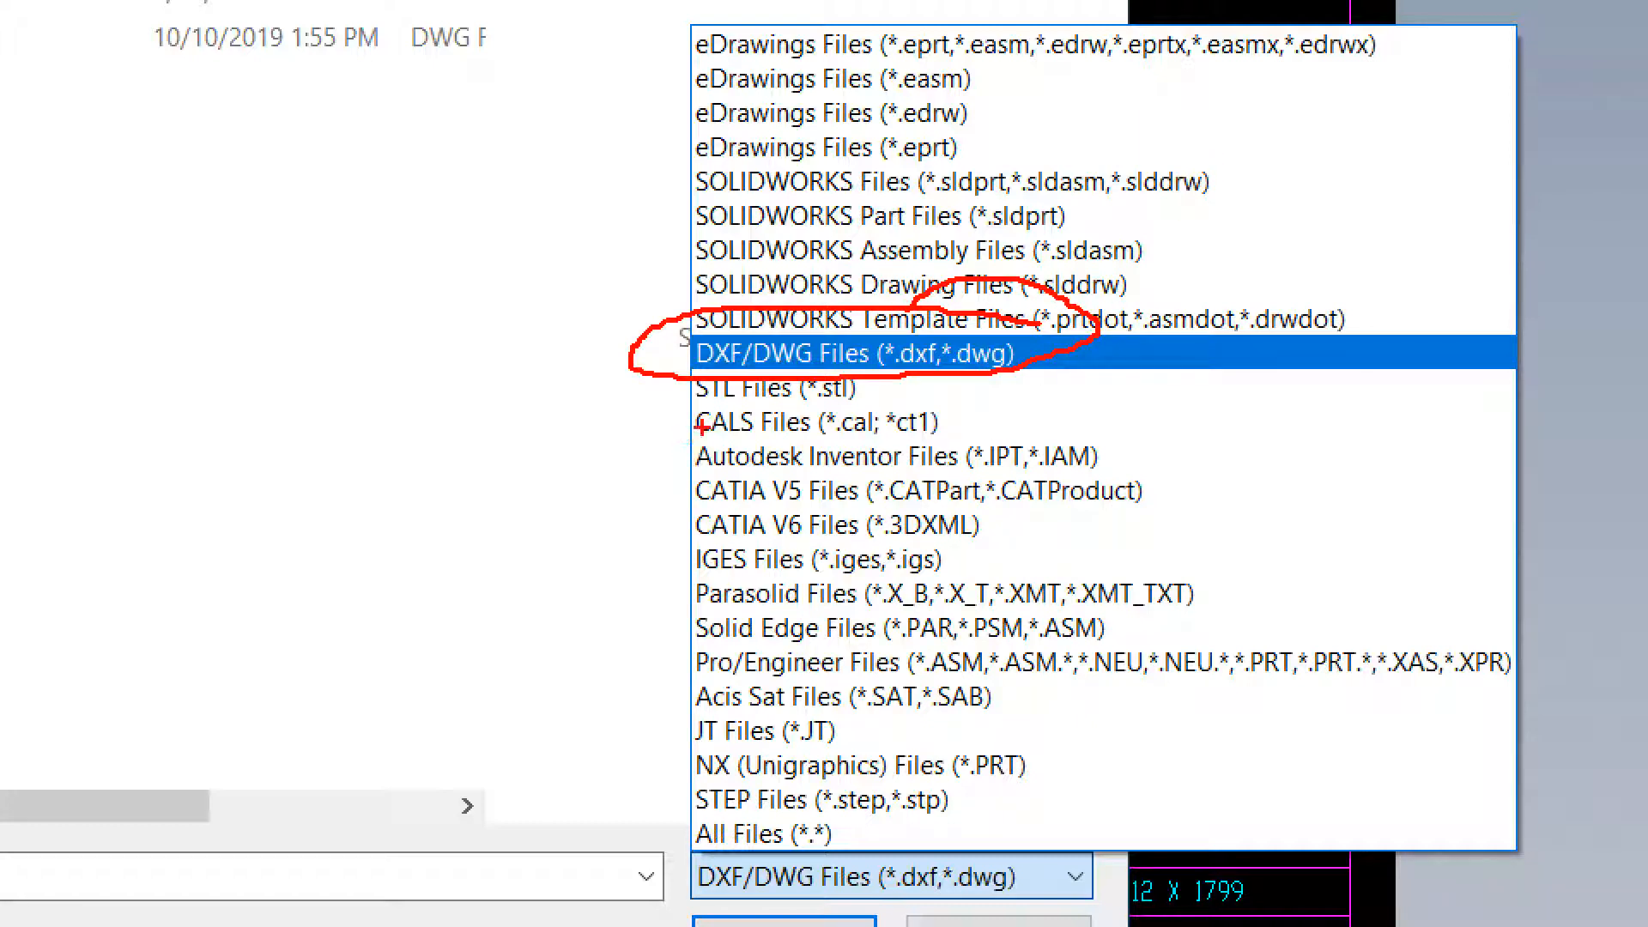
Examine the file formats offered for opening, including DXF/DWG, and close the Open dialog without choosing a file
mouse_move(726, 435)
mouse_down()
mouse_move(672, 461)
mouse_move(700, 645)
mouse_up()
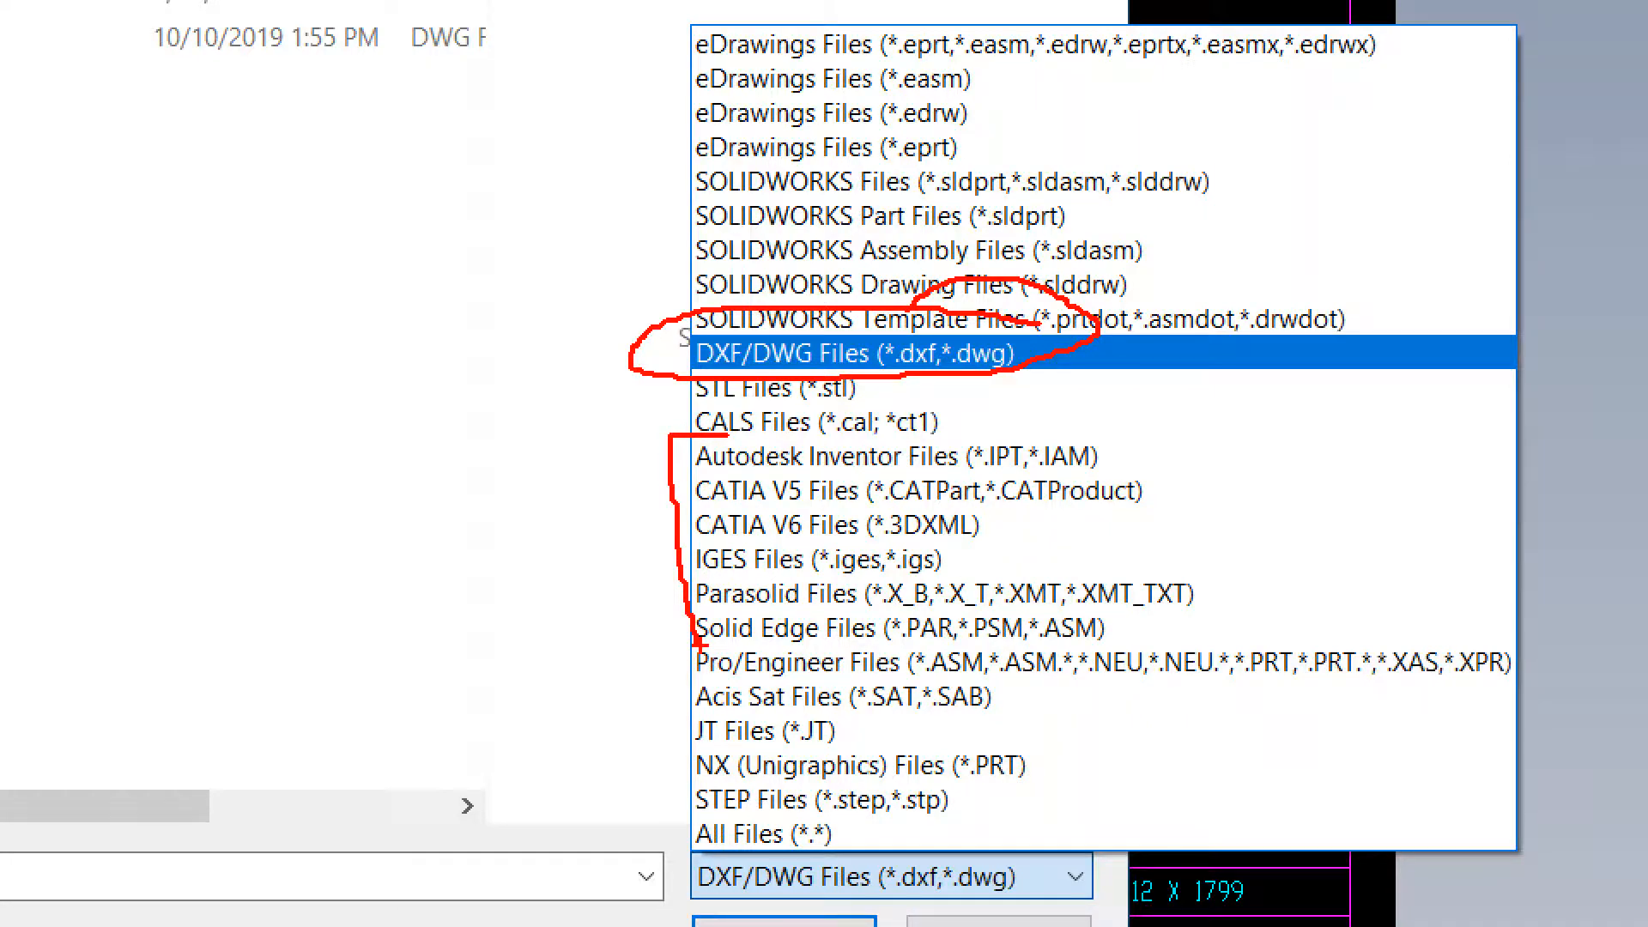
key(Escape)
click(1190, 704)
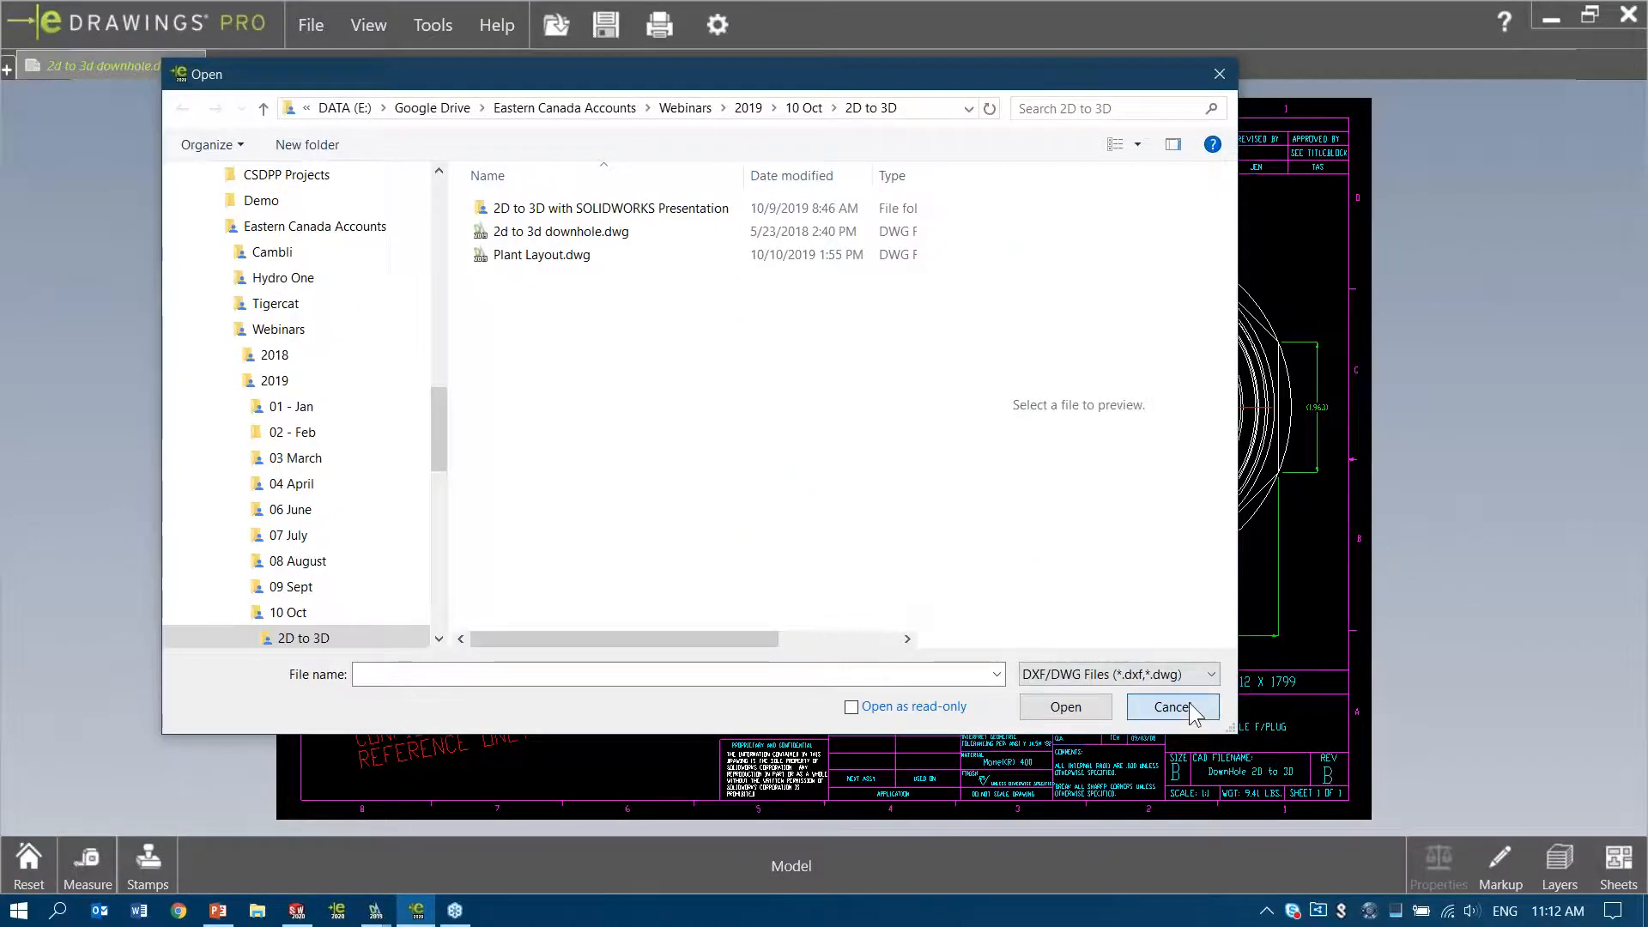
Measure the diameter of the outermost circle in the drawing's end view in inches, and leave the measuring tool
mouse_move(1079, 281)
middle_down()
mouse_move(993, 325)
mouse_move(944, 380)
mouse_move(1018, 389)
middle_up()
scroll(953, 333, up, 5)
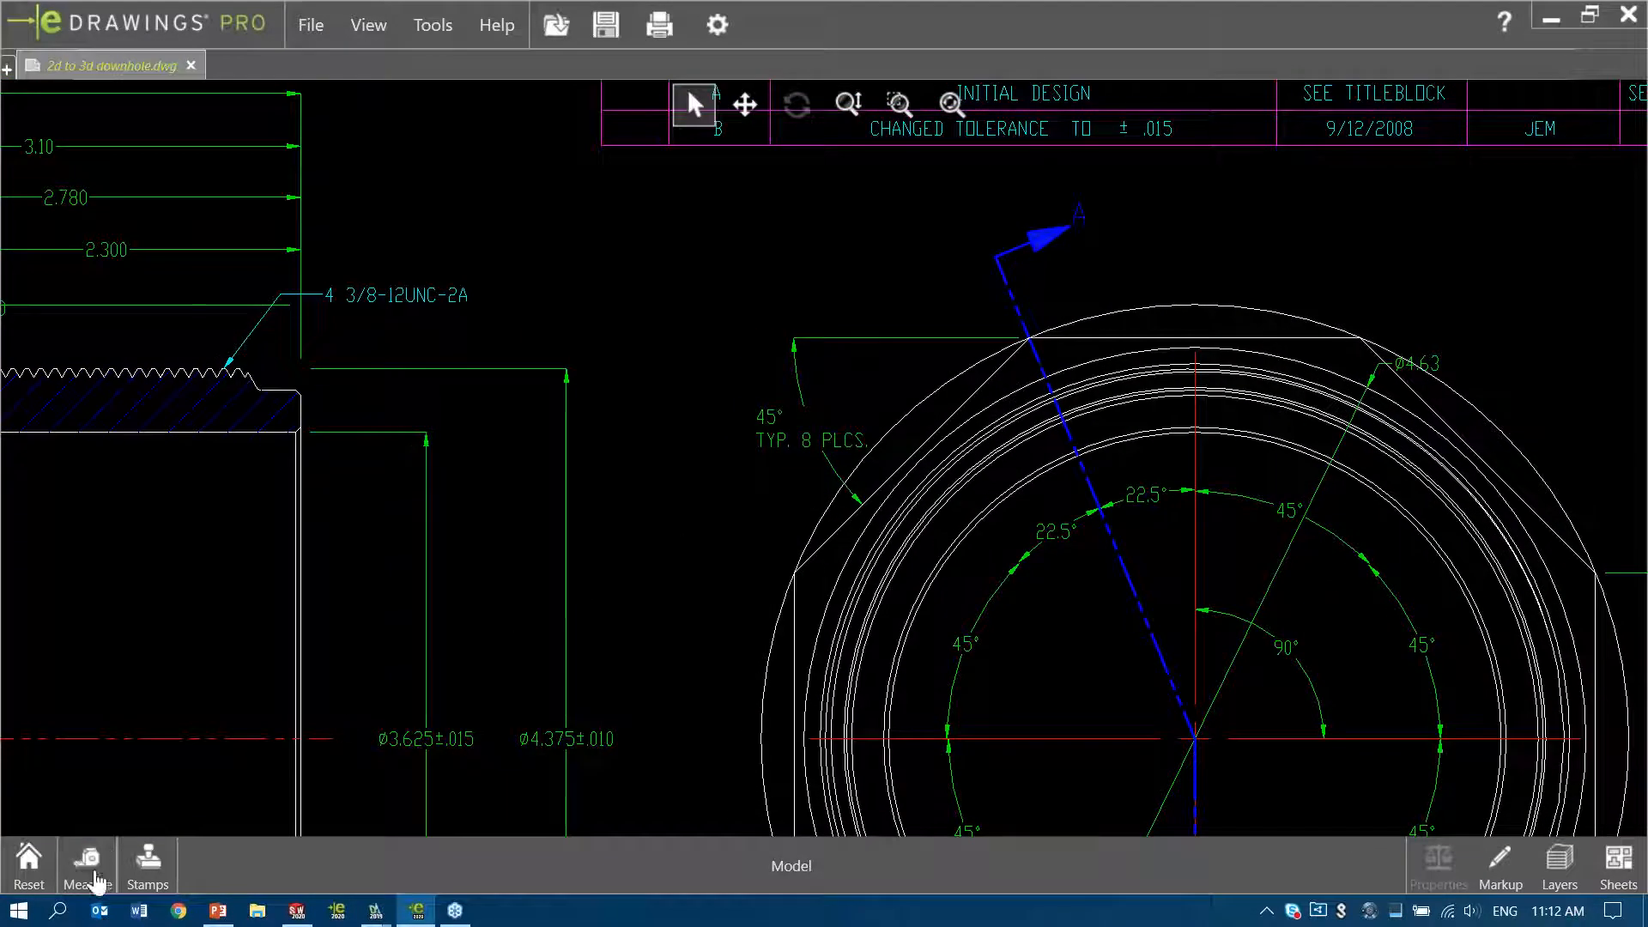
click(93, 867)
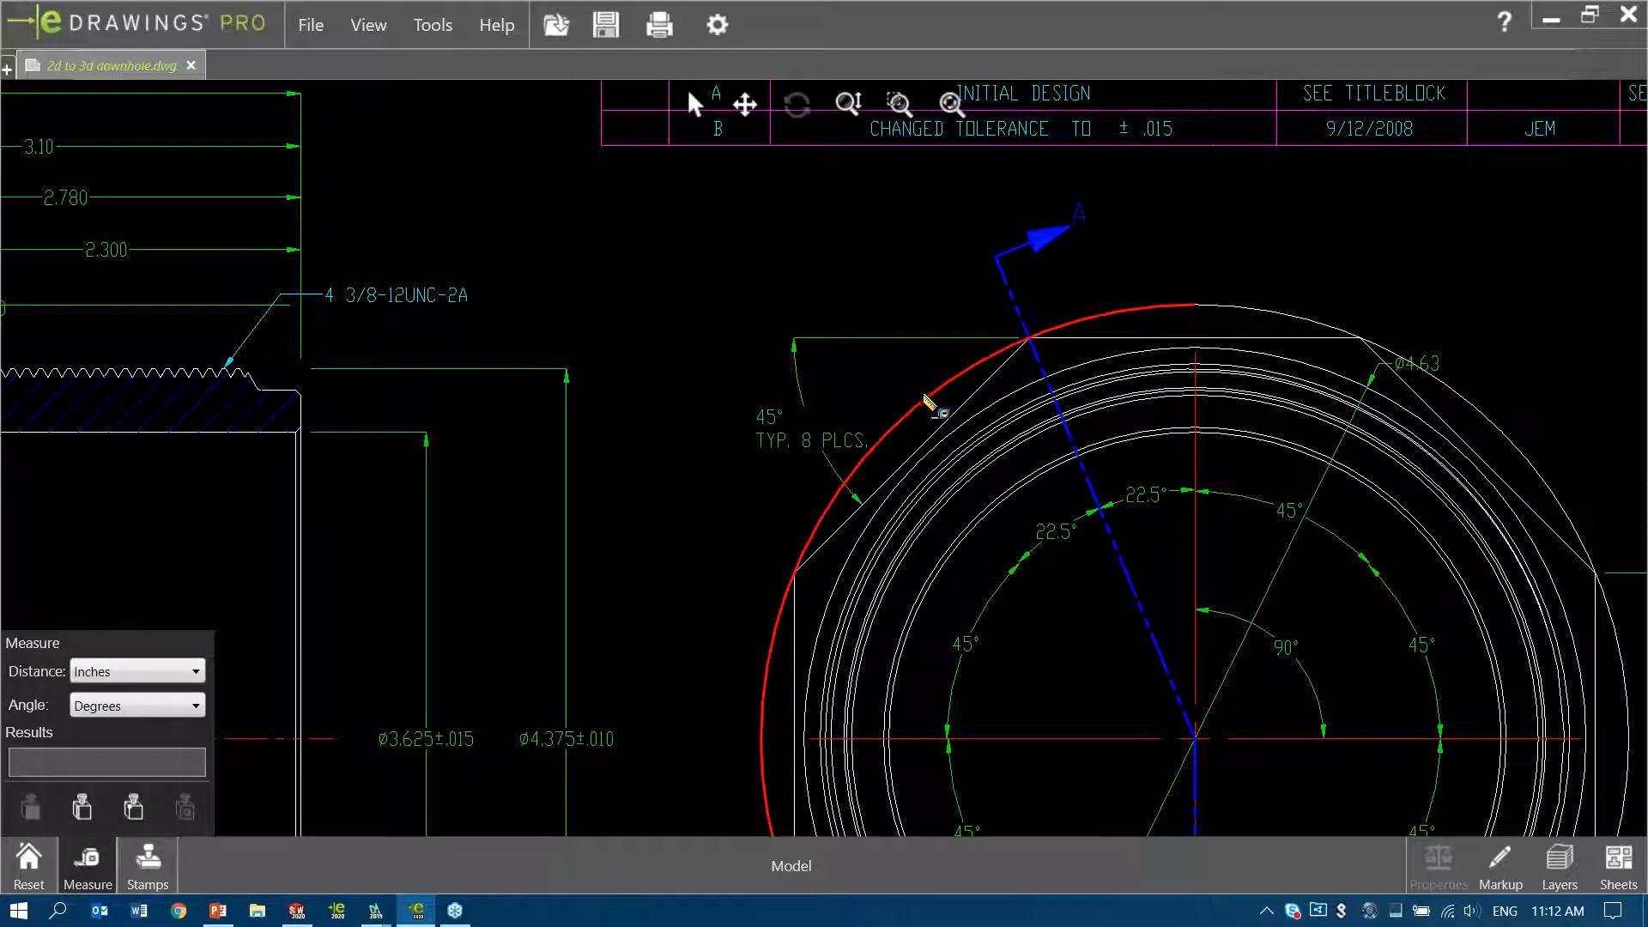
click(927, 398)
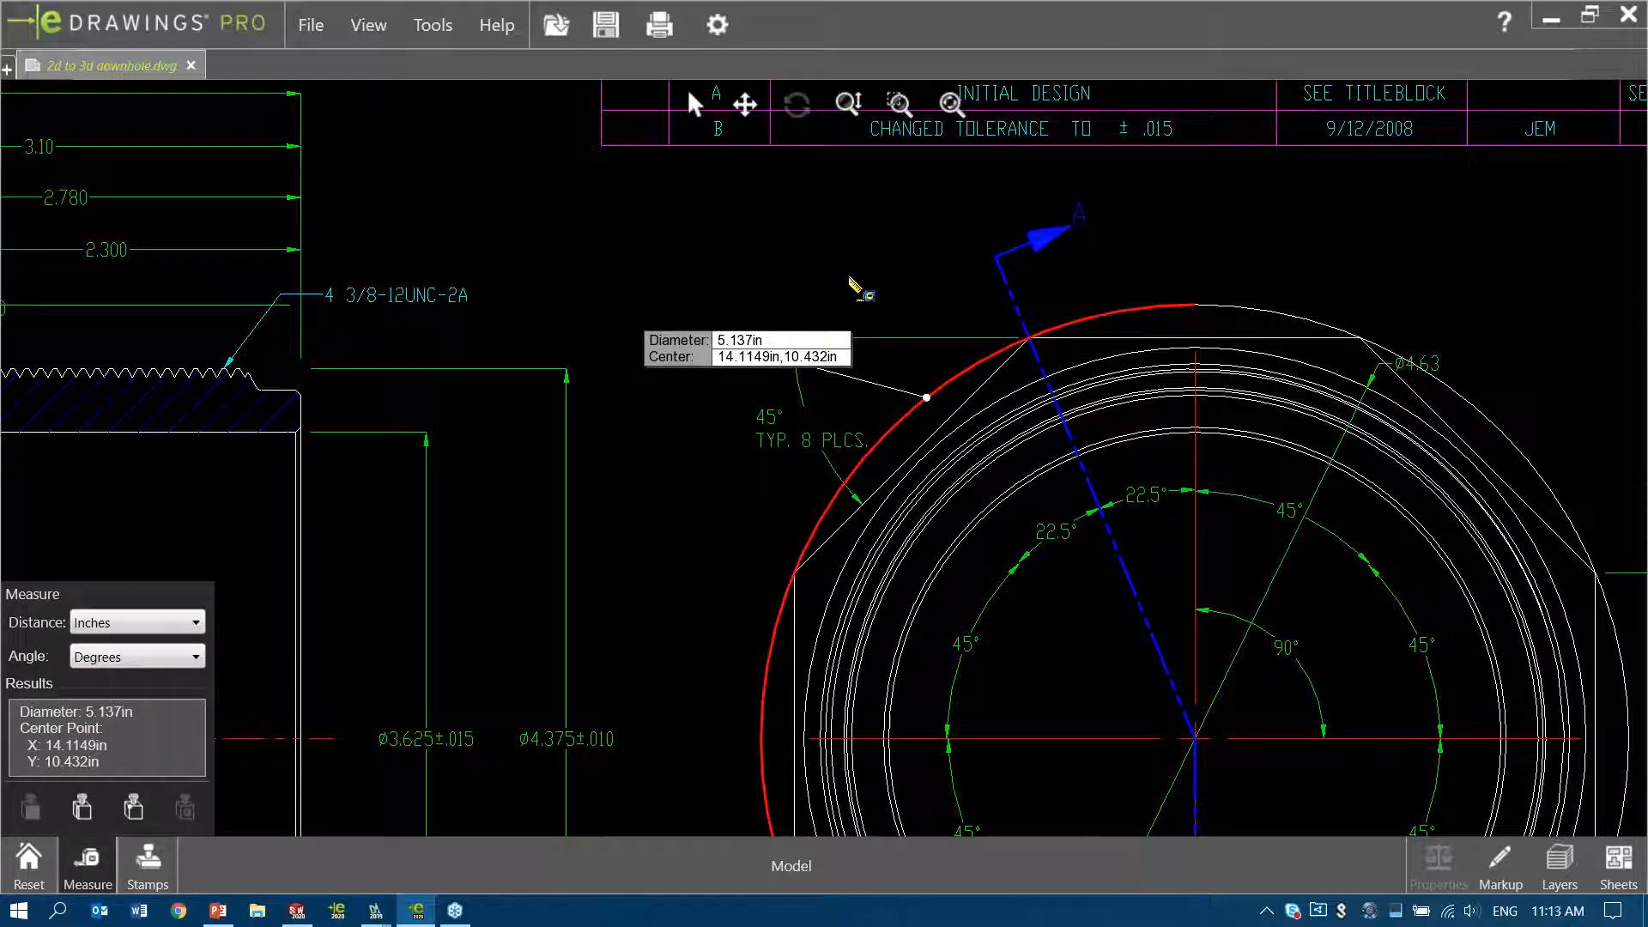
middle_drag(856, 289, 757, 268)
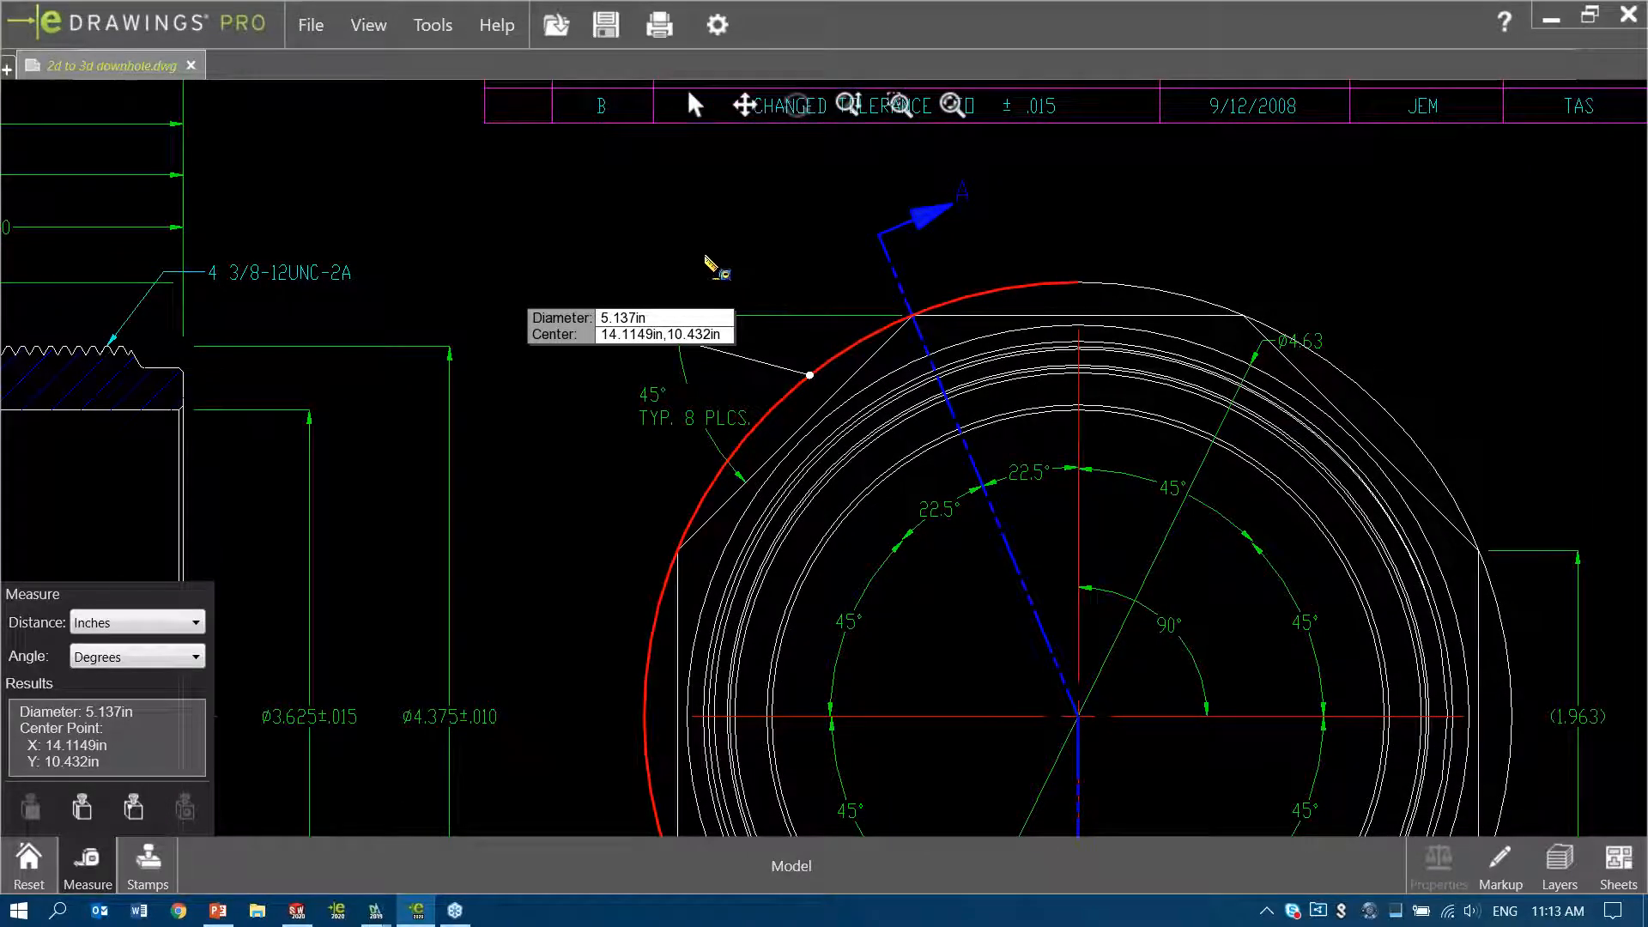
click(707, 259)
middle_drag(504, 232, 1480, 386)
click(694, 104)
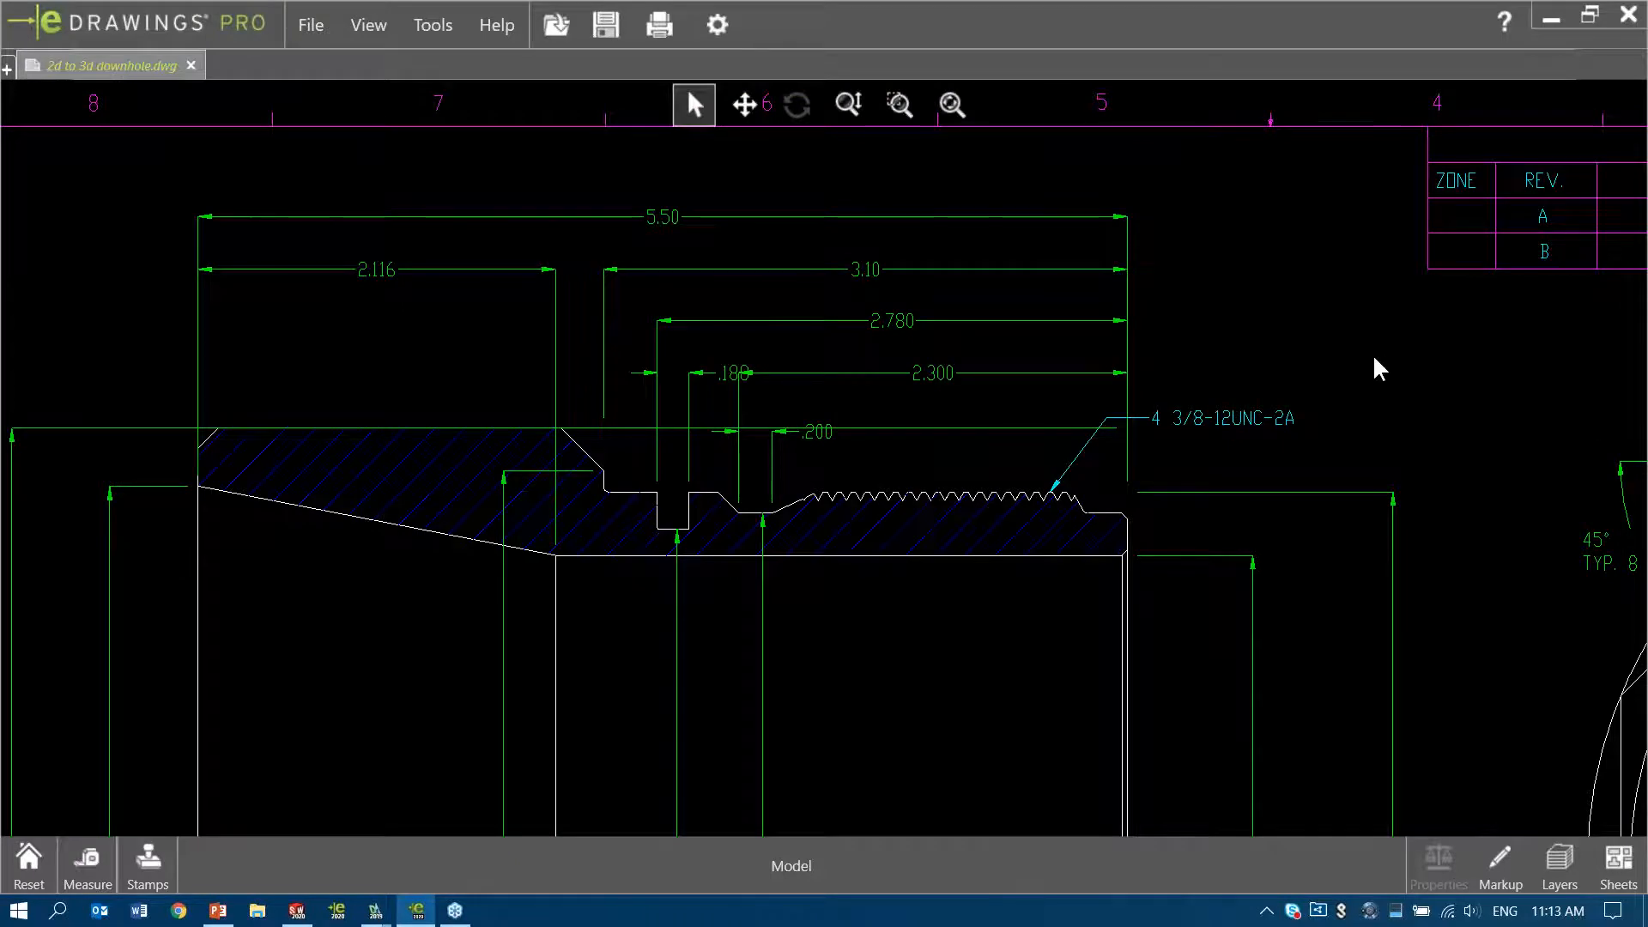
Attach a cloud-with-leader comment reading "CHANGE DIM TO 6 IN" to the 5.50 overall length dimension, placed beside the section view
middle_drag(1380, 364, 1327, 390)
click(1513, 874)
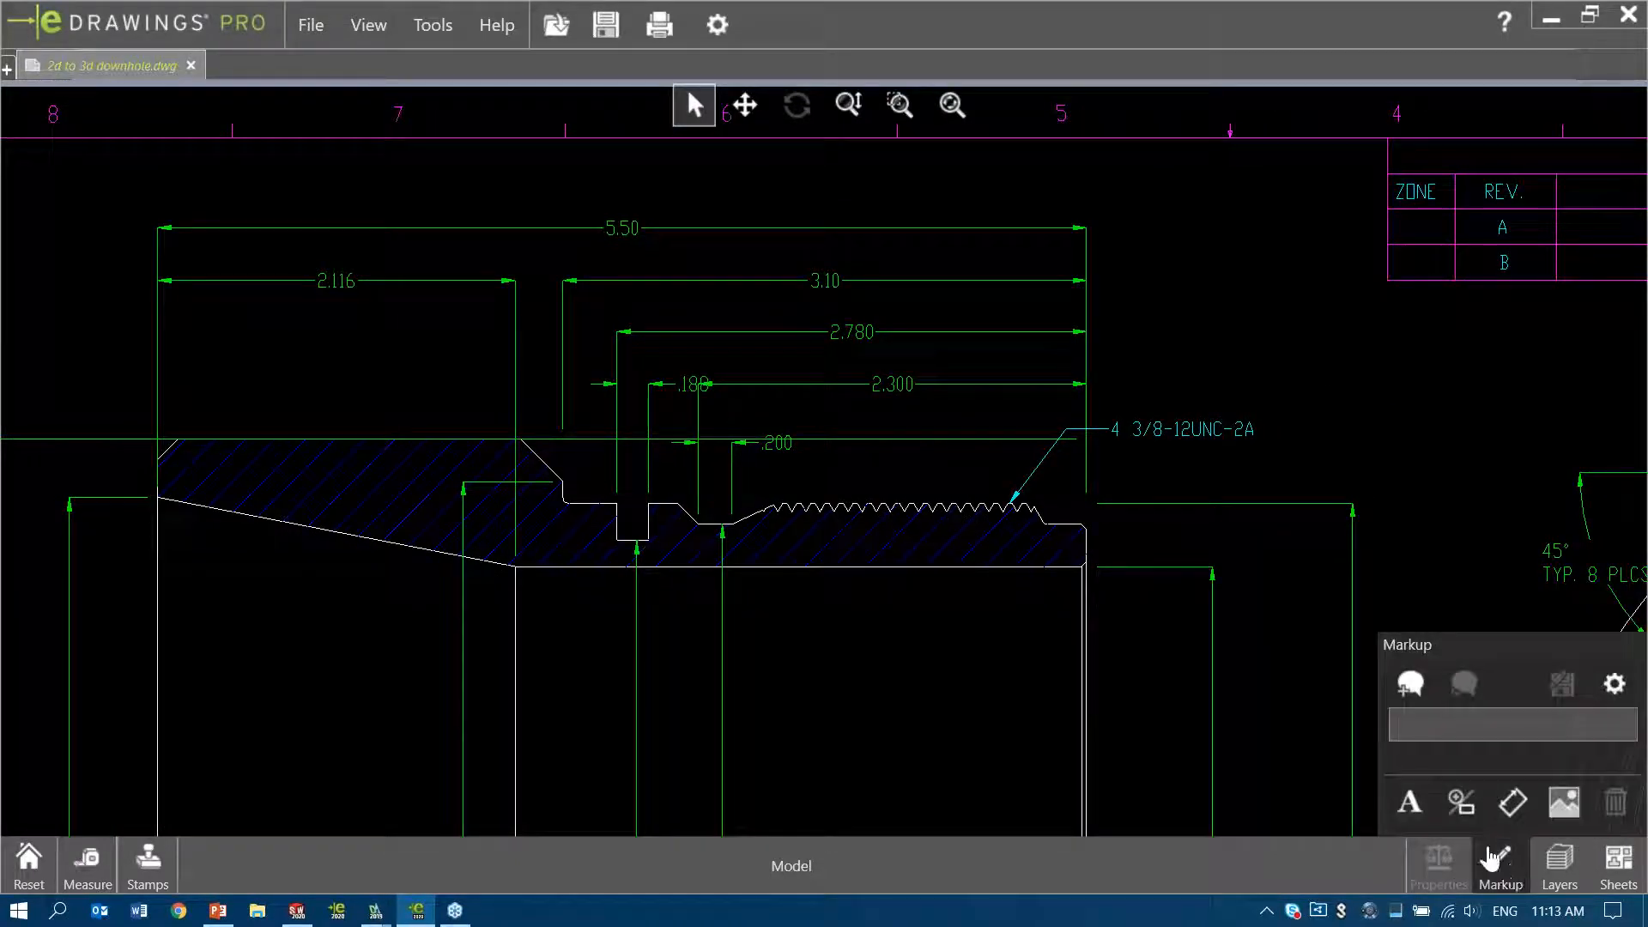
click(1411, 804)
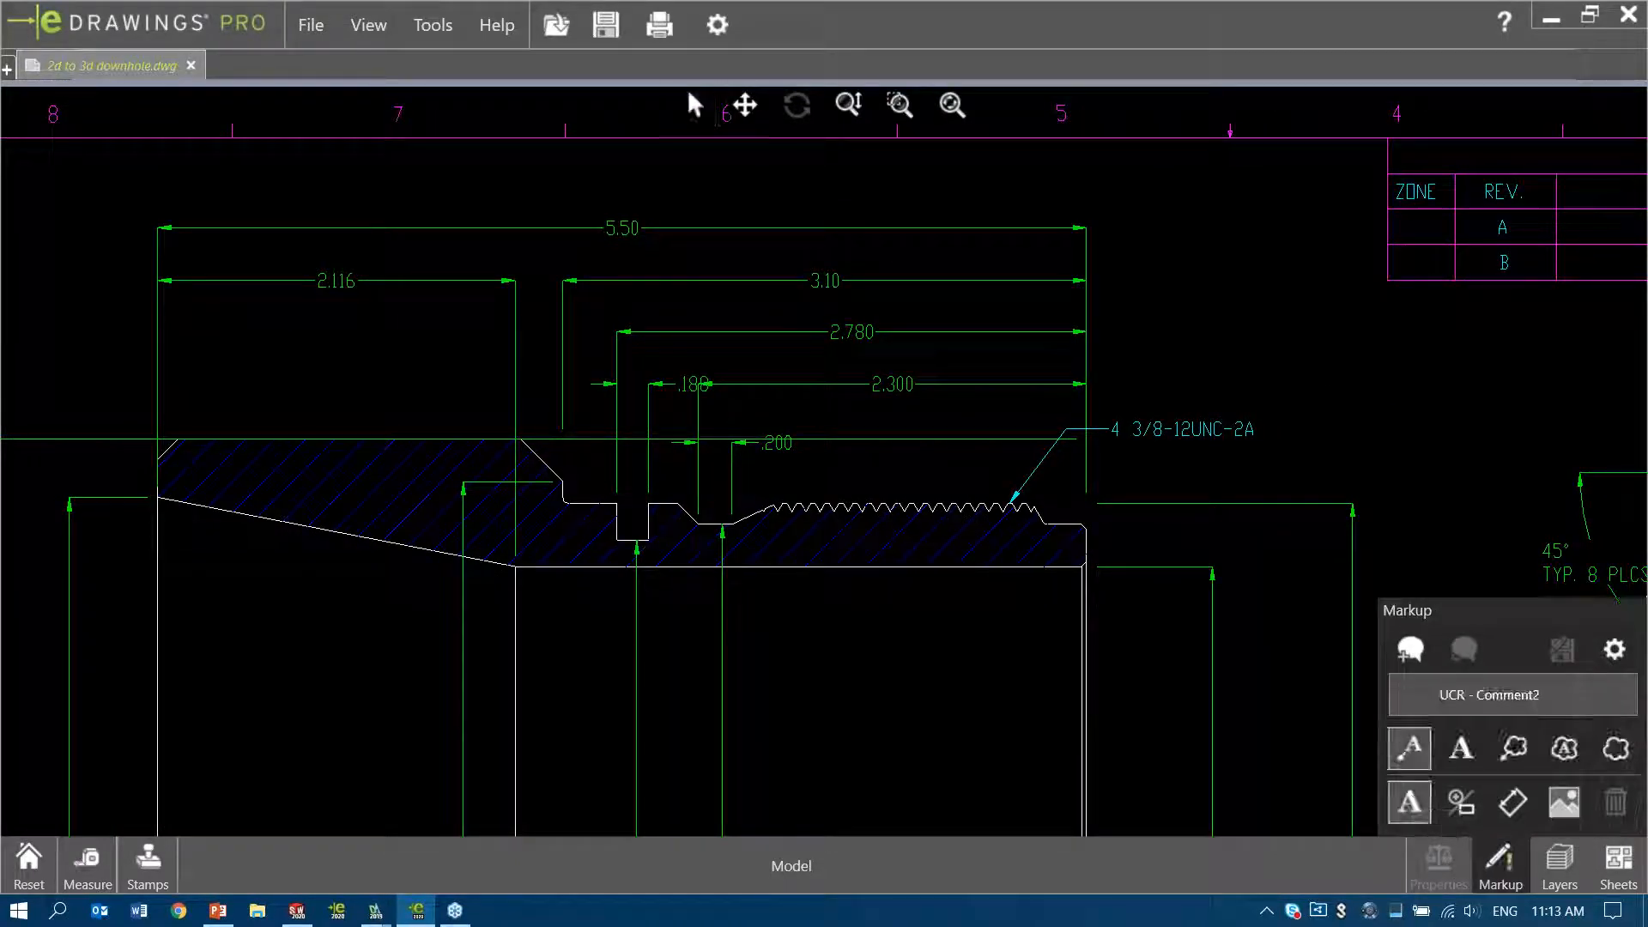
click(1515, 752)
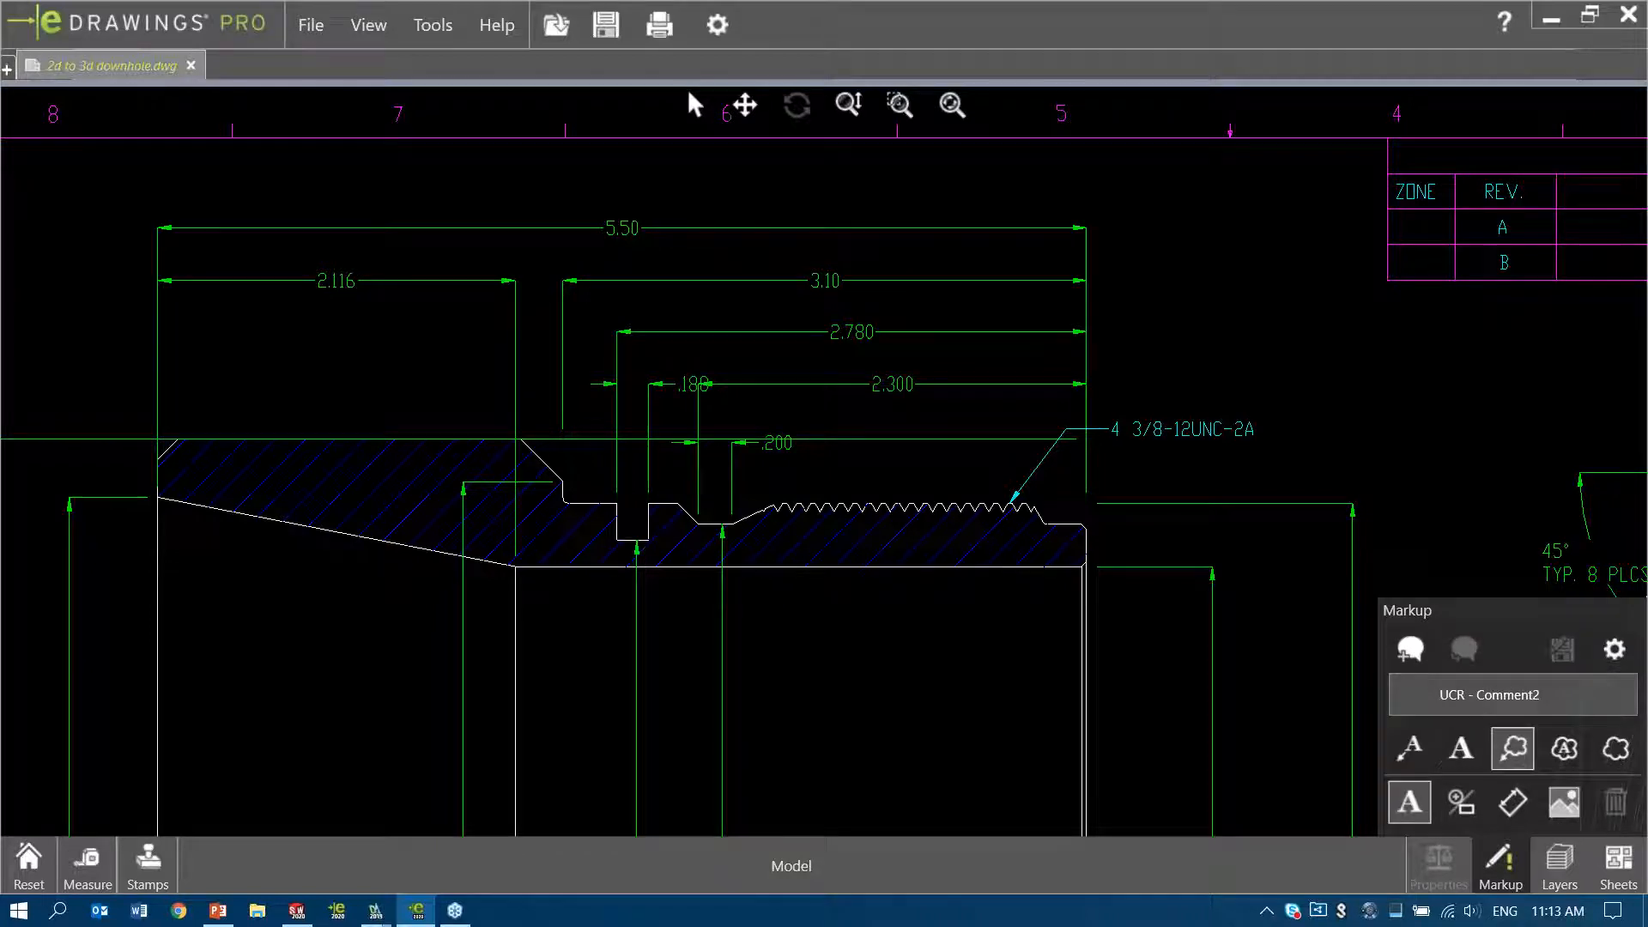
click(725, 227)
text(CHANGE DIM TO 6 IN)
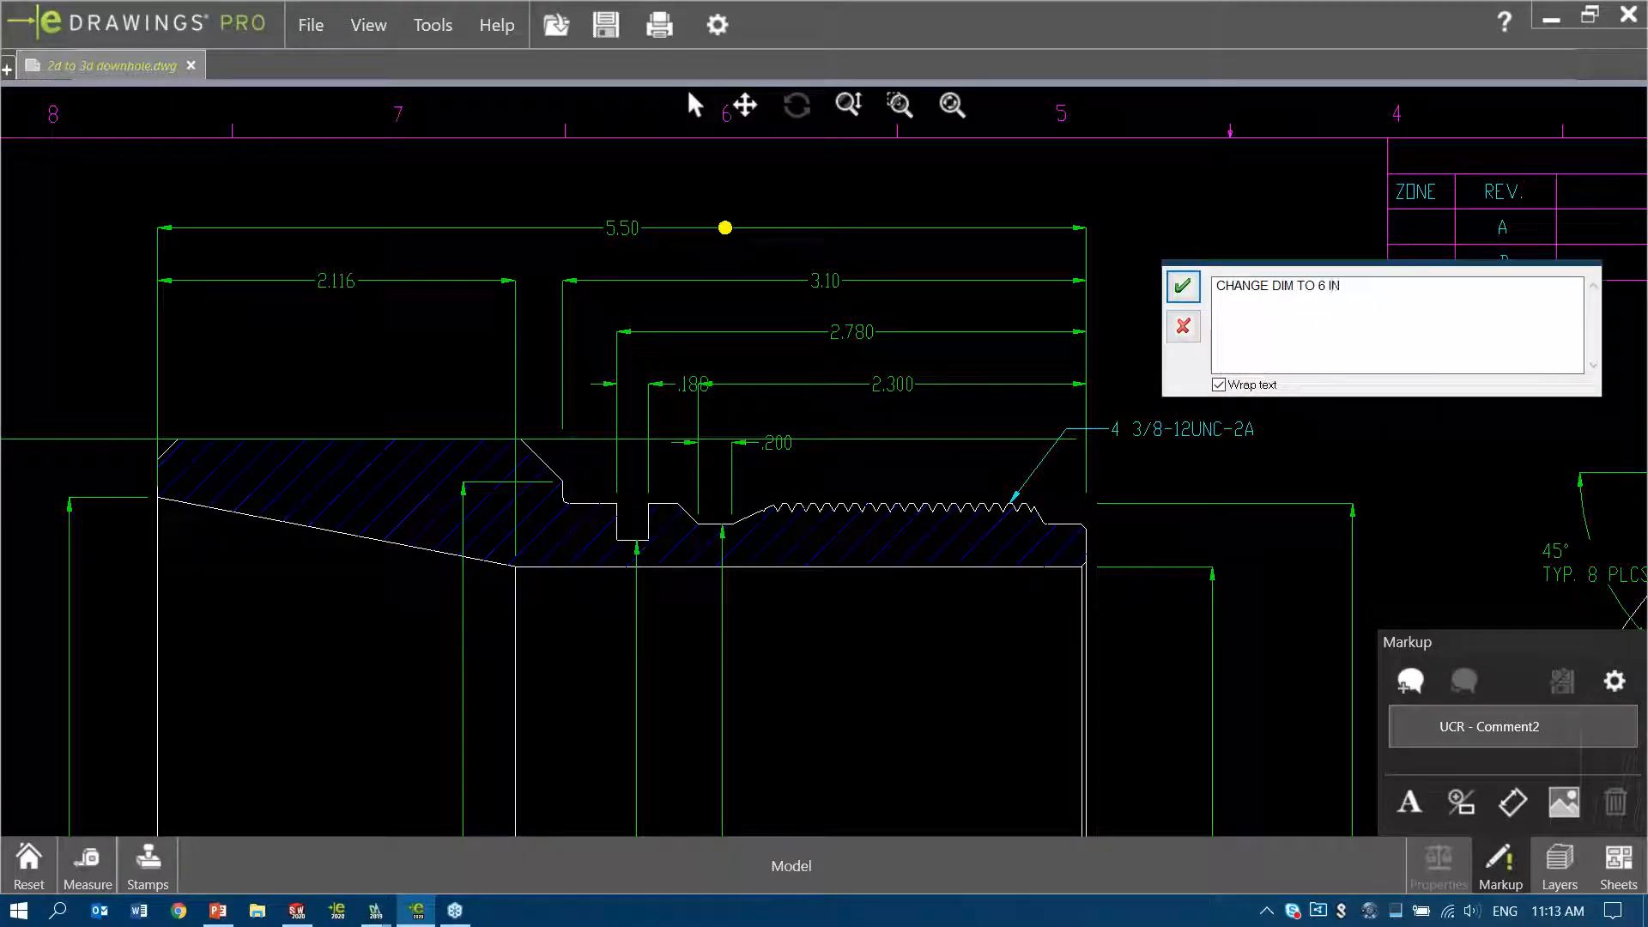
click(1183, 286)
middle_drag(1411, 456, 1264, 480)
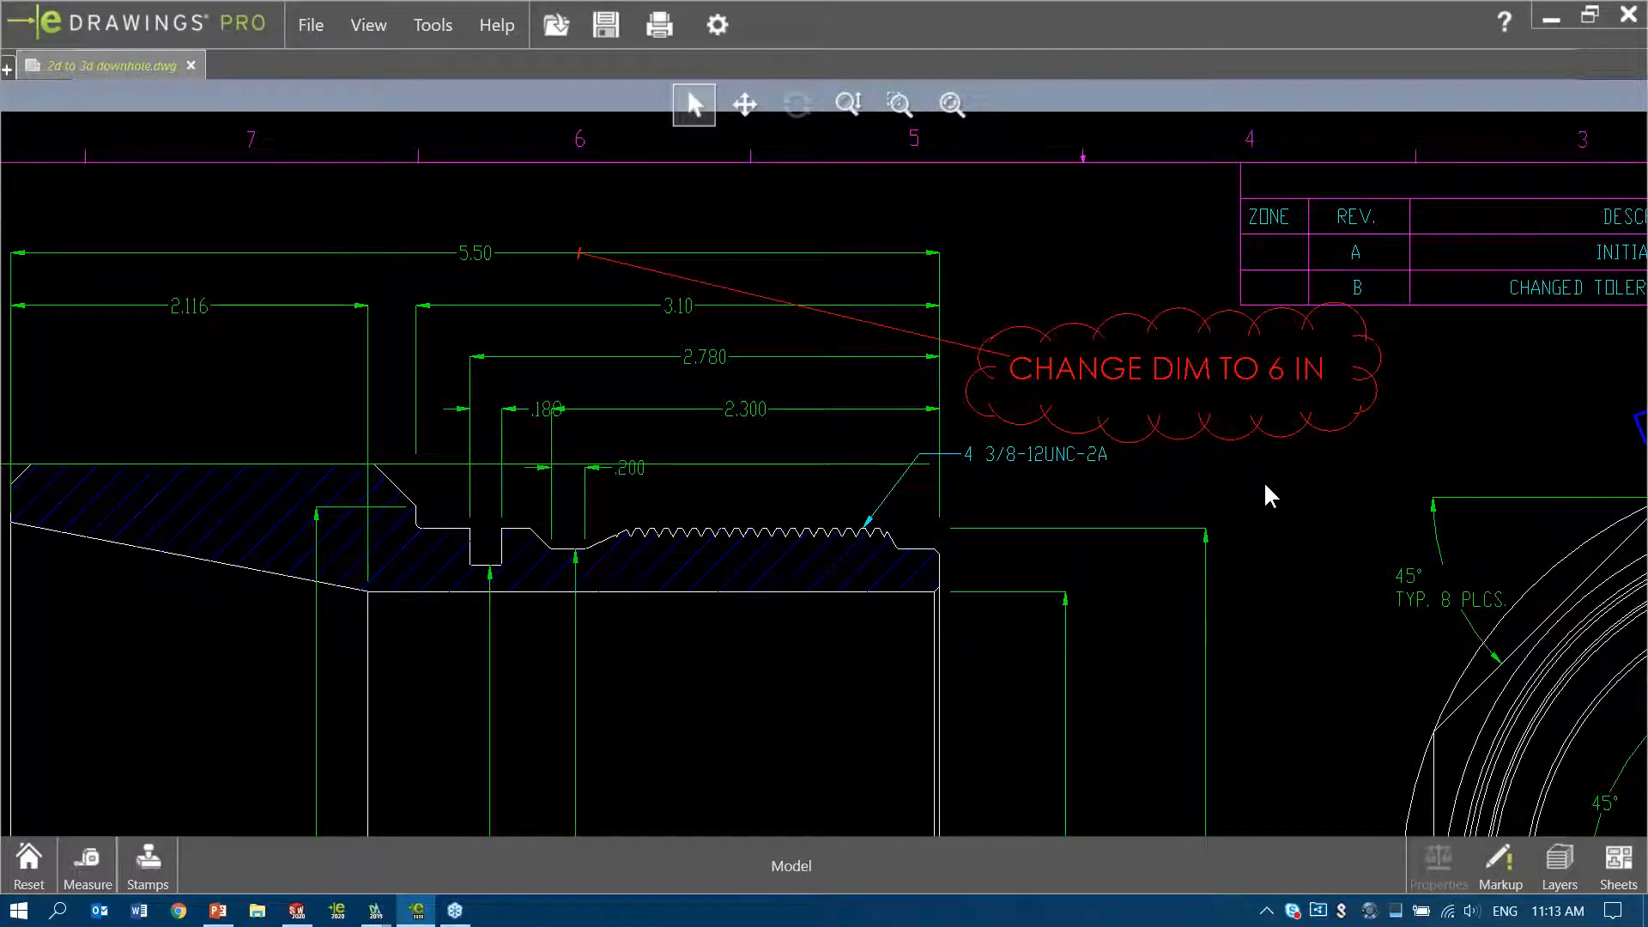
Place a NOT APPROVED stamp above the CONFIDENTIAL REFERENCE ONLY note and fit the whole drawing in view
middle_drag(853, 581, 912, 559)
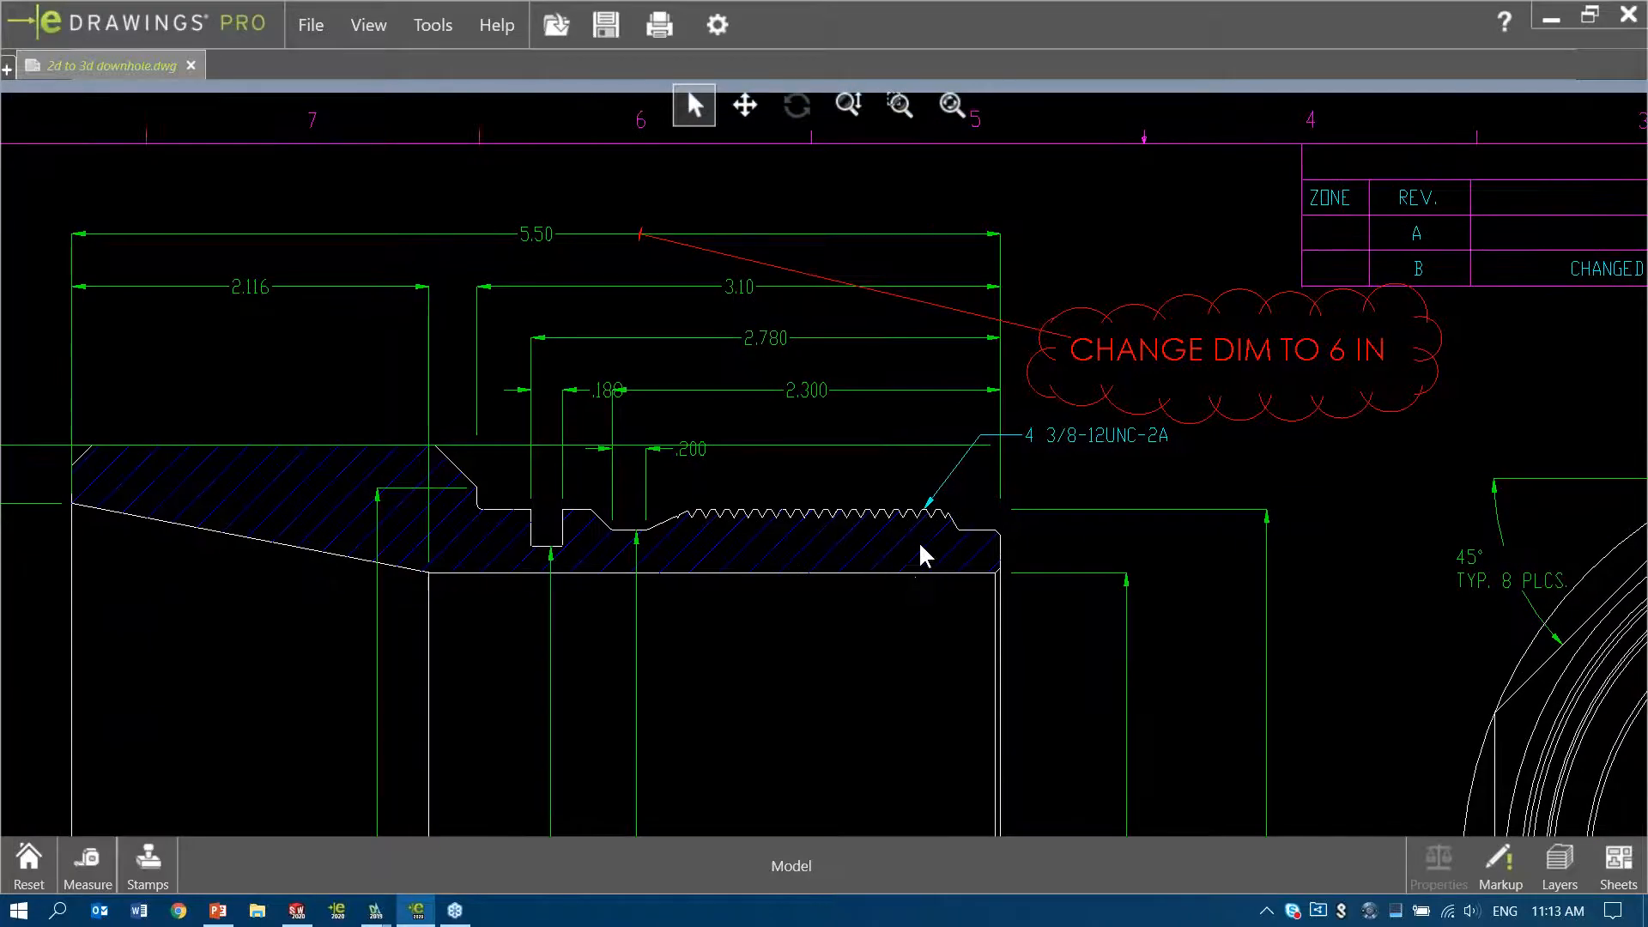
scroll(877, 536, down, 4)
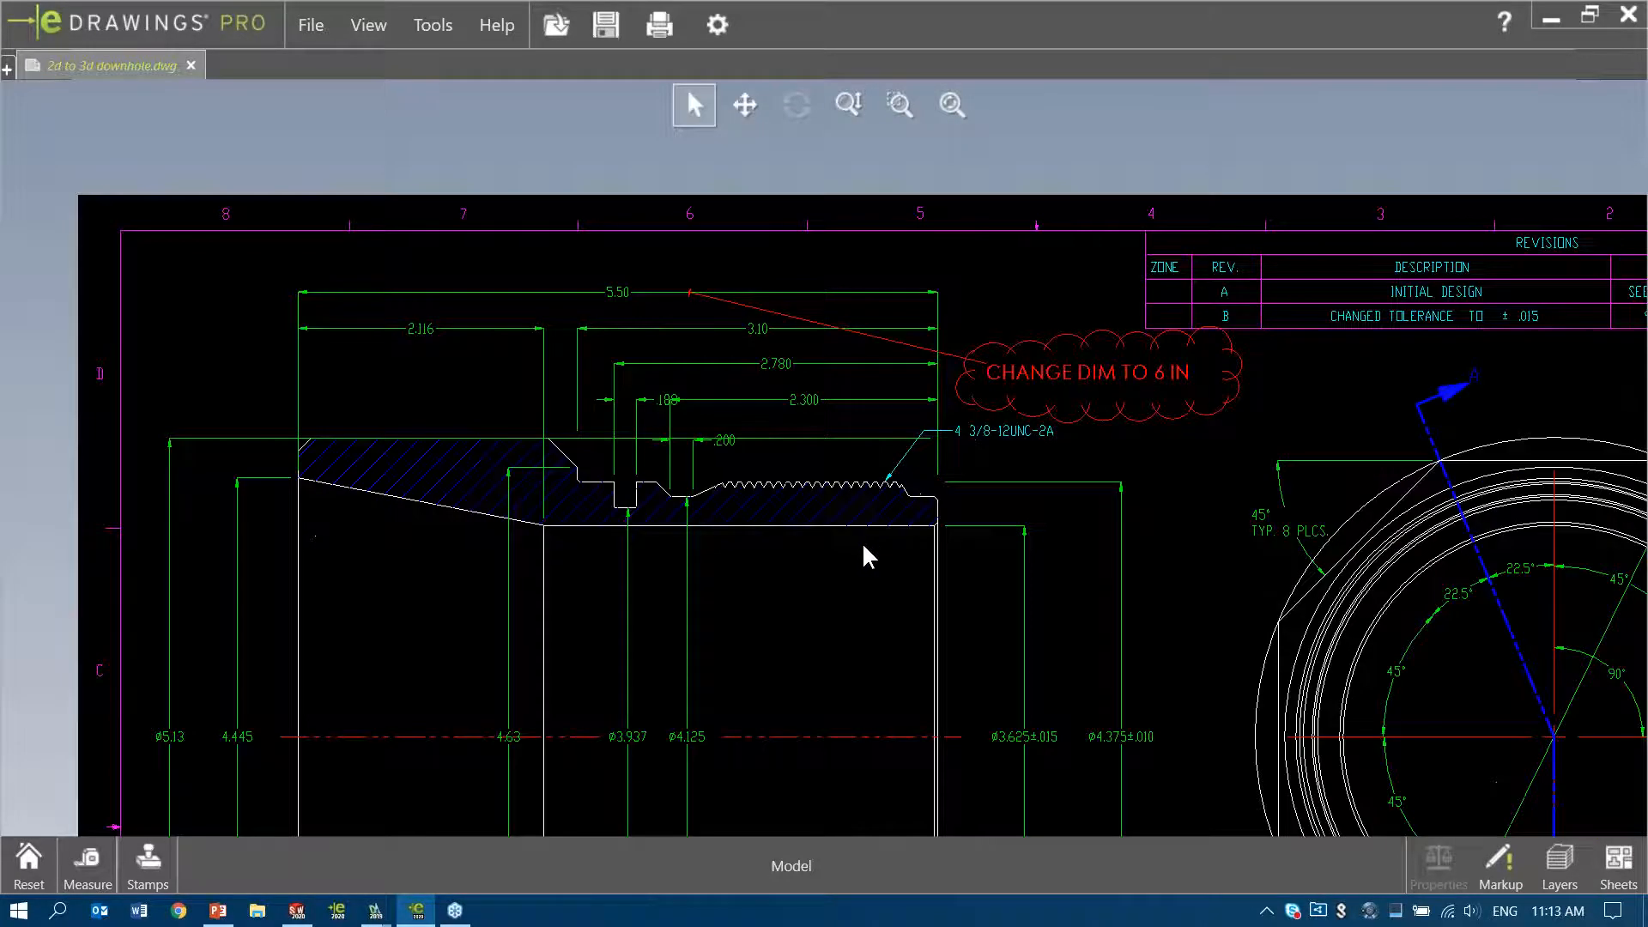
mouse_move(797, 572)
middle_down()
mouse_move(905, 425)
mouse_move(1089, 272)
mouse_move(1164, 153)
middle_up()
scroll(907, 430, down, 3)
scroll(879, 545, up, 2)
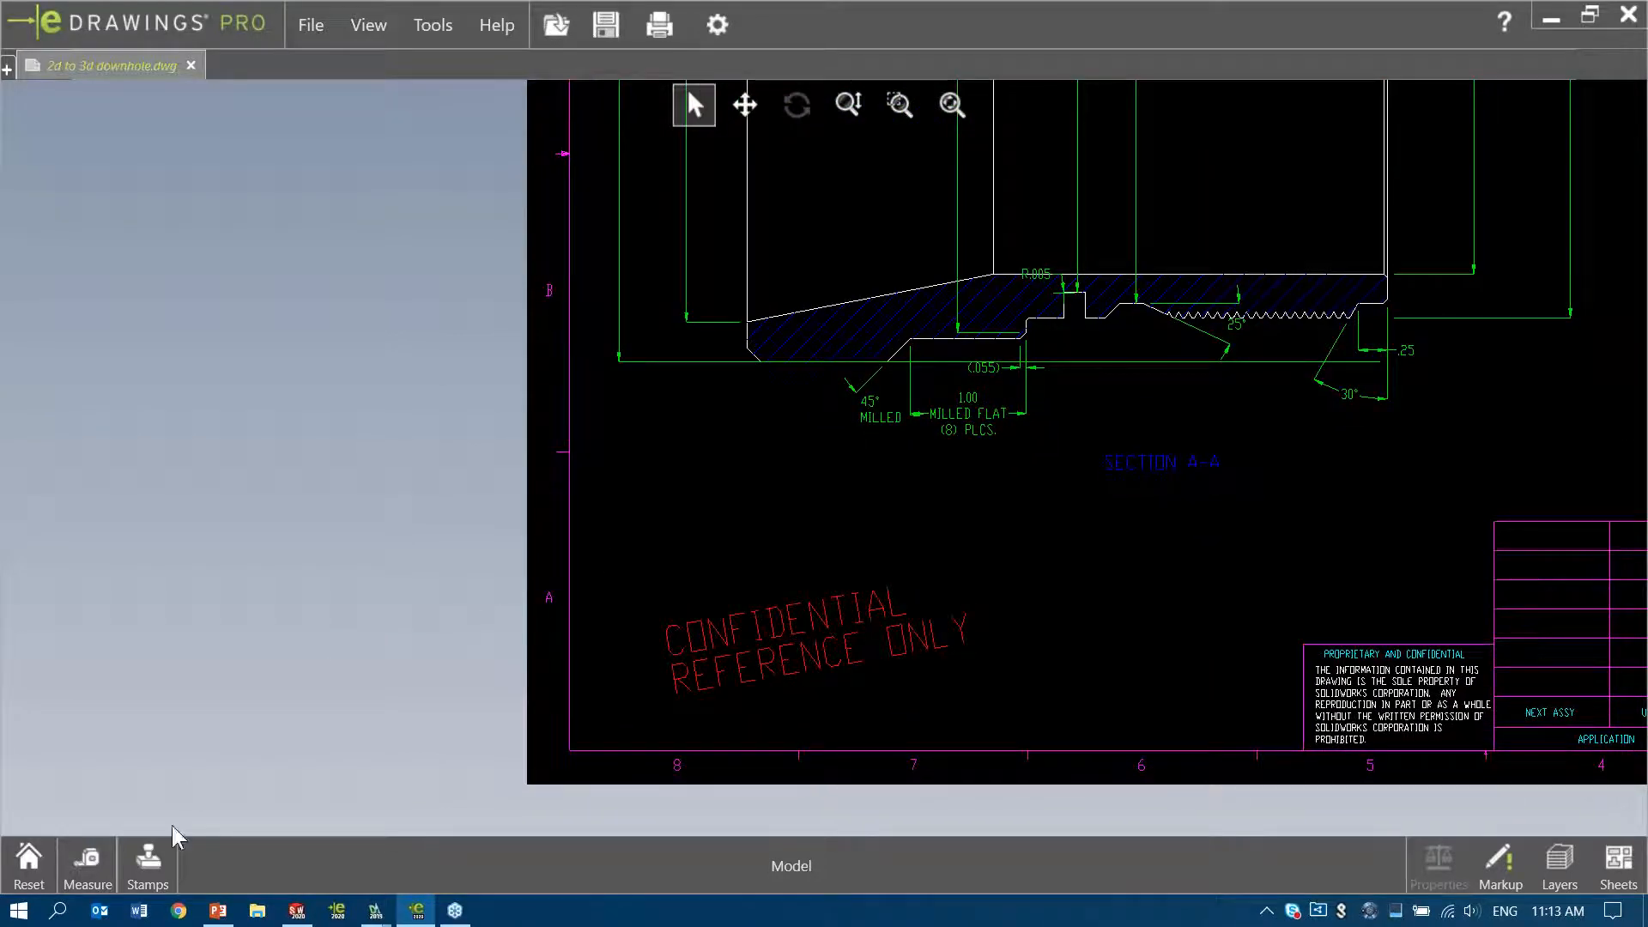
click(153, 863)
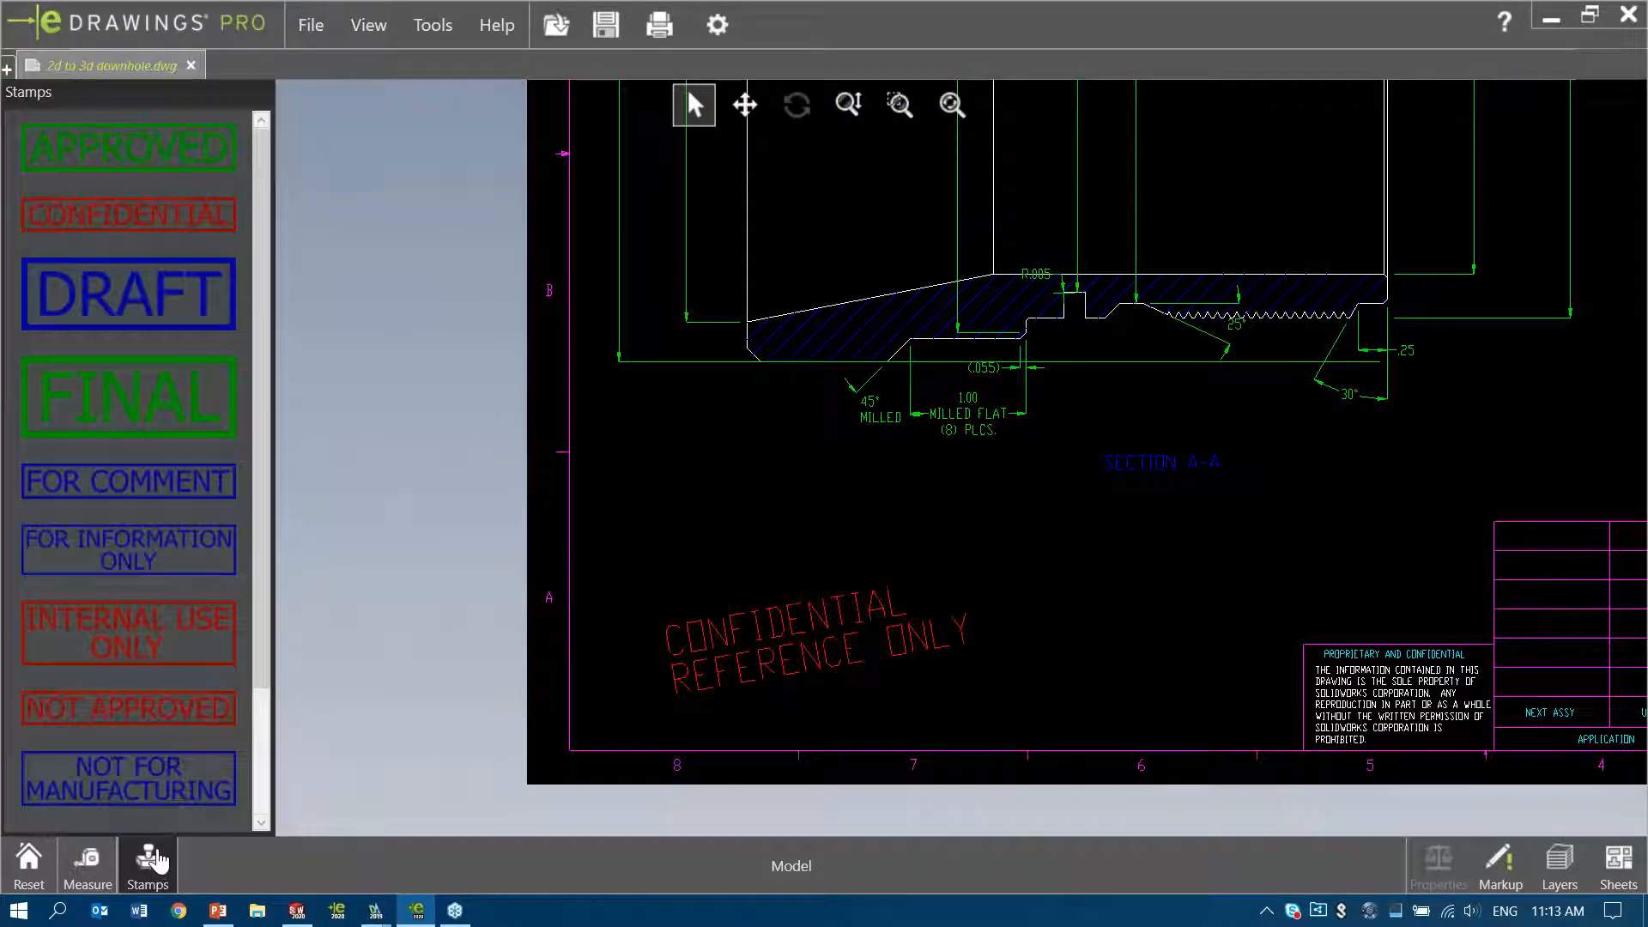
mouse_move(155, 716)
mouse_down()
mouse_move(979, 541)
mouse_move(863, 537)
mouse_up()
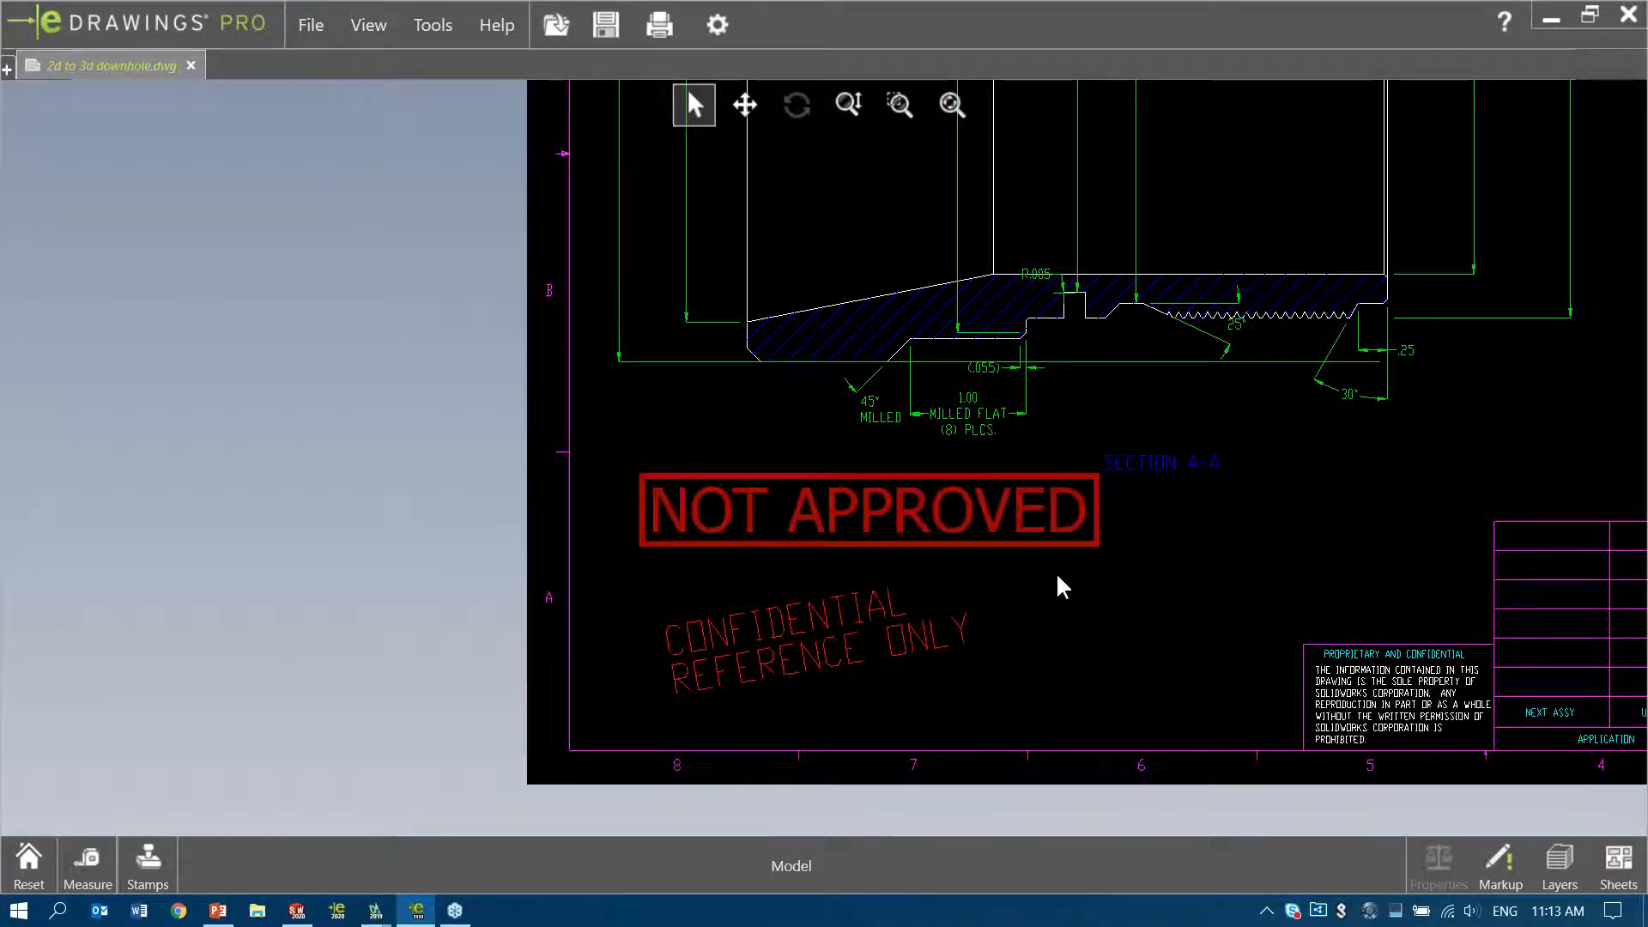
click(950, 112)
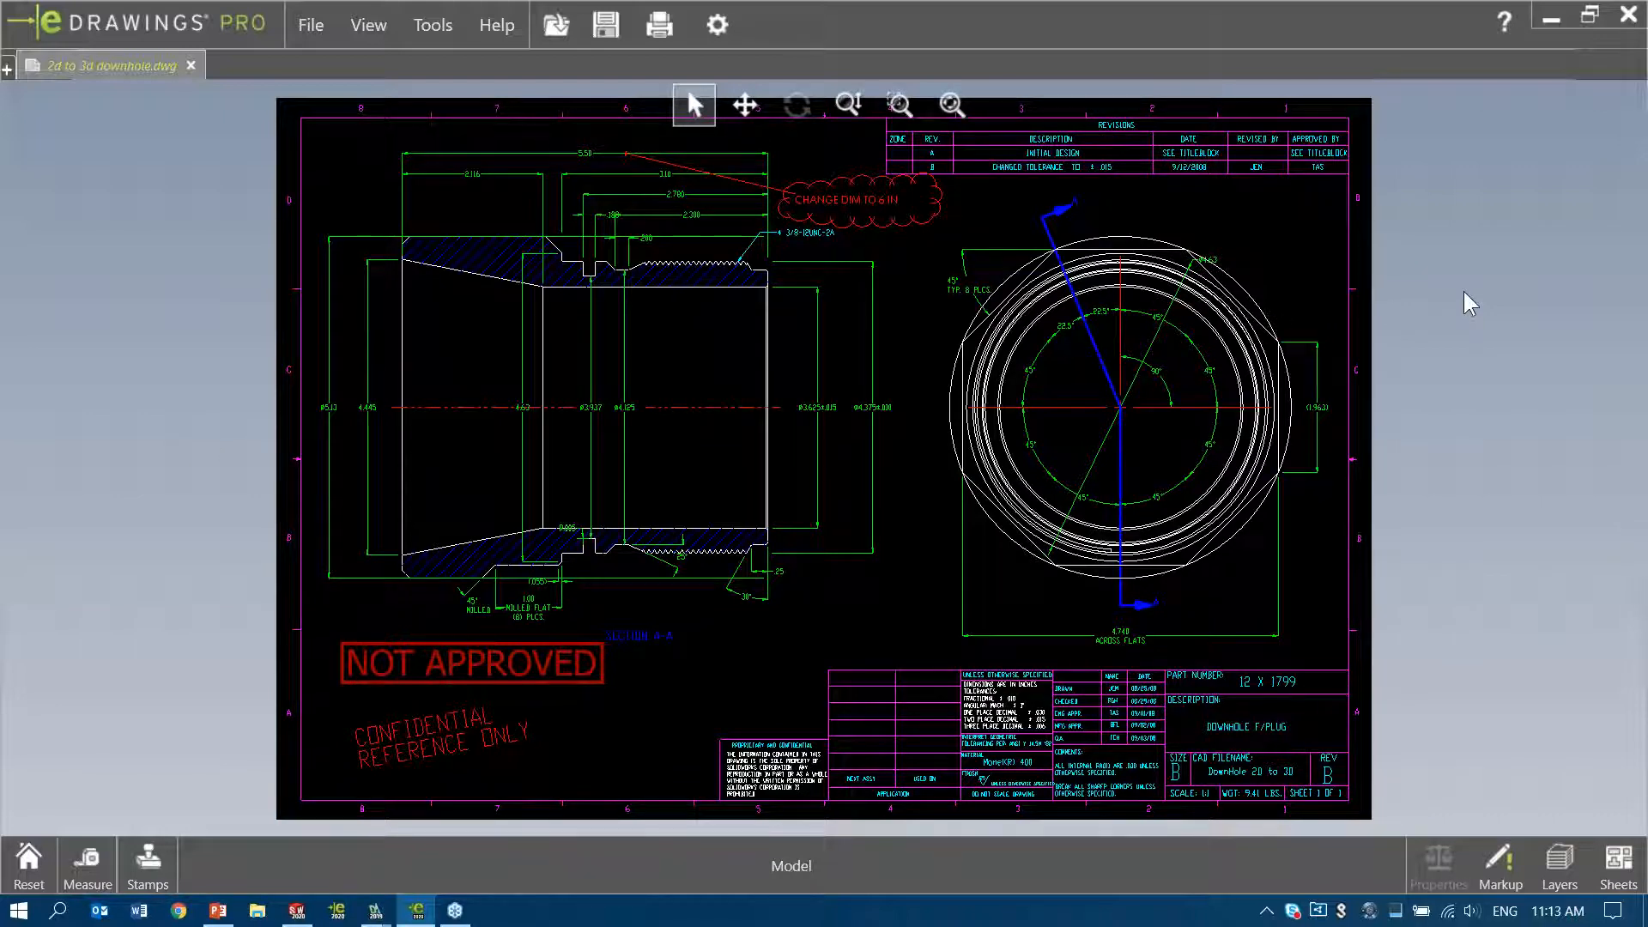
Close eDrawings without saving the changes and switch to Plant Layout.dwg in DraftSight
click(1629, 16)
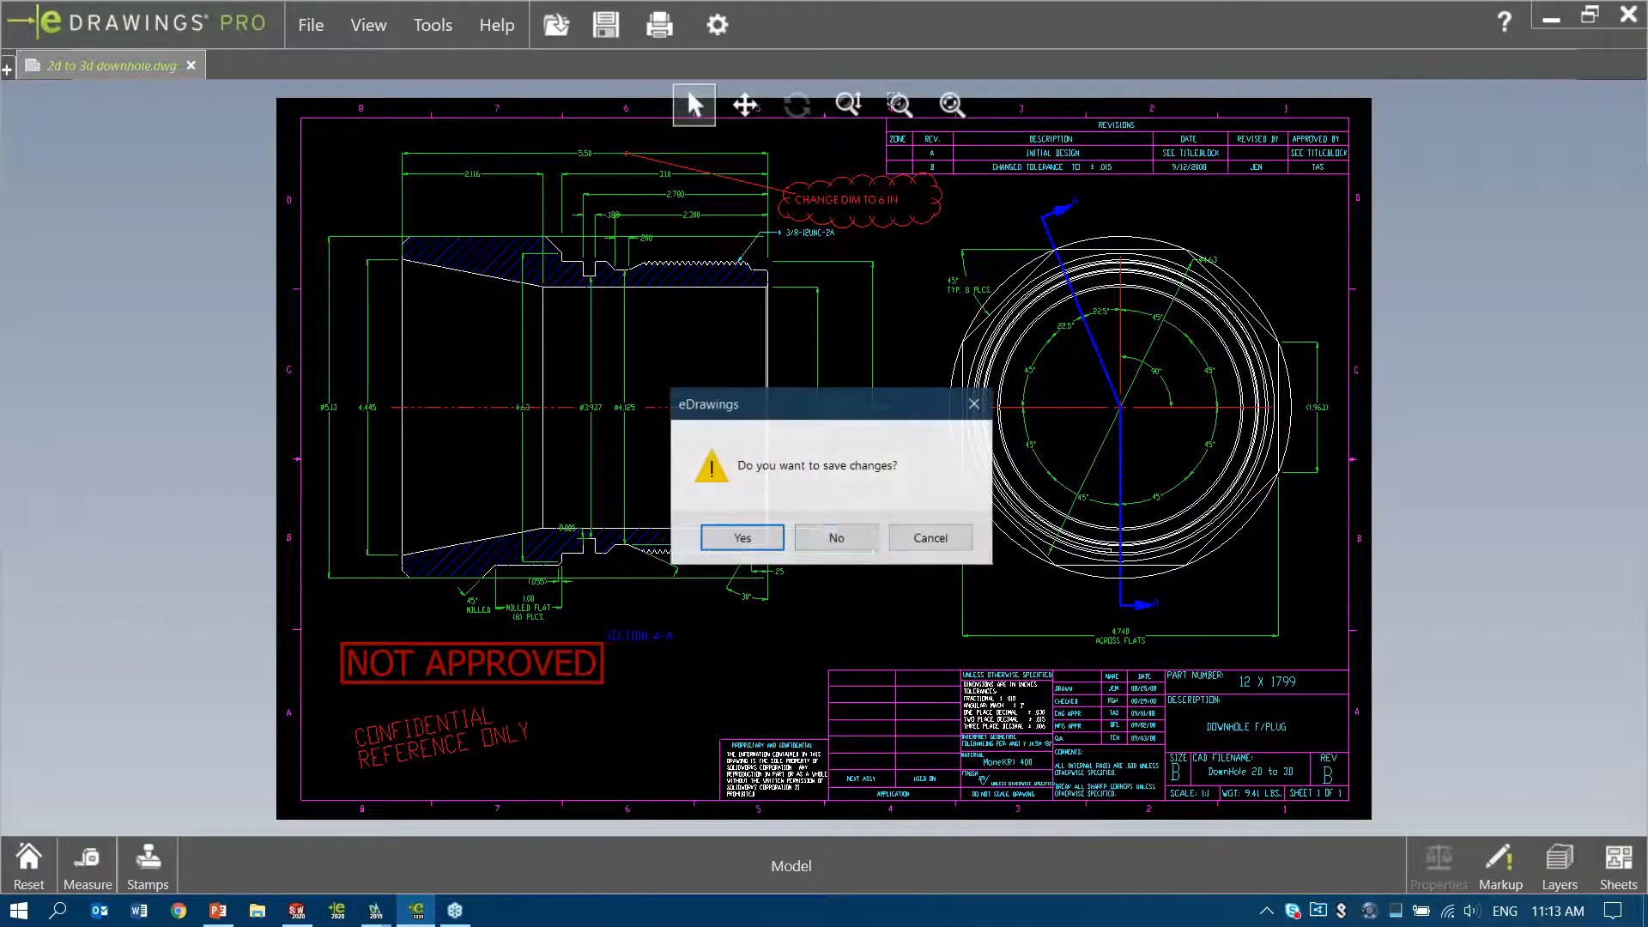
click(835, 538)
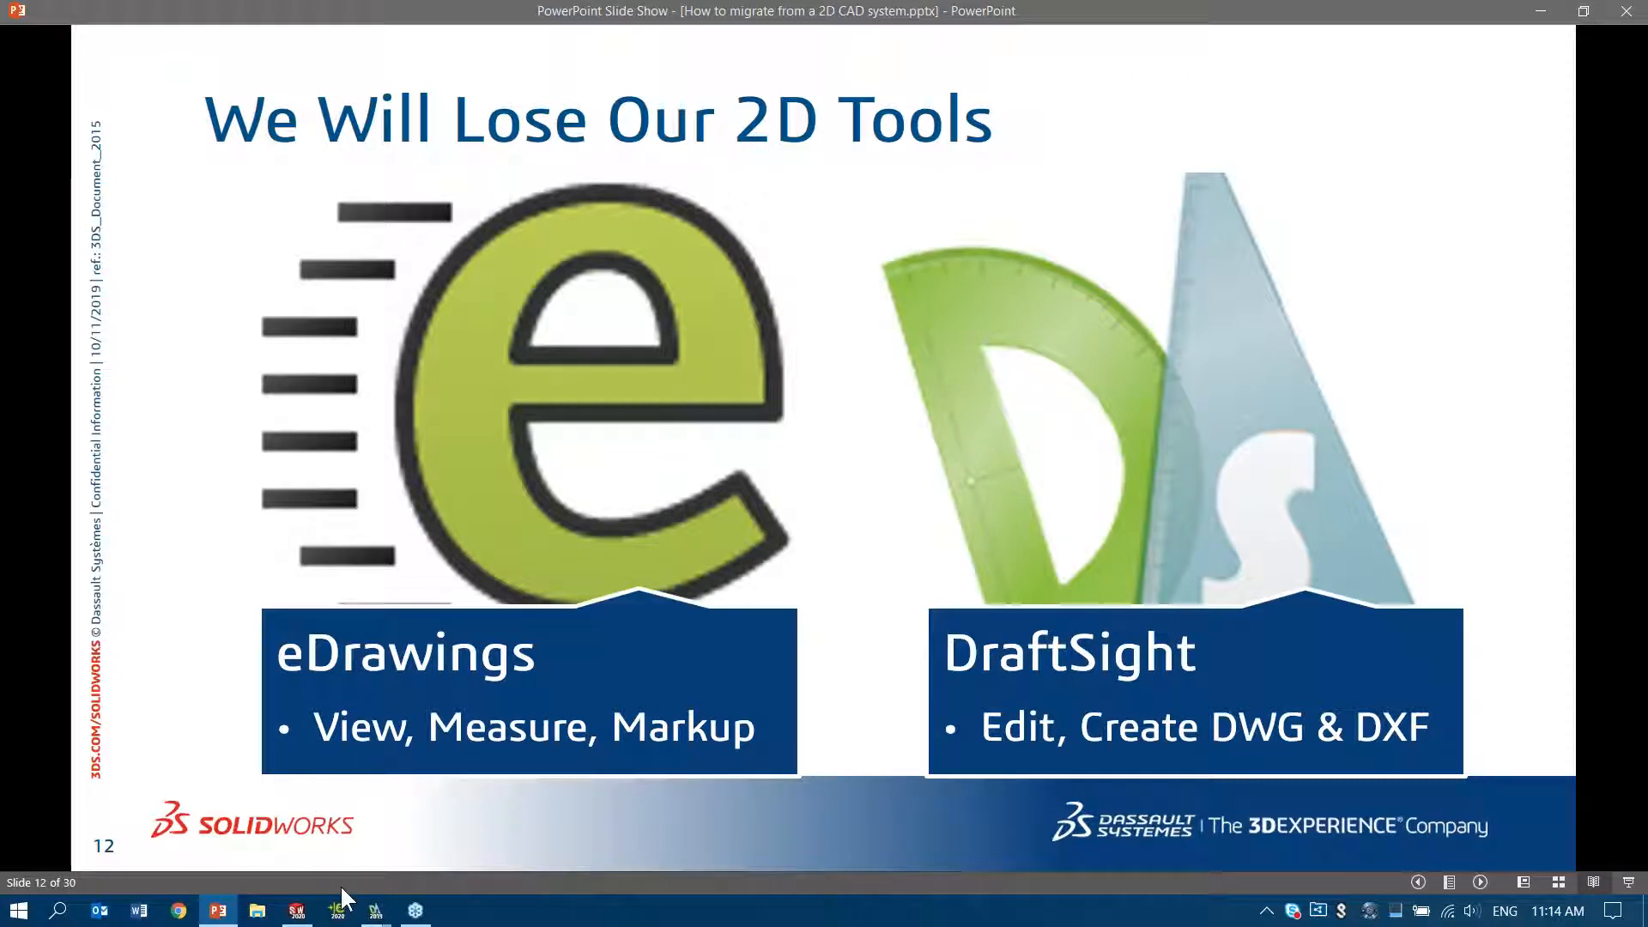
mouse_move(376, 915)
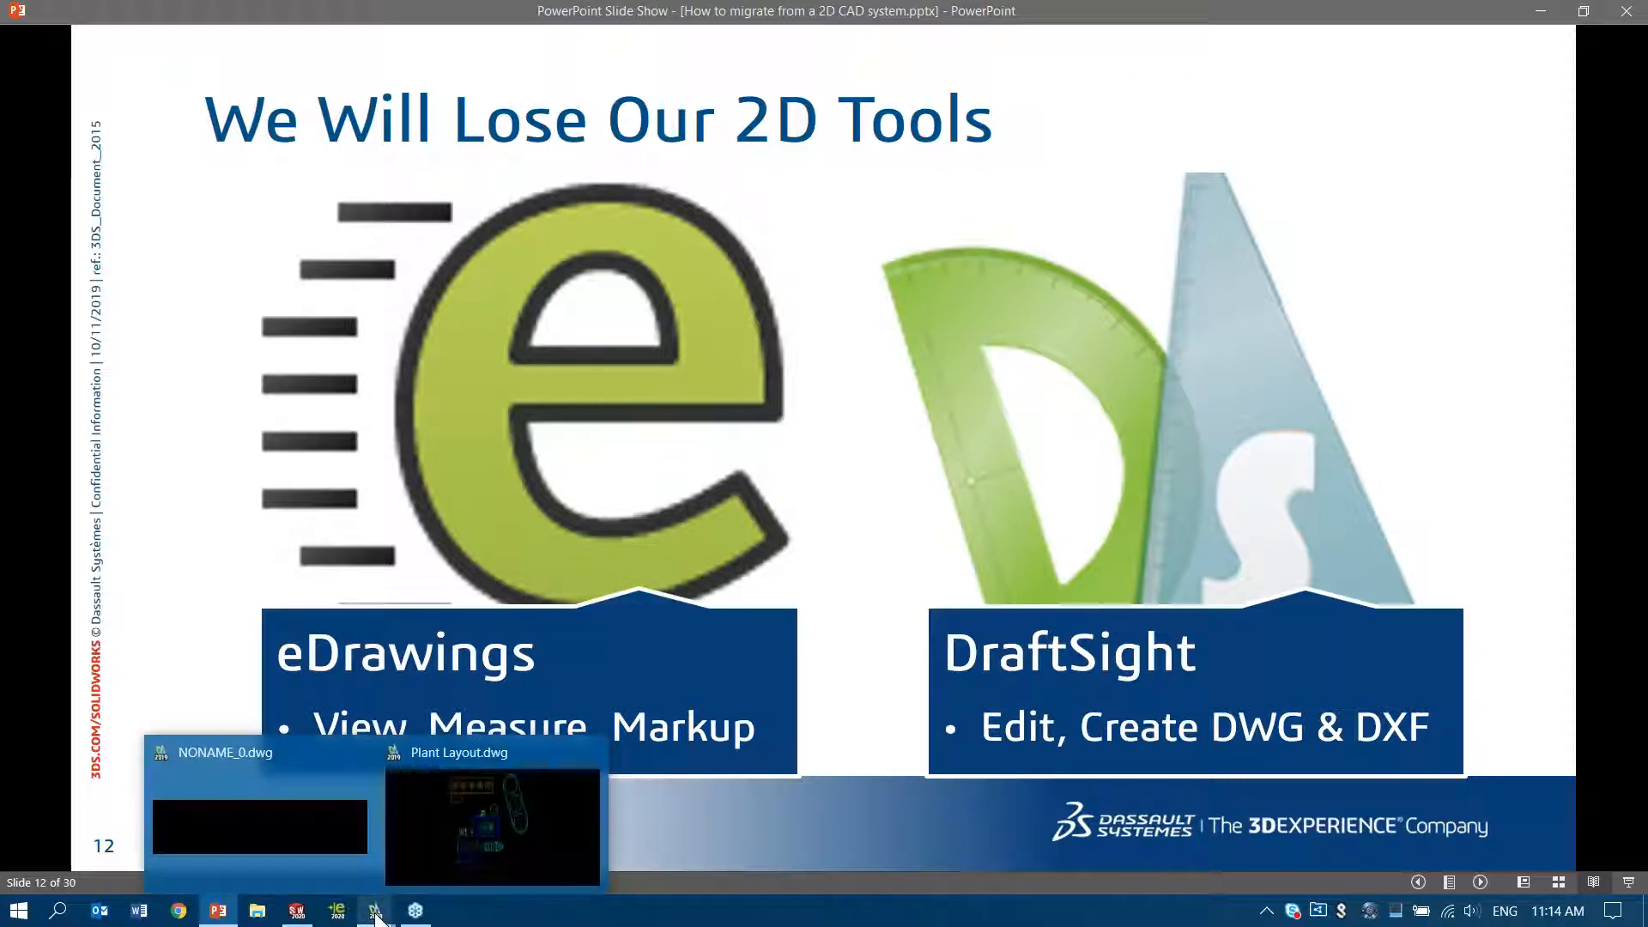
click(411, 826)
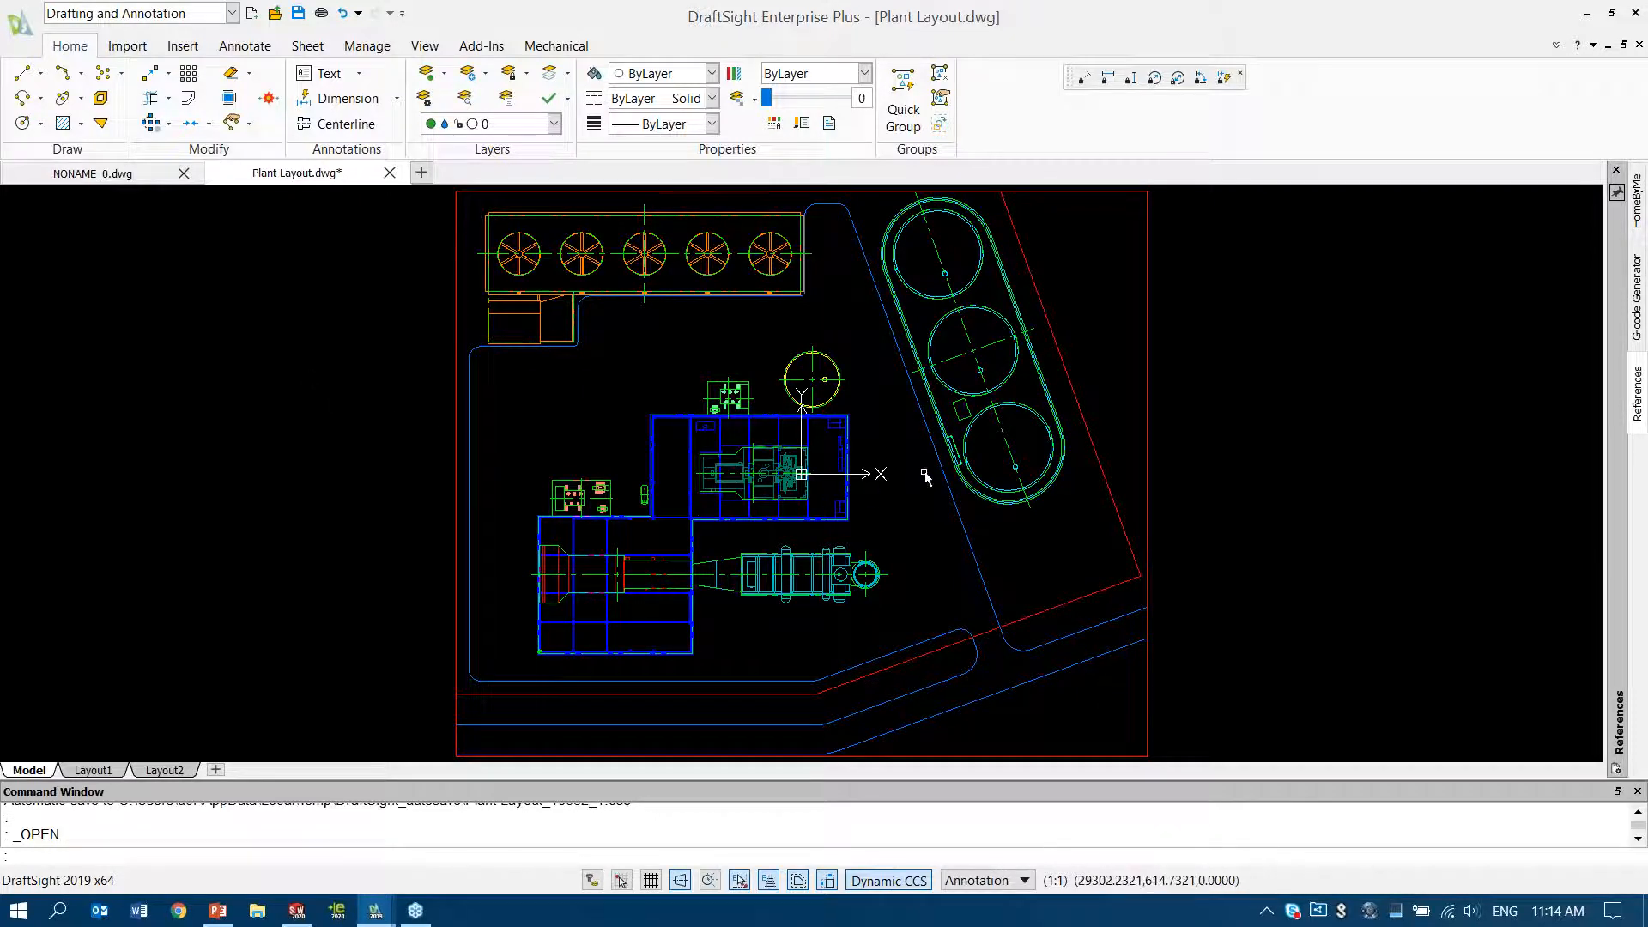
Start Insert Block with Transfer Skid.DWG from the Plant & Process folder, at scale 1 with position and rotation specified on screen
middle_drag(912, 467, 831, 467)
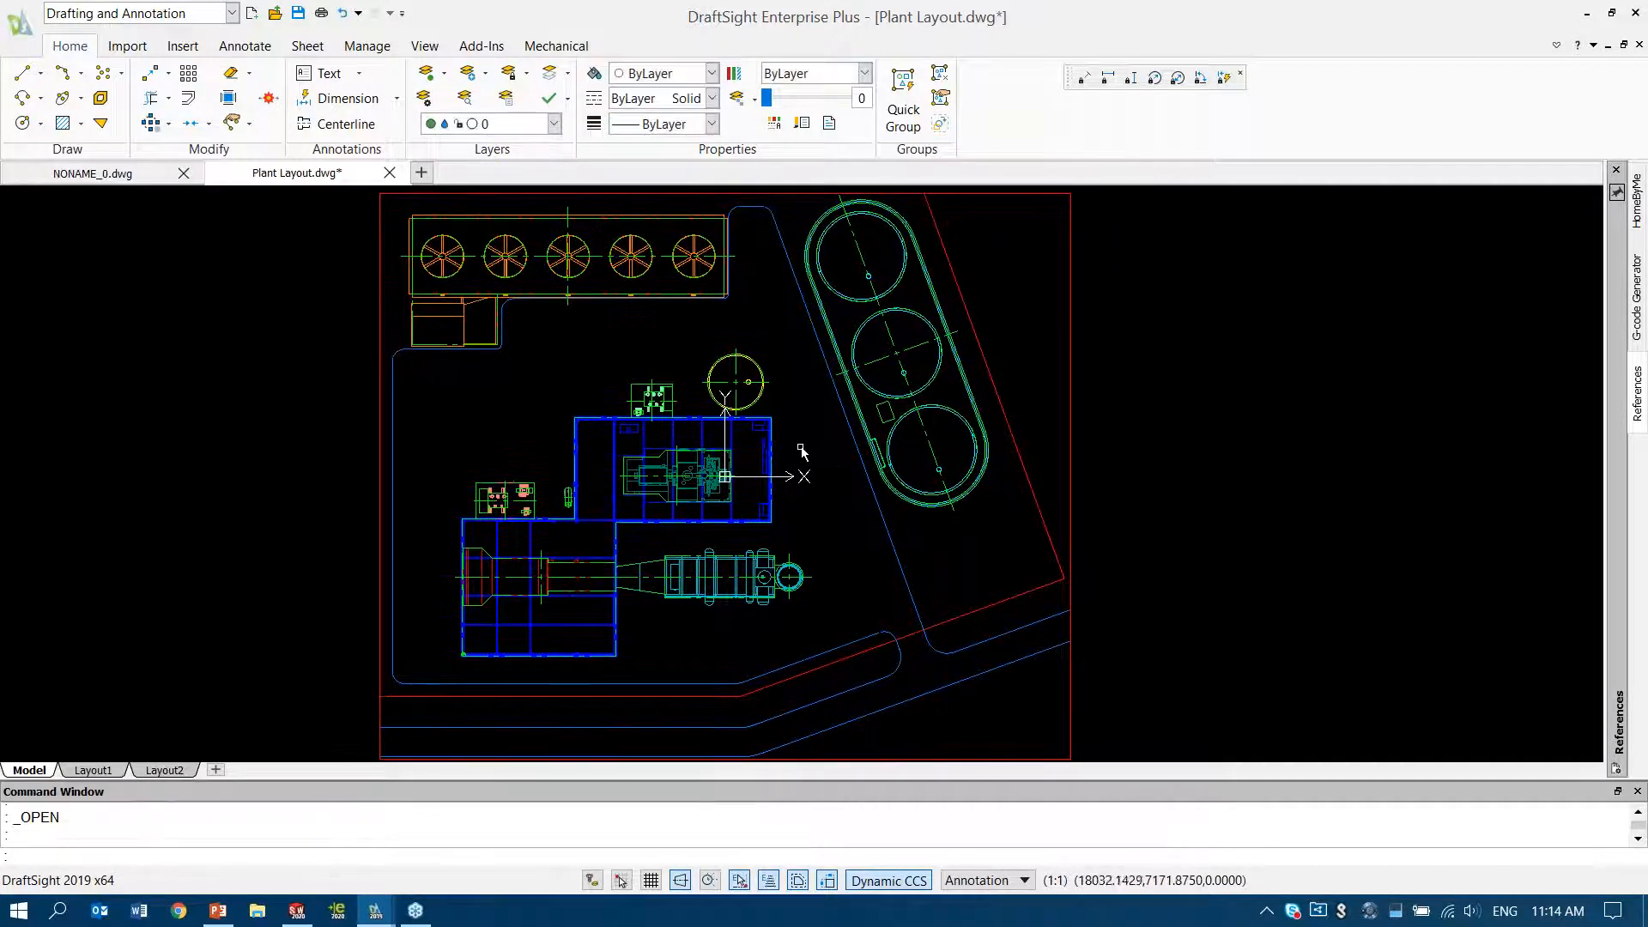
scroll(805, 448, up, 5)
middle_drag(814, 455, 818, 468)
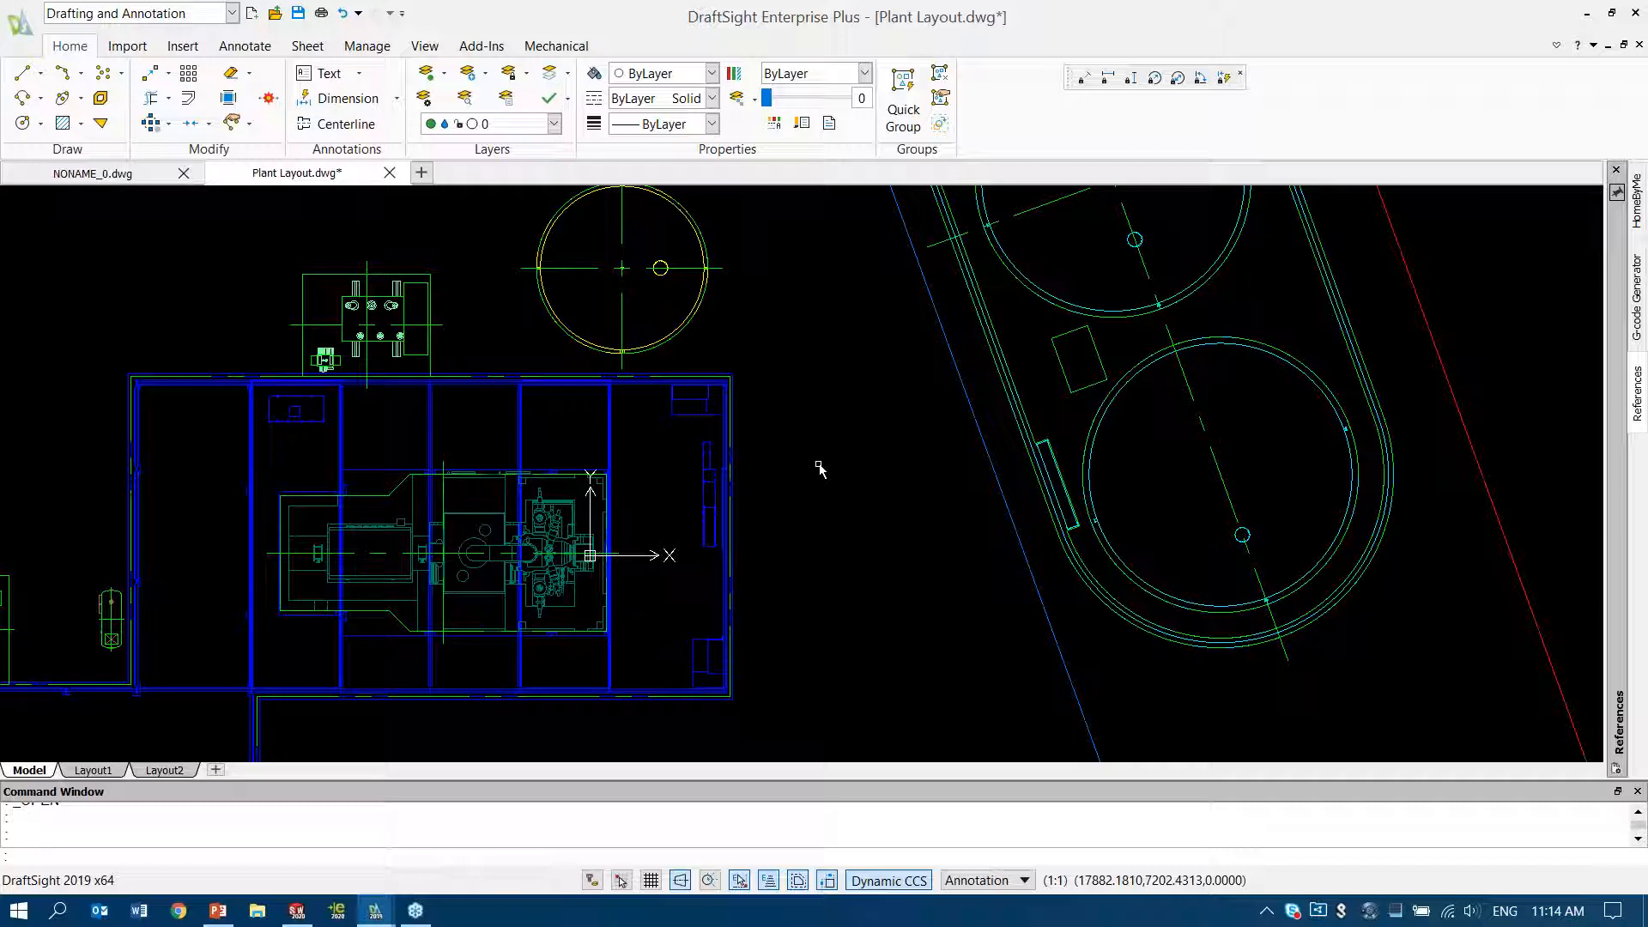
text(l)
key(Return)
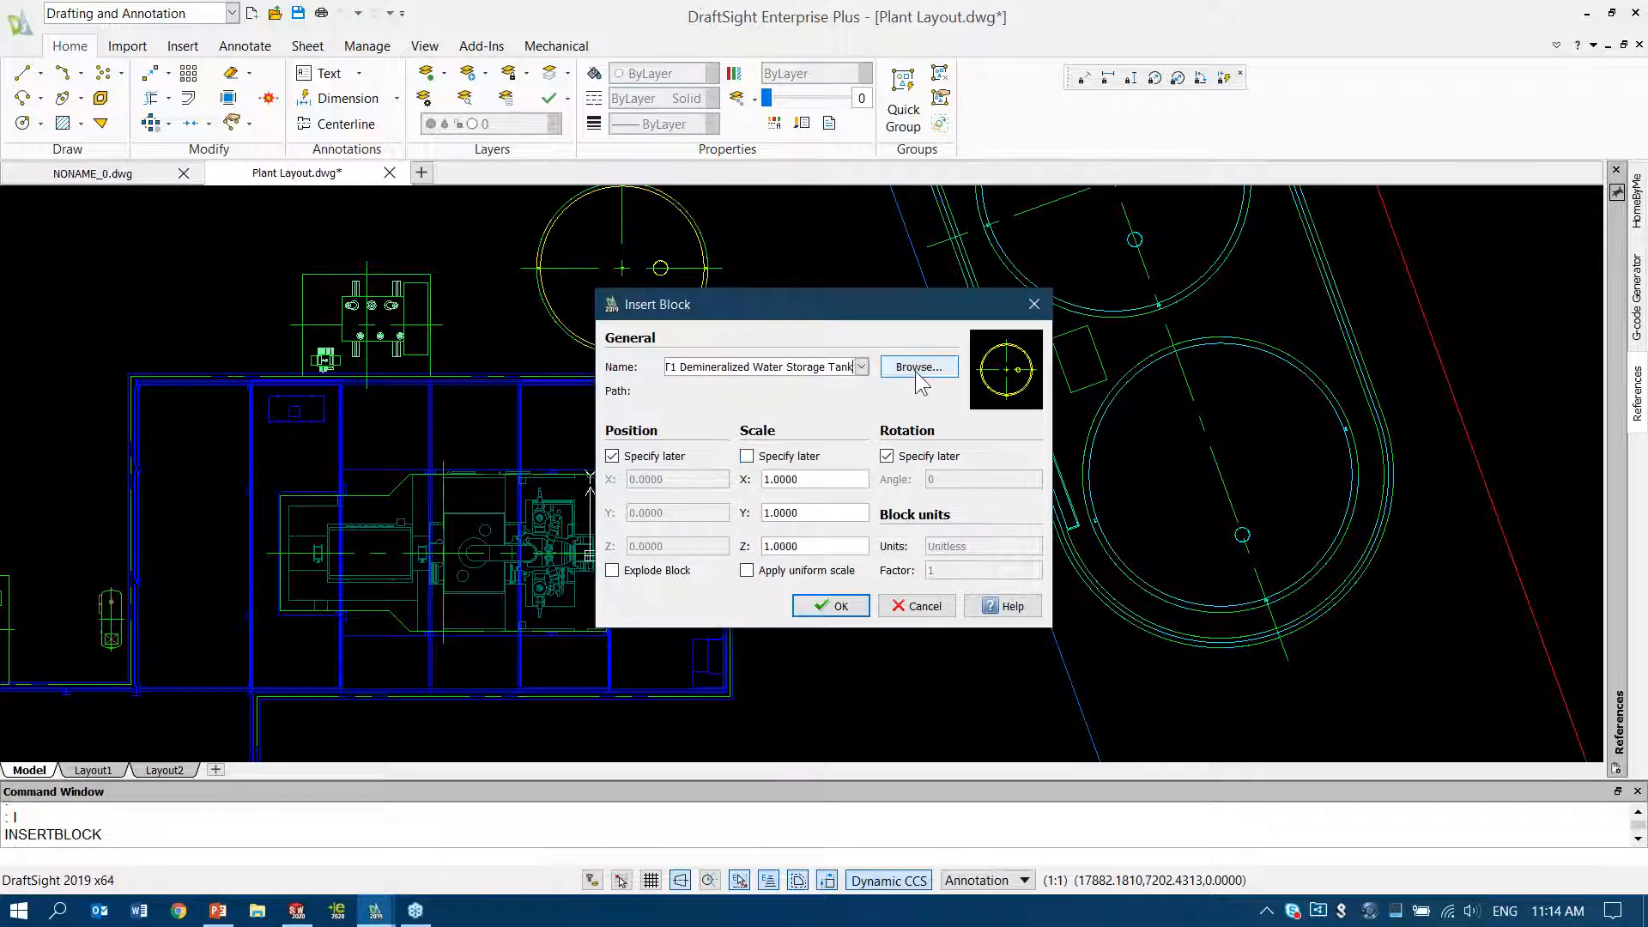
click(918, 369)
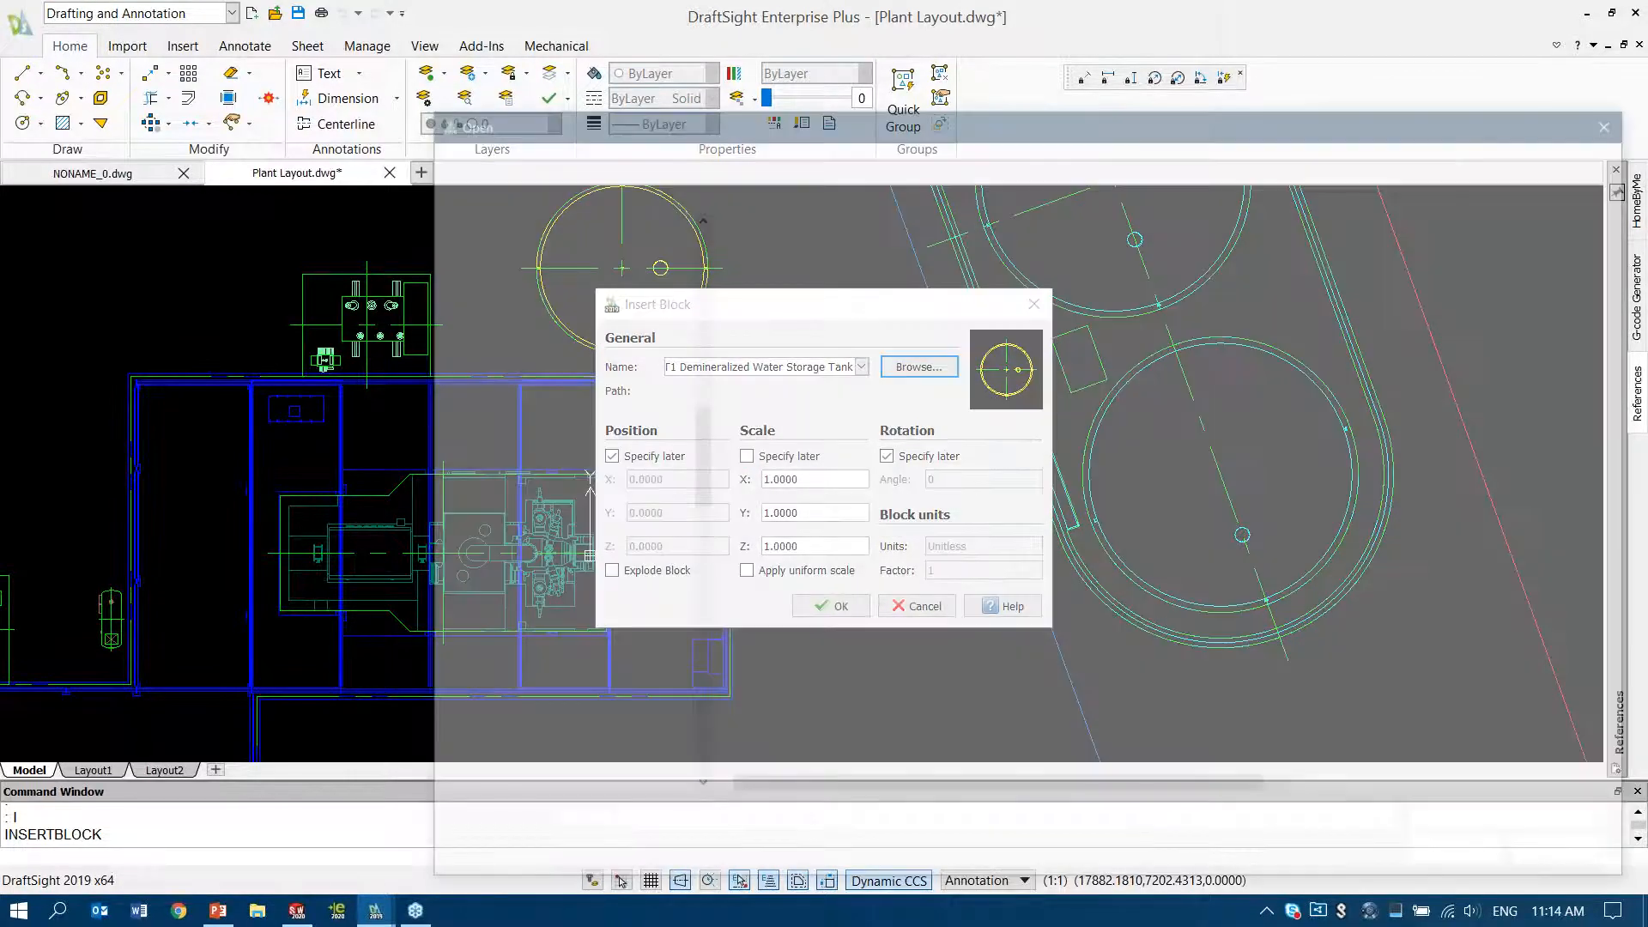
drag(695, 477, 689, 270)
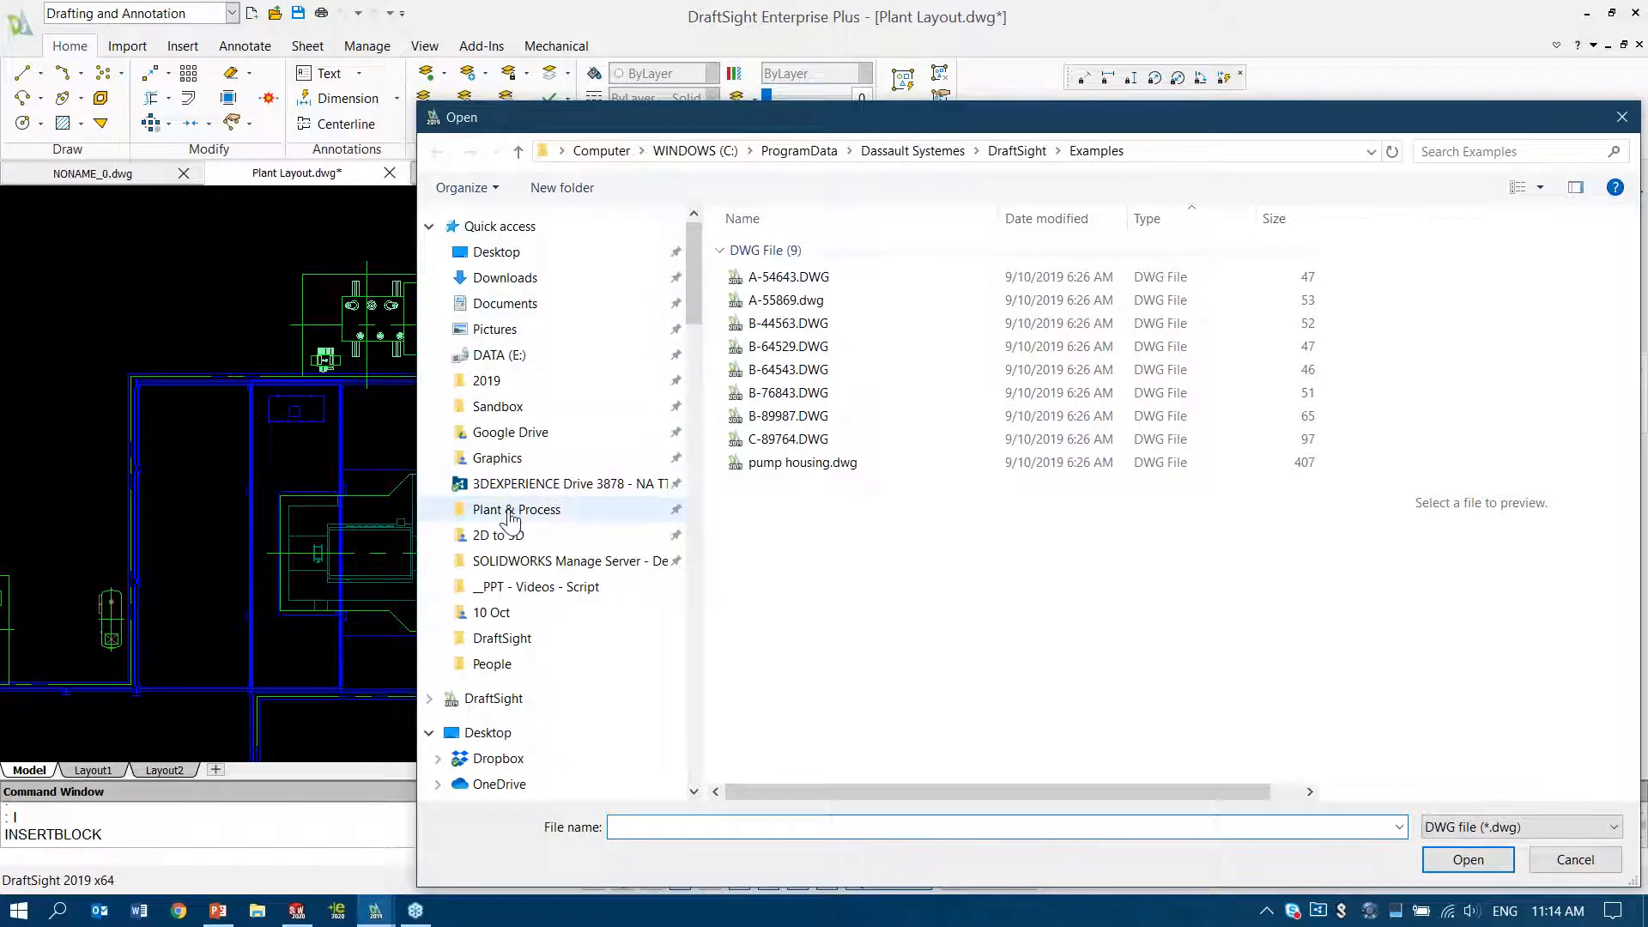
click(550, 511)
click(854, 325)
drag(1003, 115, 754, 58)
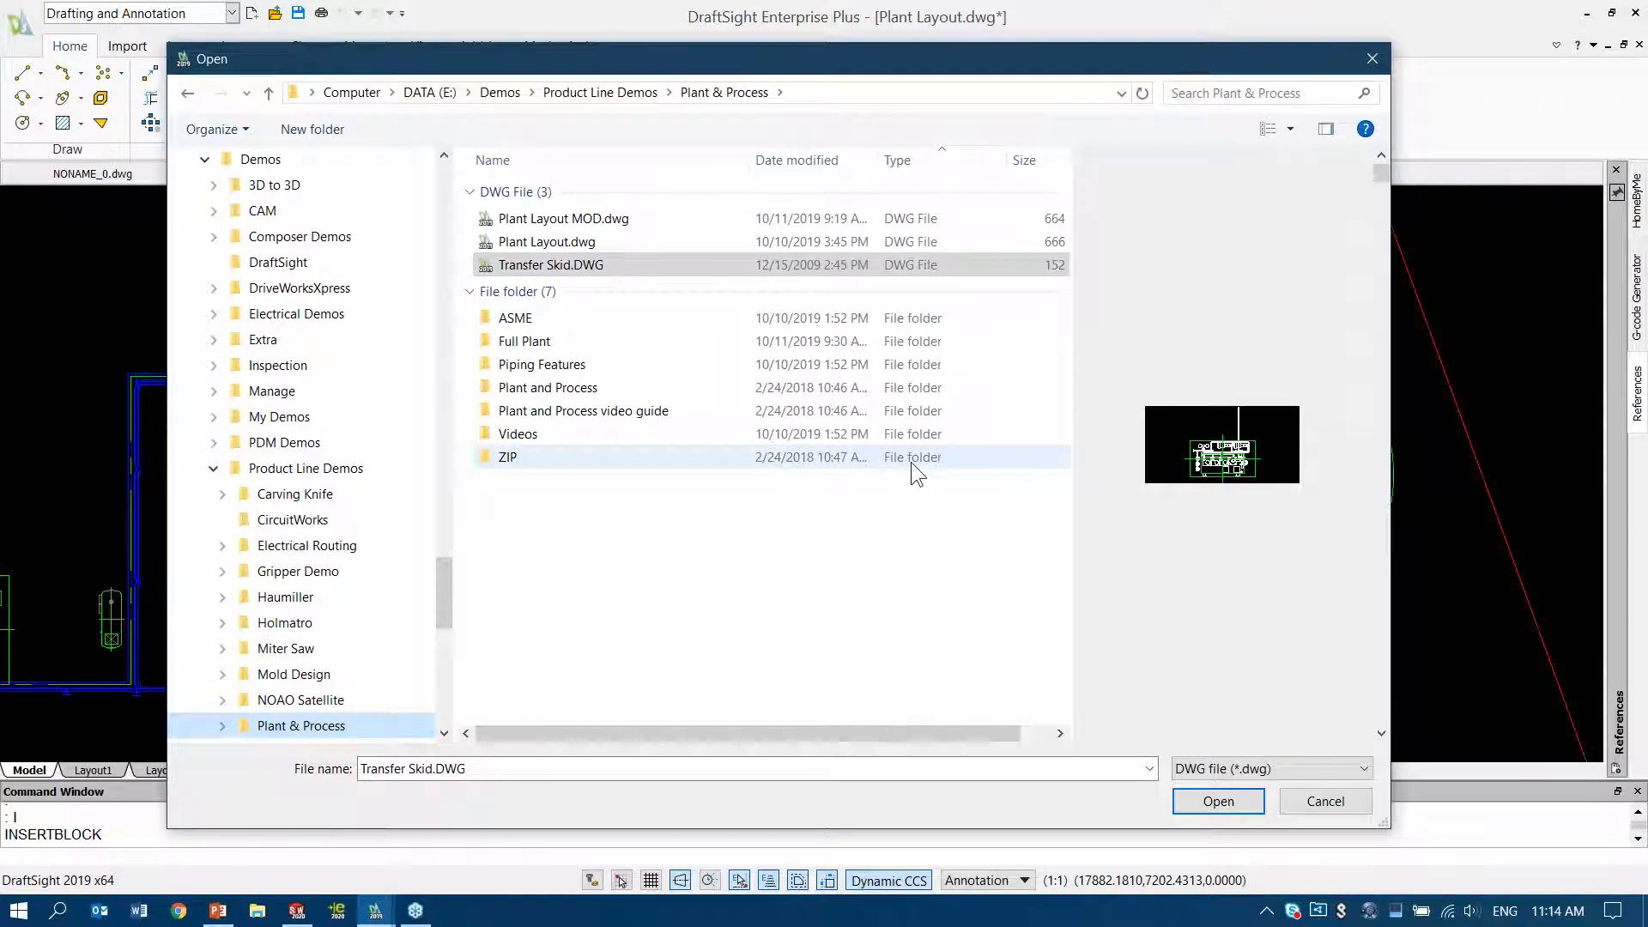
click(1219, 803)
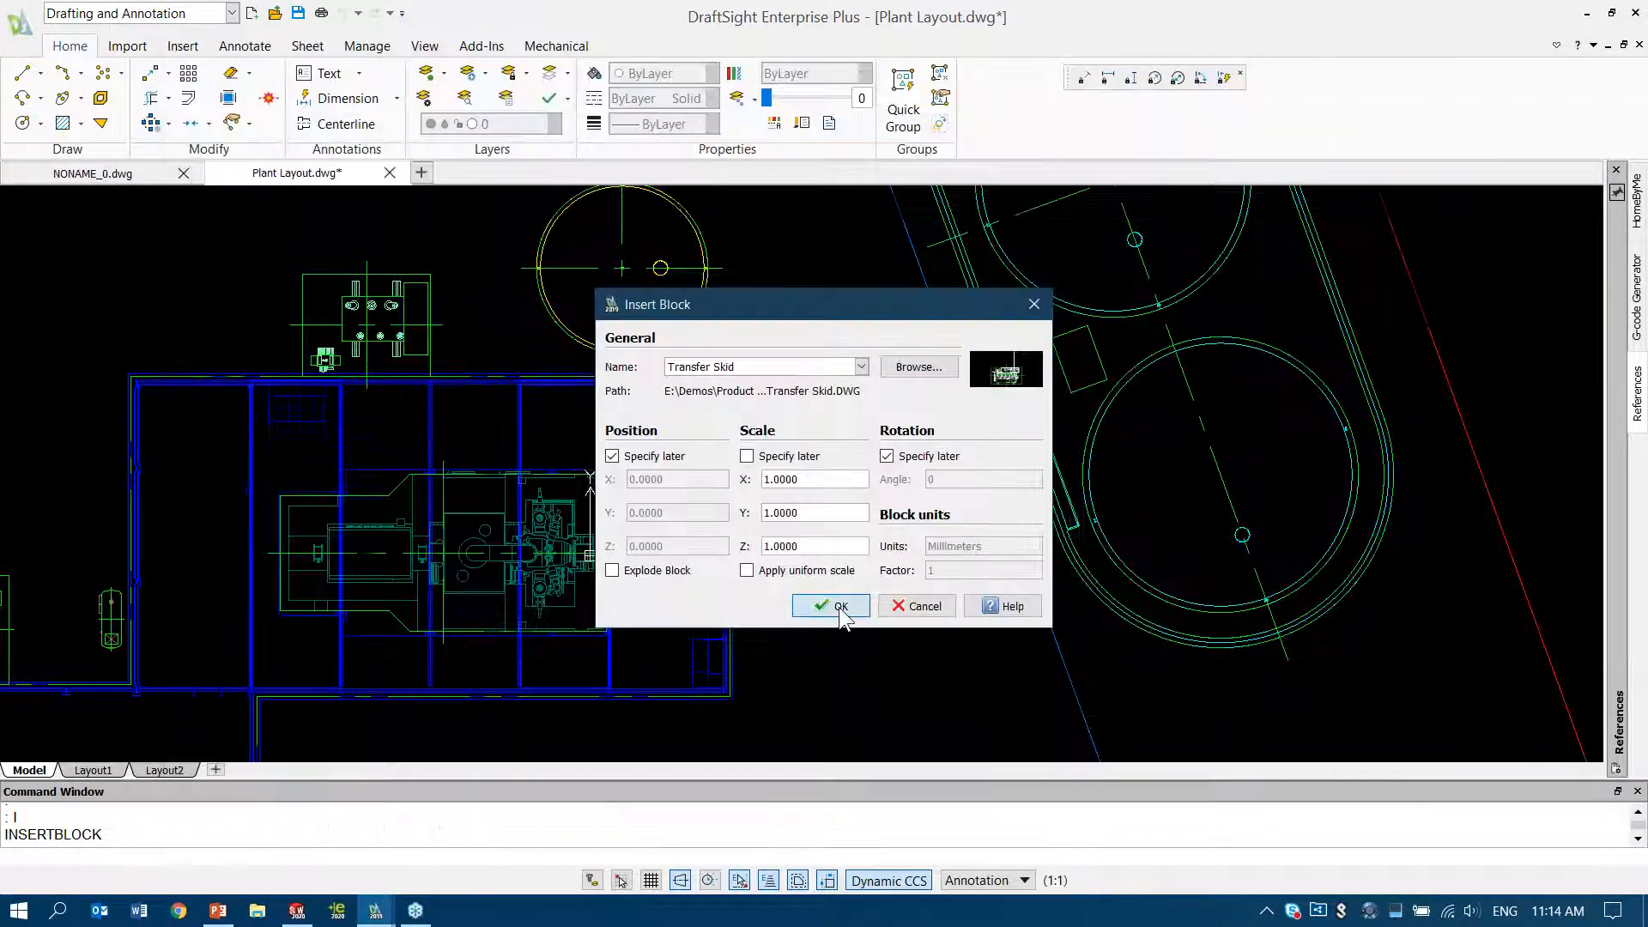
click(841, 606)
key(Return)
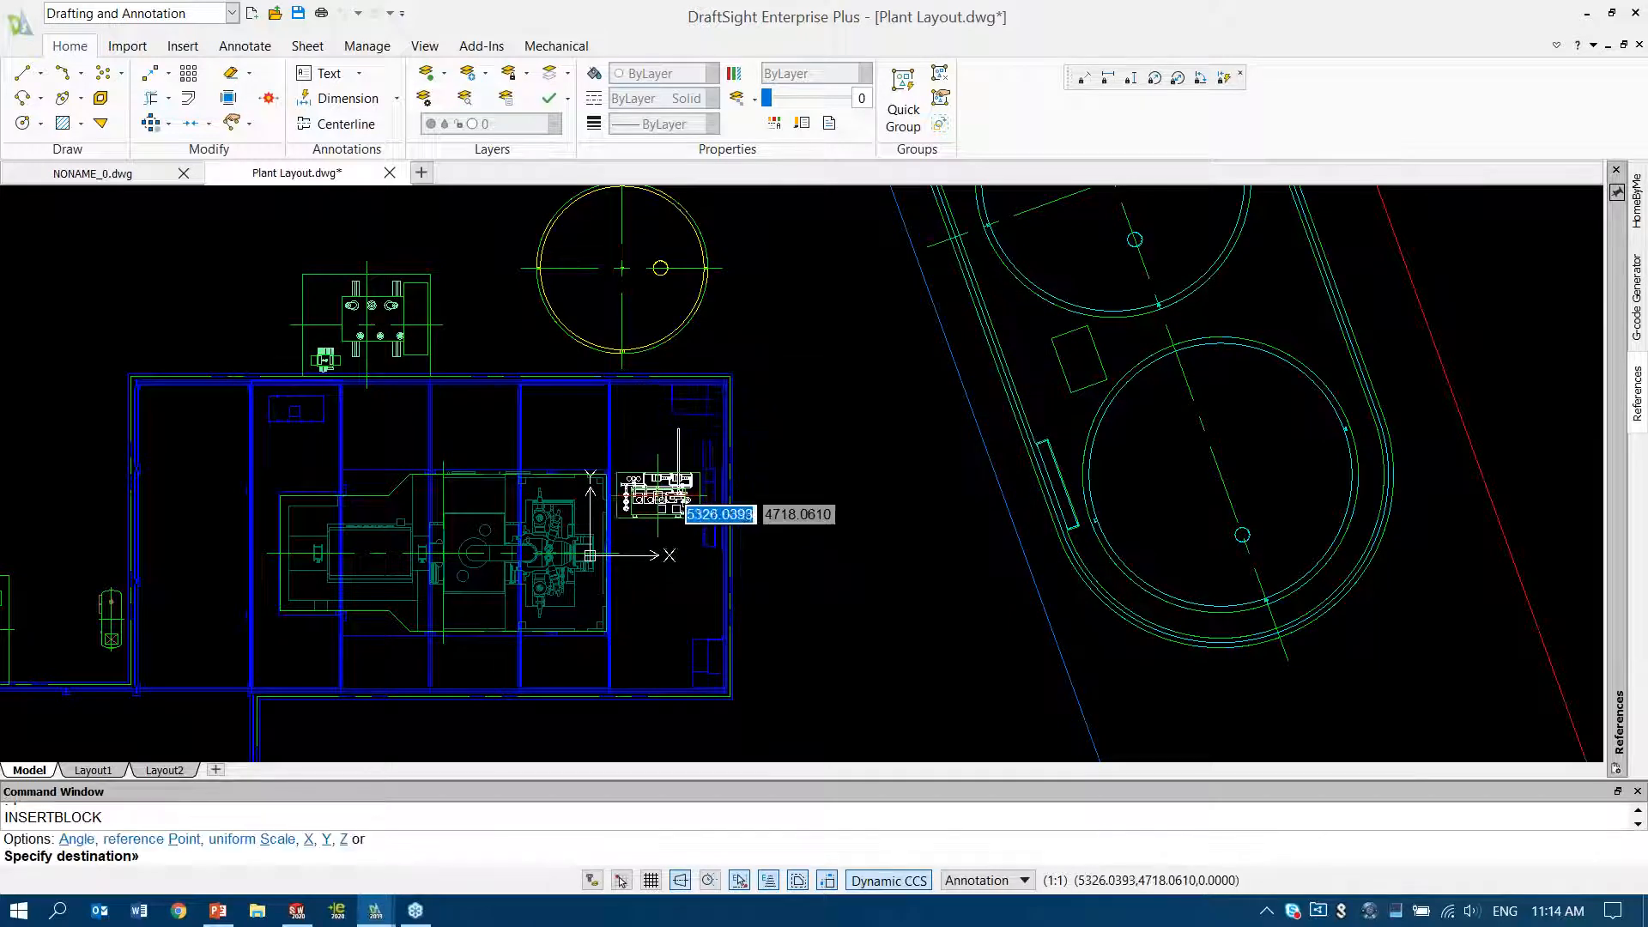
Place the transfer skid block in the open bay beside the turbine equipment, rotated with Ortho on so its angle direction points straight down
scroll(678, 502, up, 5)
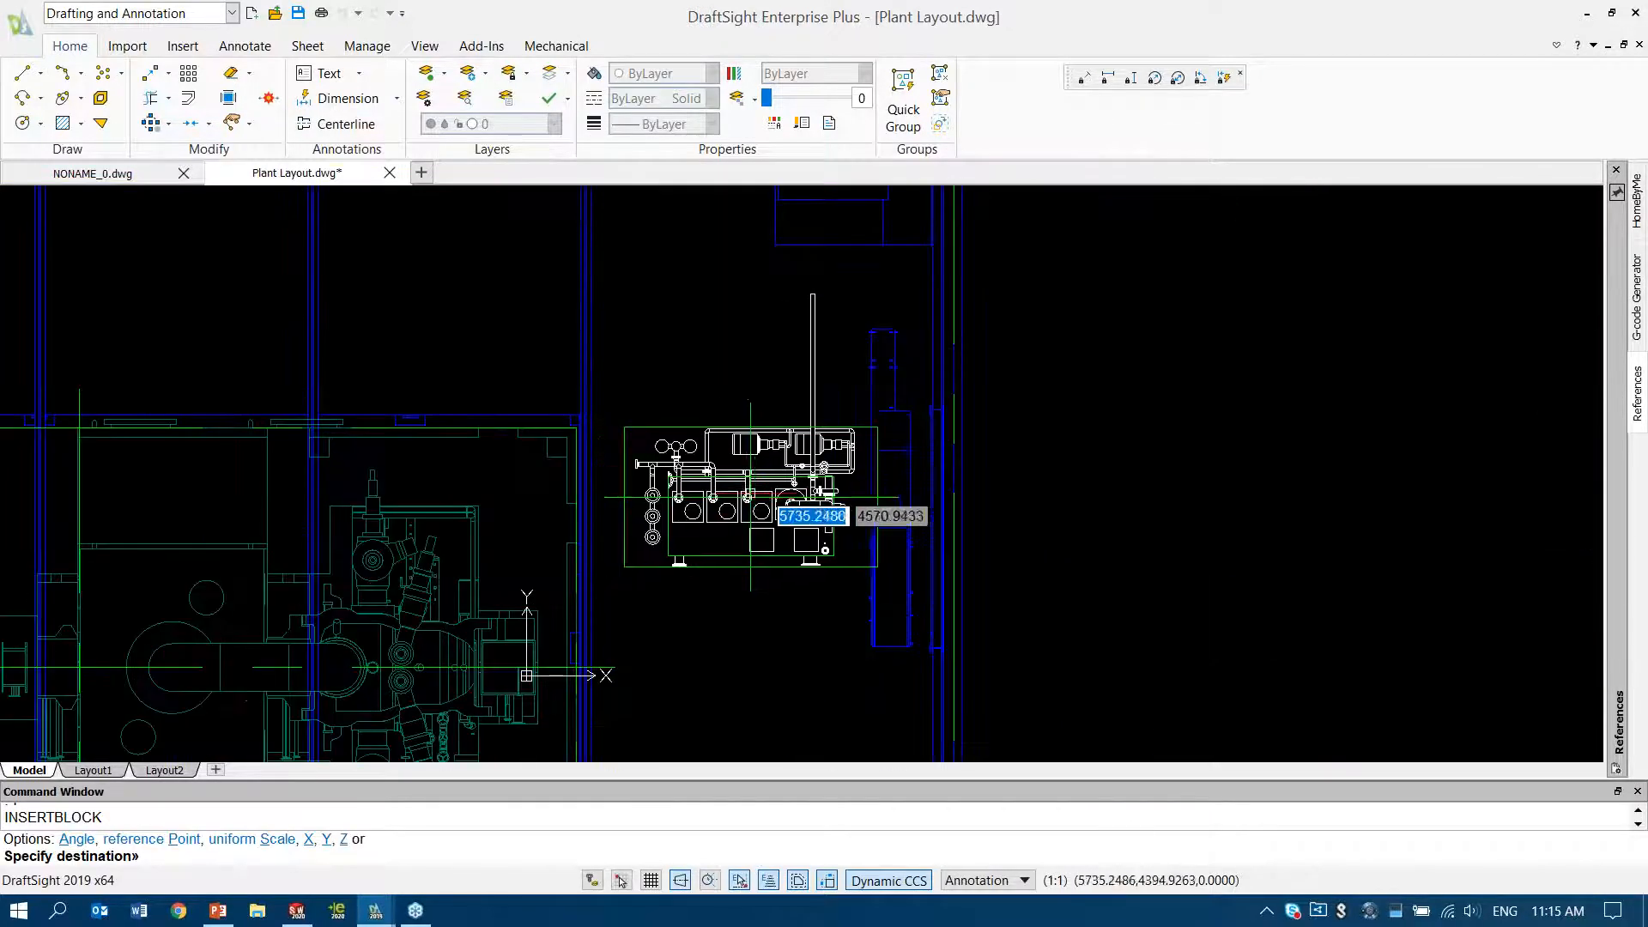
click(805, 496)
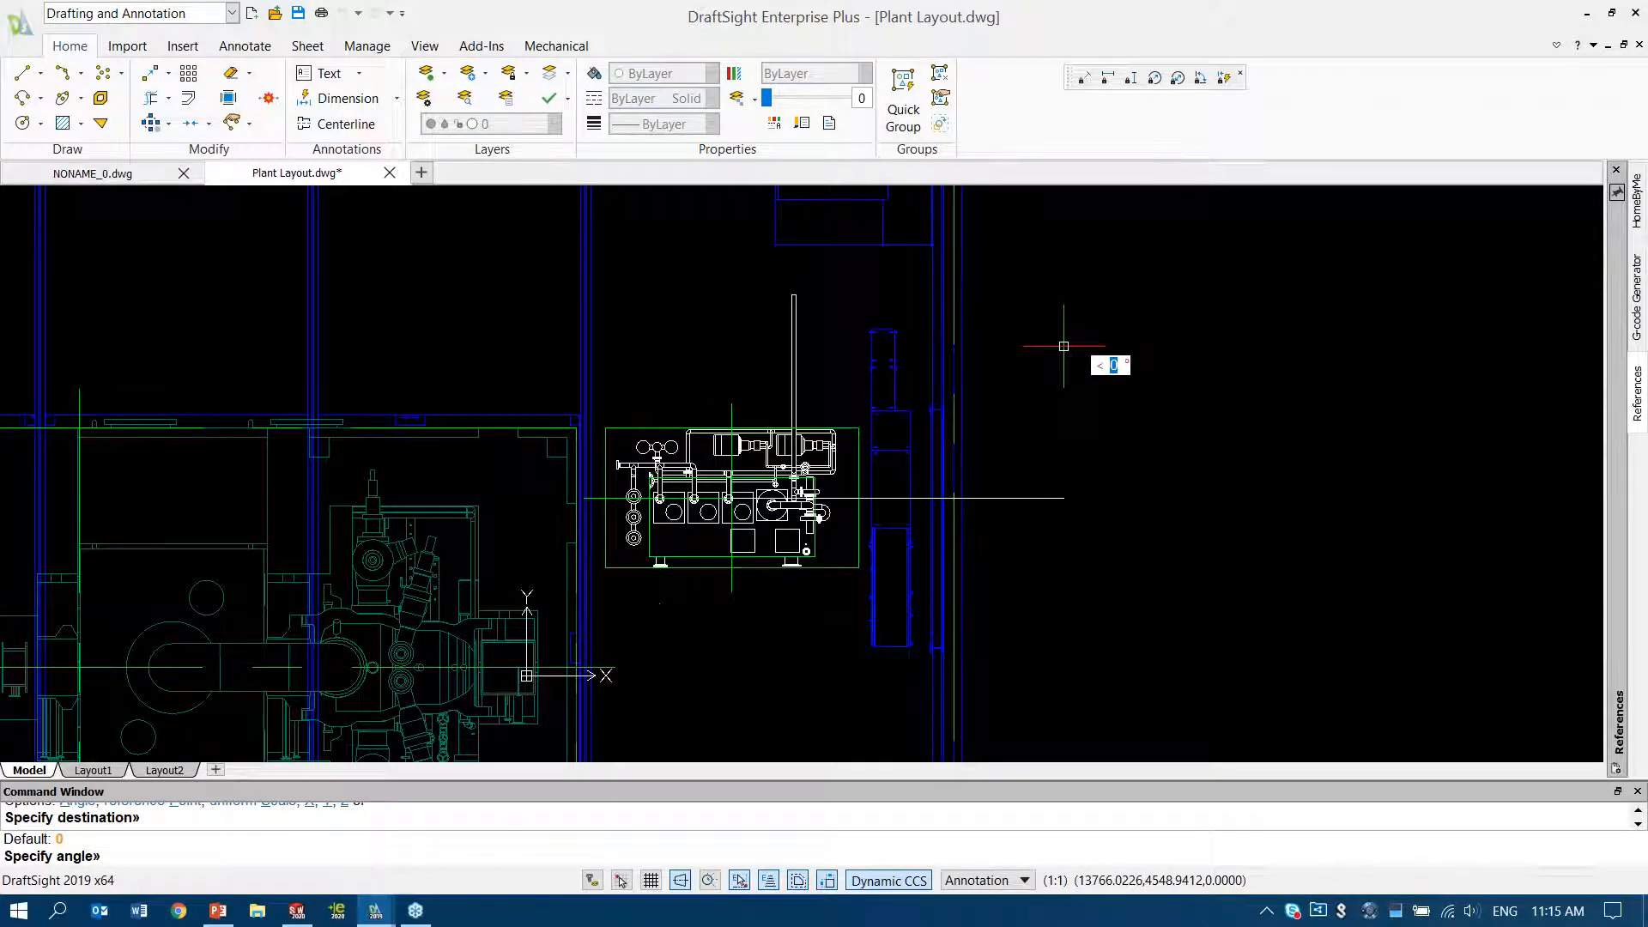
key(F8)
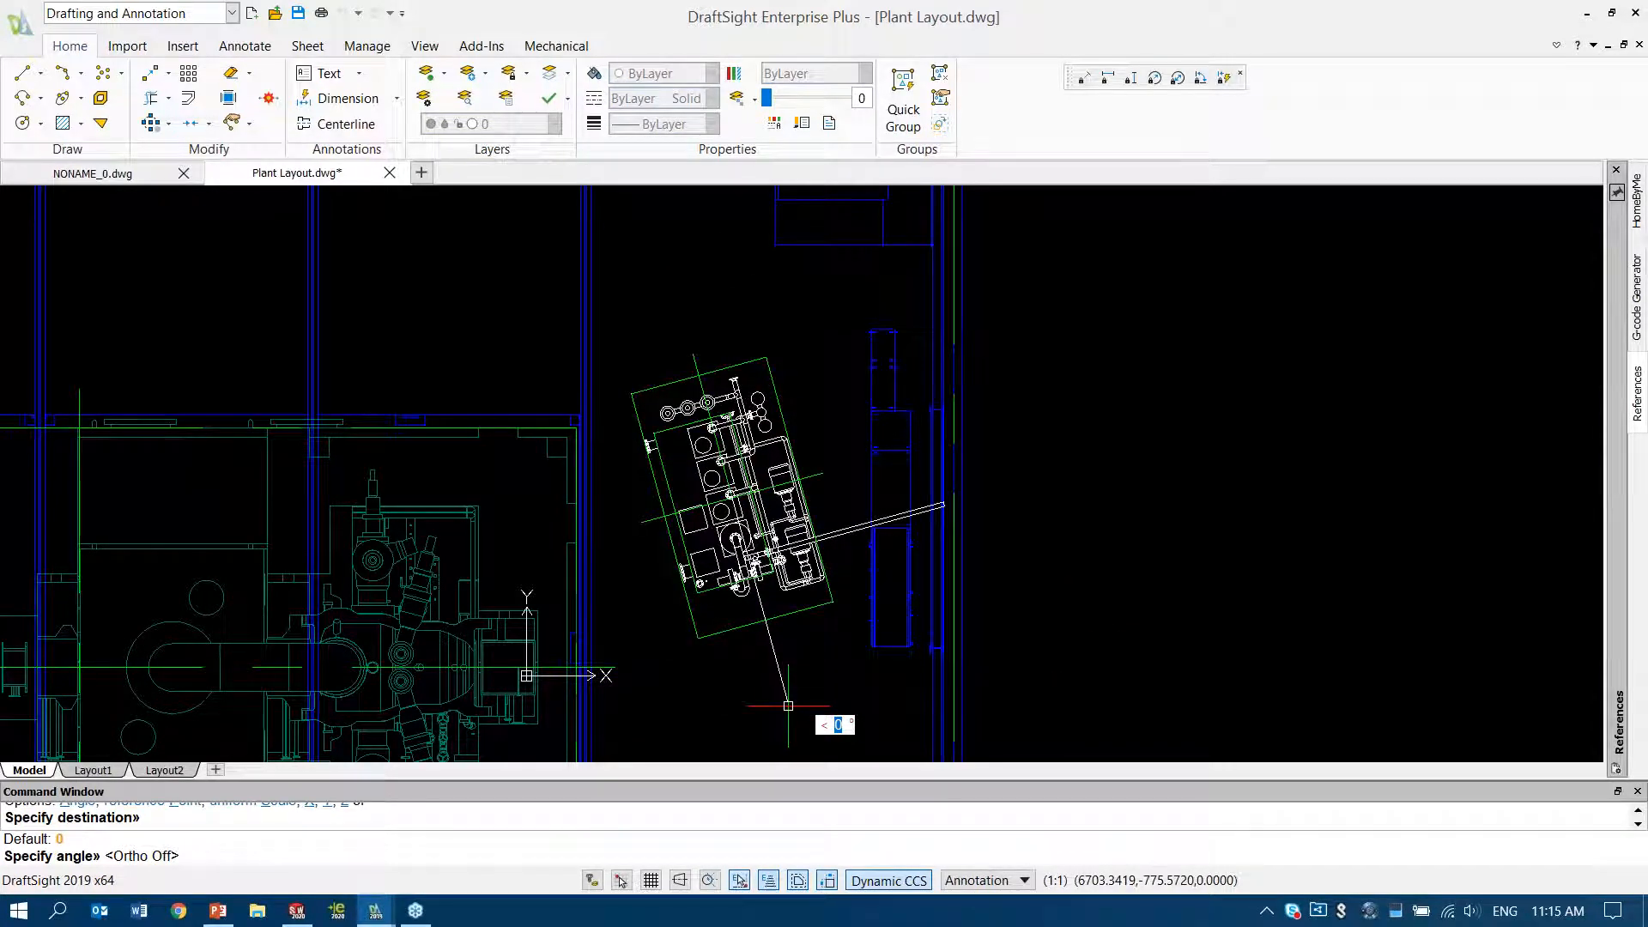
key(F8)
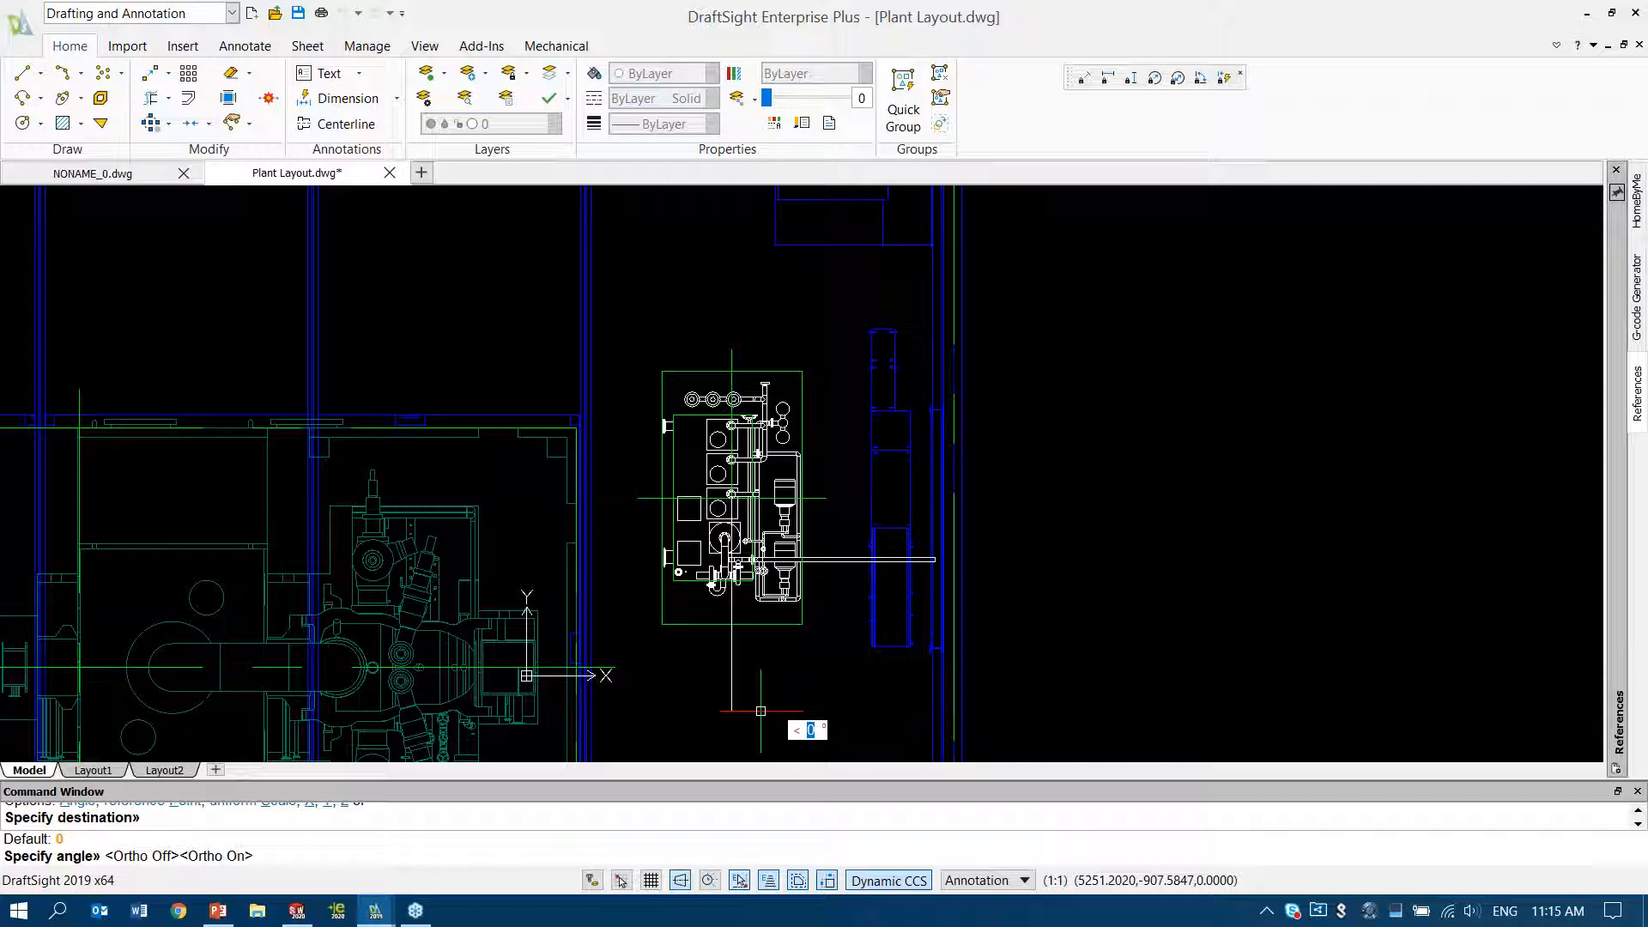
click(760, 711)
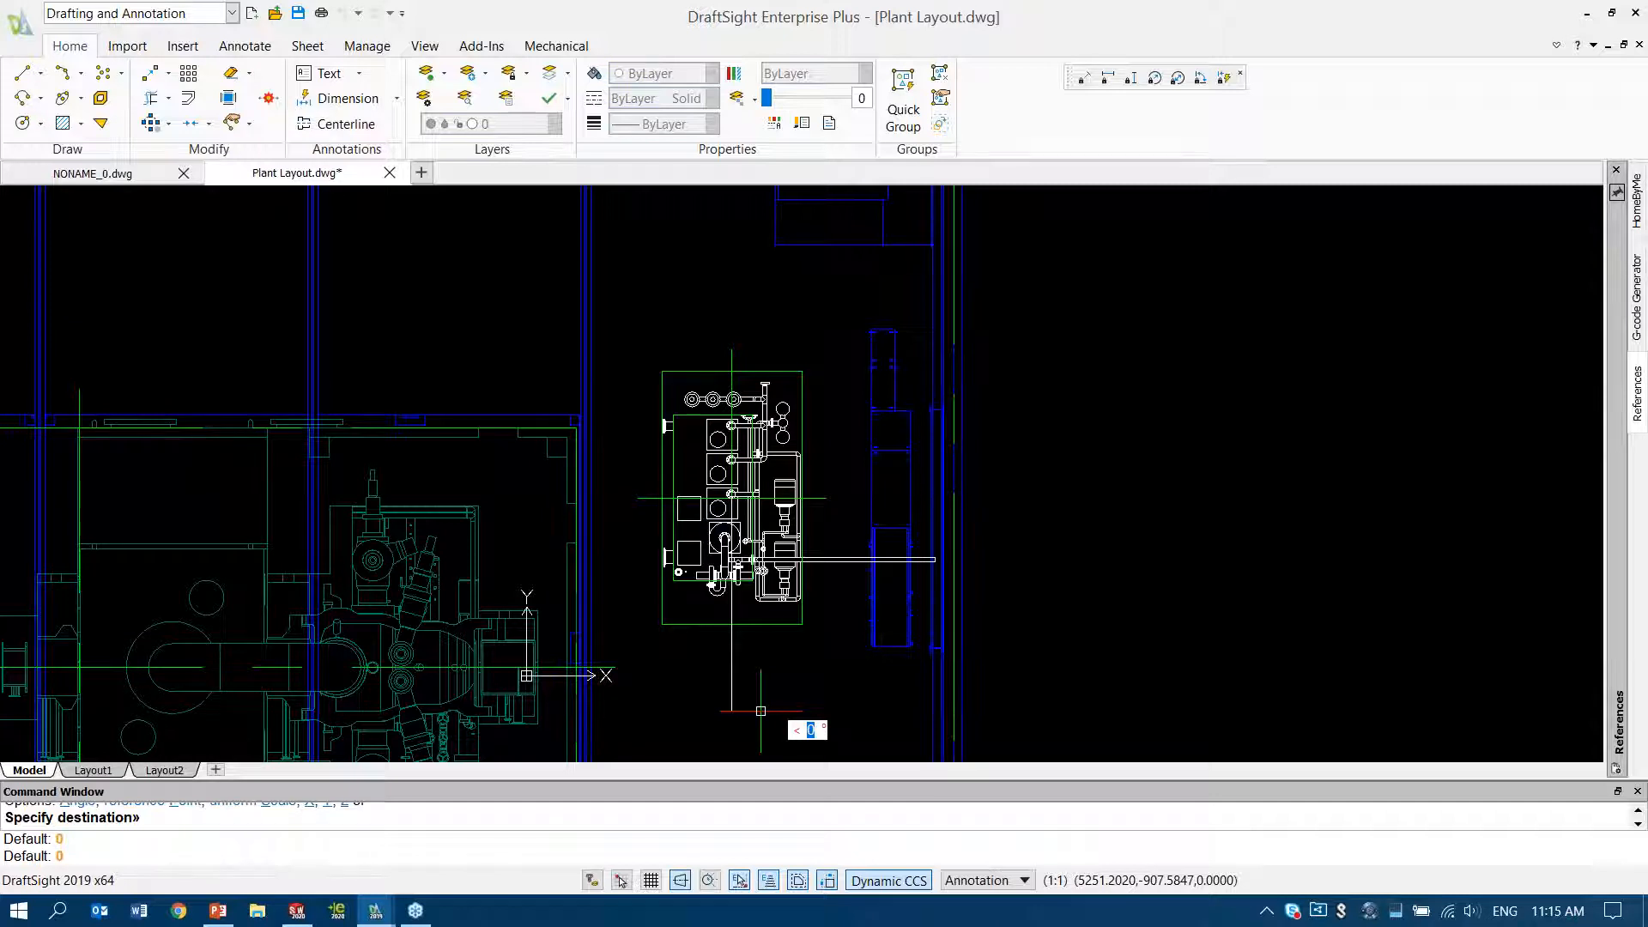
Finish placing the transfer skid and draw a vertical line from its upper pipe end past the building's upper wall
key(Return)
scroll(640, 547, up, 2)
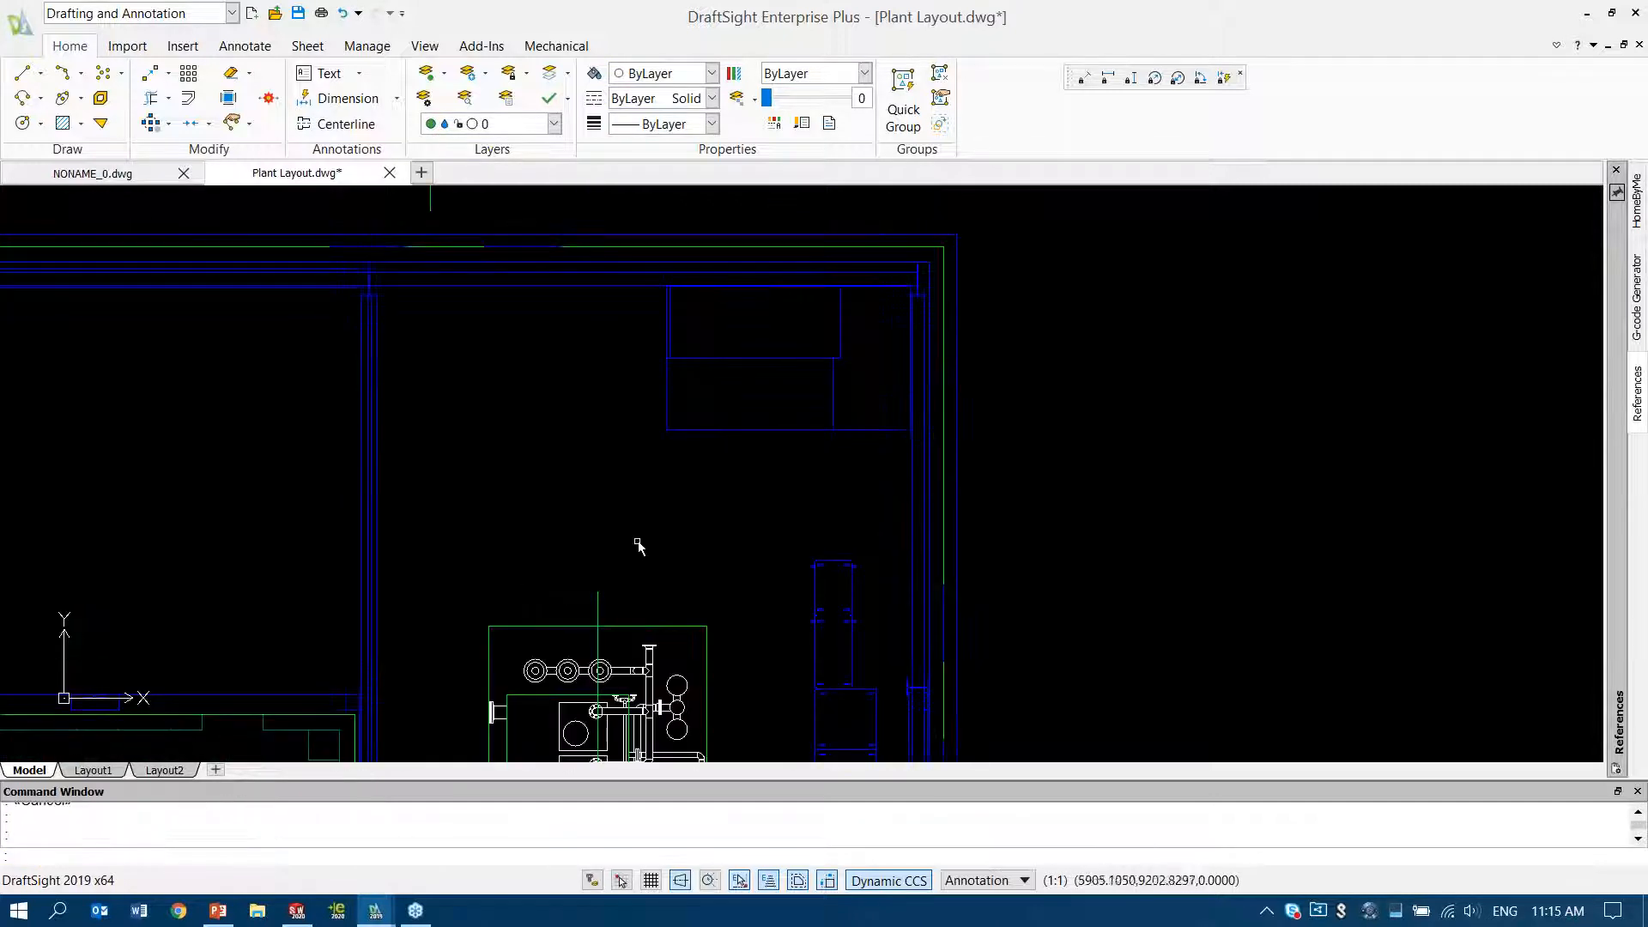
text(l)
key(Return)
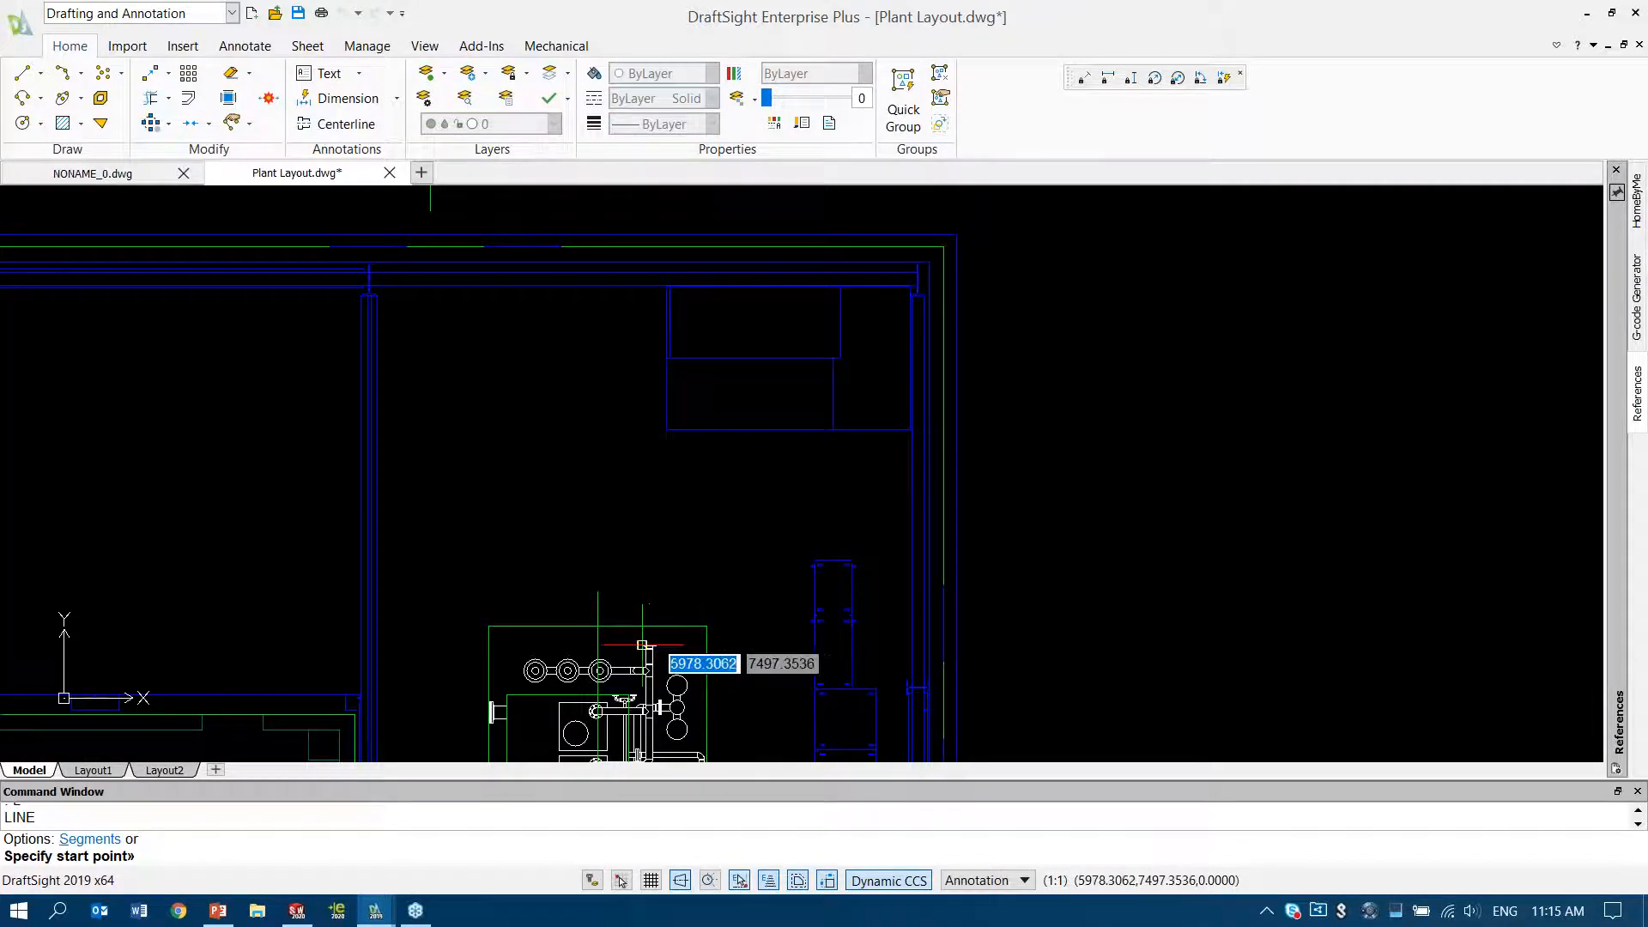
click(649, 643)
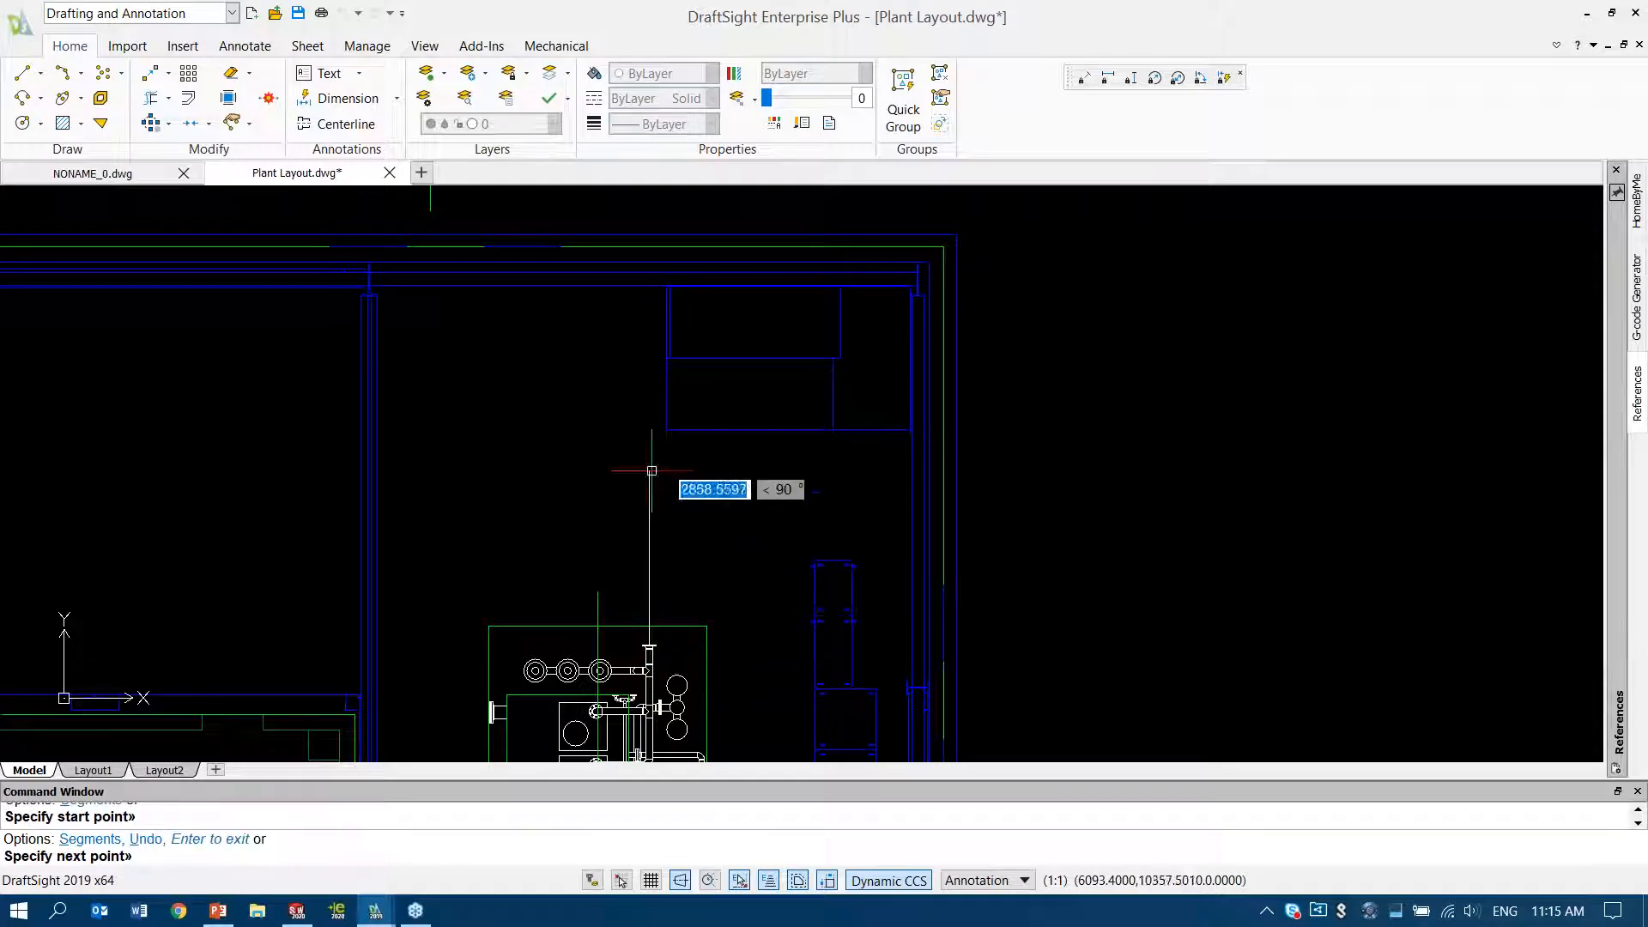
key(Escape)
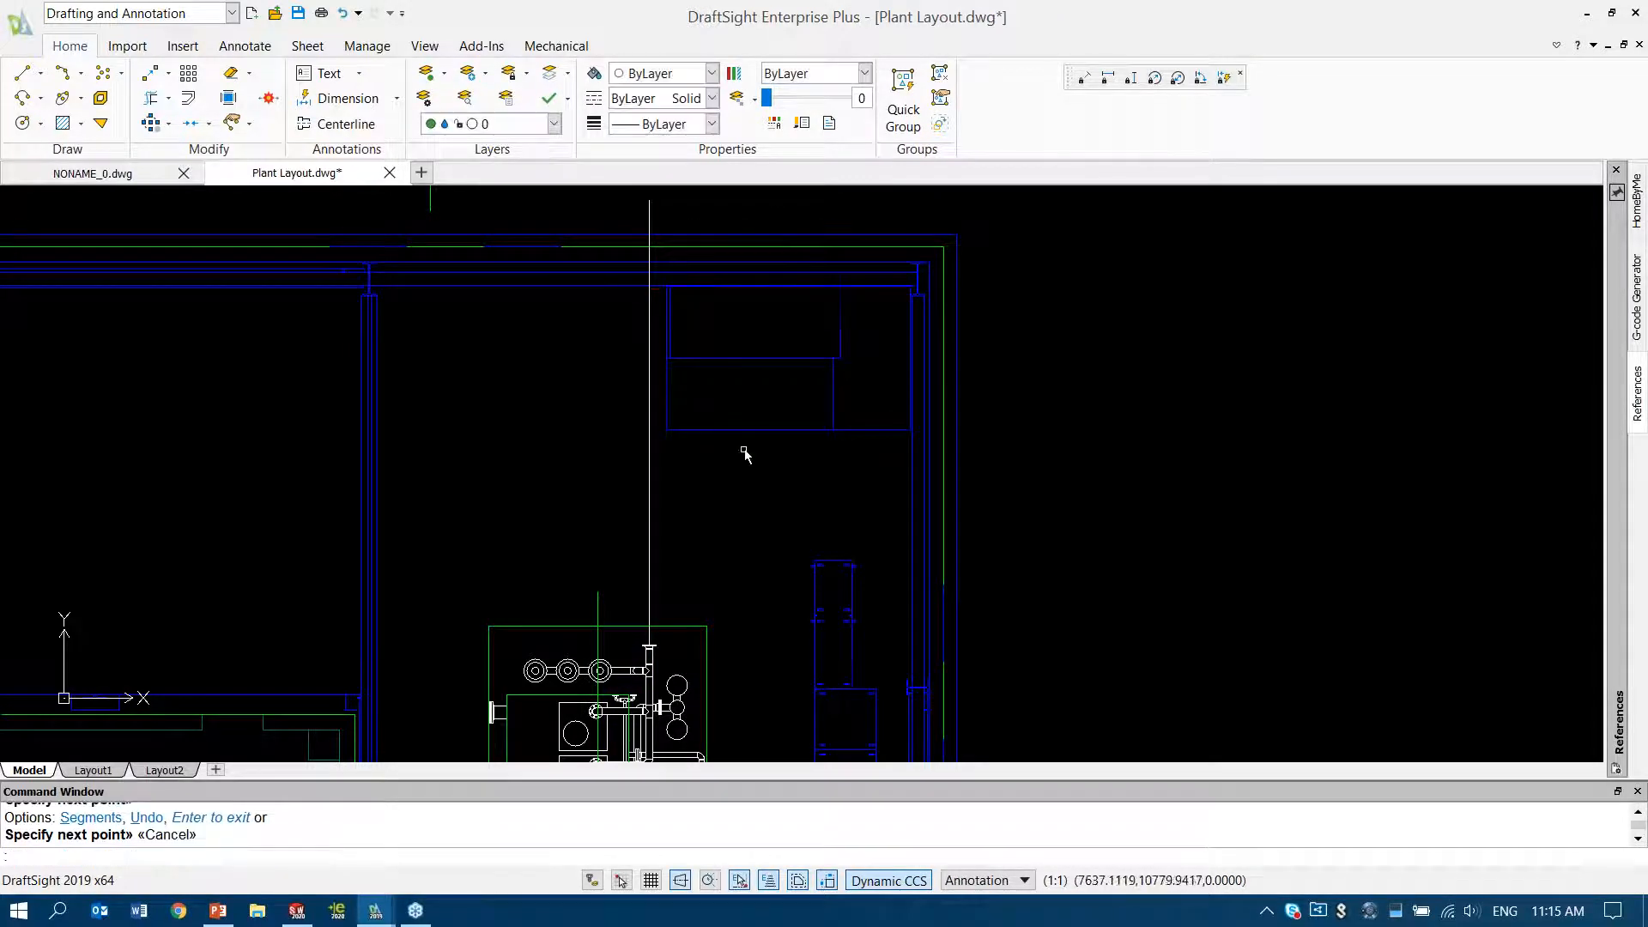
Select the transfer skid together with the attached vertical line and move both slightly left and down within the bay
scroll(769, 453, down, 2)
click(791, 434)
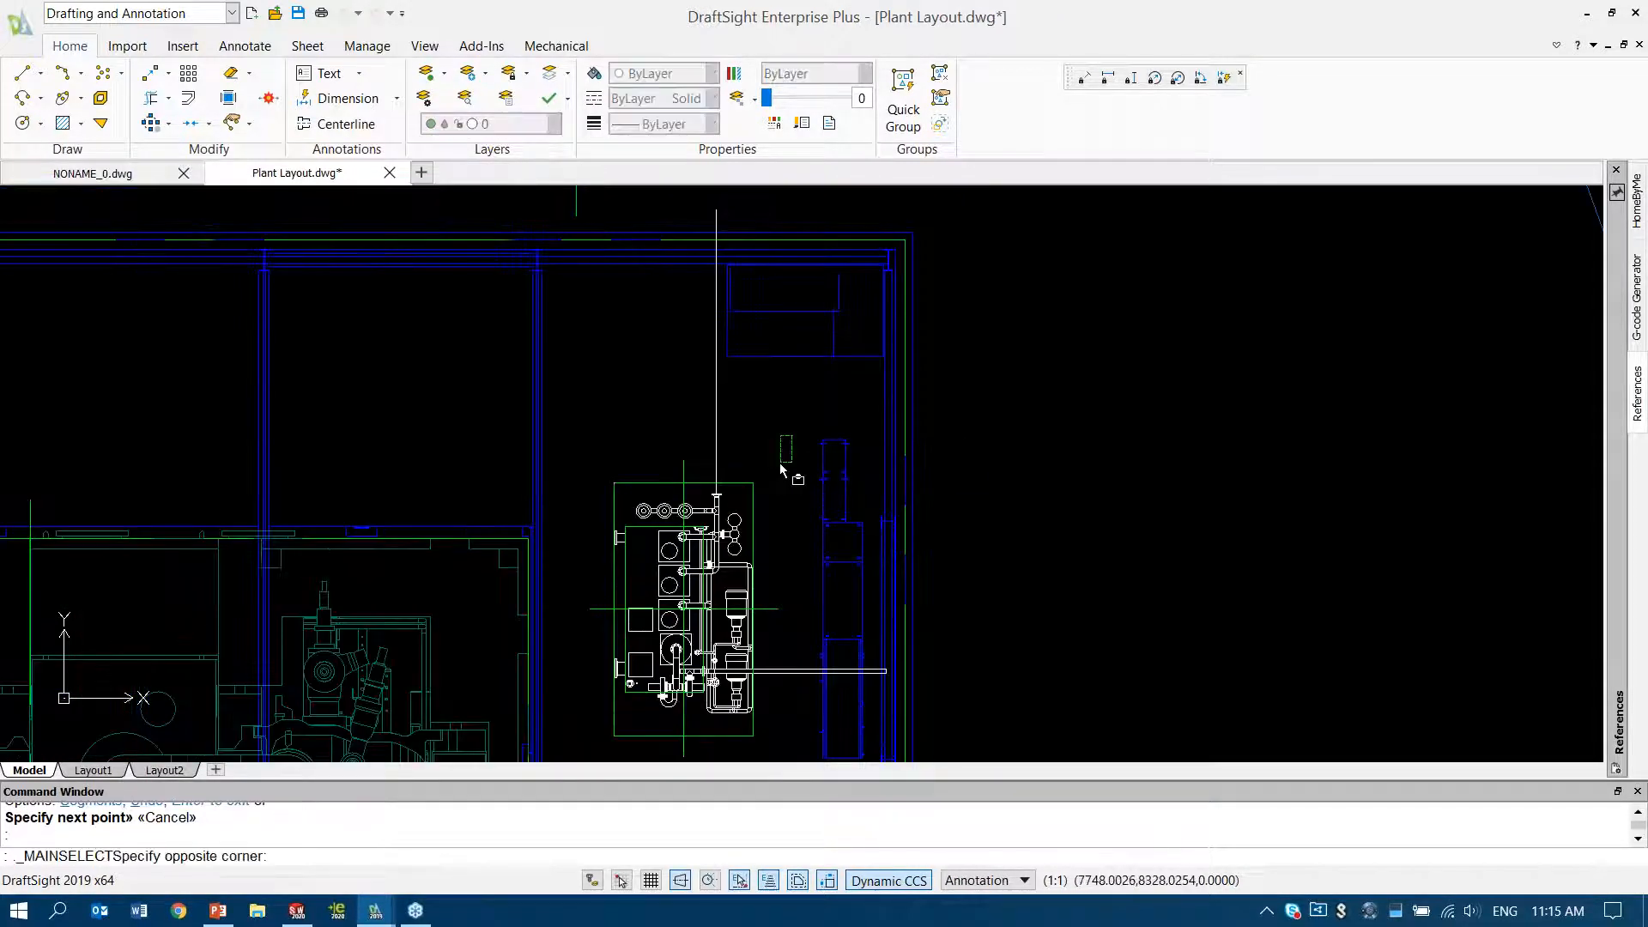
click(671, 558)
drag(709, 591, 695, 593)
click(744, 417)
click(749, 401)
key(Escape)
key(Escape)
Delete the vertical line above the transfer skid and zoom to the extents of the plant layout
drag(760, 390, 635, 397)
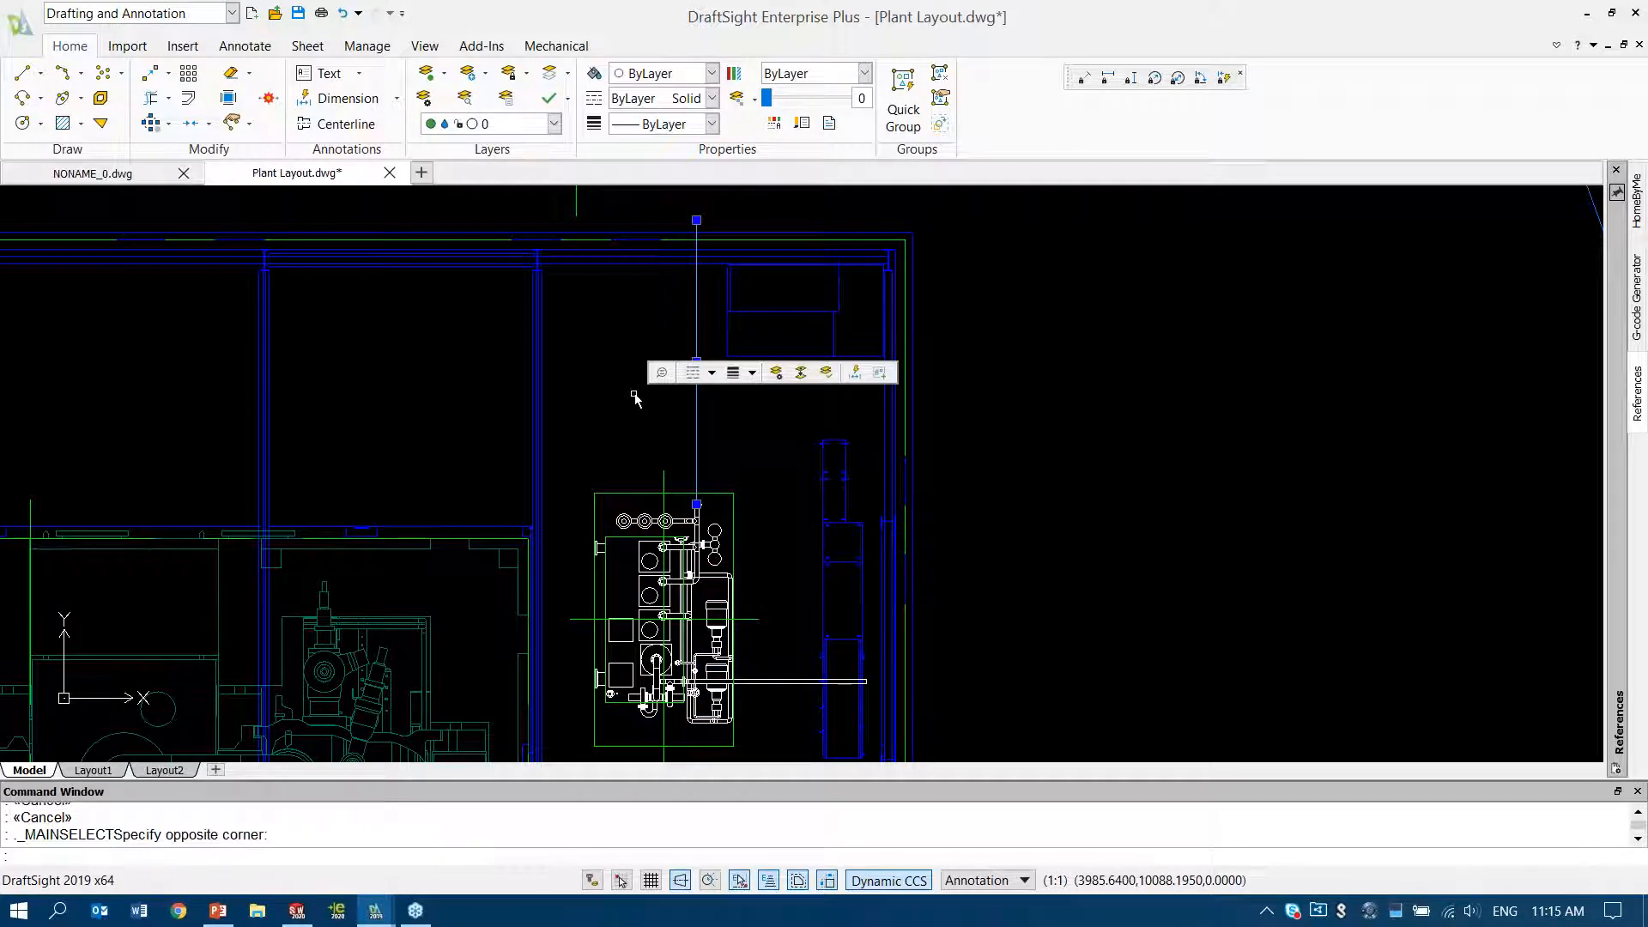
key(Delete)
text(z)
key(Return)
text(e)
key(Return)
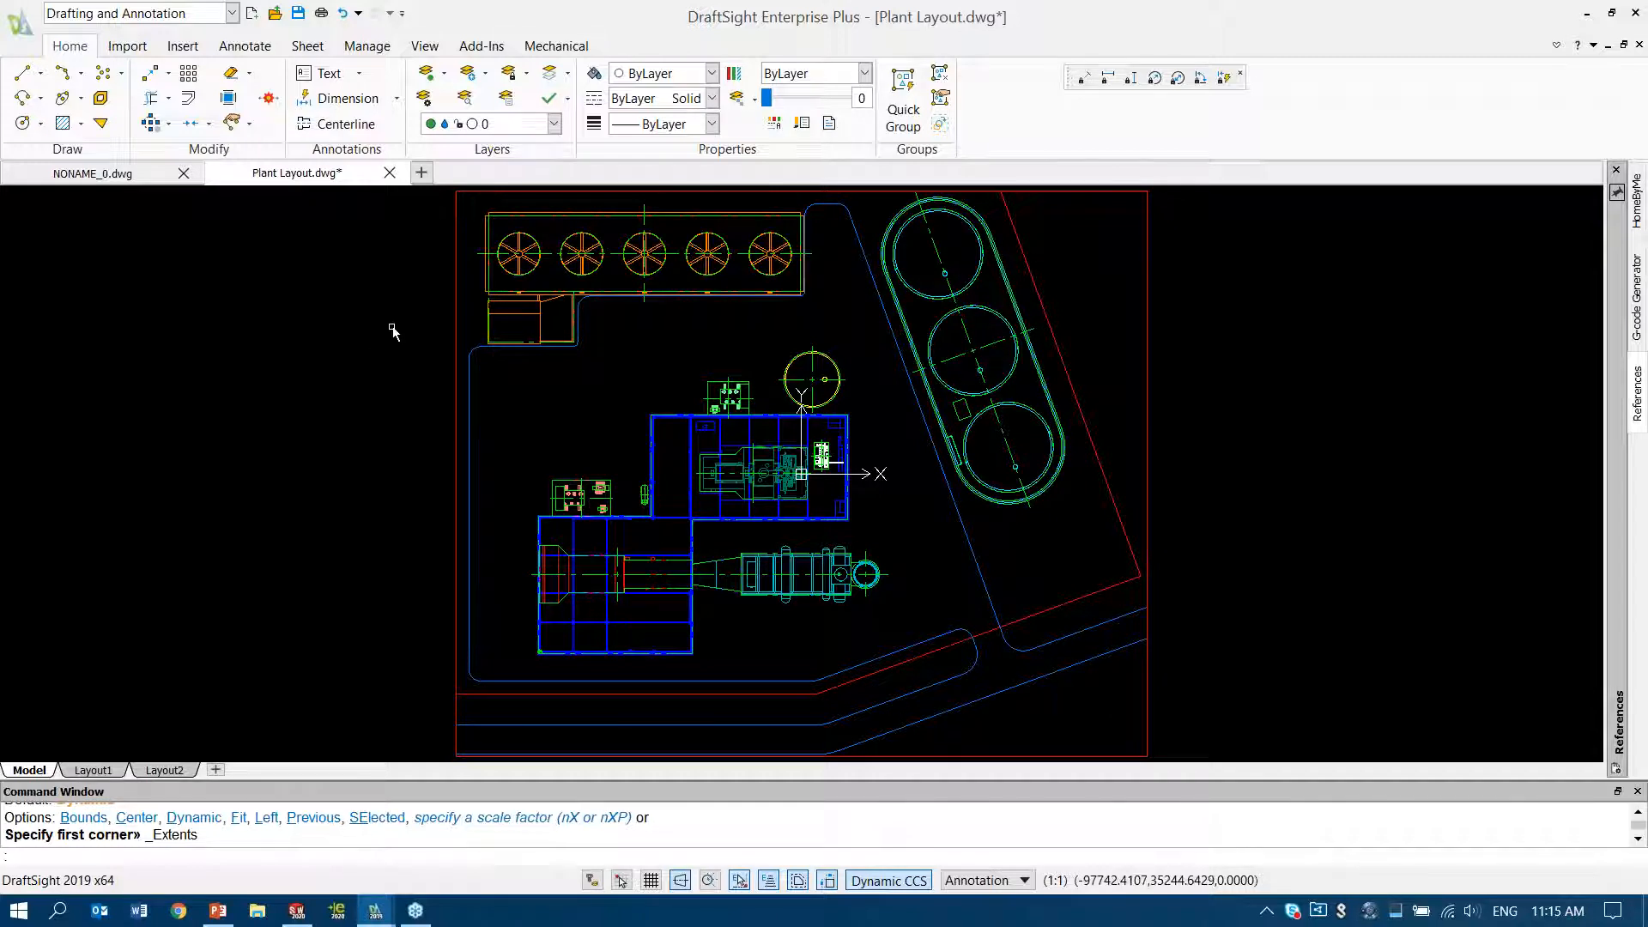
Freeze all layers from 5616-T1 Demineralized Water Storage Tank through 5616.15 Lube Oil Tank Skid and apply the change
click(425, 99)
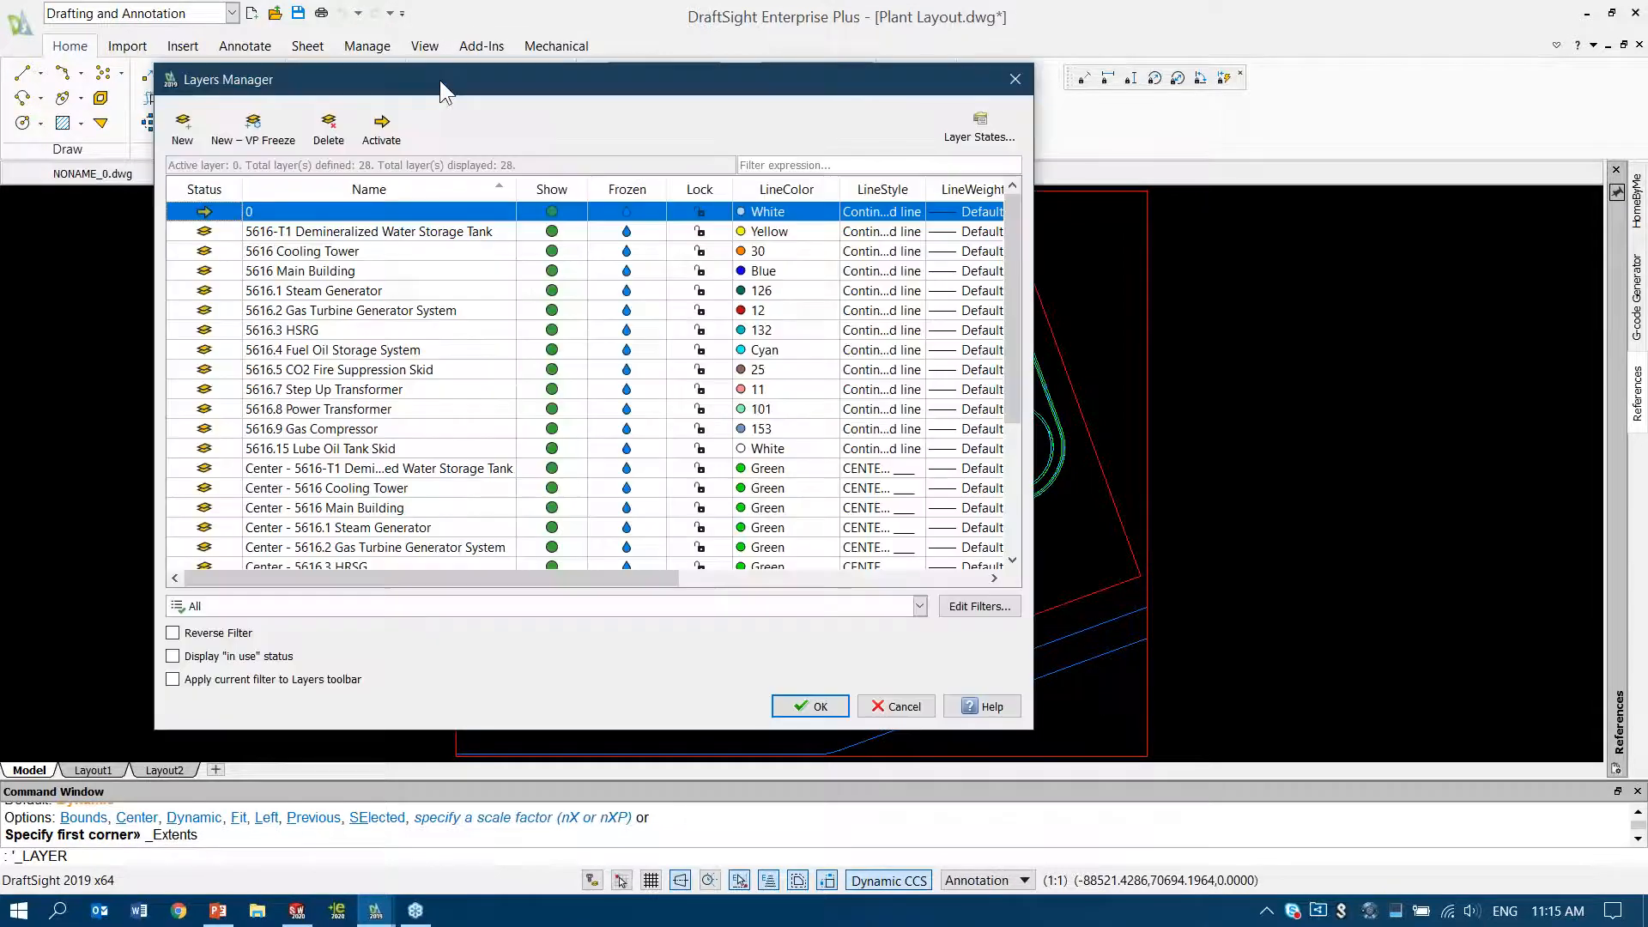
drag(439, 80, 357, 77)
click(300, 227)
shift+click(334, 445)
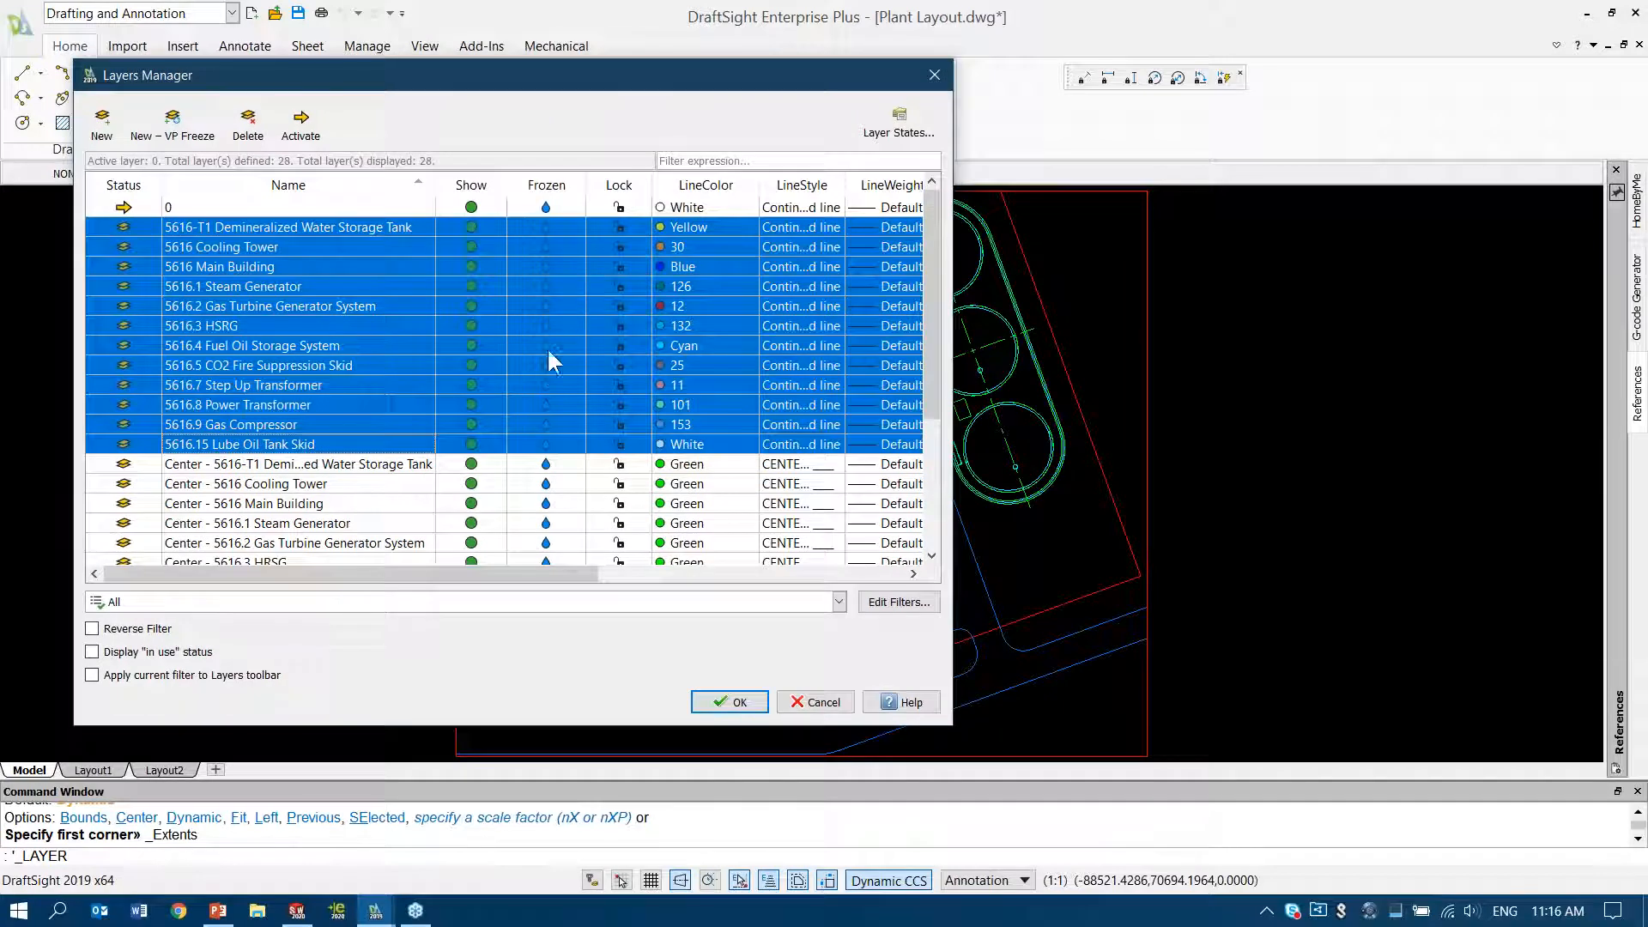
click(549, 324)
click(740, 703)
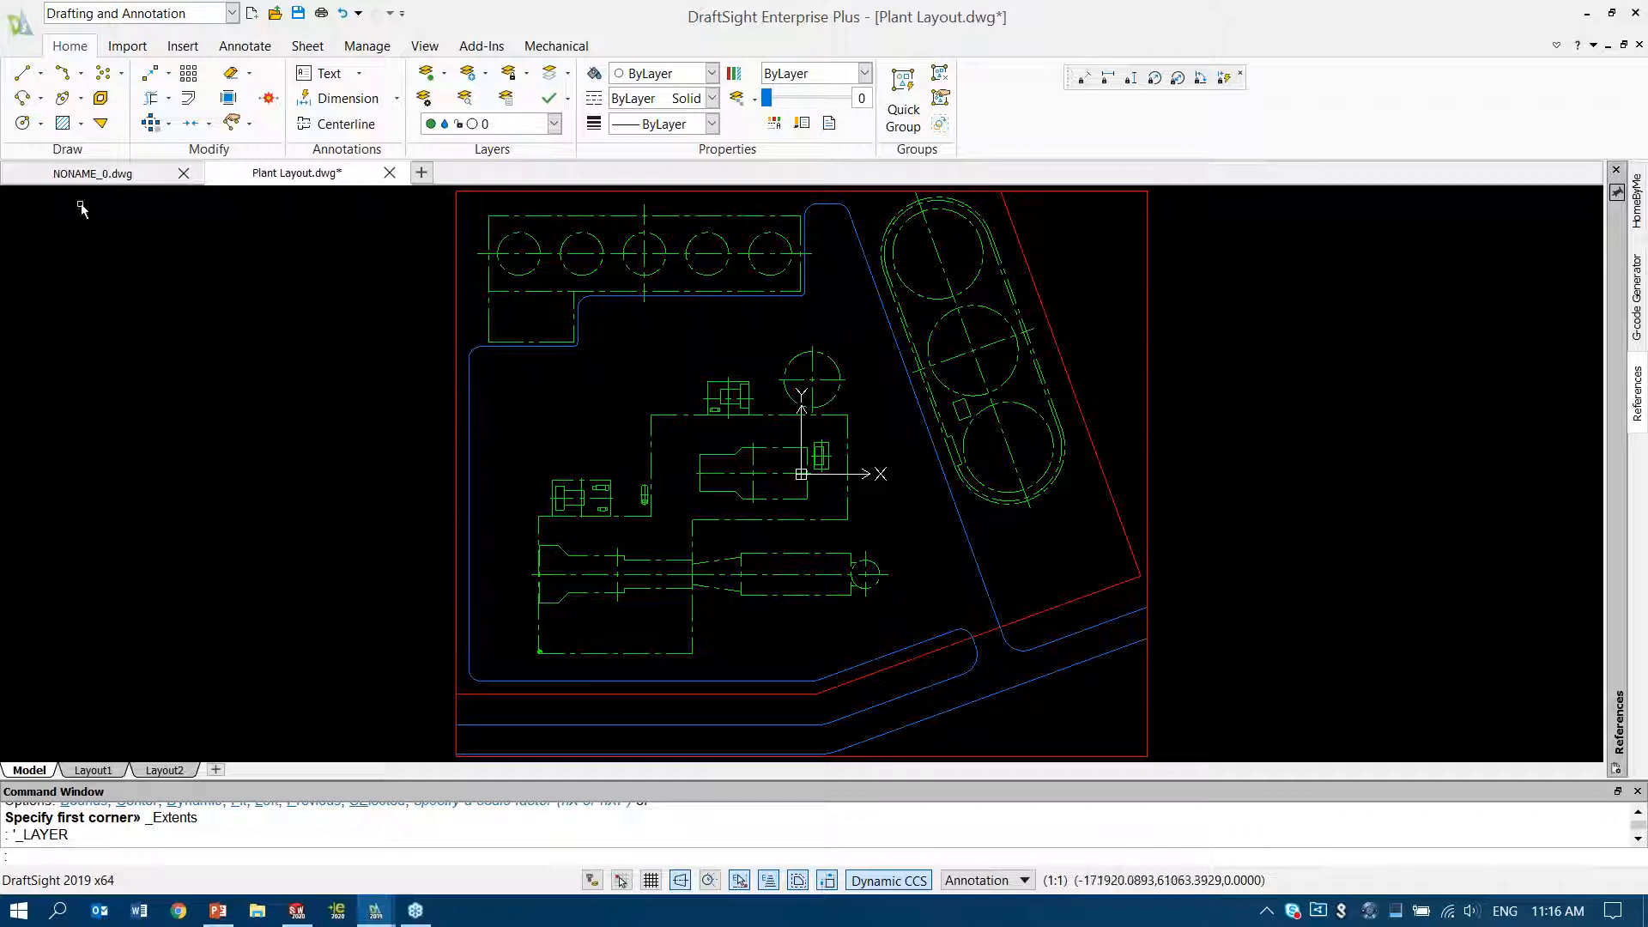
Save the drawing as Plant Layout MOD.dwg in the Plant & Process folder, replacing the existing file
click(21, 27)
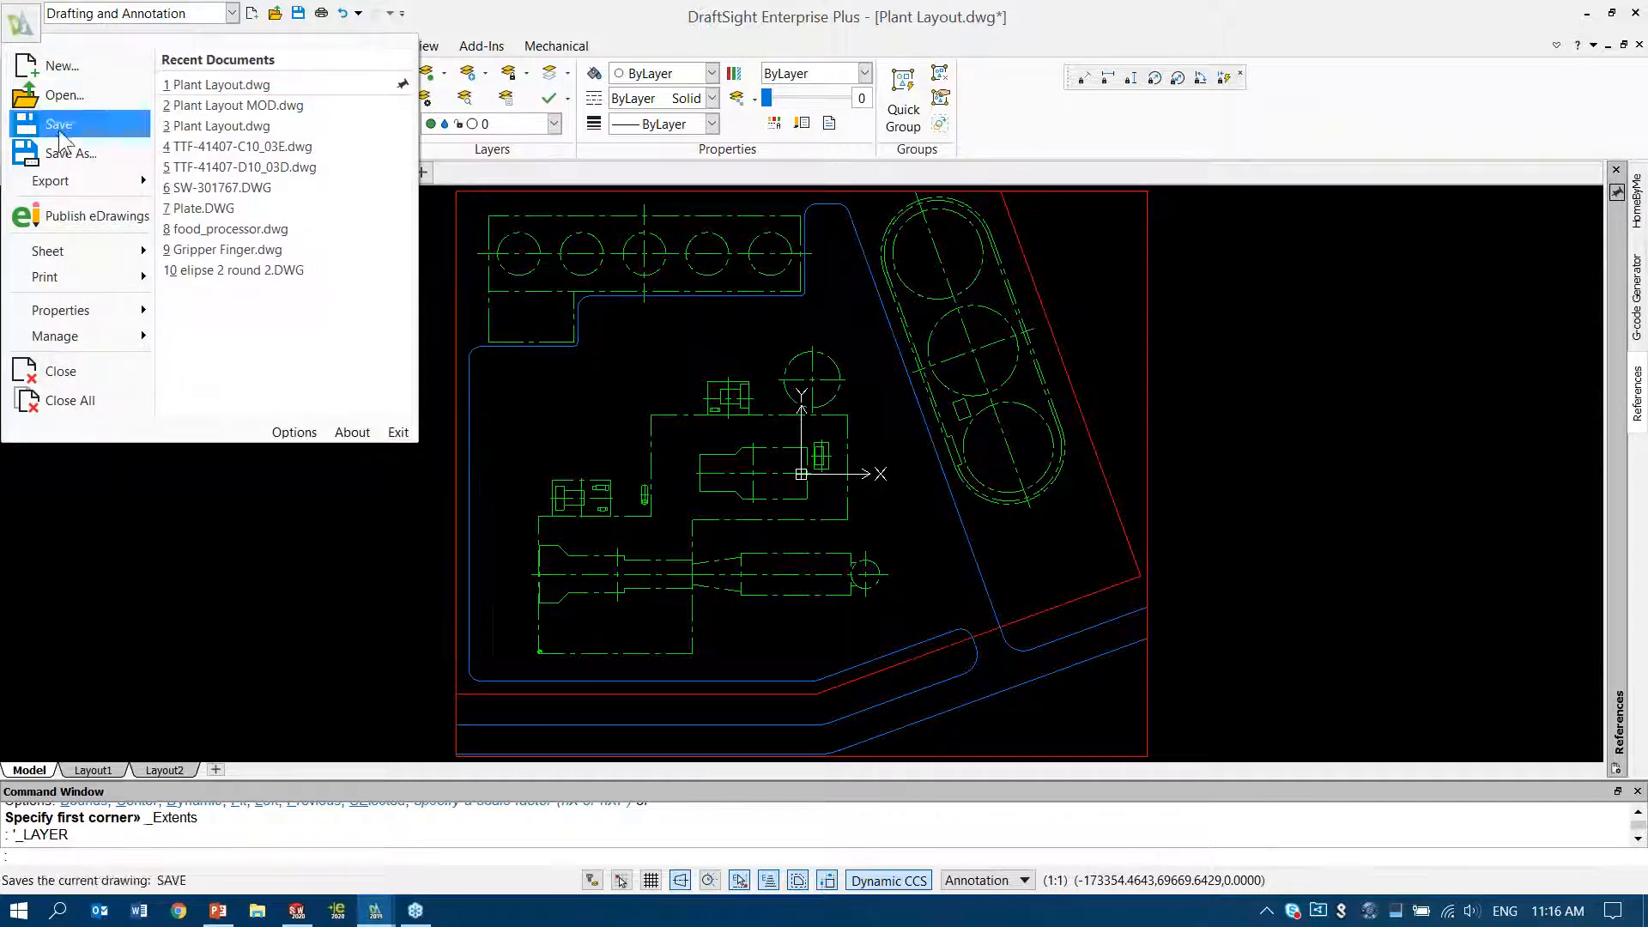
click(71, 153)
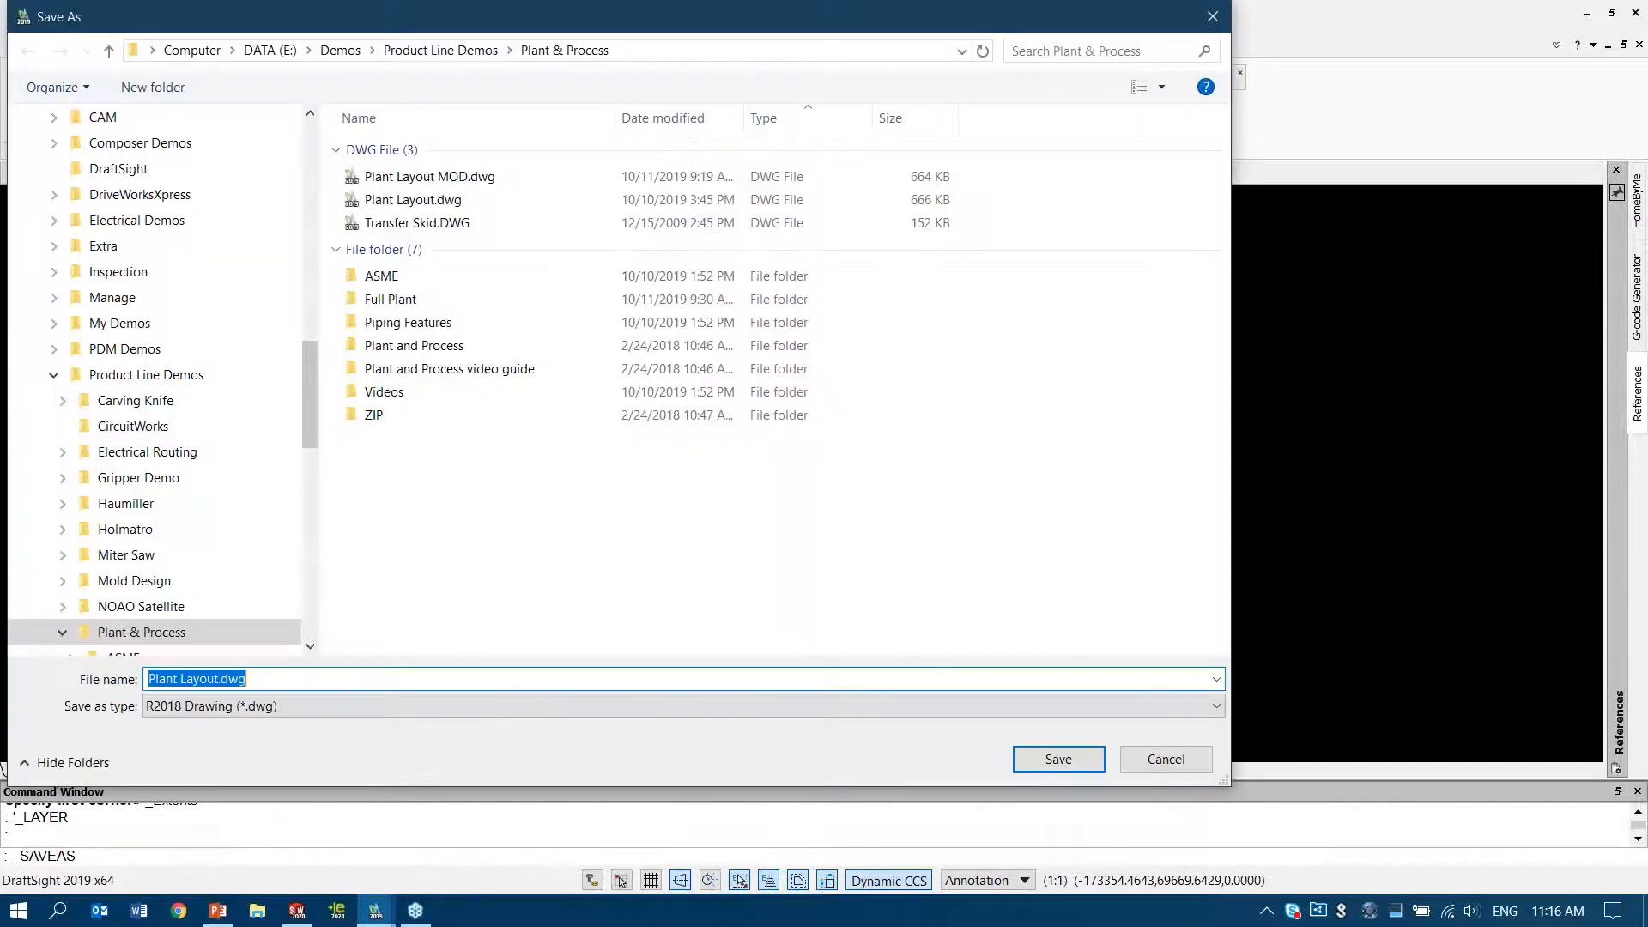
click(466, 180)
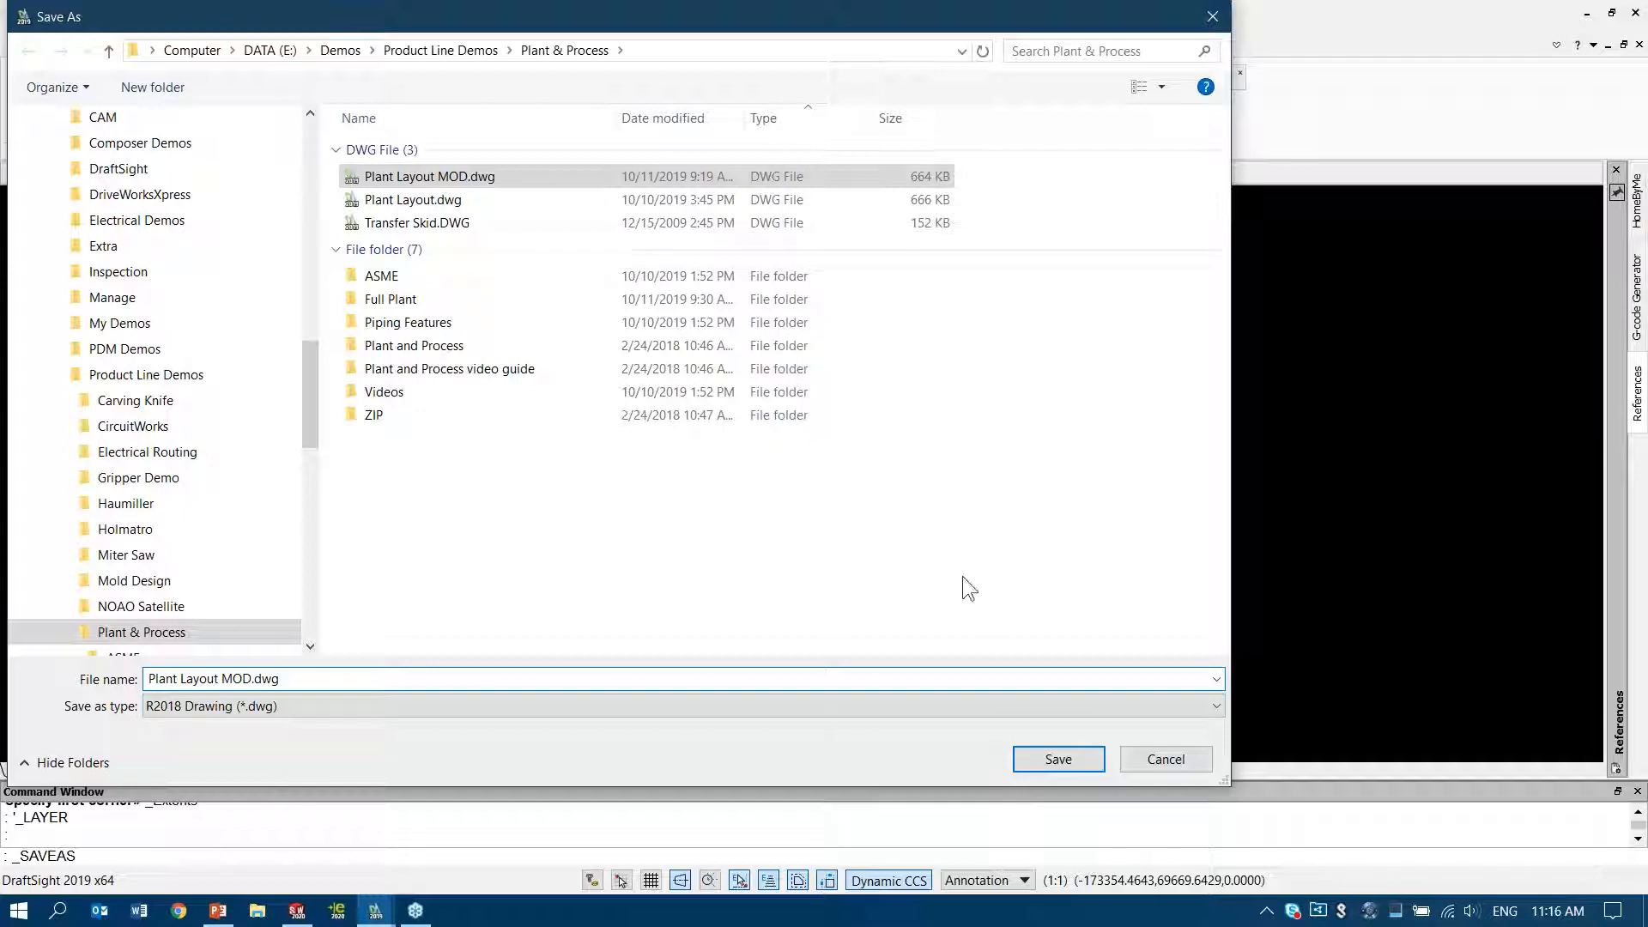
click(1078, 760)
click(879, 462)
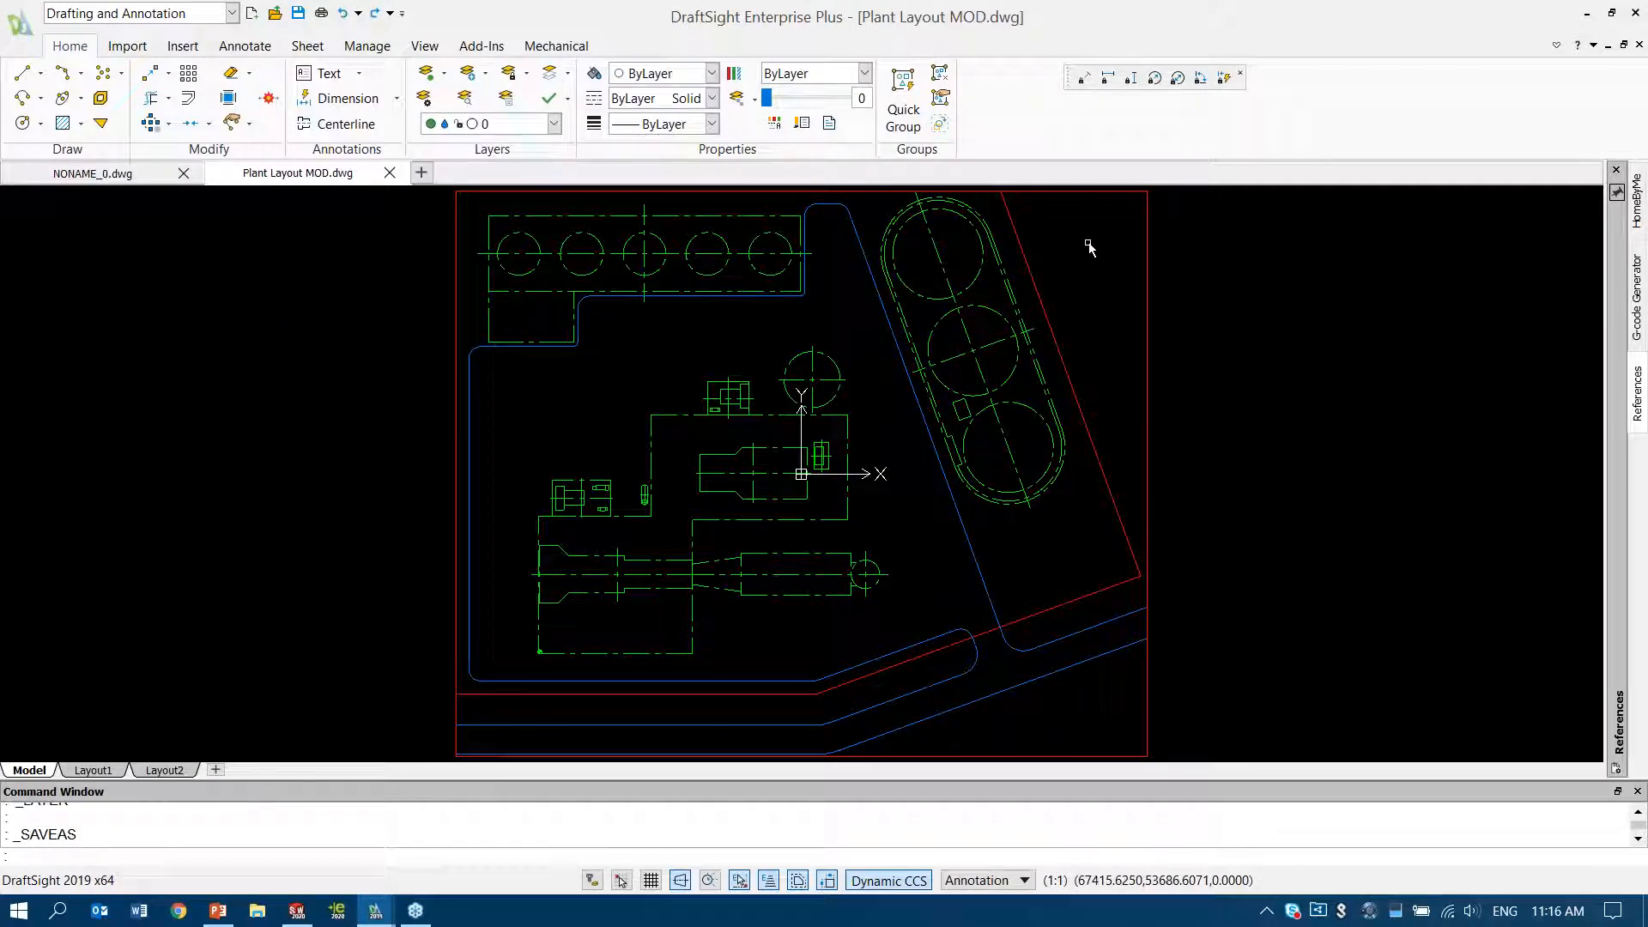
Close DraftSight, return to the PowerPoint slide show, and cross out the 2D tools myth on slide 13
click(1638, 15)
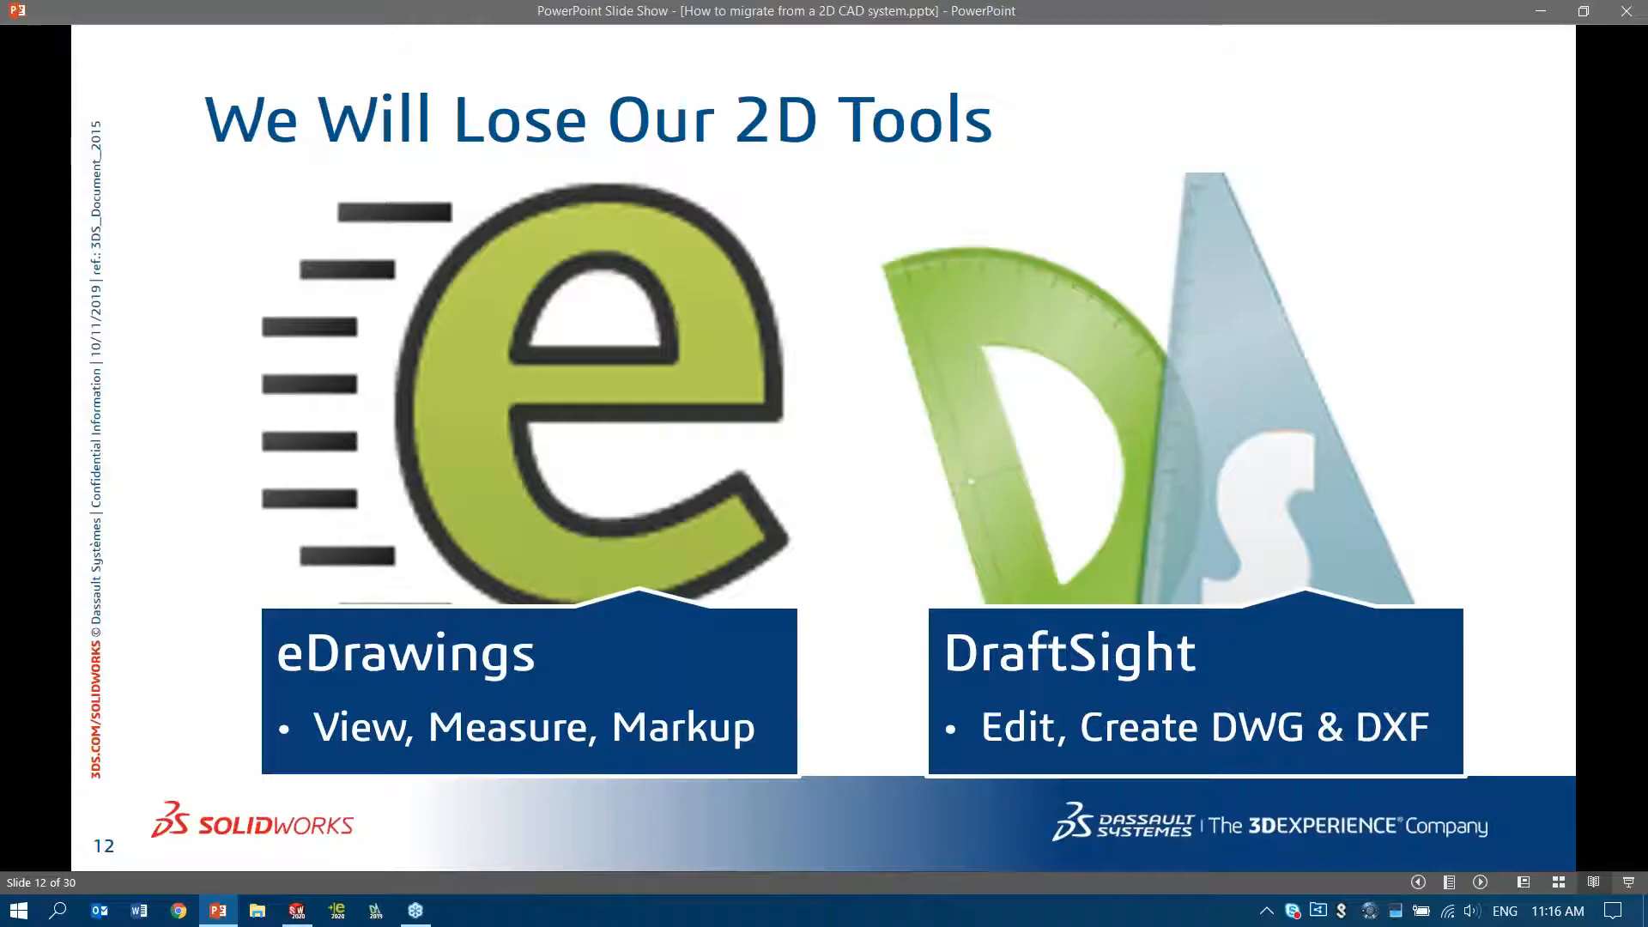
click(177, 723)
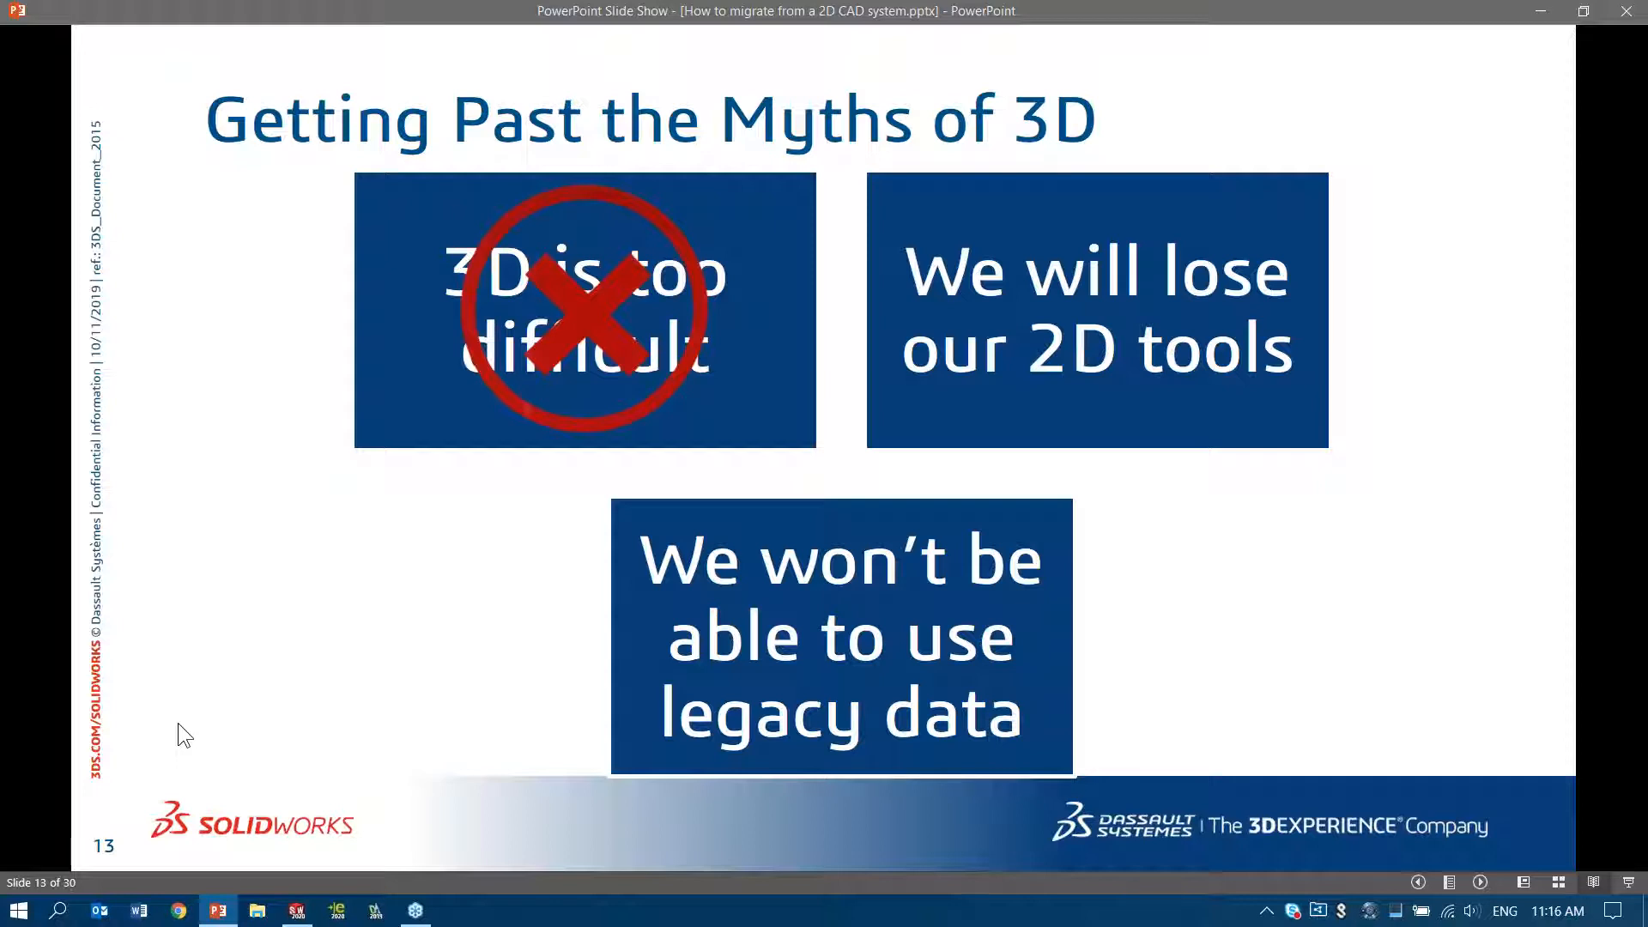
key(Right)
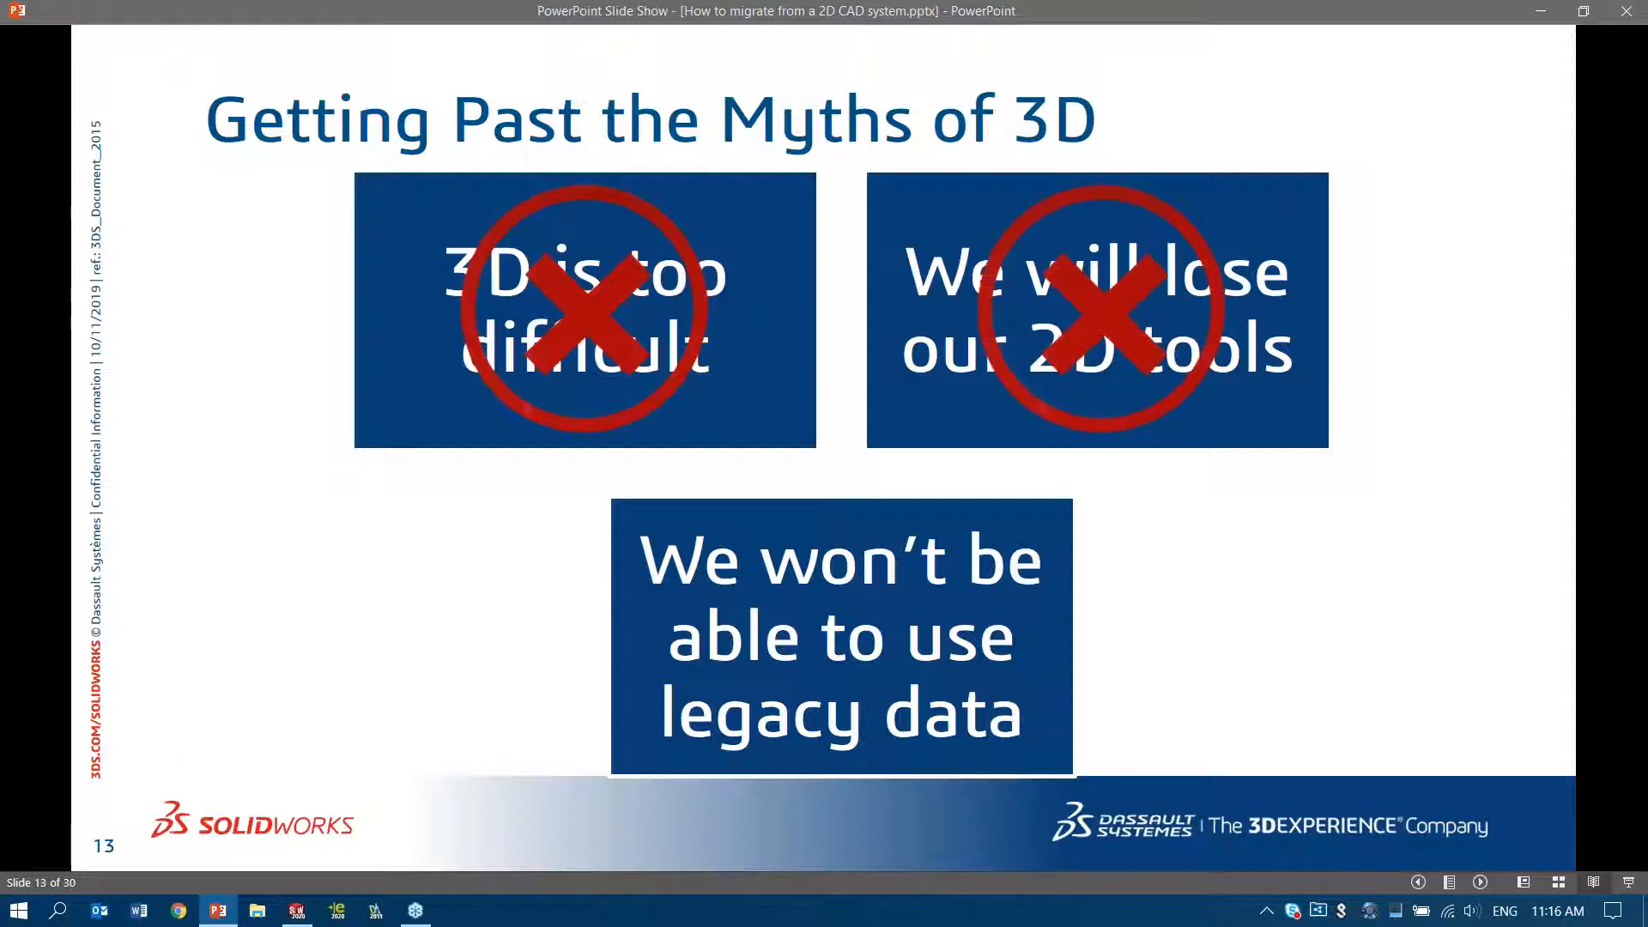
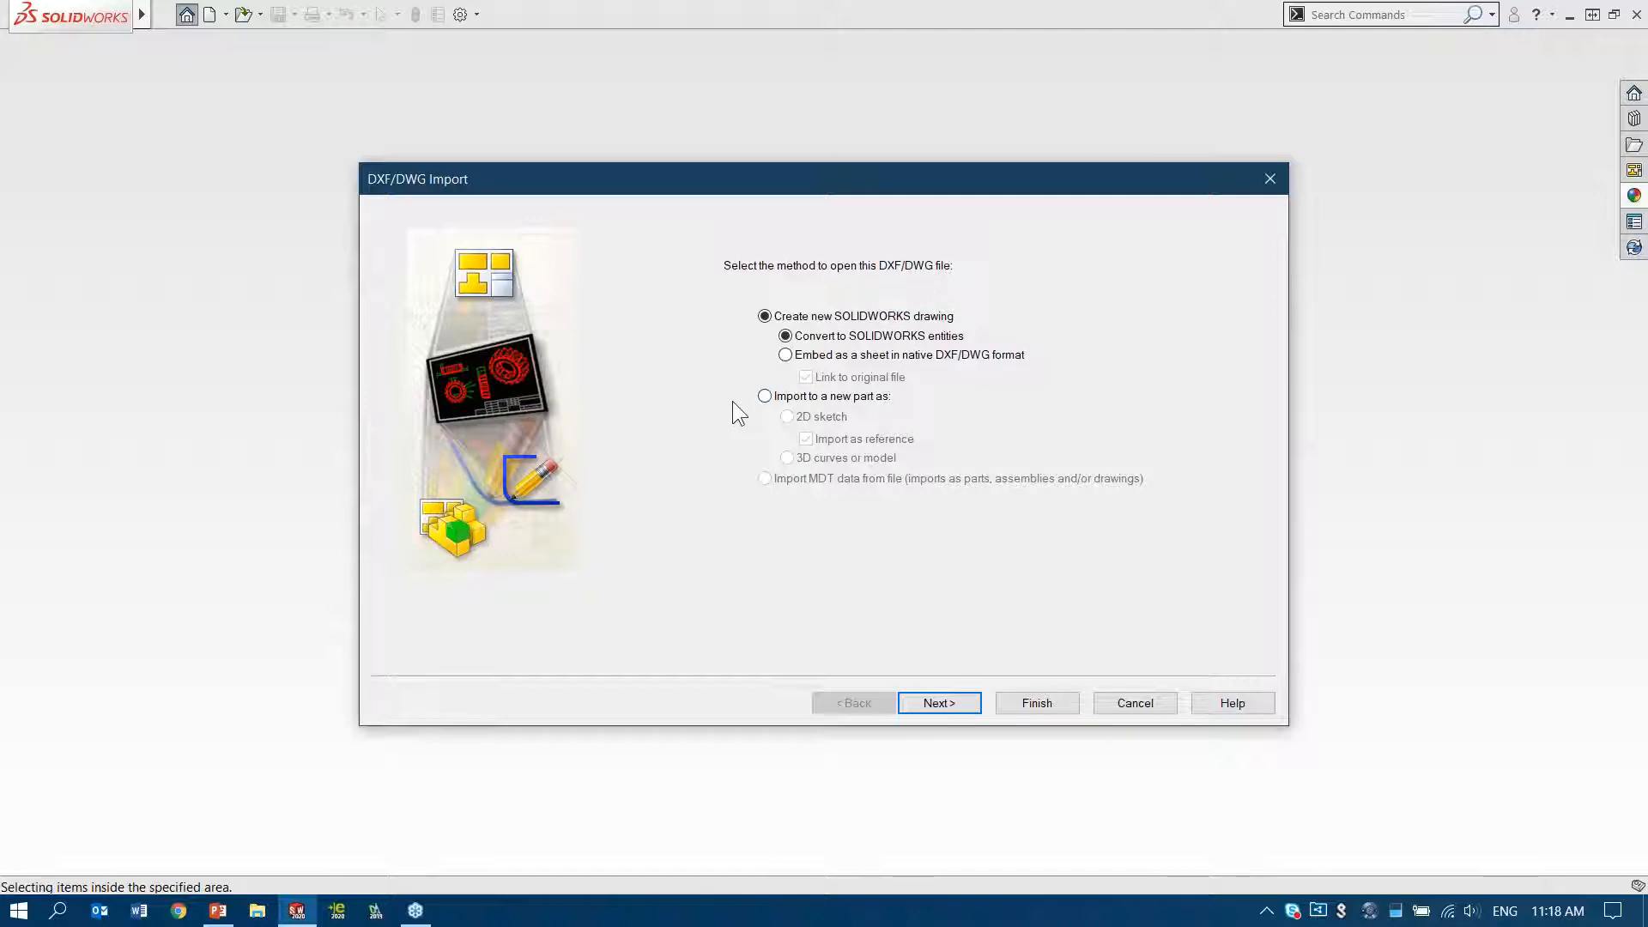
Set the DWG to import into a new part as a 2D sketch, with millimeters as the imported data units
click(762, 396)
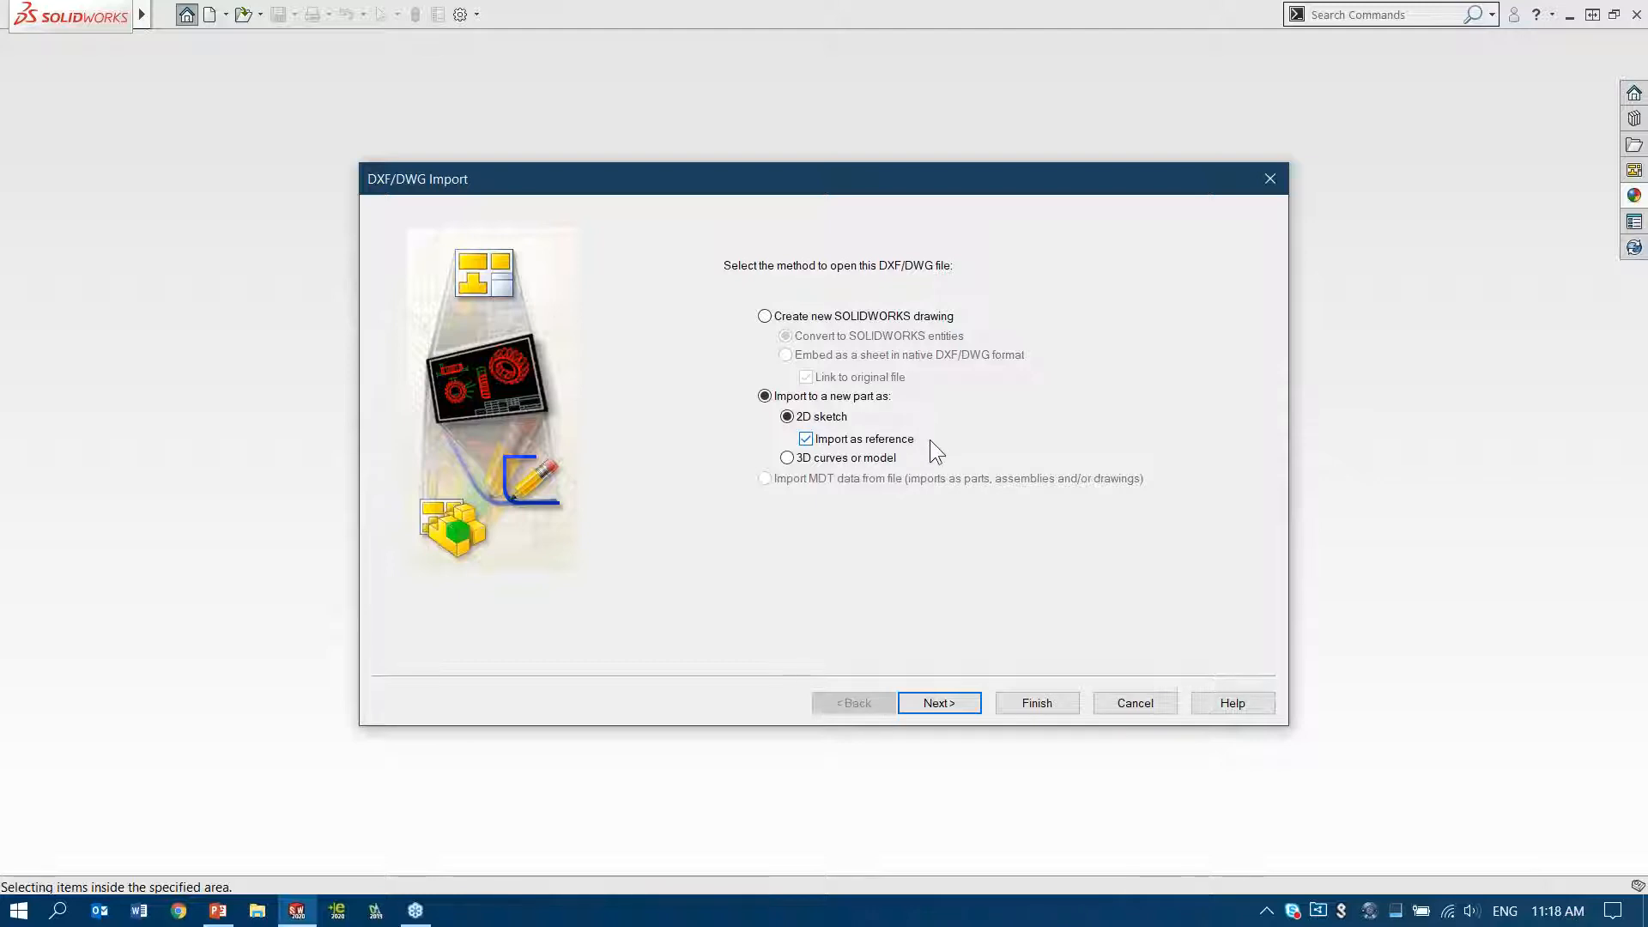
click(949, 704)
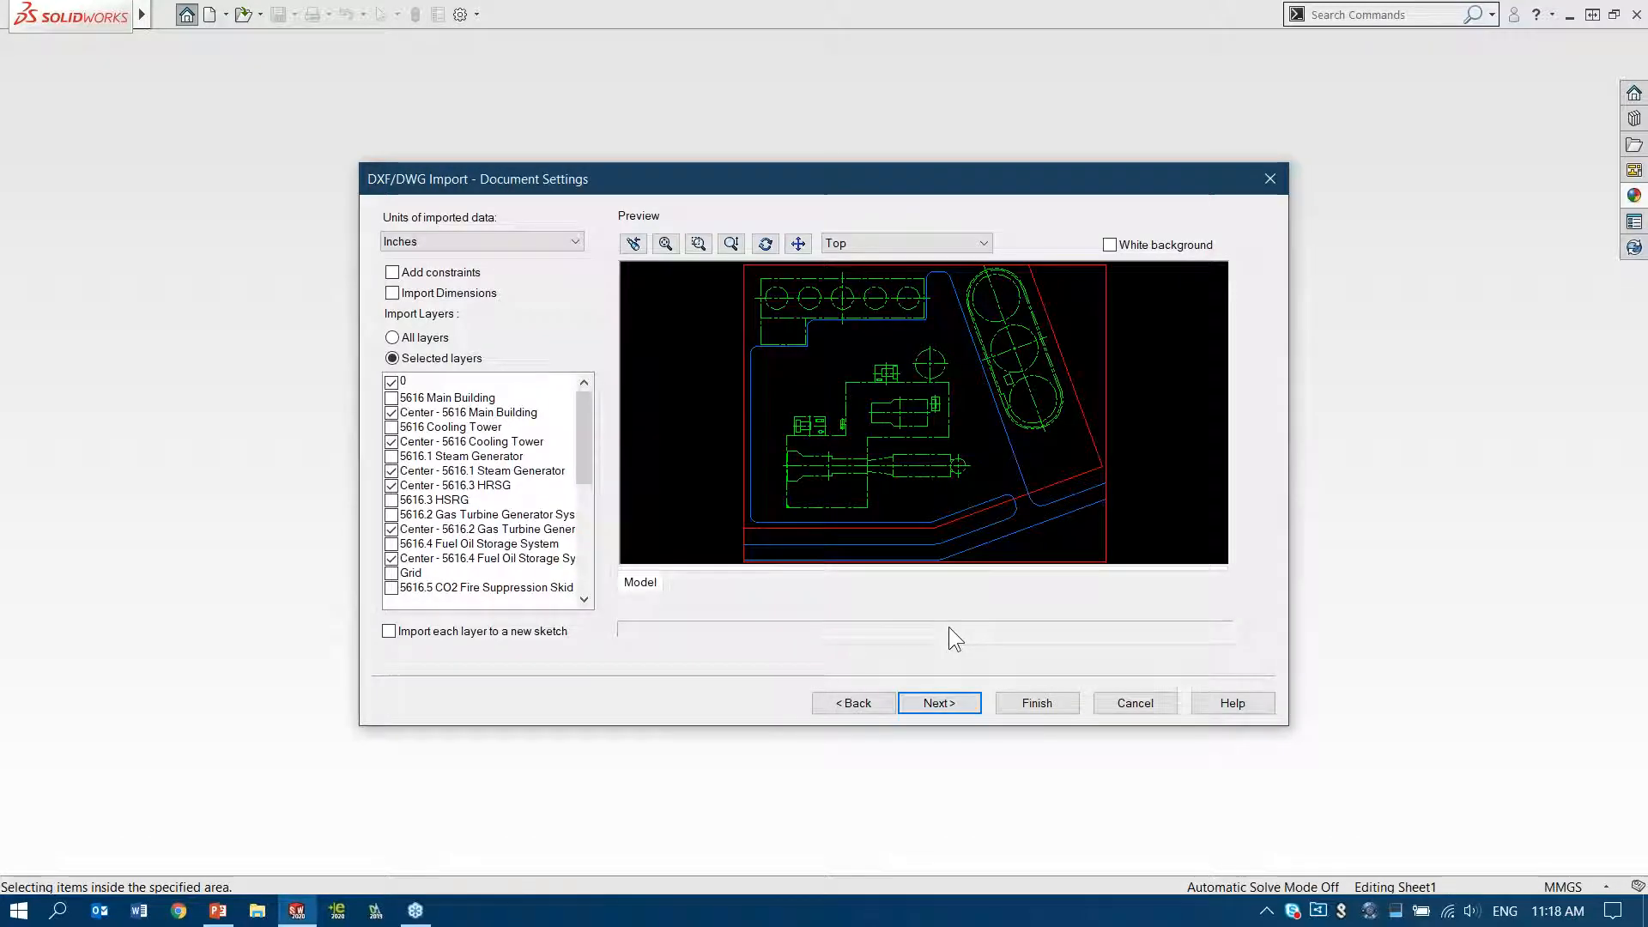
click(504, 238)
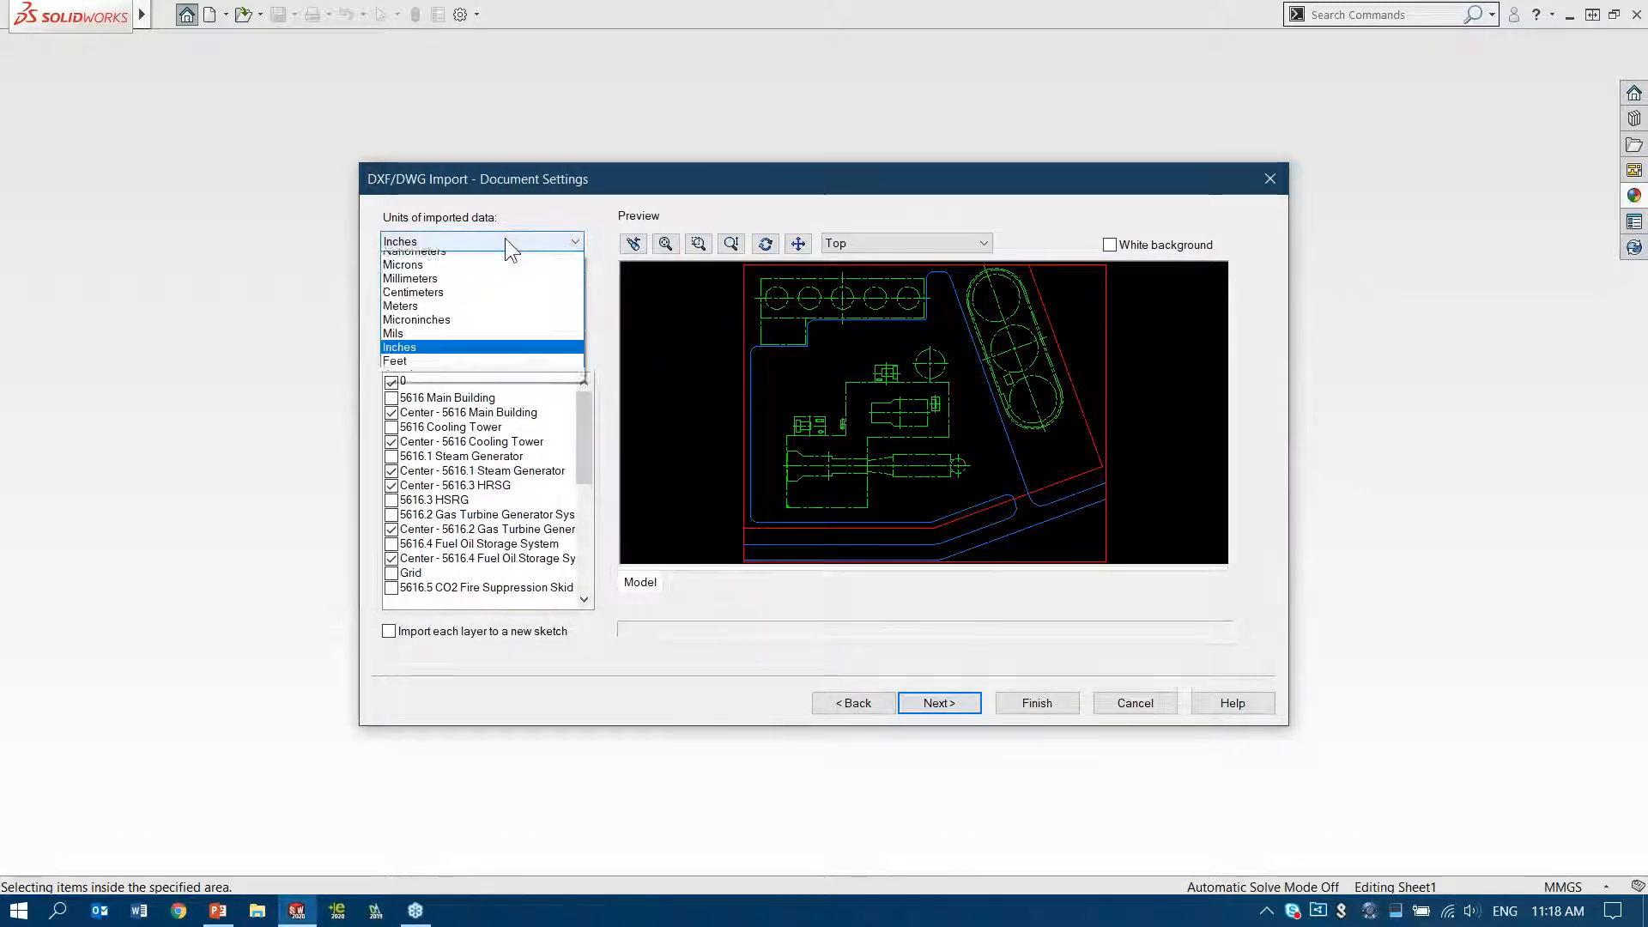
click(485, 300)
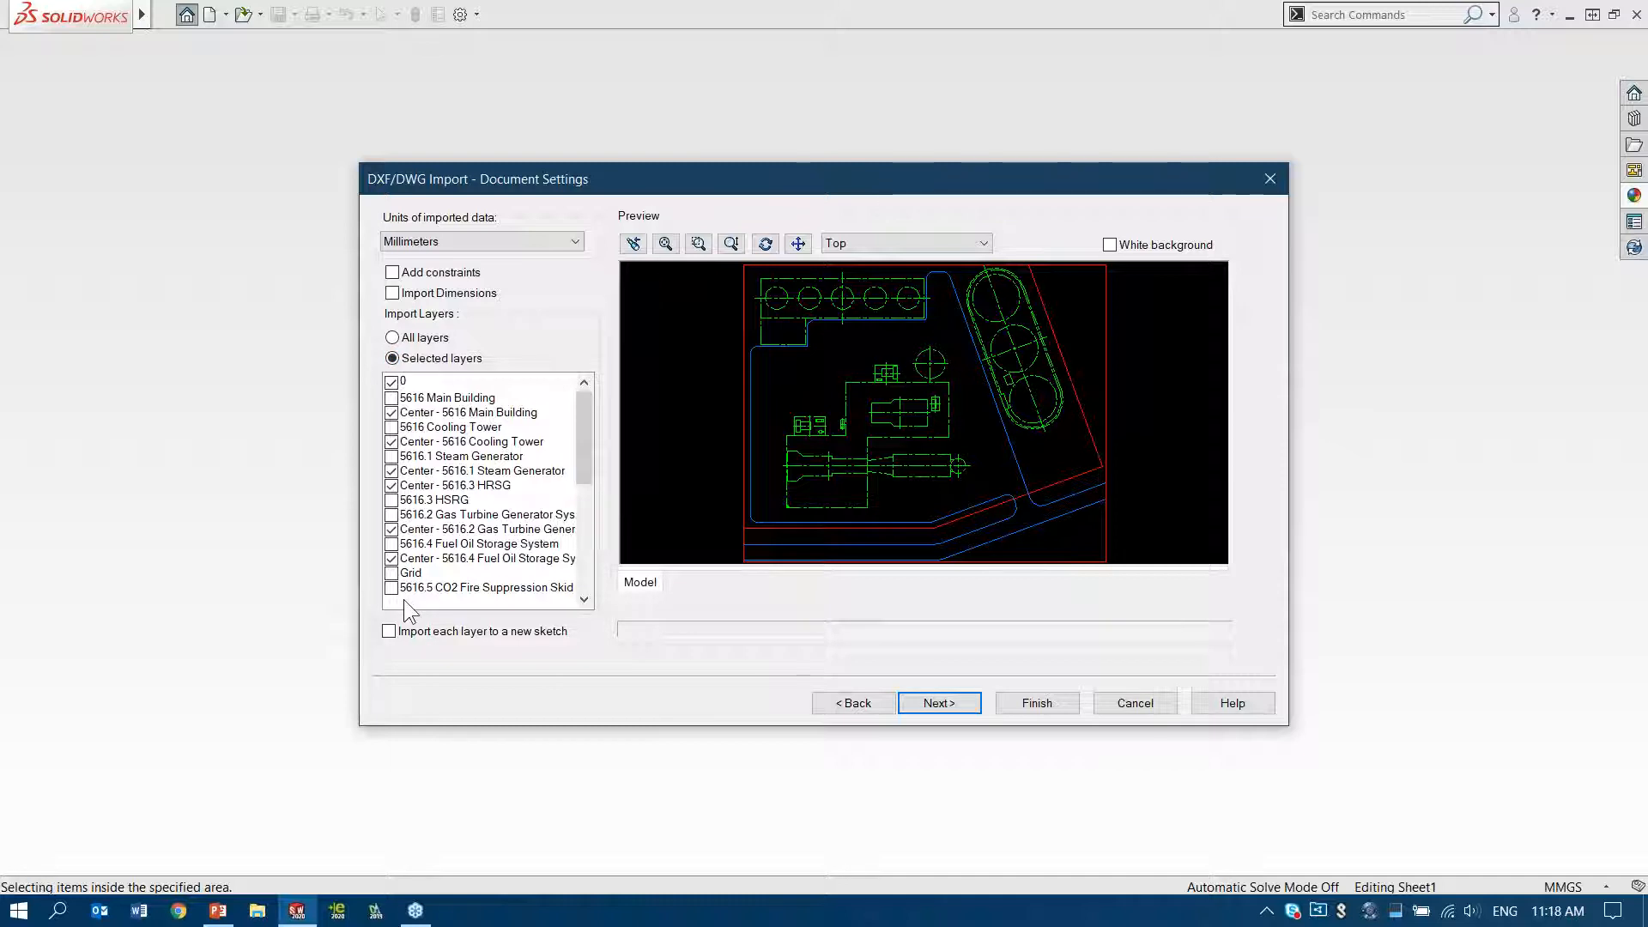
click(390, 412)
click(391, 411)
click(392, 398)
click(392, 397)
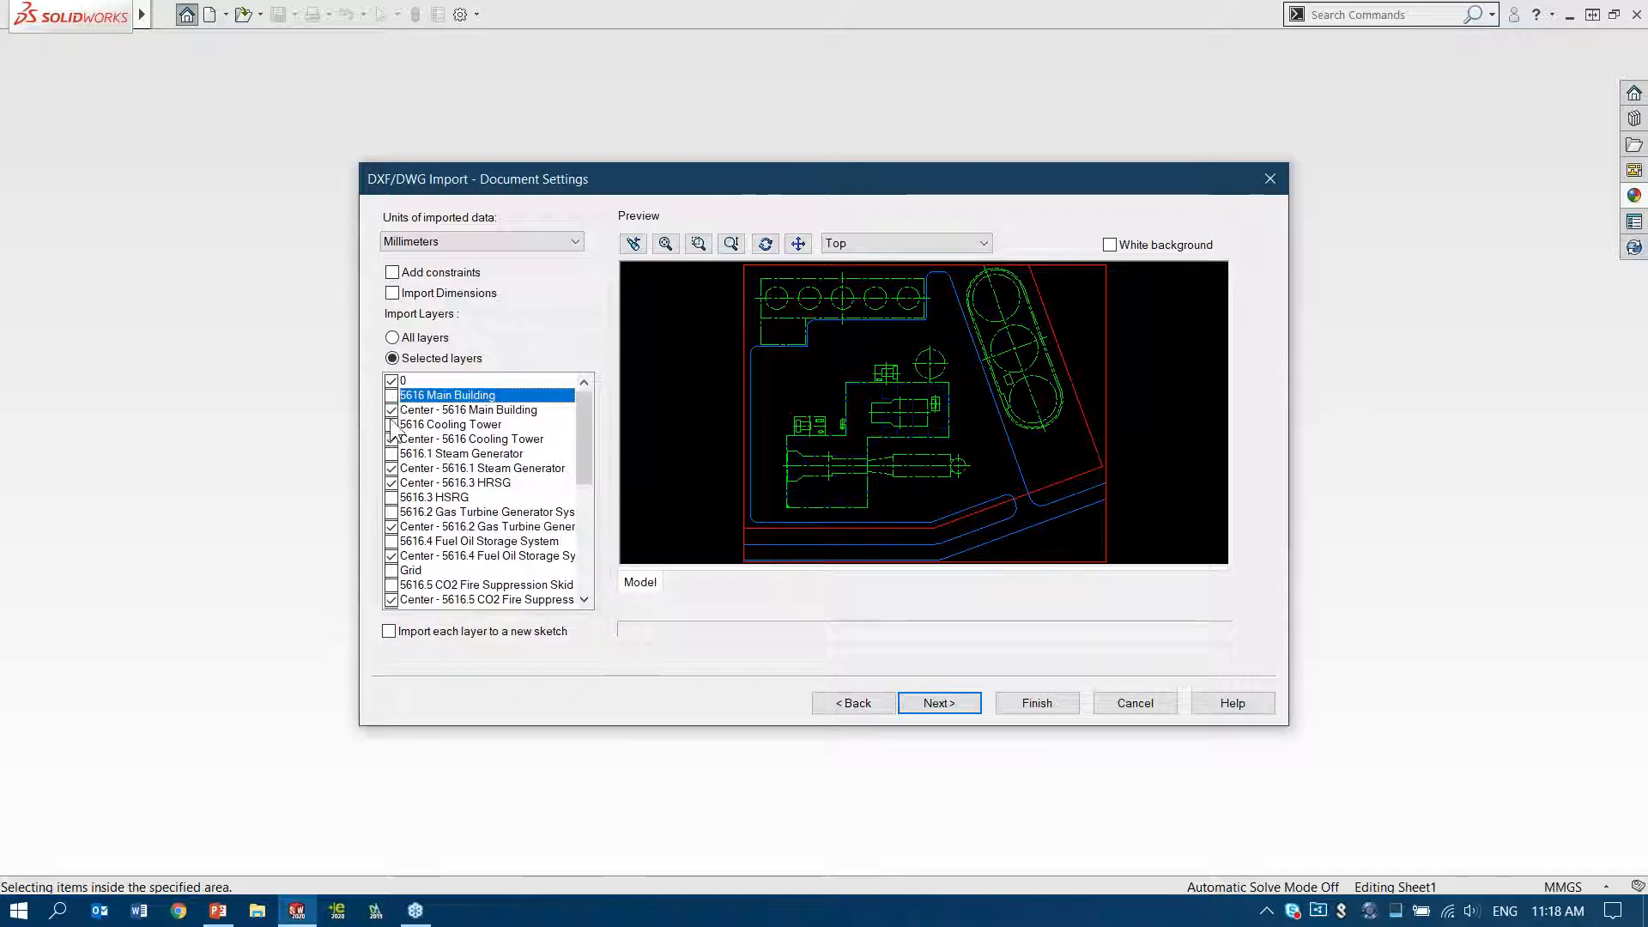
click(391, 425)
click(392, 427)
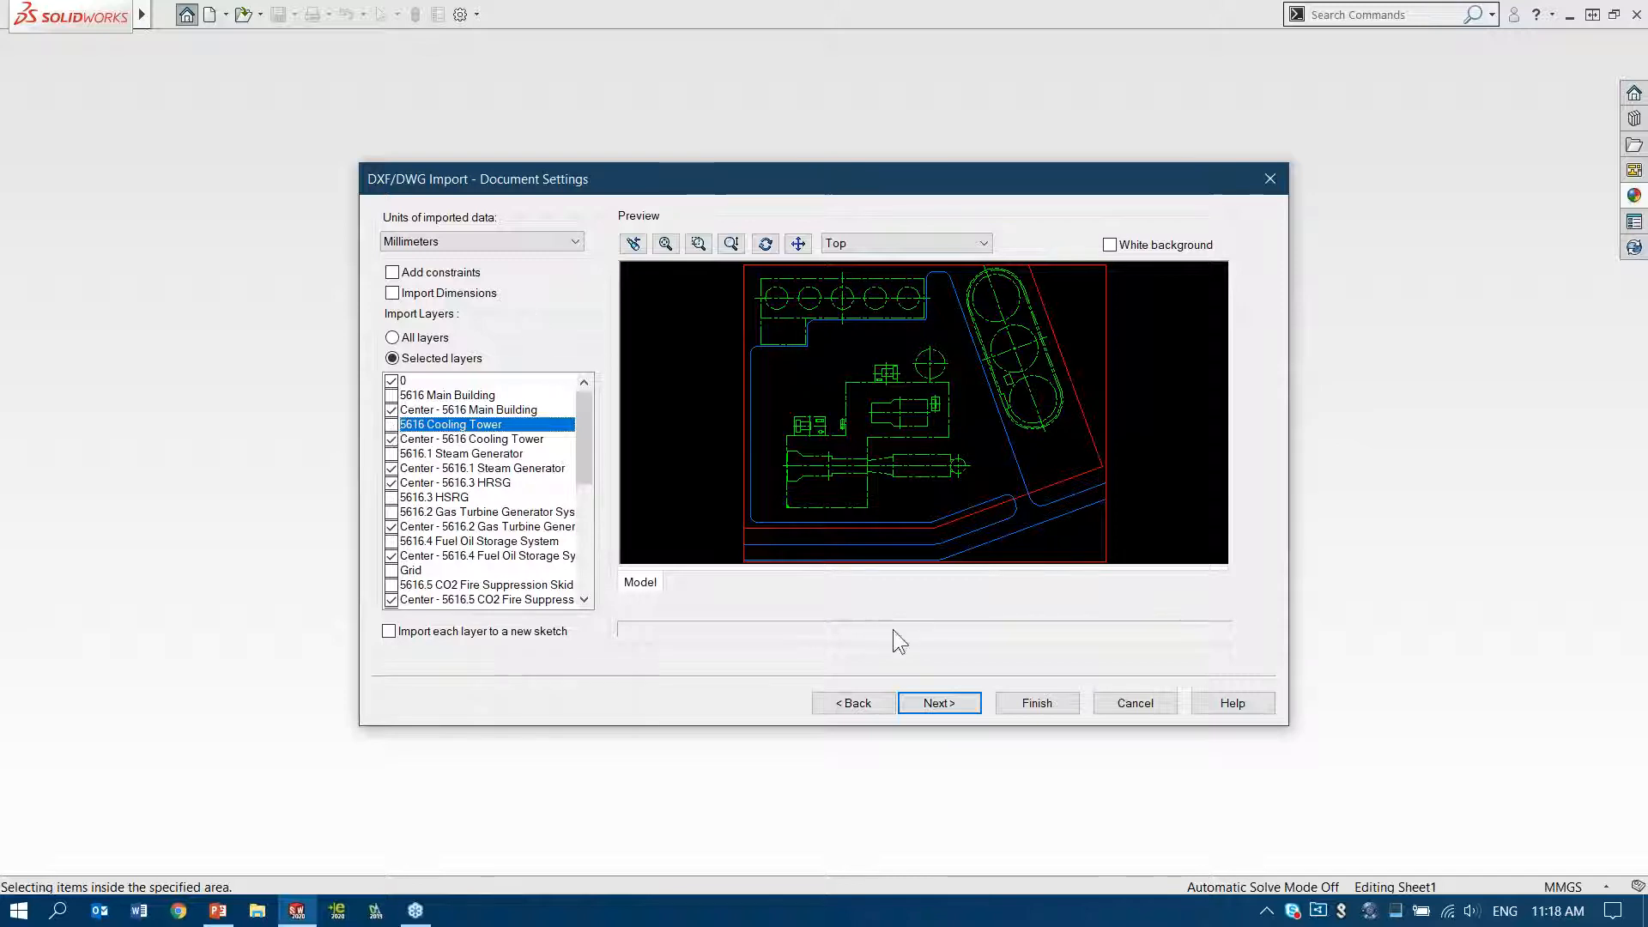
Finish the DWG import without enabling the Explode Blocks option, and dismiss the 2D to 3D tools
click(1042, 704)
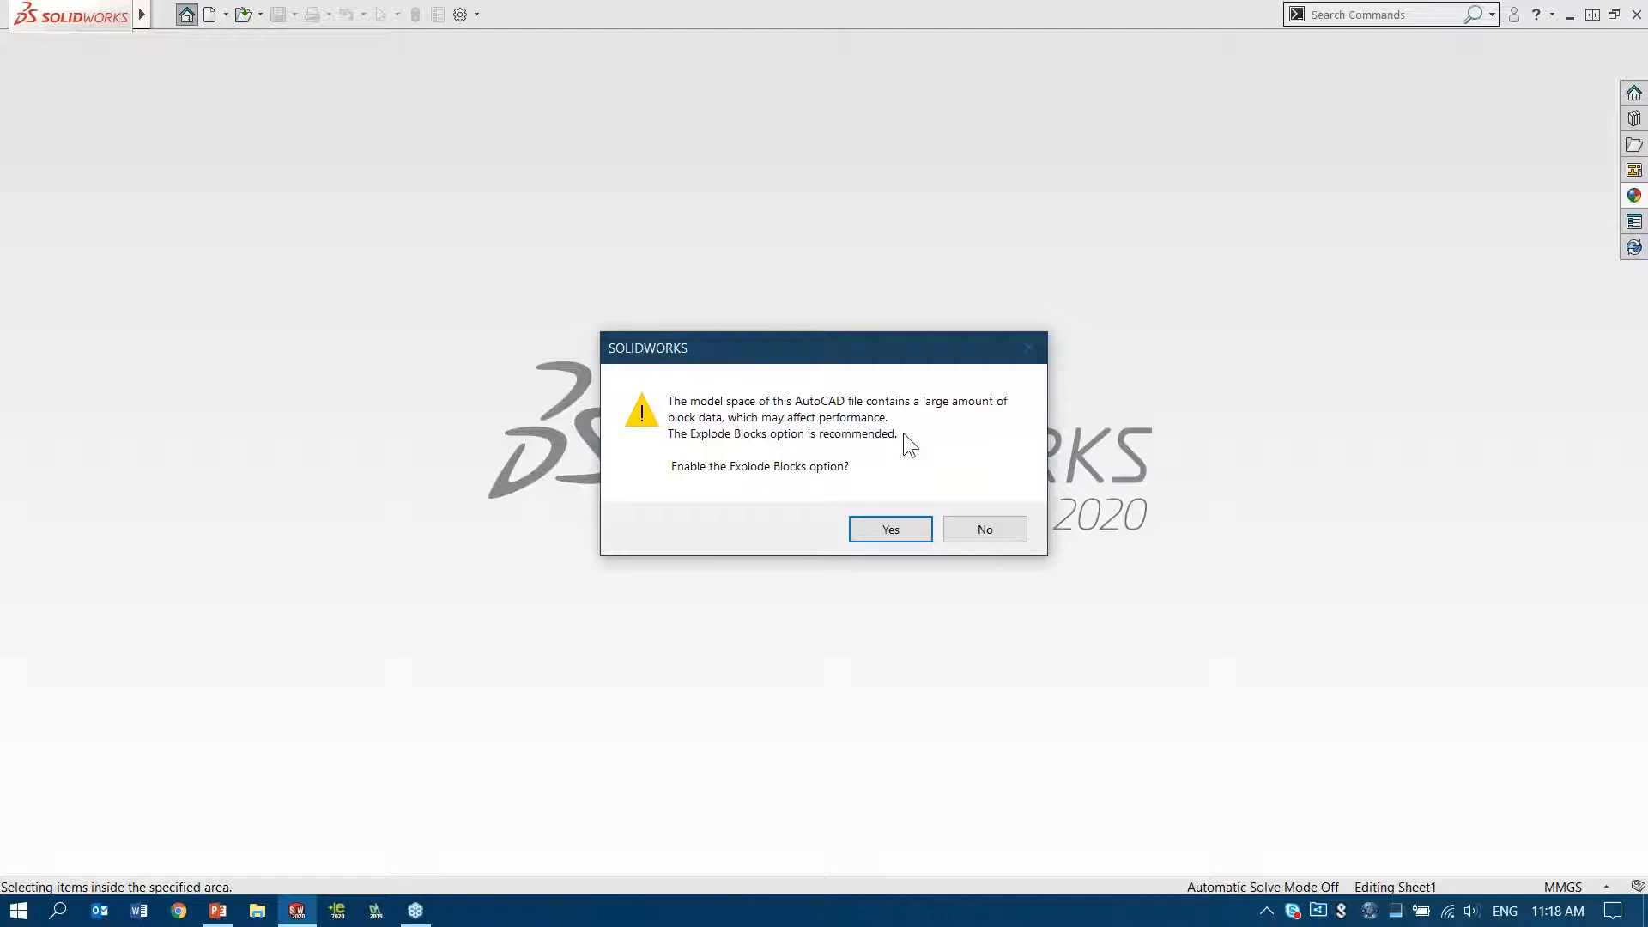
click(991, 529)
click(991, 529)
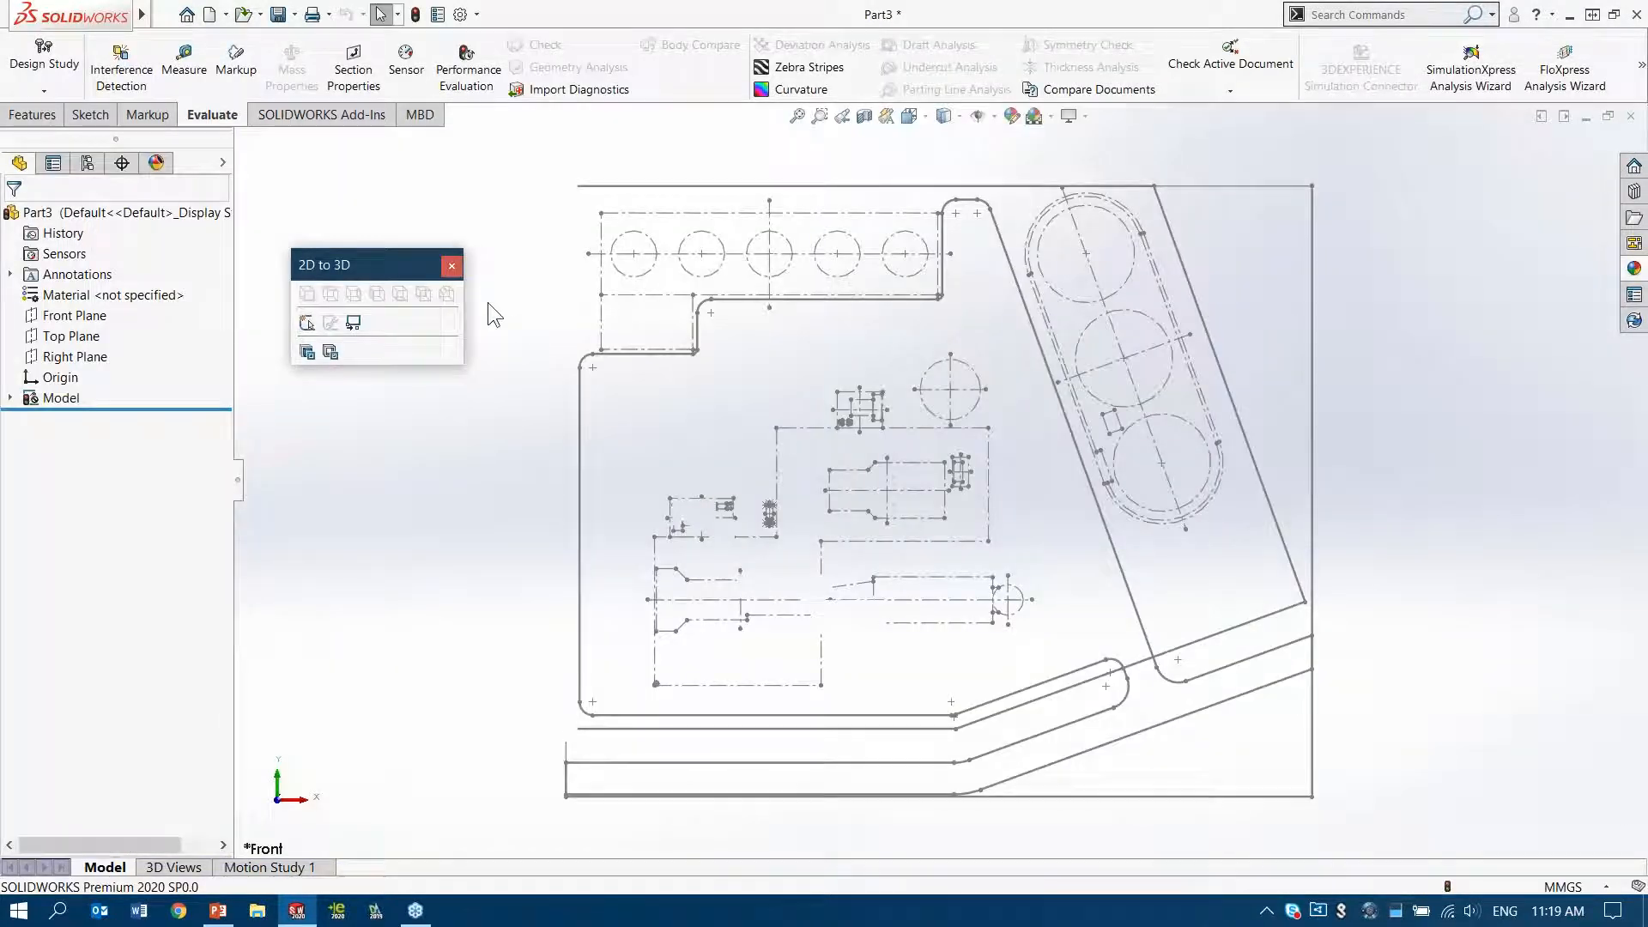
click(451, 265)
Change the sketch plane of the imported Model sketch to the Top Plane
scroll(917, 477, up, 3)
scroll(912, 466, up, 2)
mouse_move(912, 466)
middle_down()
mouse_move(875, 481)
mouse_move(753, 436)
middle_up()
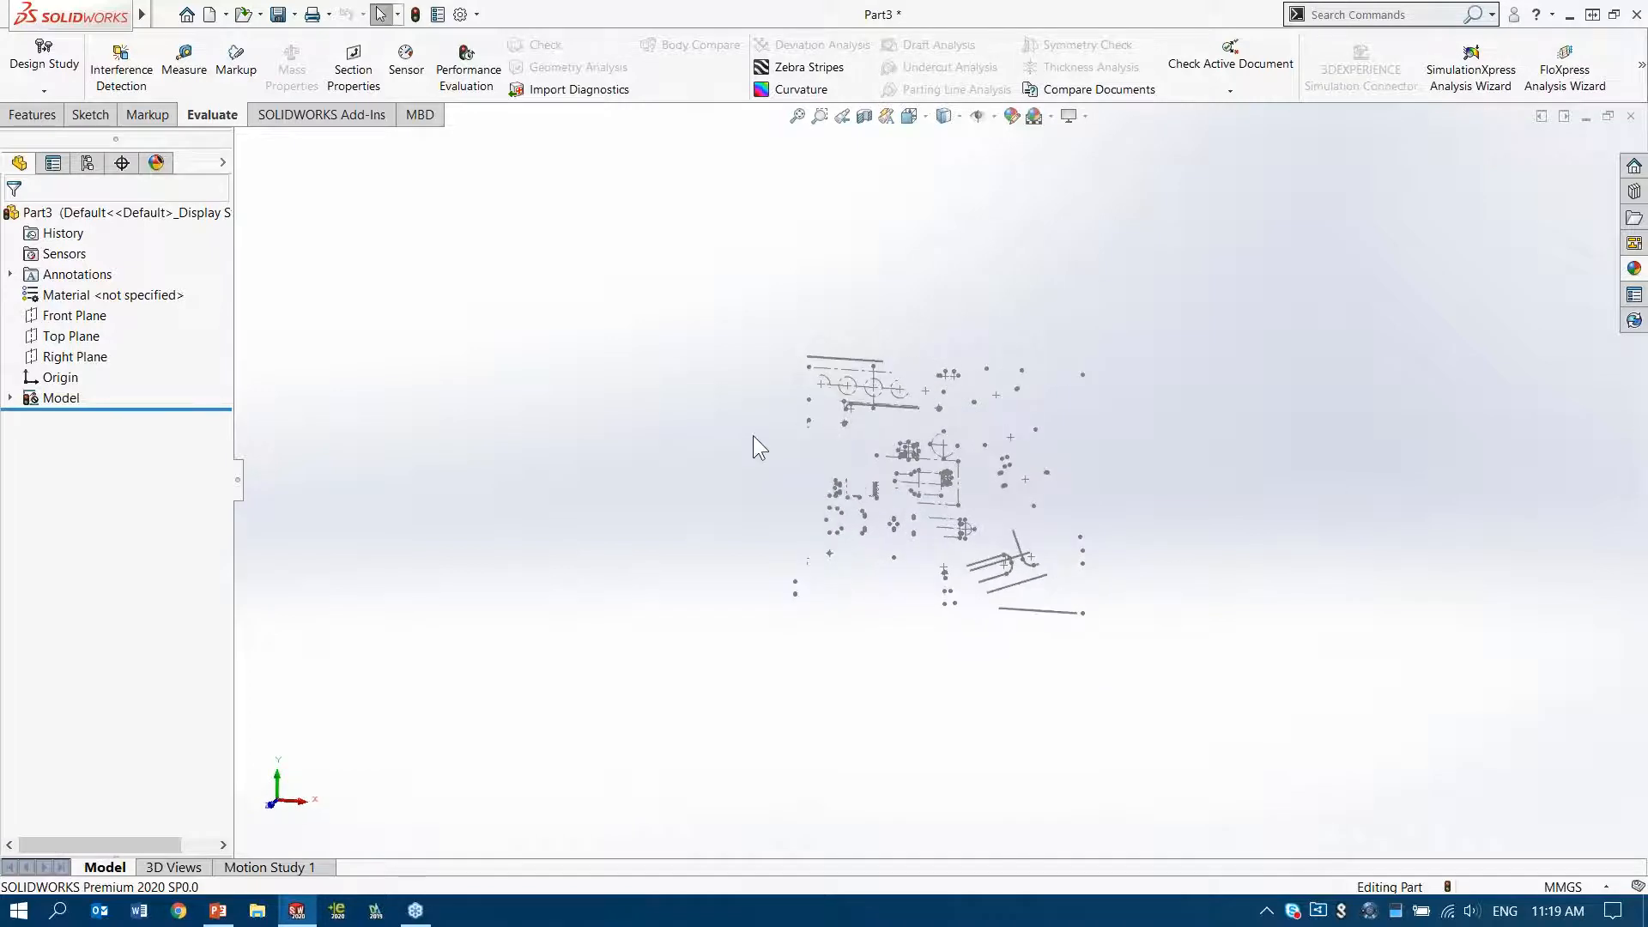
mouse_move(955, 463)
middle_down()
mouse_move(978, 467)
mouse_move(885, 488)
middle_up()
right_drag(641, 508, 691, 455)
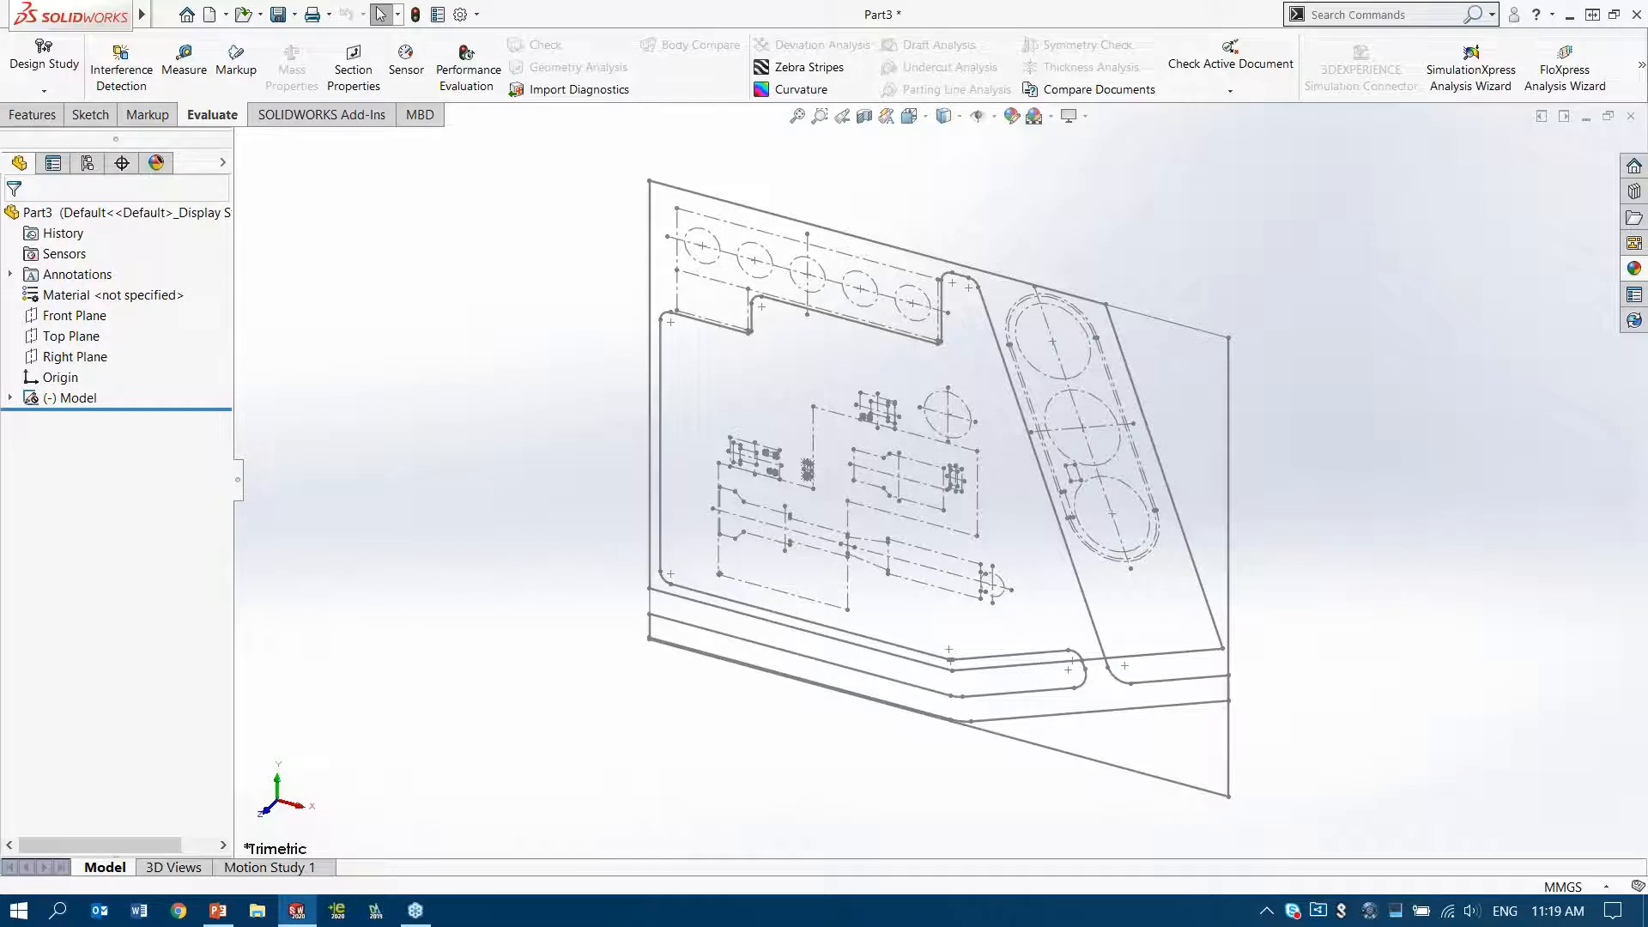
click(59, 394)
click(101, 339)
click(312, 265)
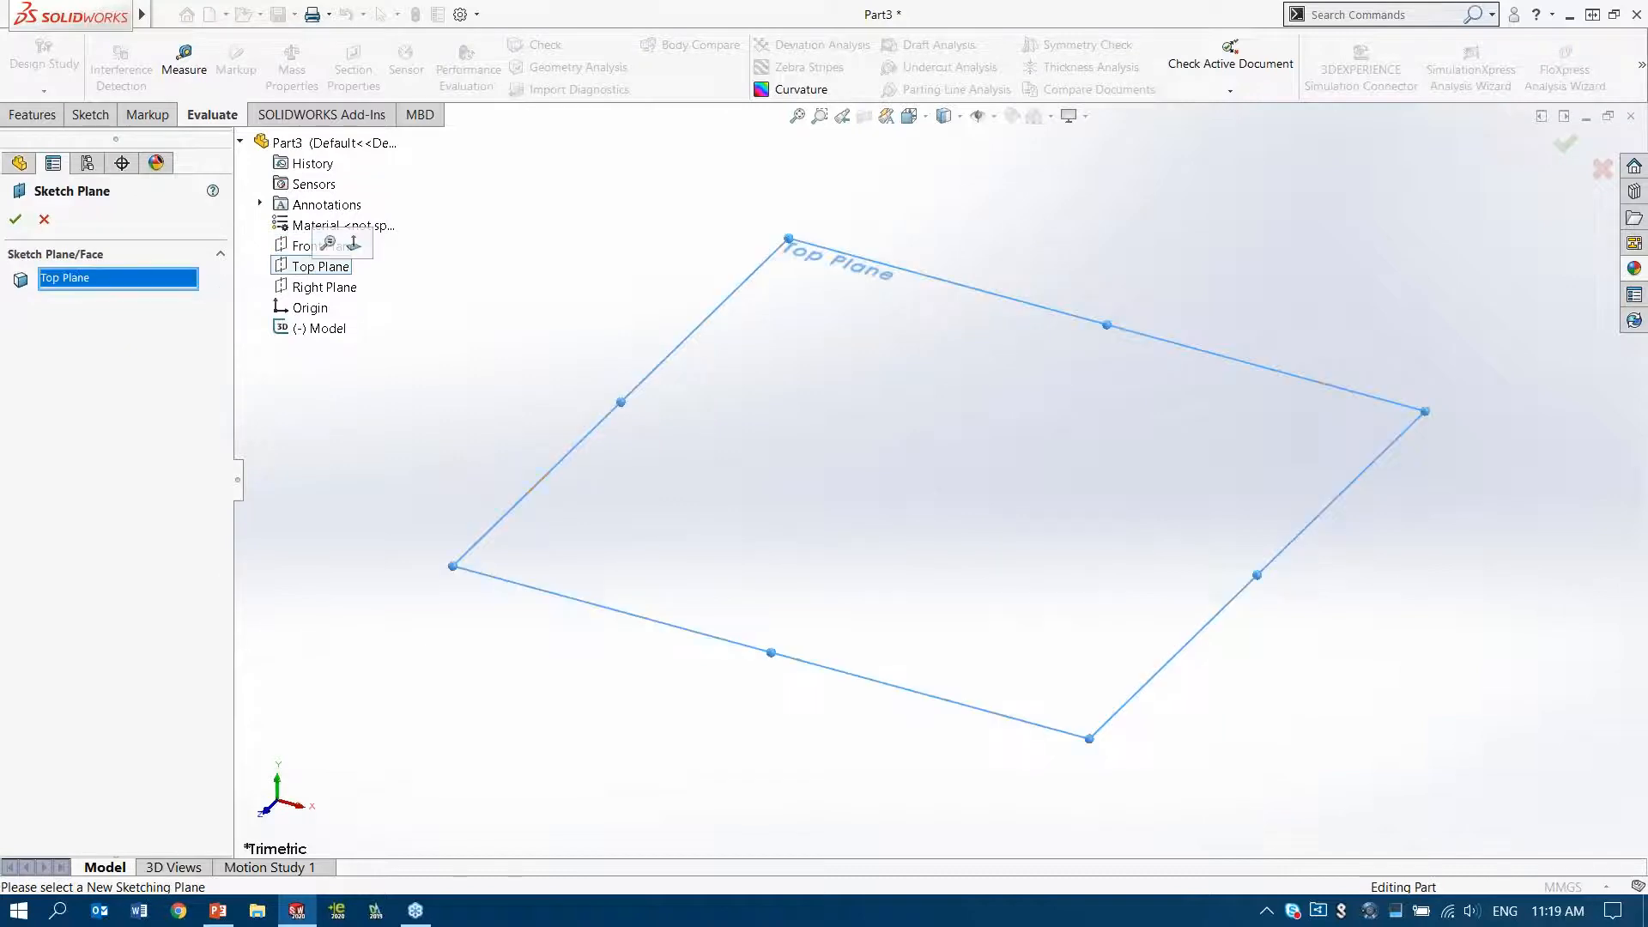
click(15, 219)
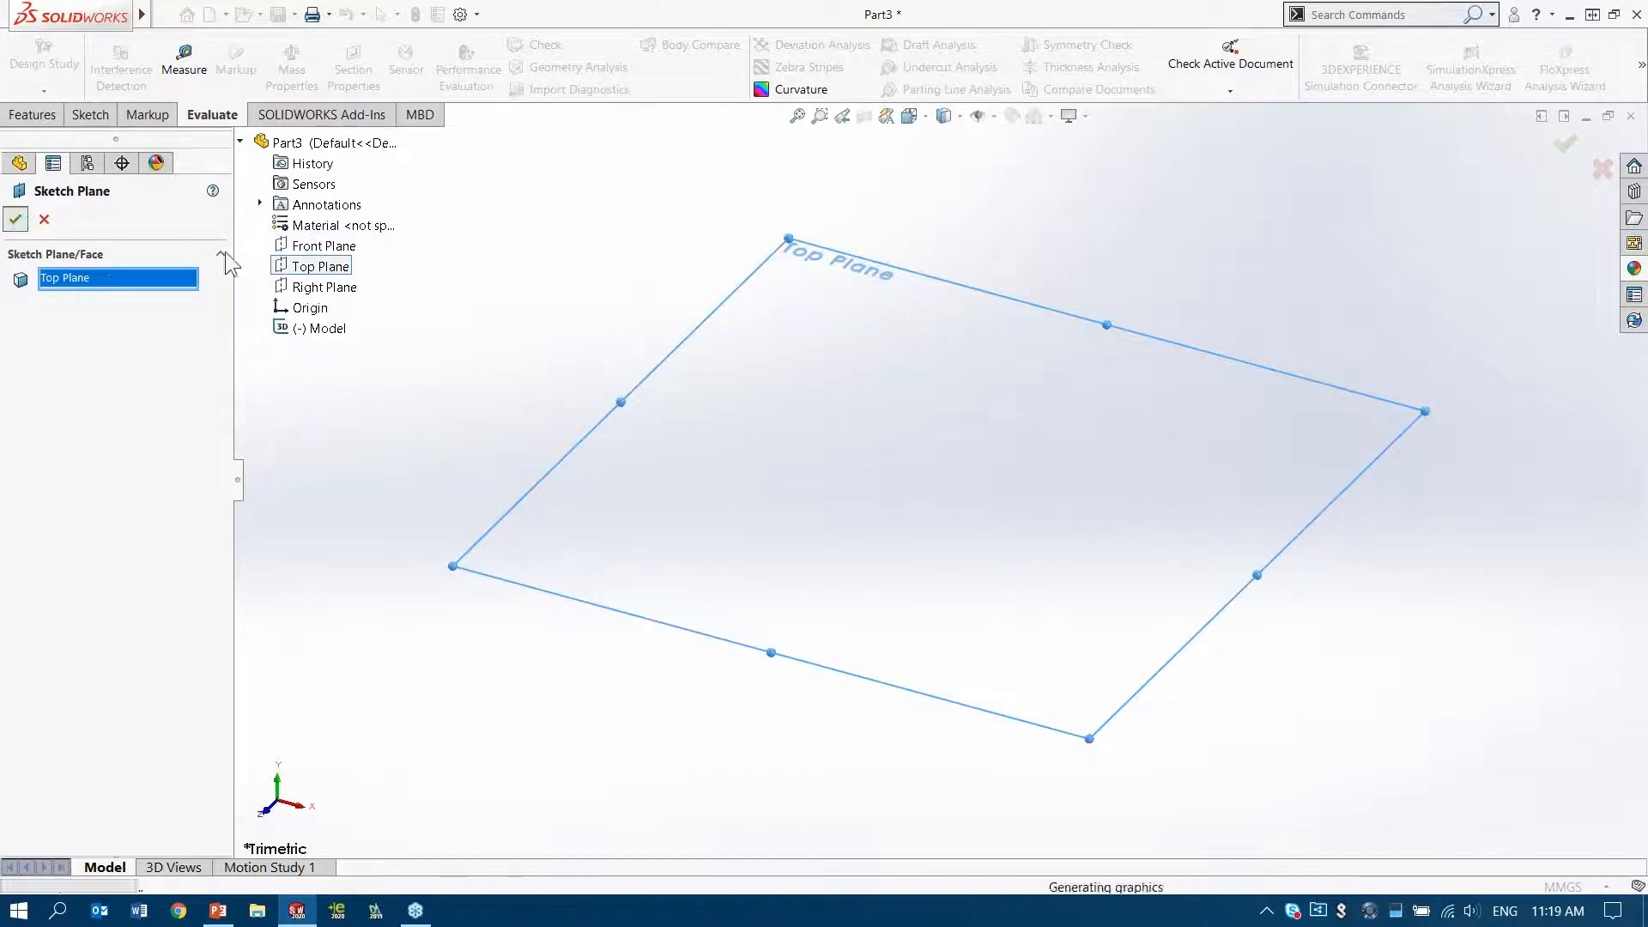
click(455, 363)
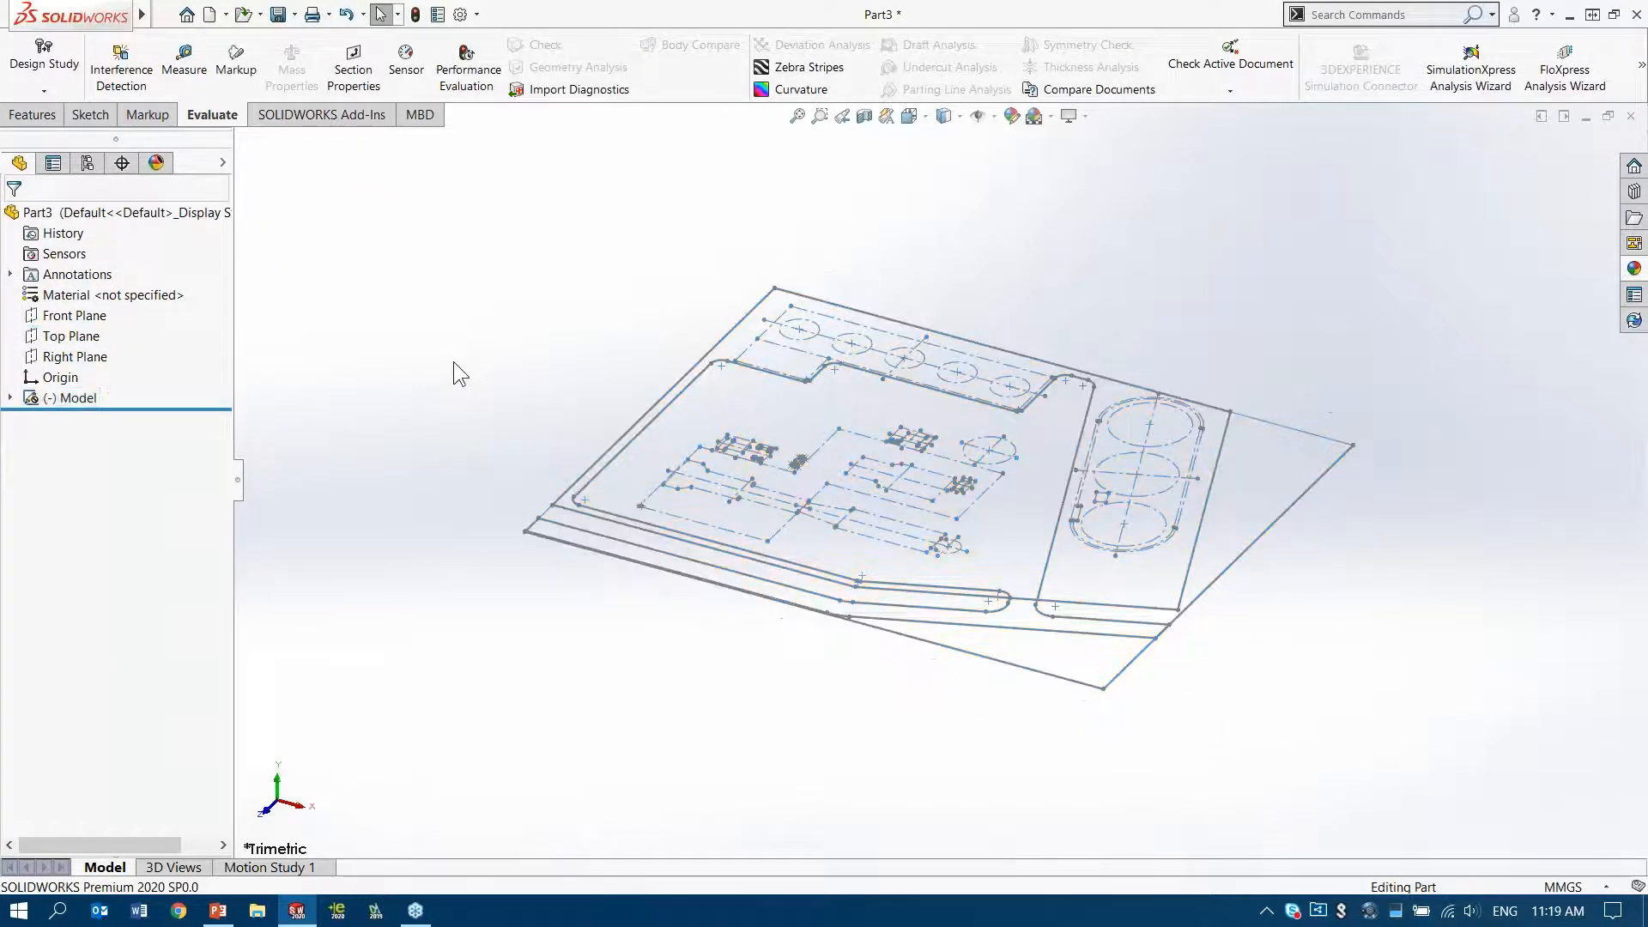
Extrude the outermost site contour of the Model sketch 3 m downward as a ground slab
scroll(994, 506, down, 2)
scroll(996, 507, down, 2)
middle_drag(998, 506, 1020, 544)
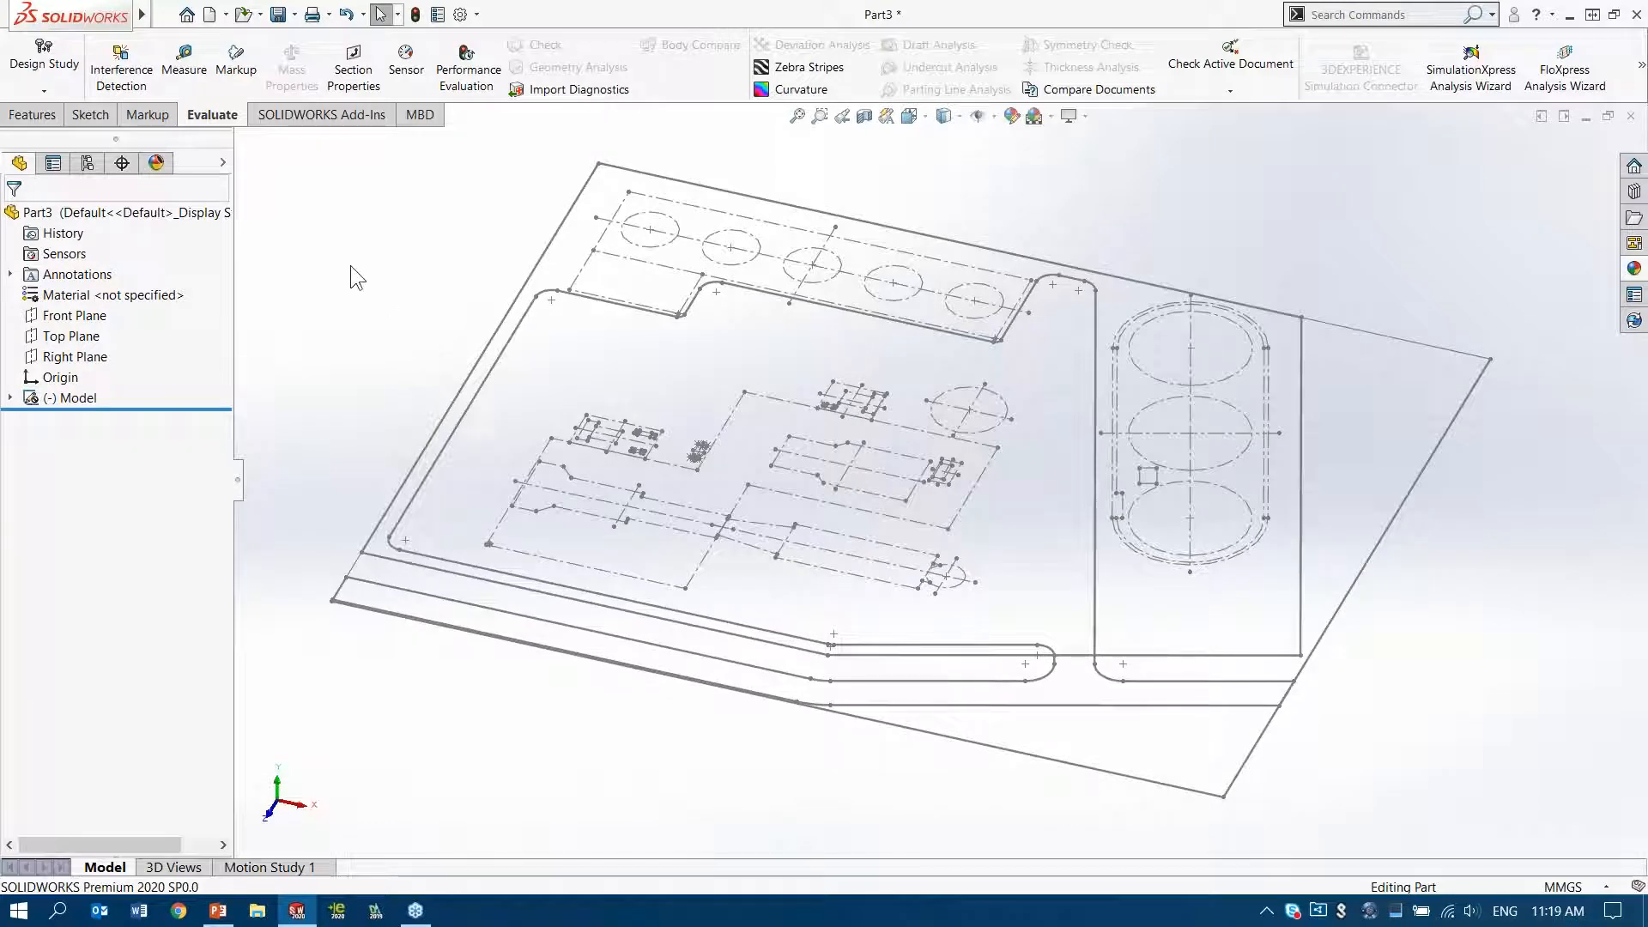
click(69, 398)
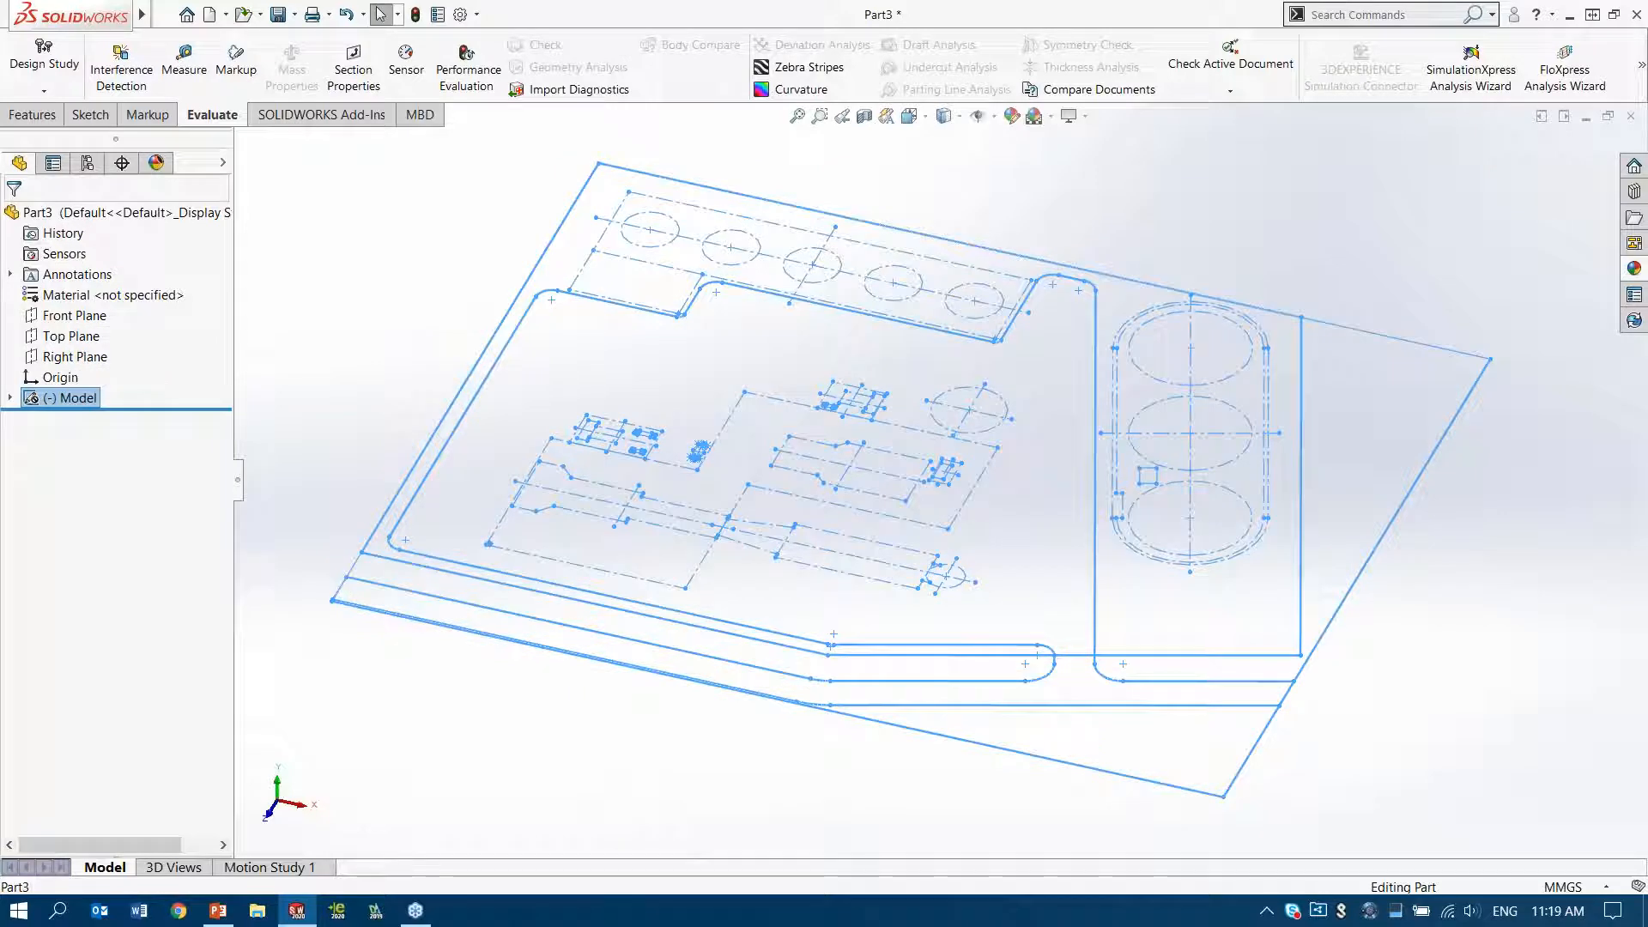
click(32, 114)
click(54, 69)
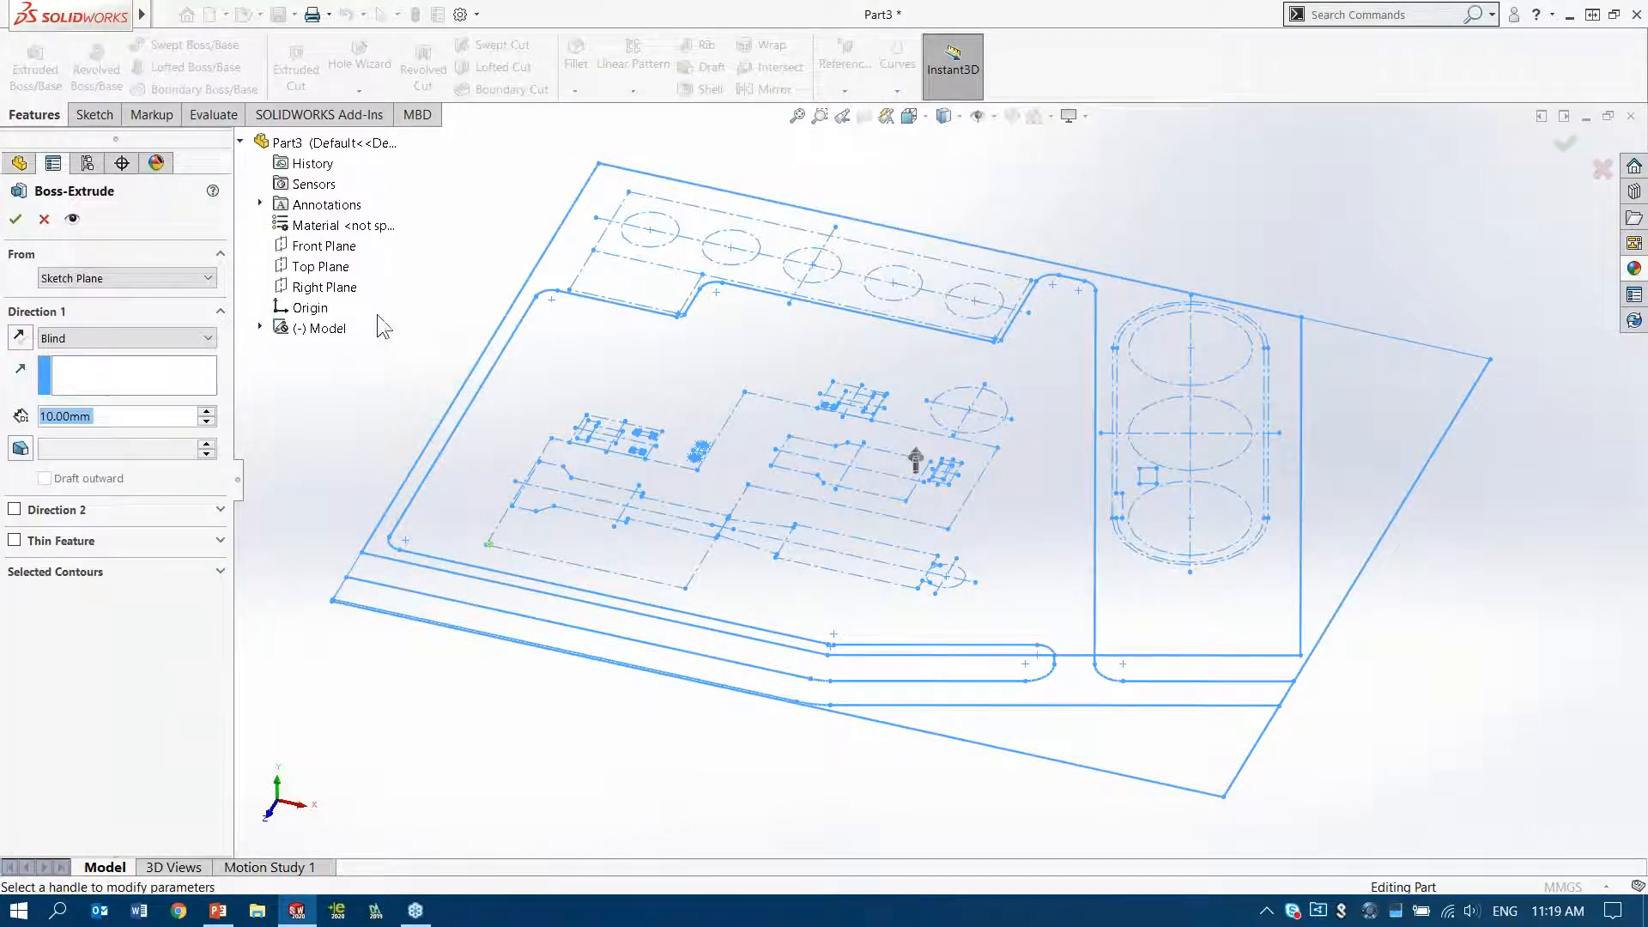
text(3M)
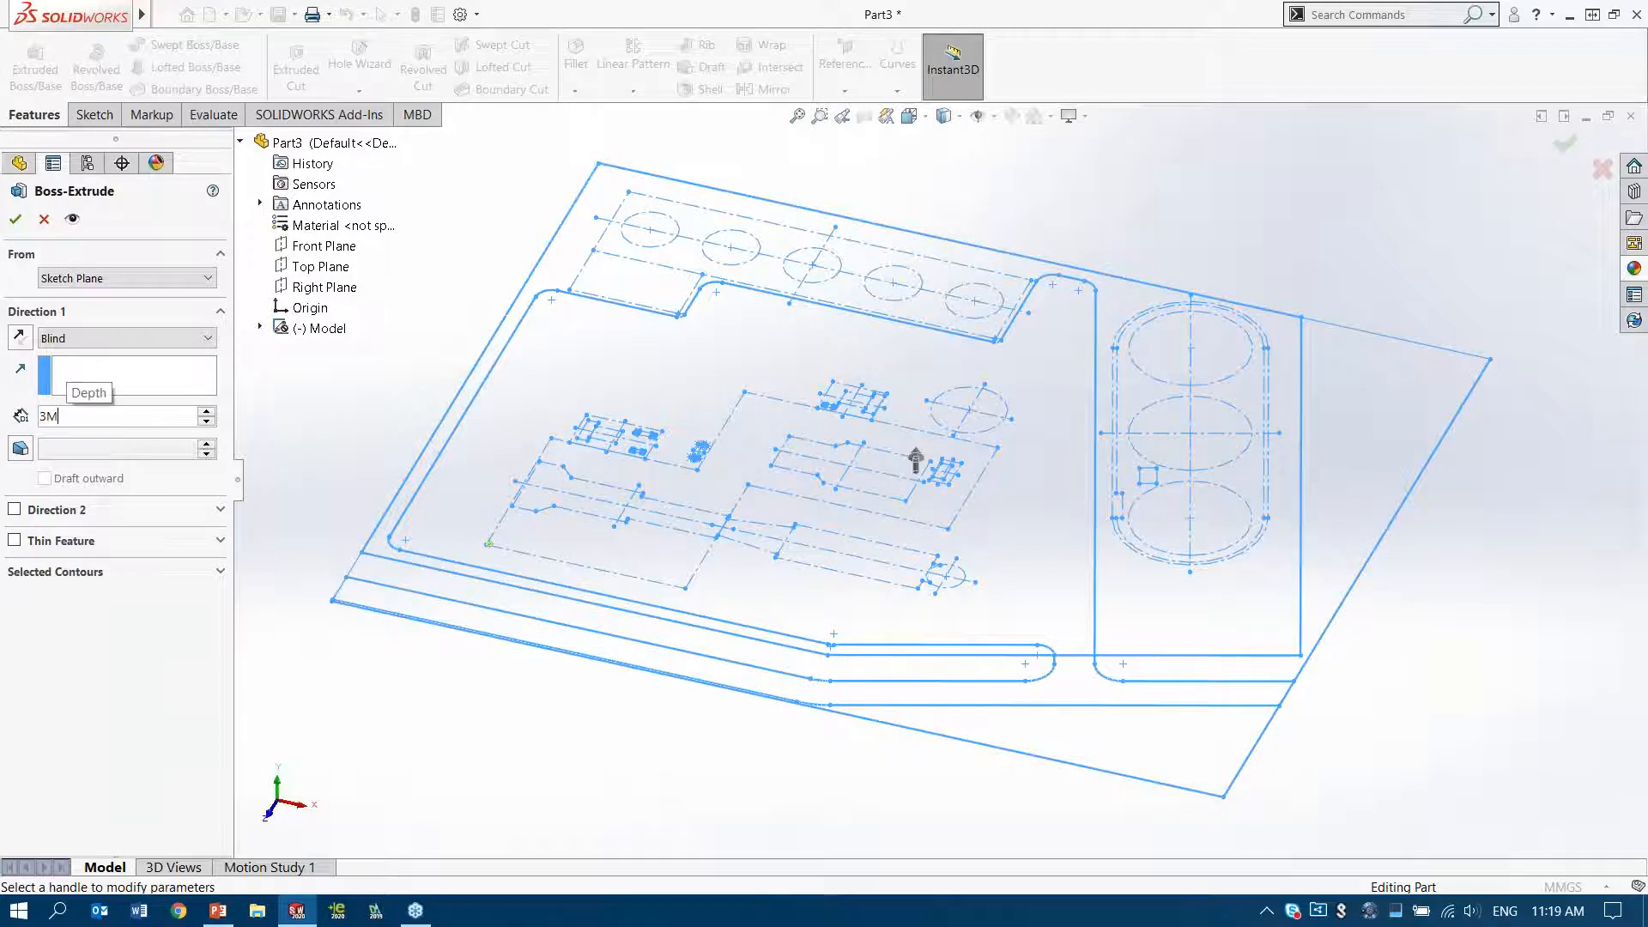
click(121, 574)
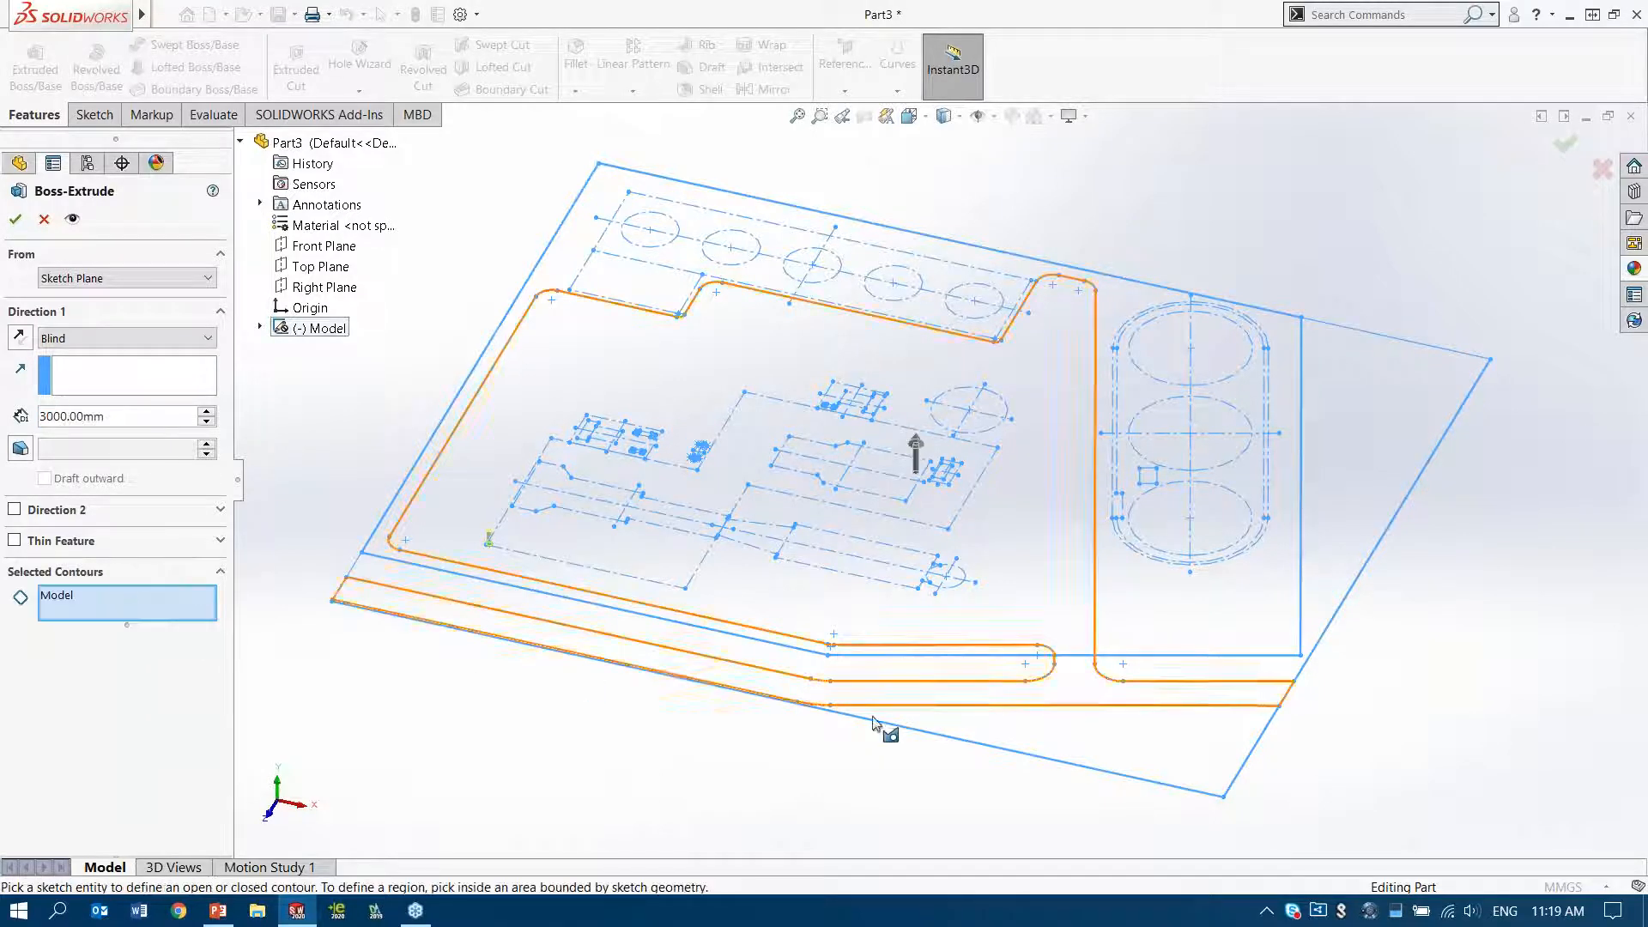
click(909, 732)
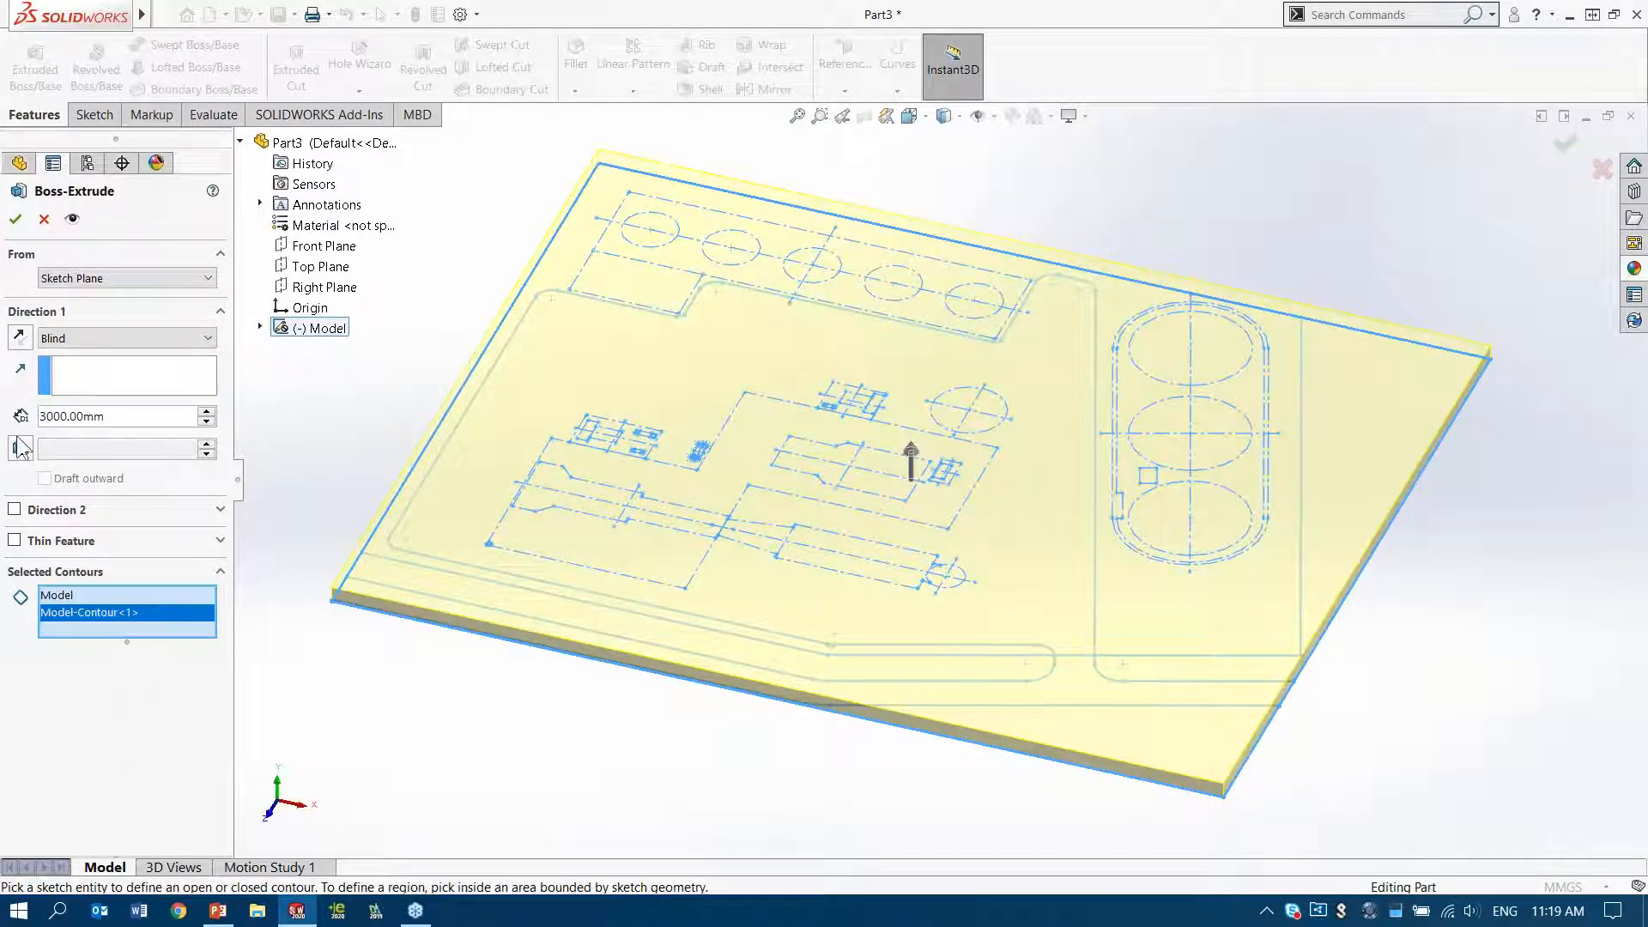
click(19, 336)
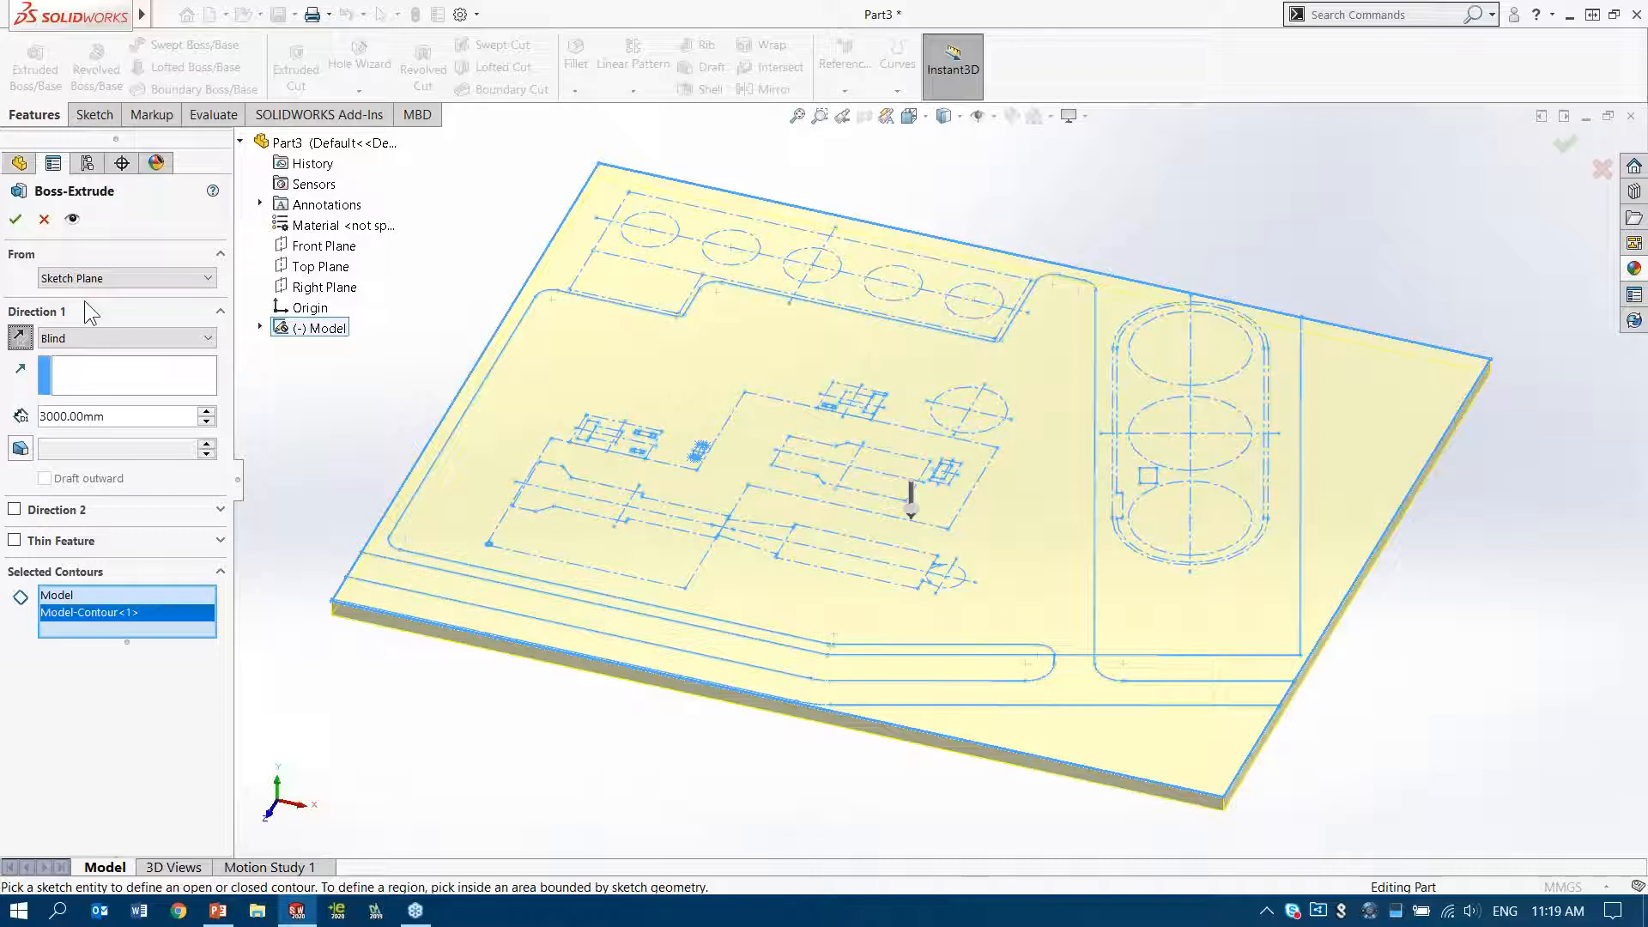
click(110, 278)
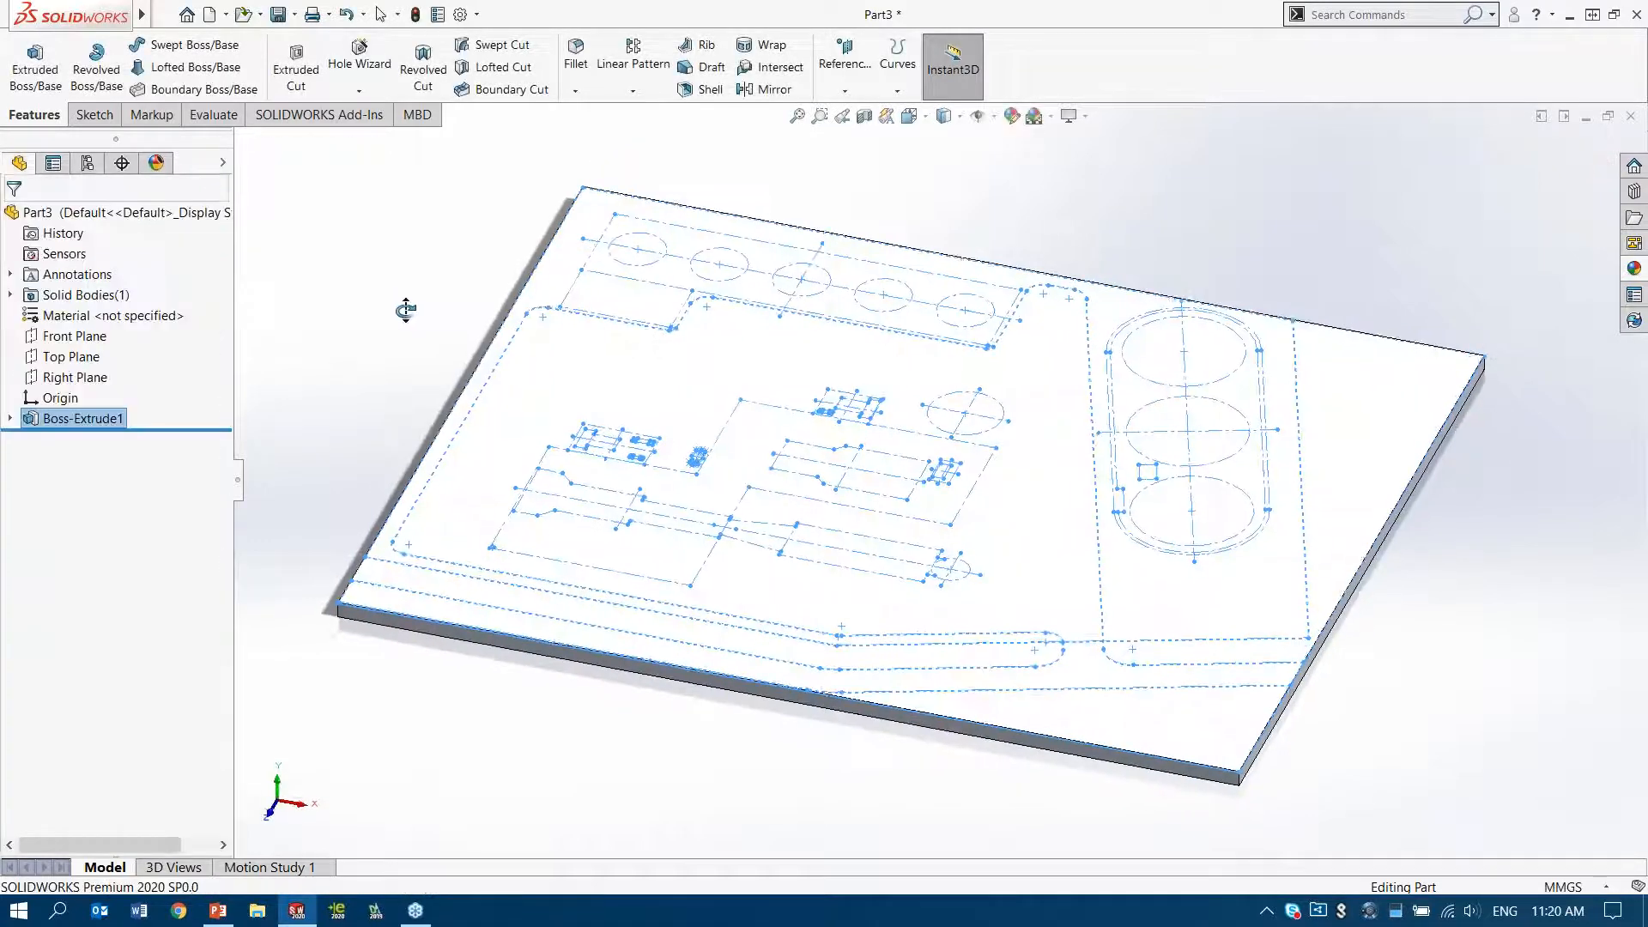
middle_drag(406, 310, 398, 305)
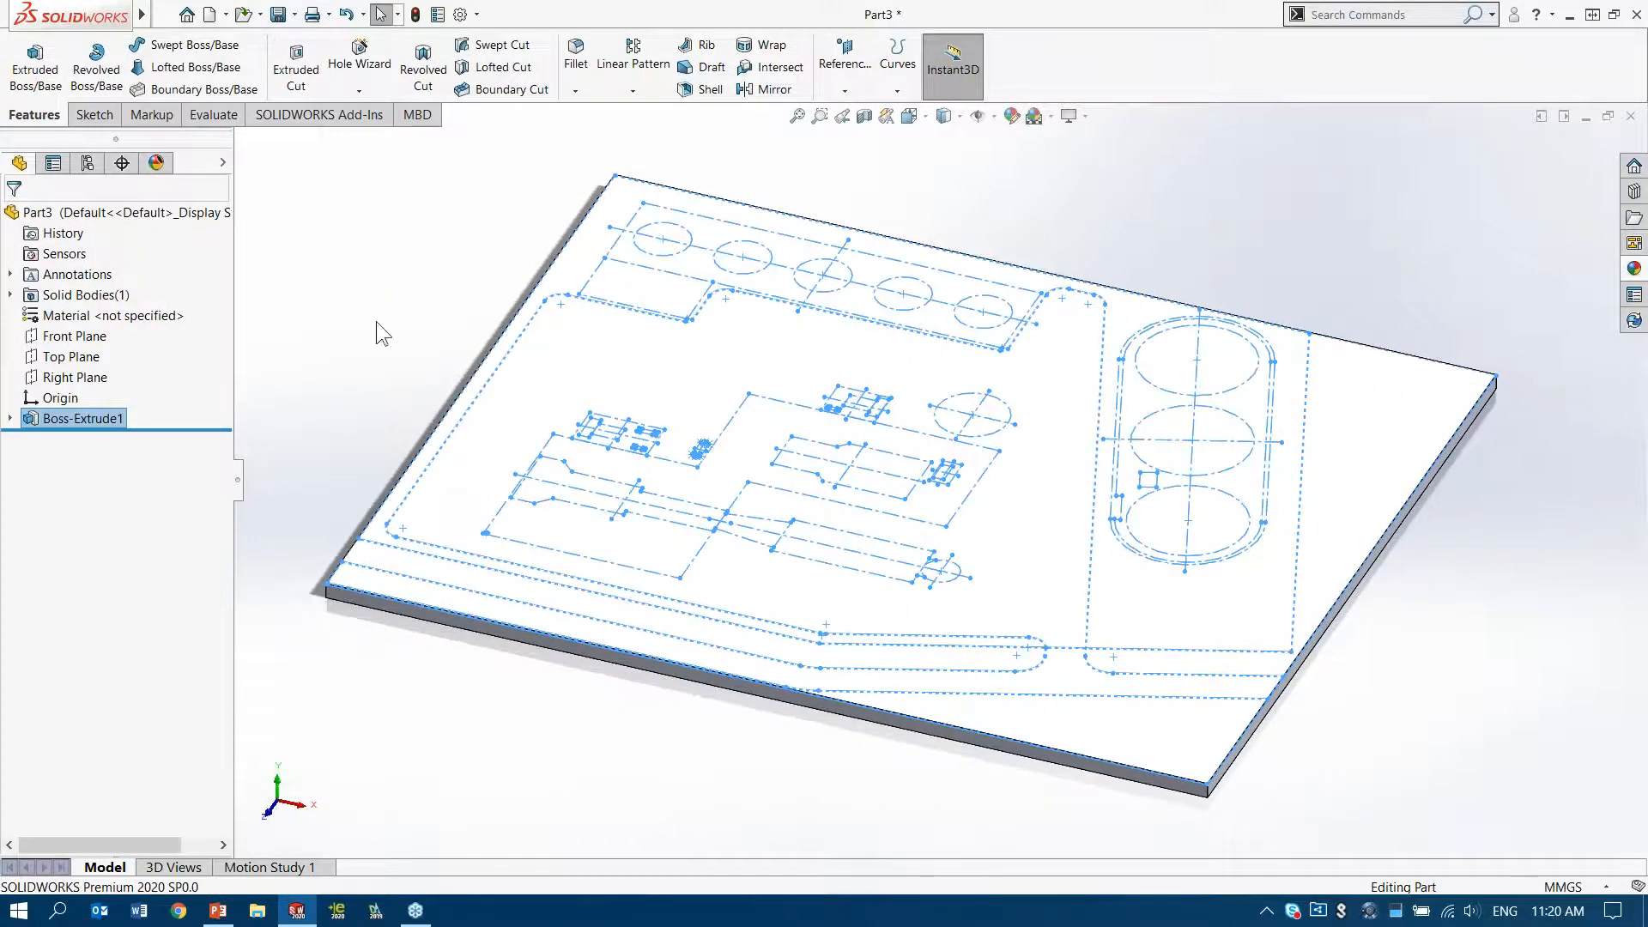
Show the Model sketch absorbed in the ground slab extrusion
click(10, 419)
click(75, 440)
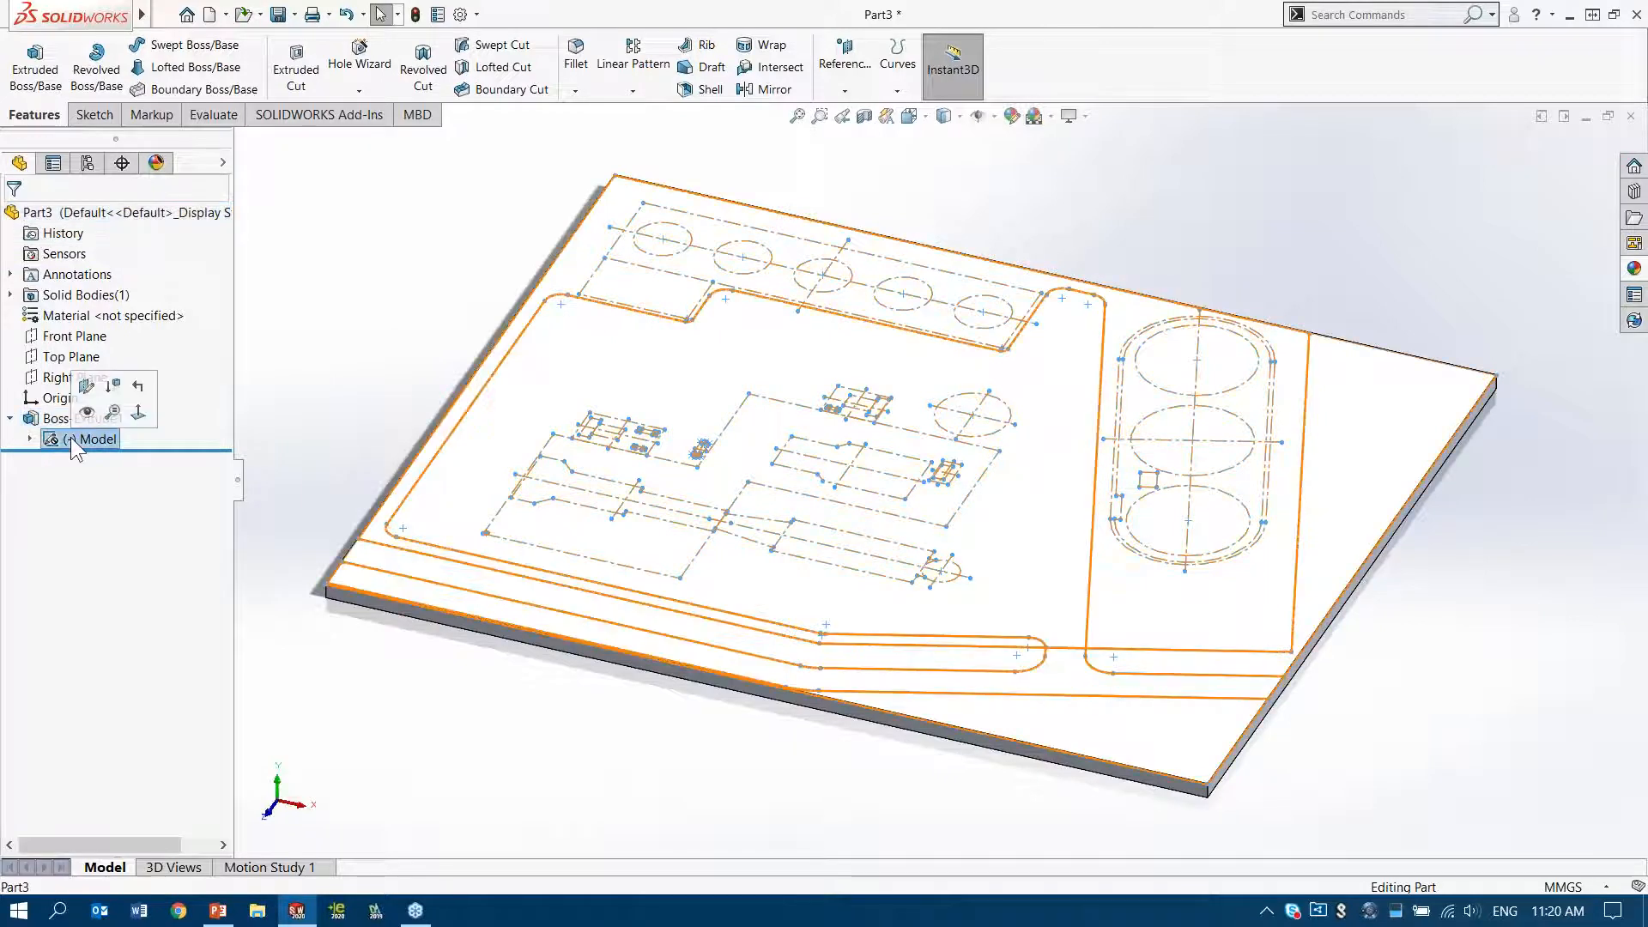
click(320, 321)
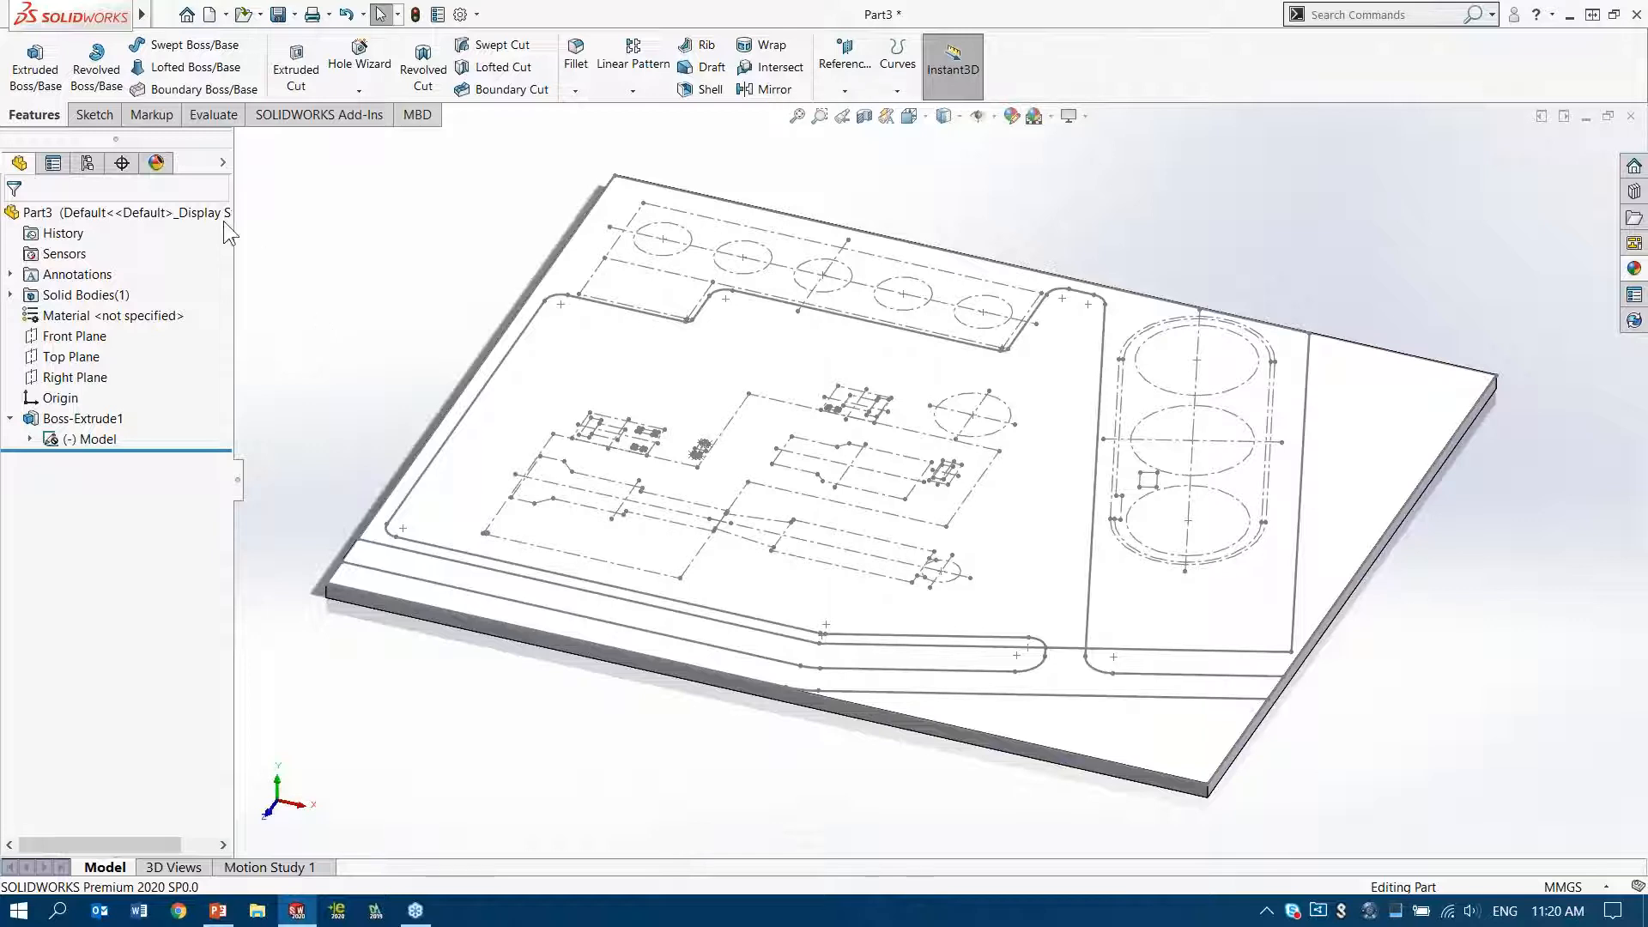
Extrude the inner site boundary contour of the Model sketch 3000 mm upward as a thin-feature perimeter wall
click(35, 69)
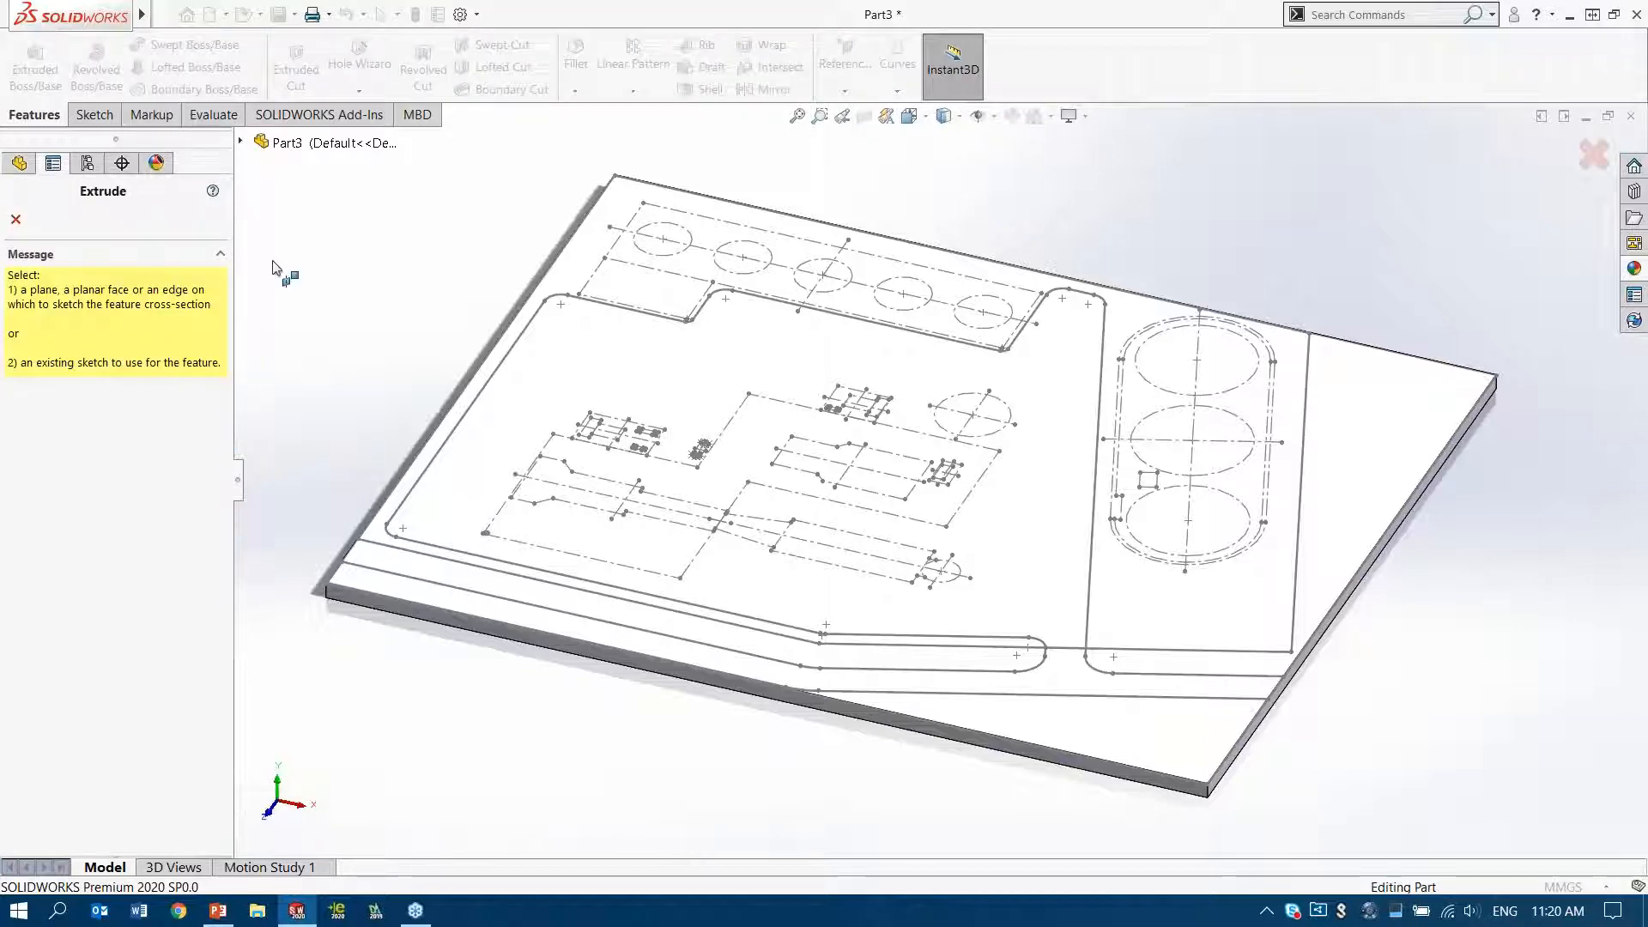
click(16, 218)
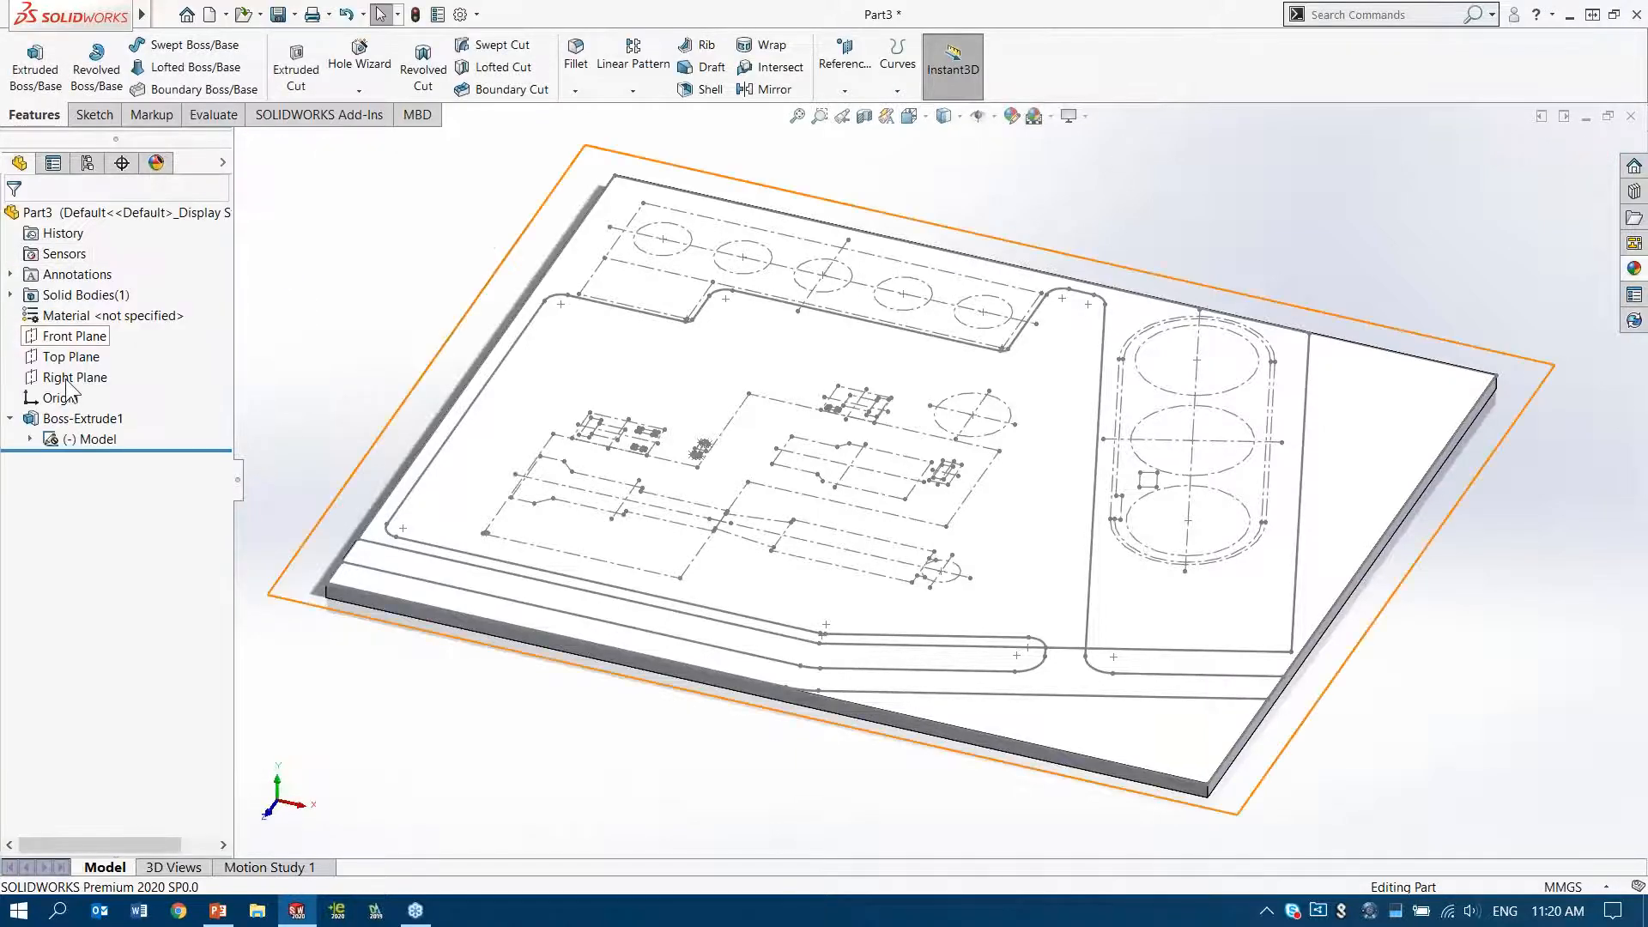
click(85, 438)
click(35, 68)
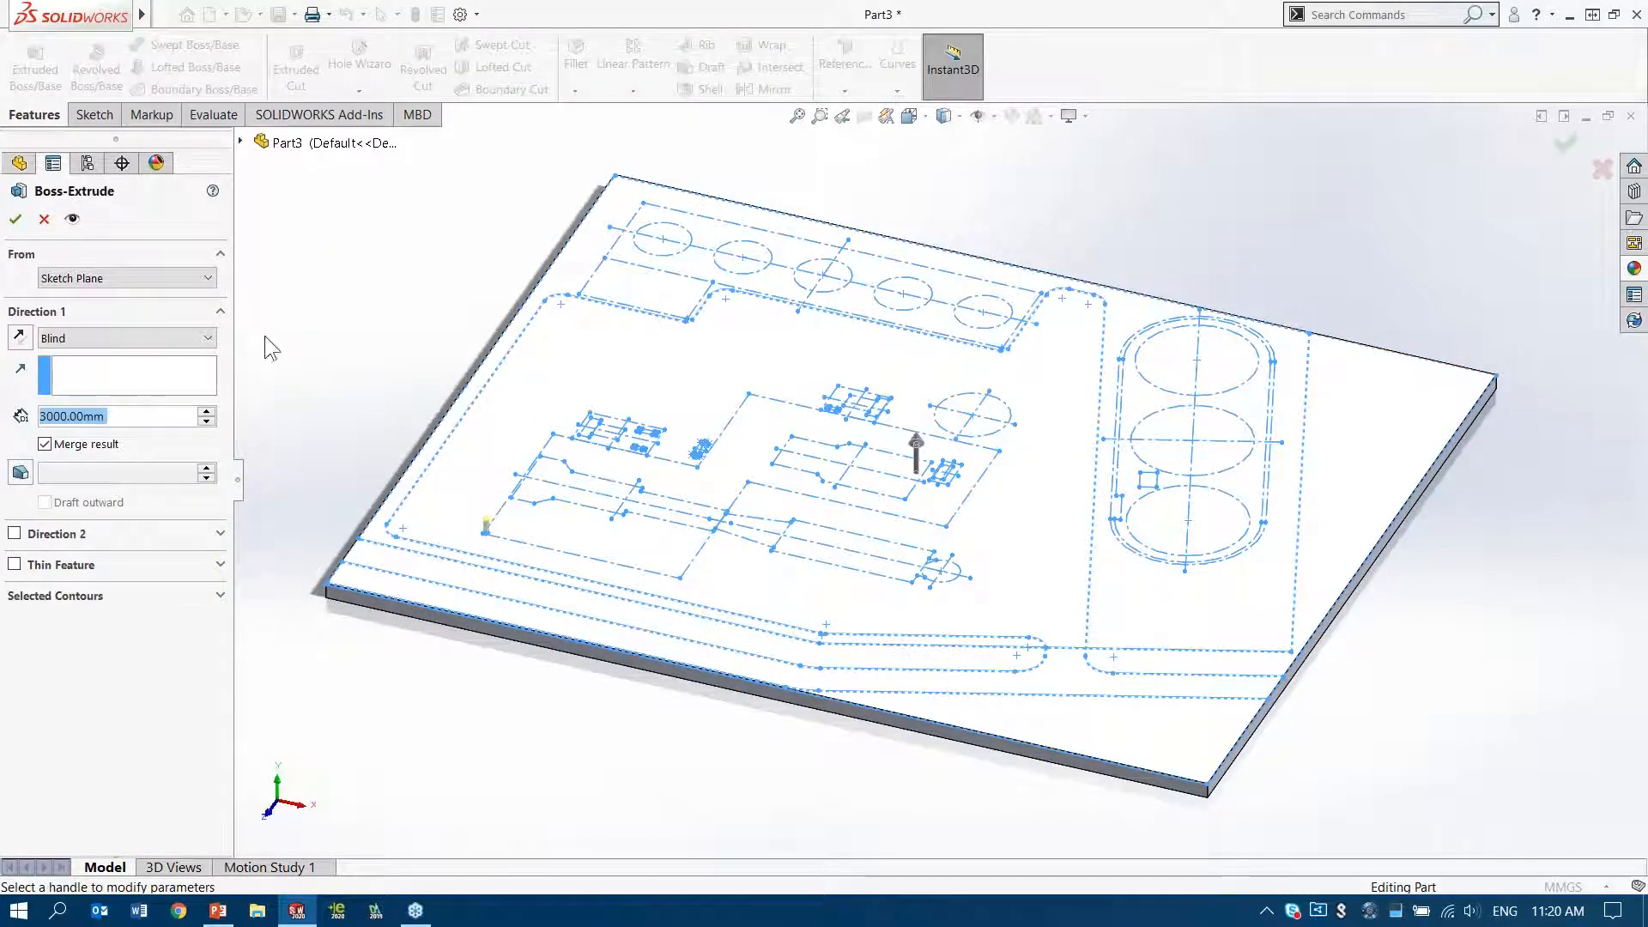
click(96, 594)
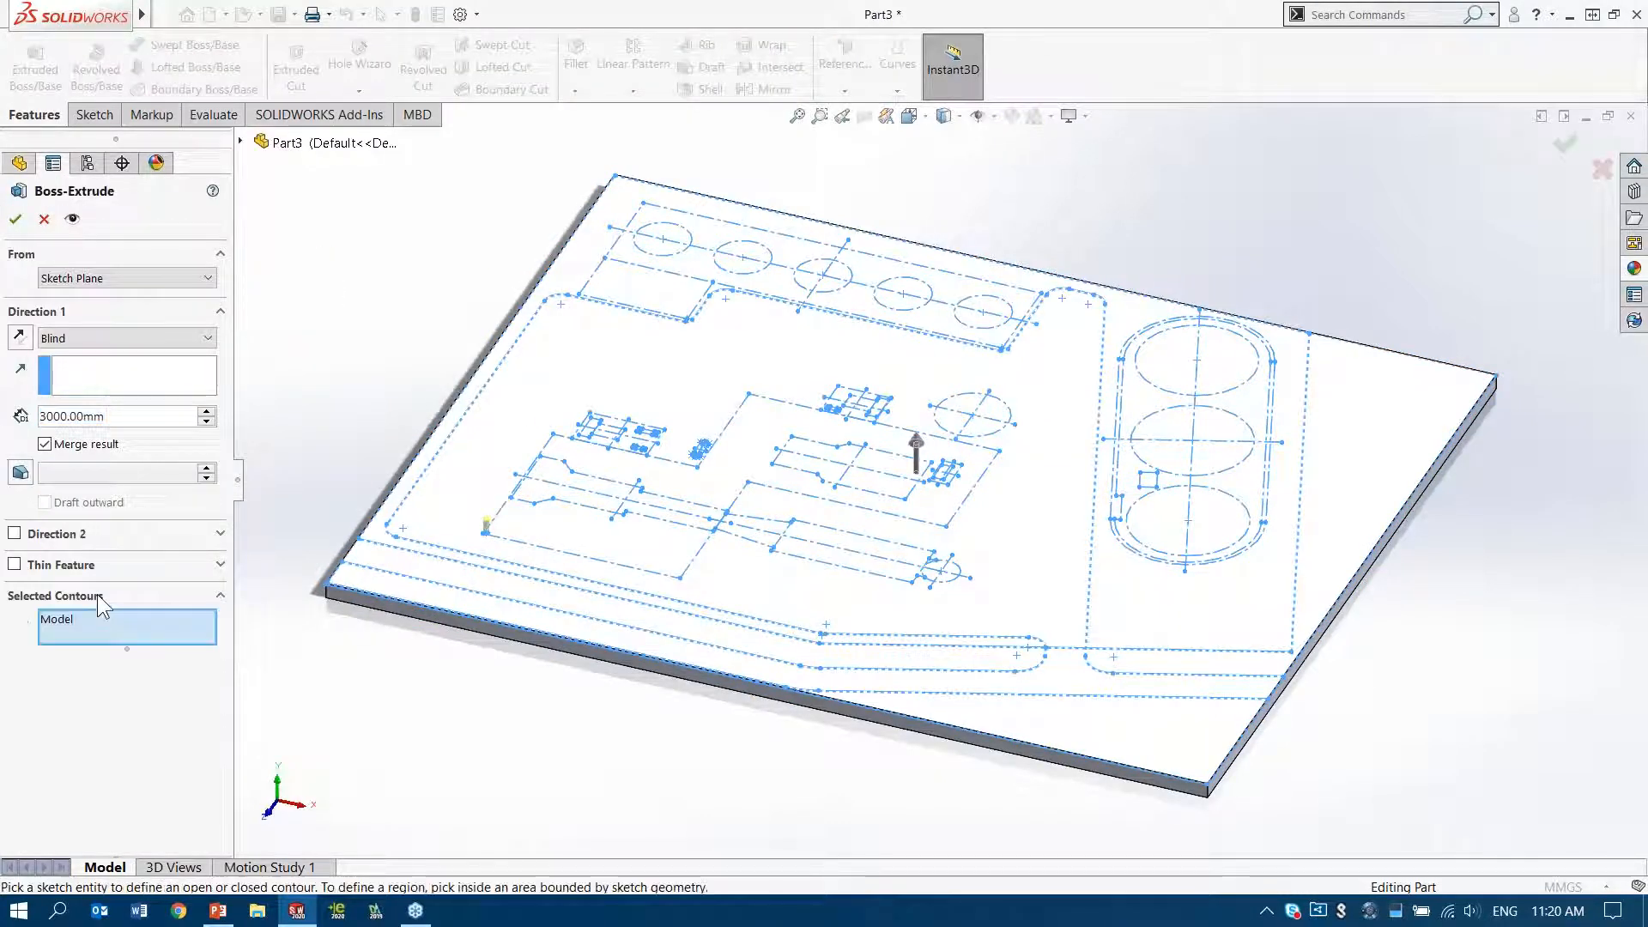
click(1067, 653)
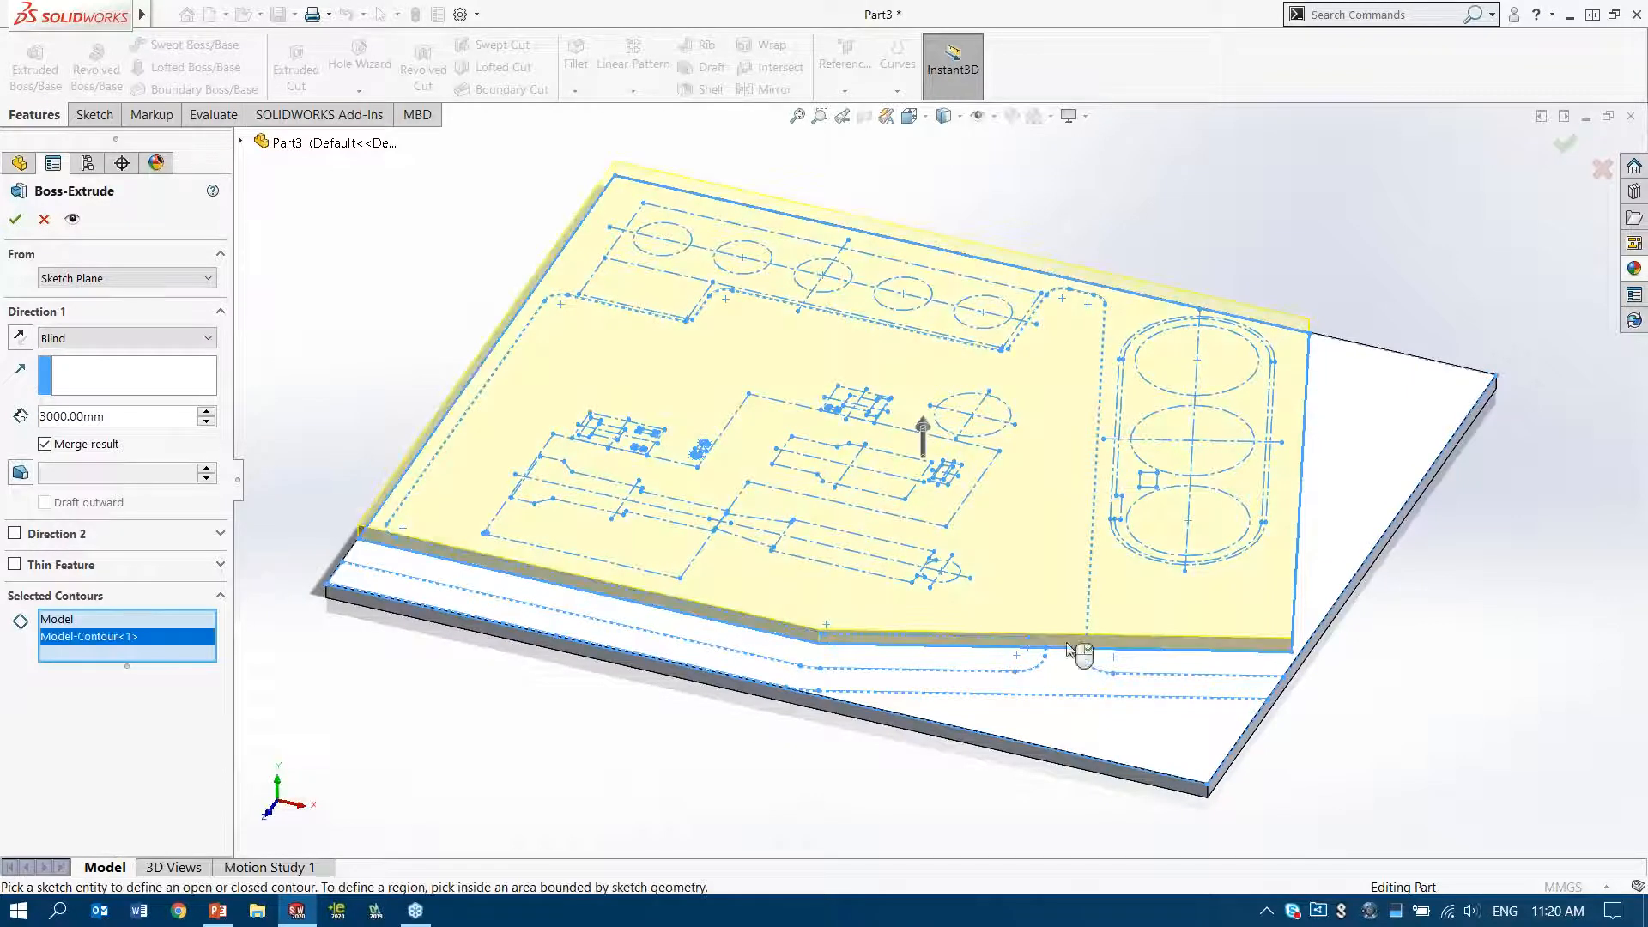
click(15, 564)
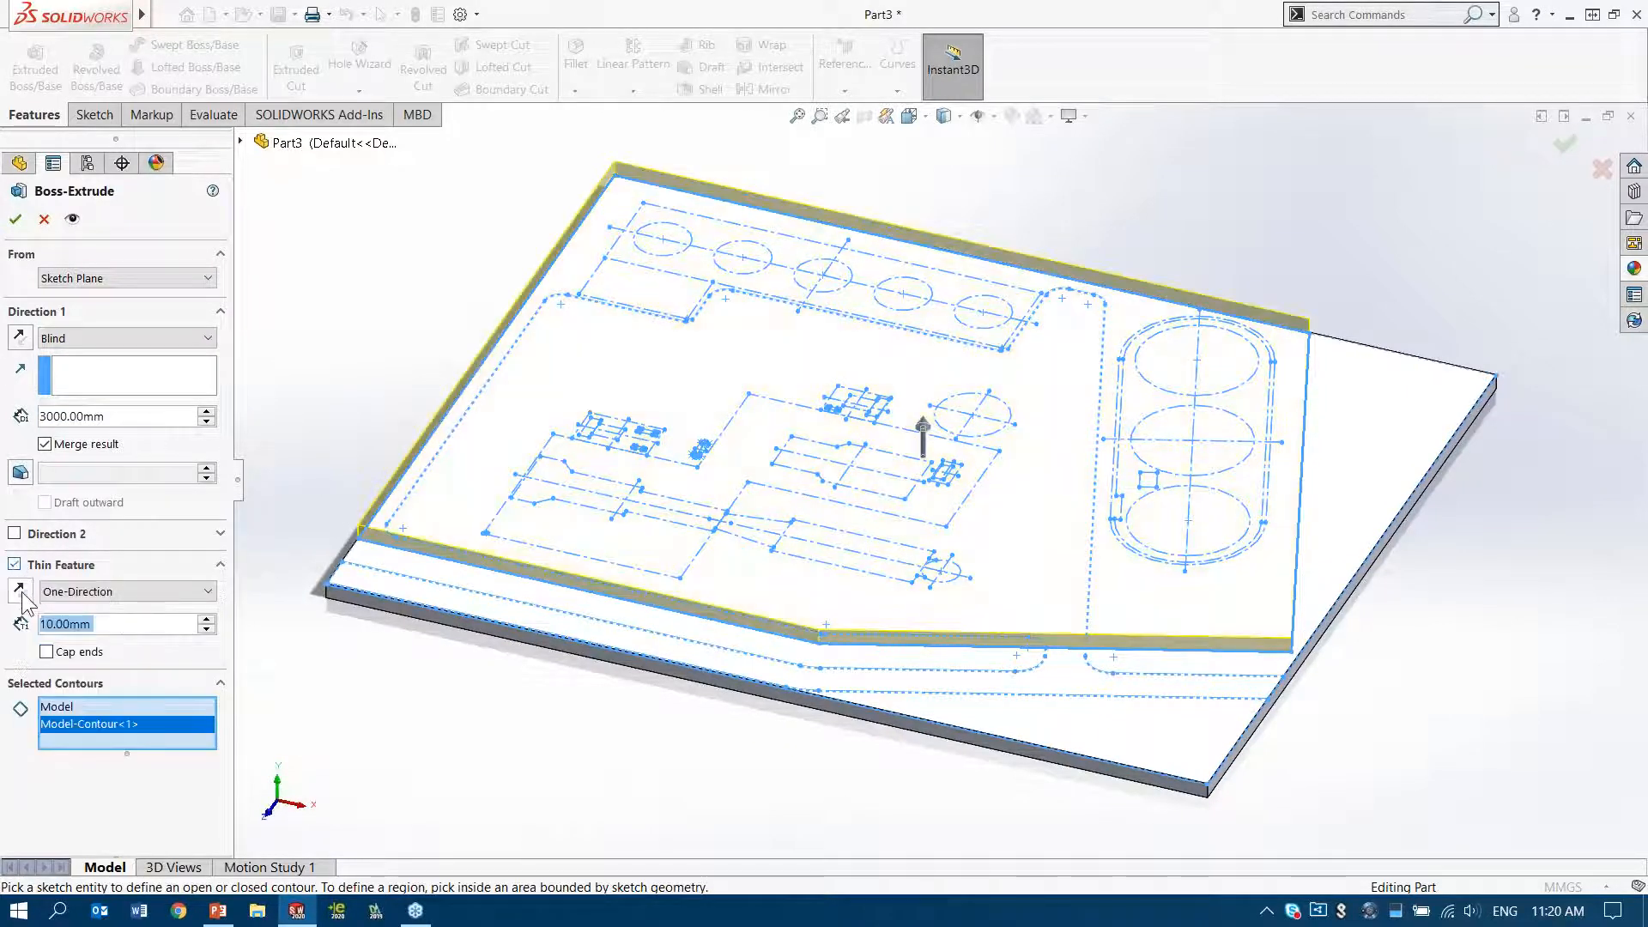
click(15, 219)
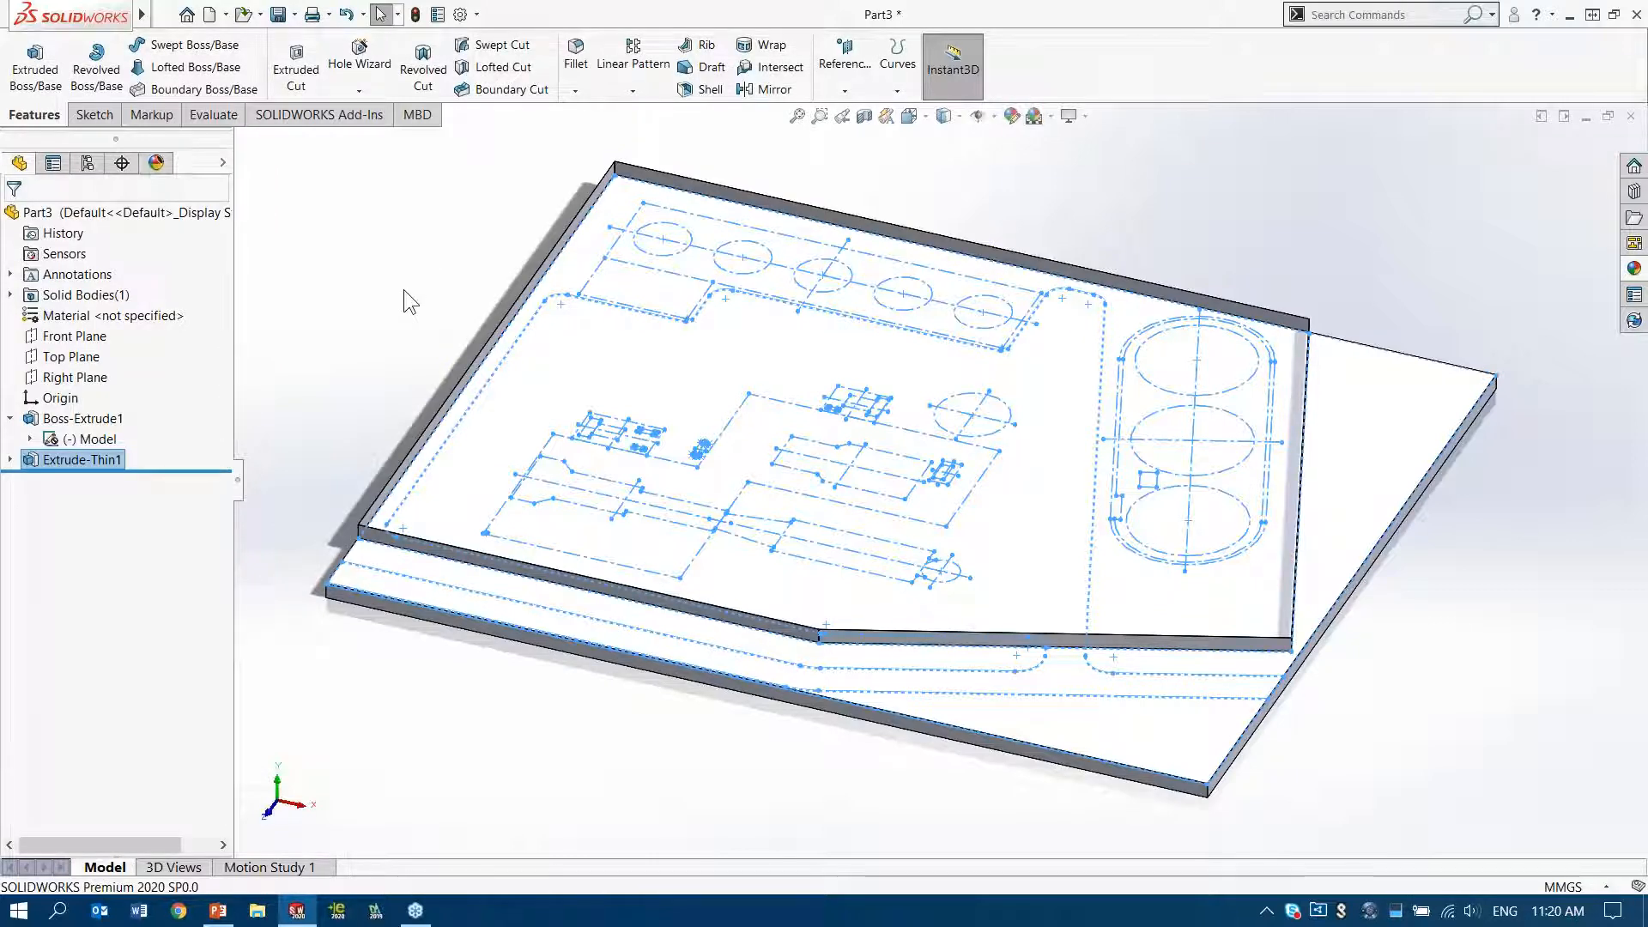
Cut the road contour of the Model sketch upward with a Through All end condition to open the perimeter wall
click(73, 441)
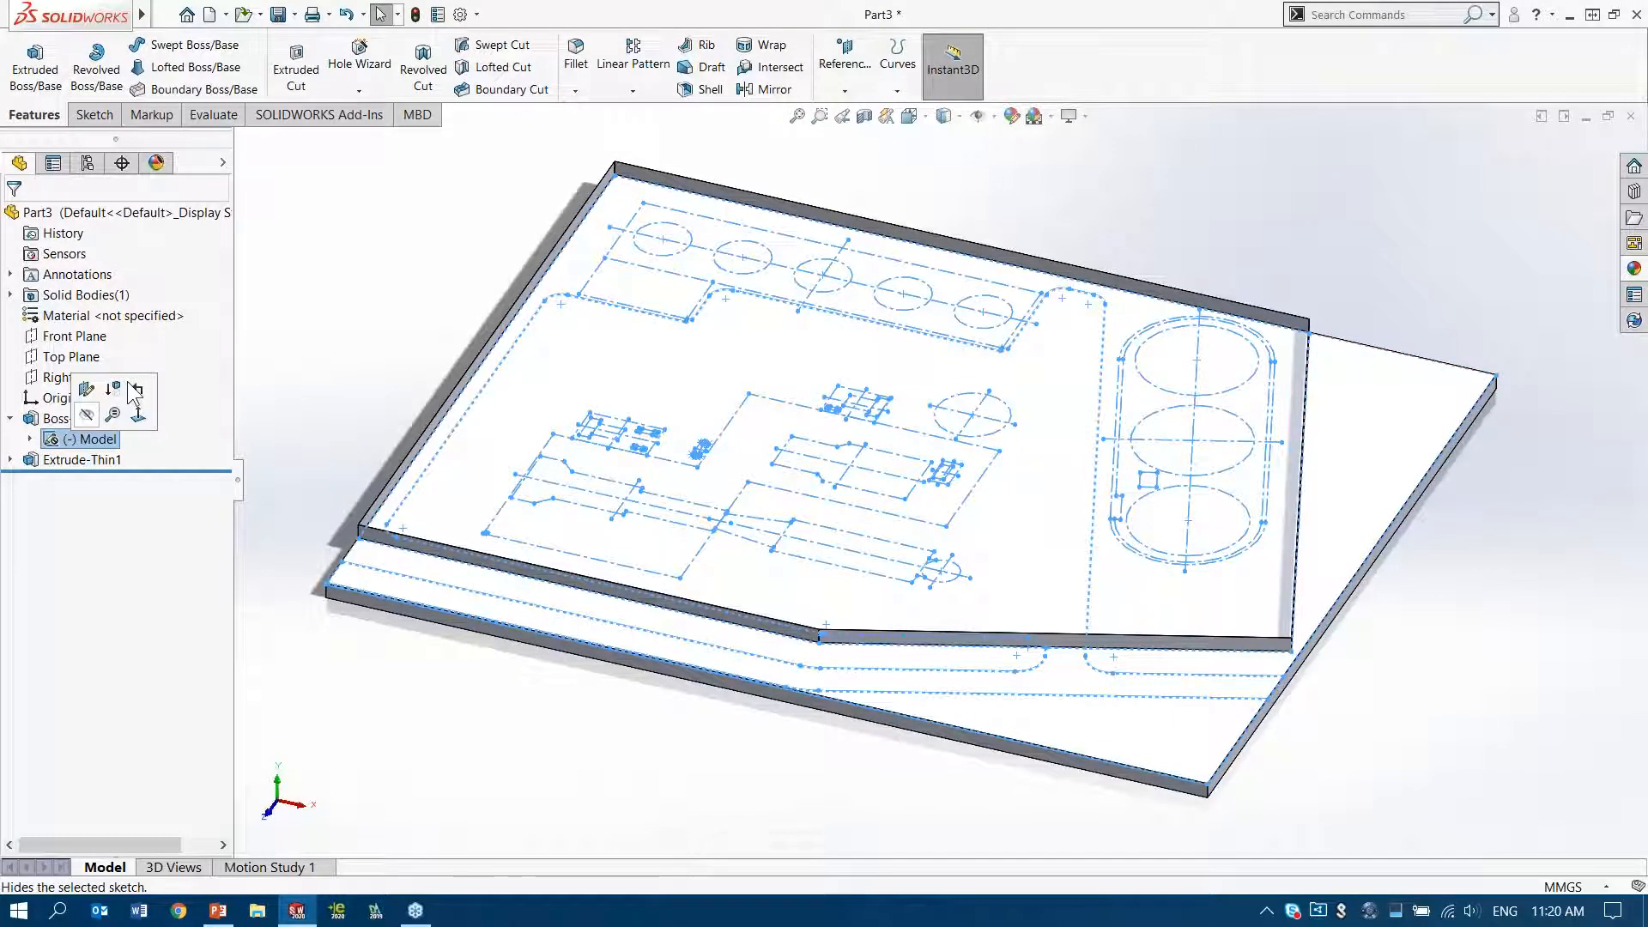
click(301, 71)
click(58, 339)
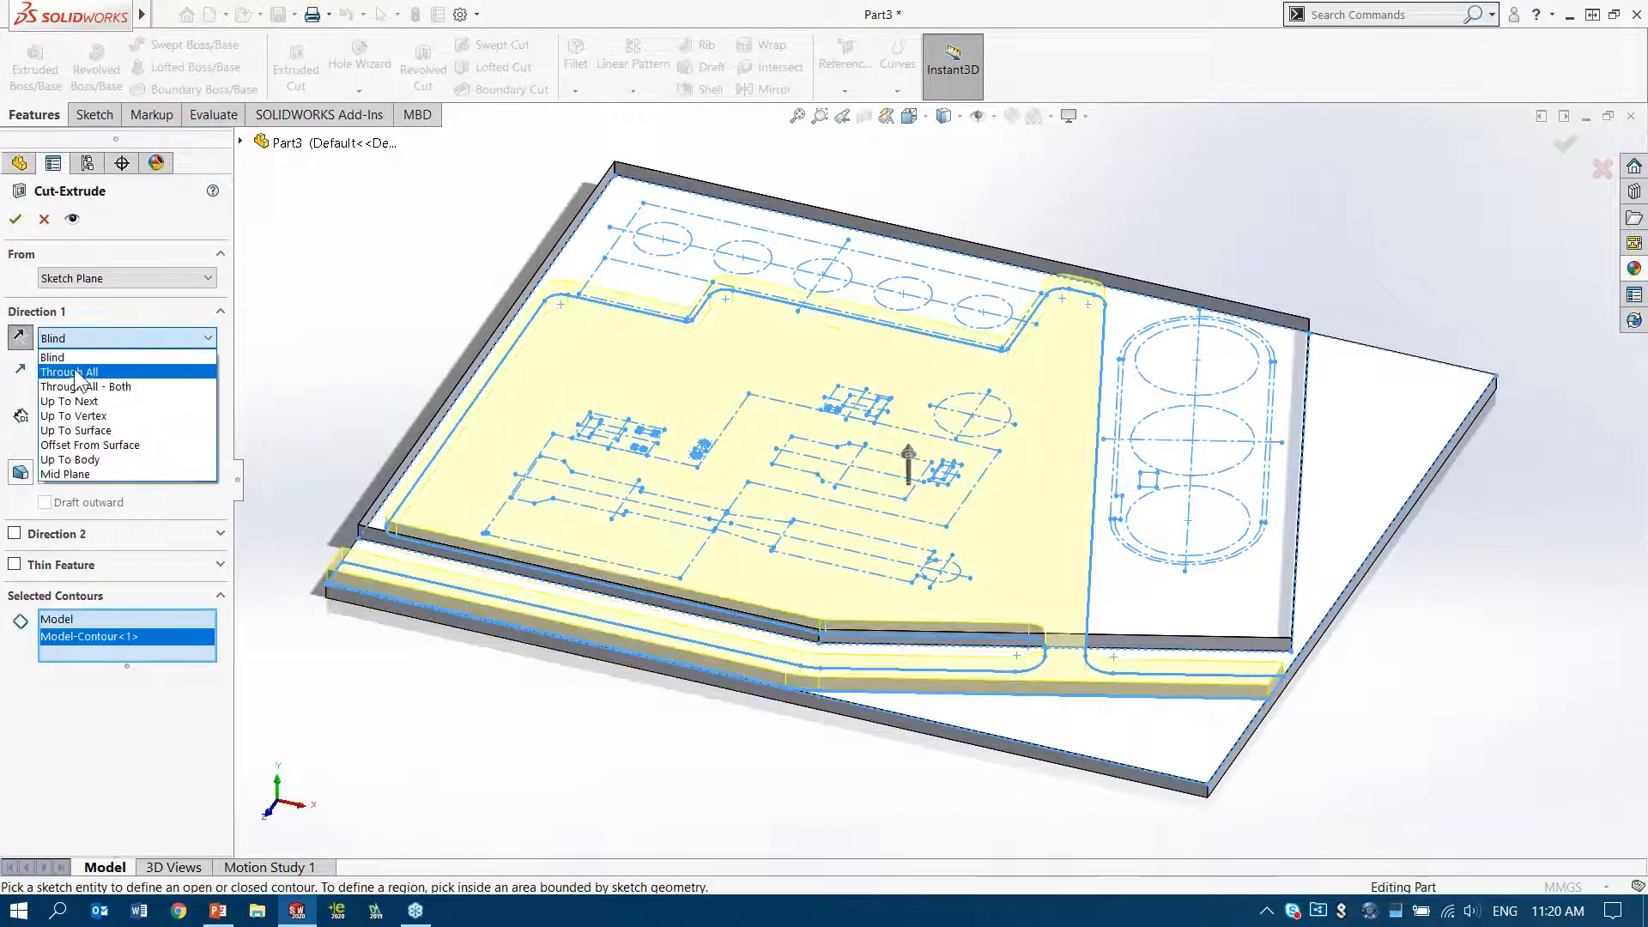
click(78, 373)
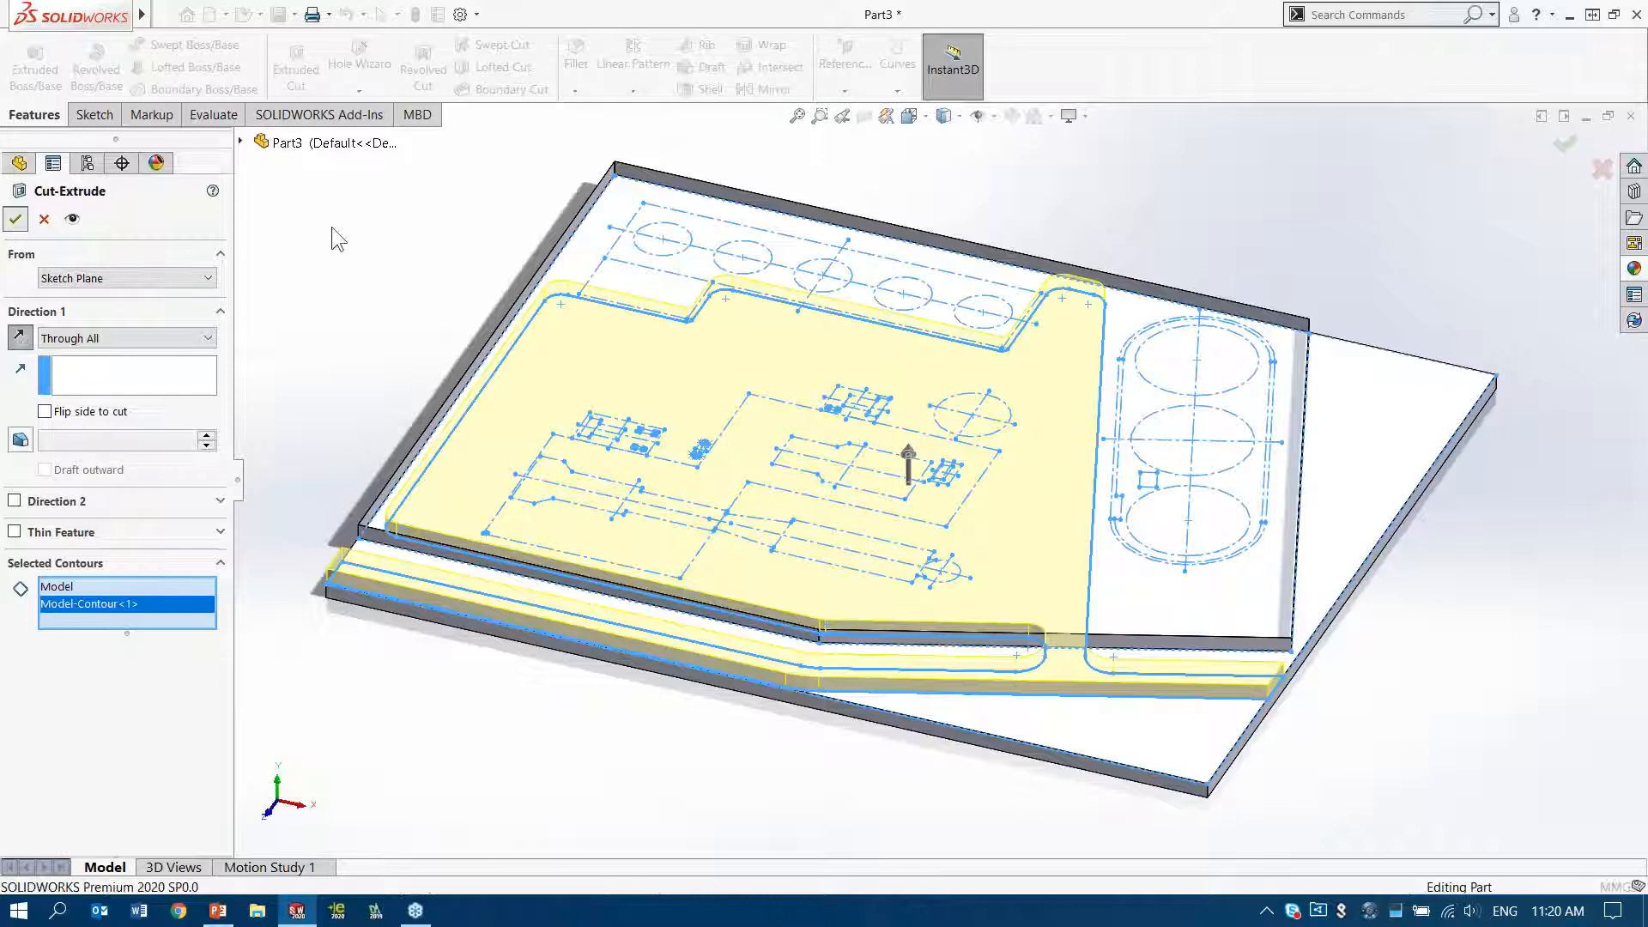
key(Return)
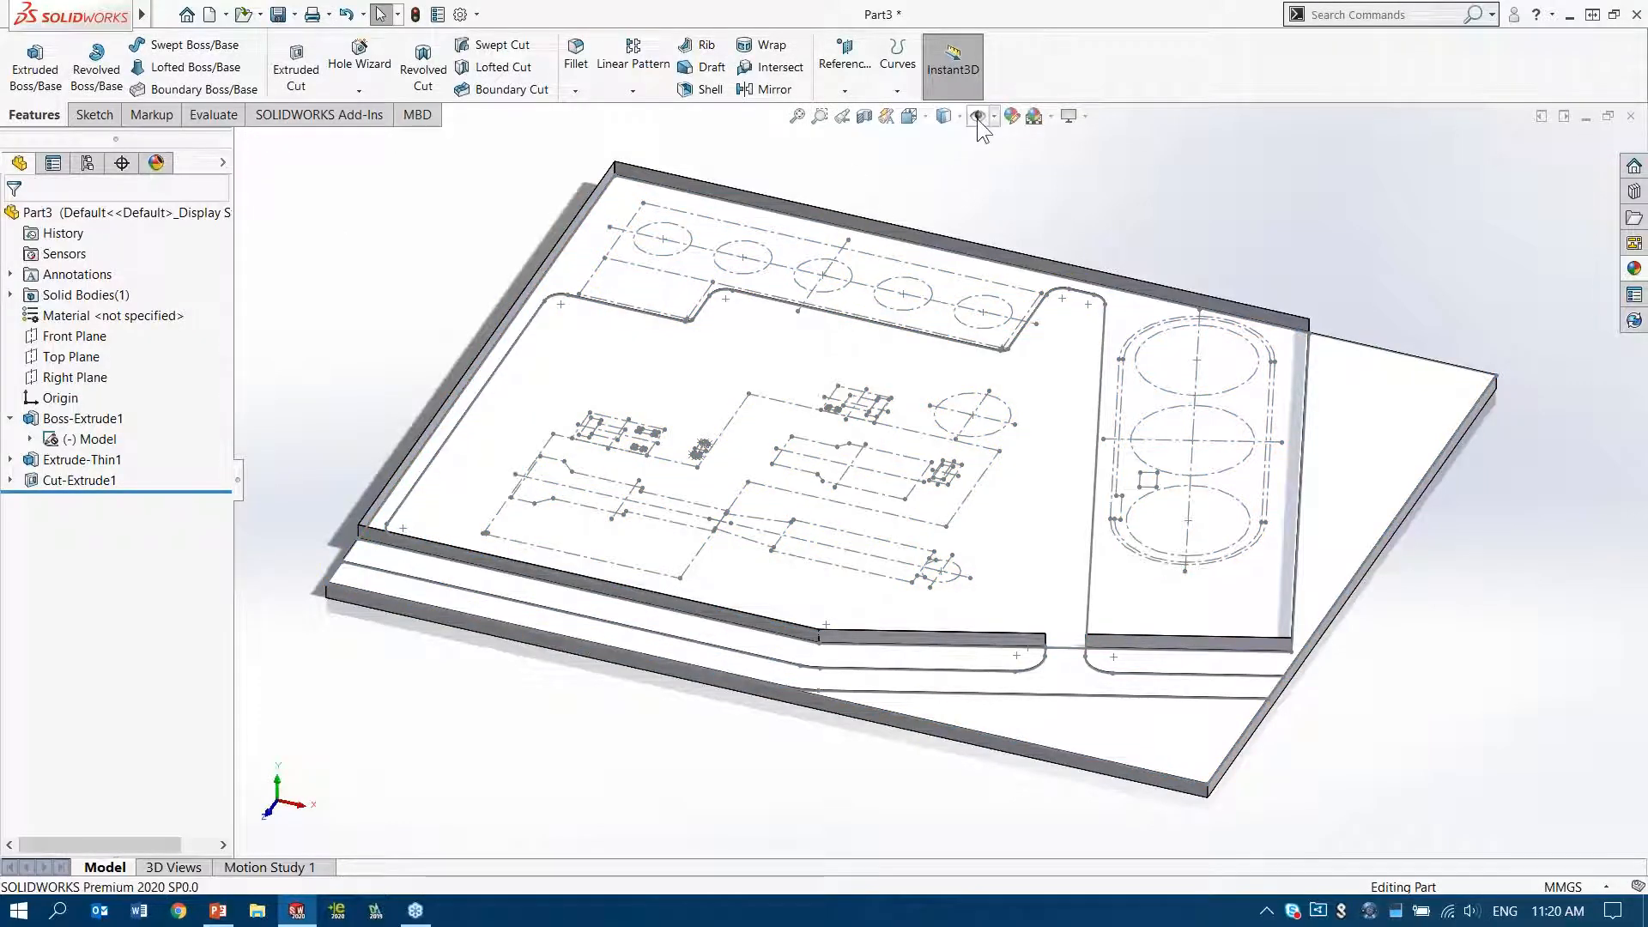
Hide all item types in the view so the Model sketch geometry is out of sight on the site
click(976, 117)
mouse_move(949, 441)
middle_down()
mouse_move(949, 405)
mouse_move(1000, 387)
mouse_move(953, 397)
mouse_move(938, 450)
mouse_move(938, 436)
middle_up()
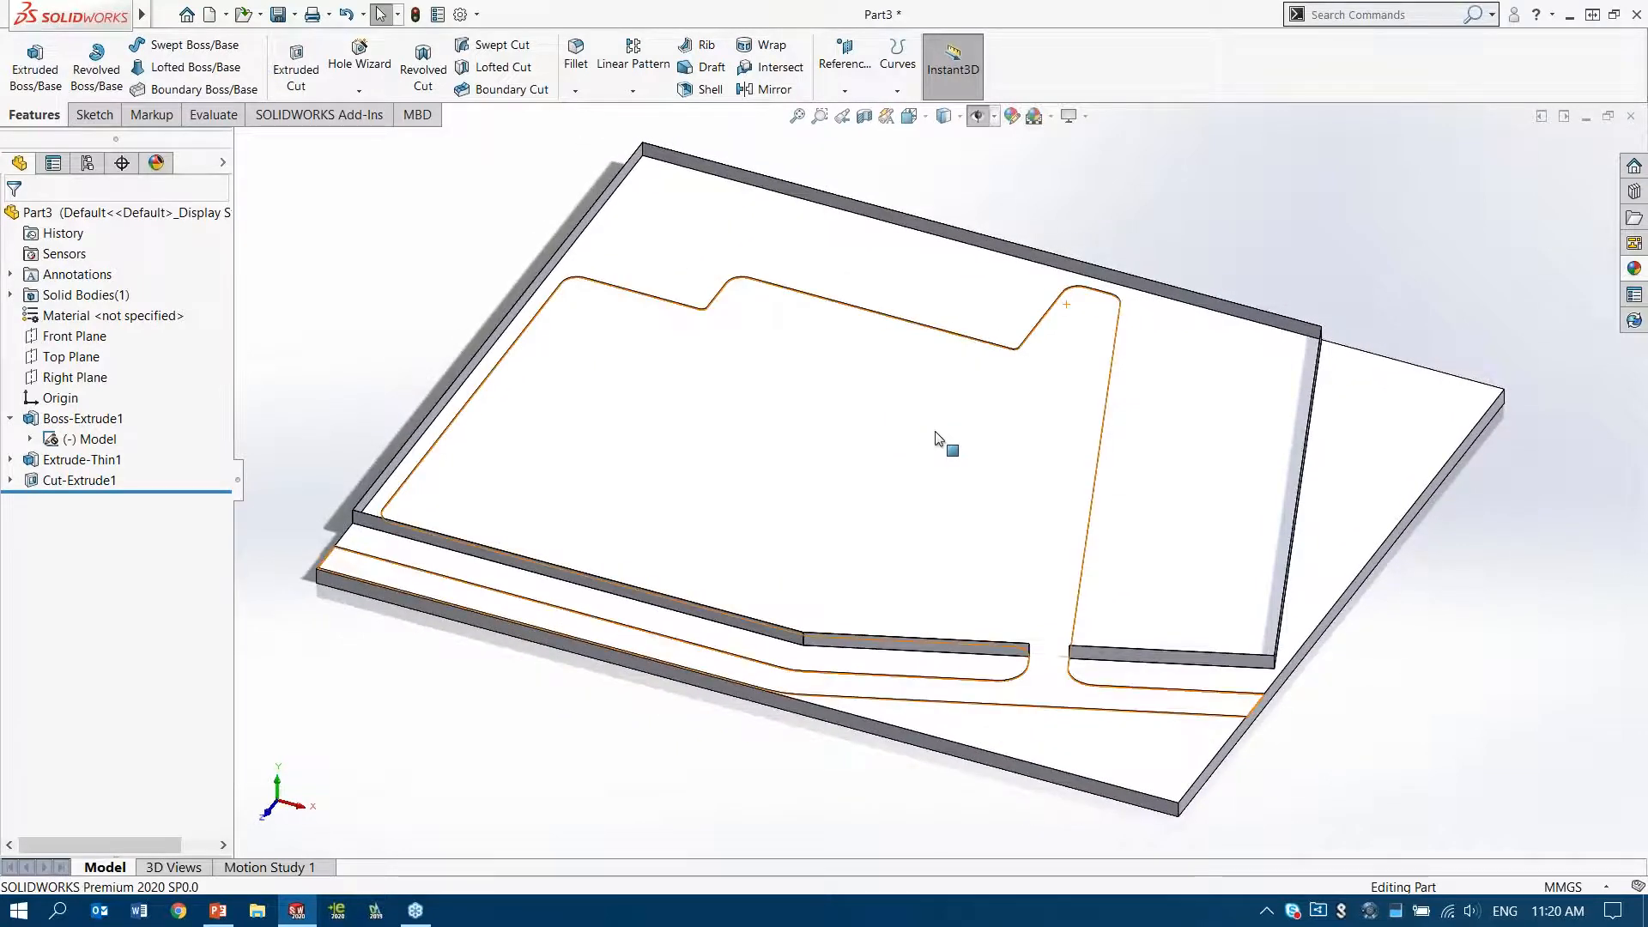
click(976, 117)
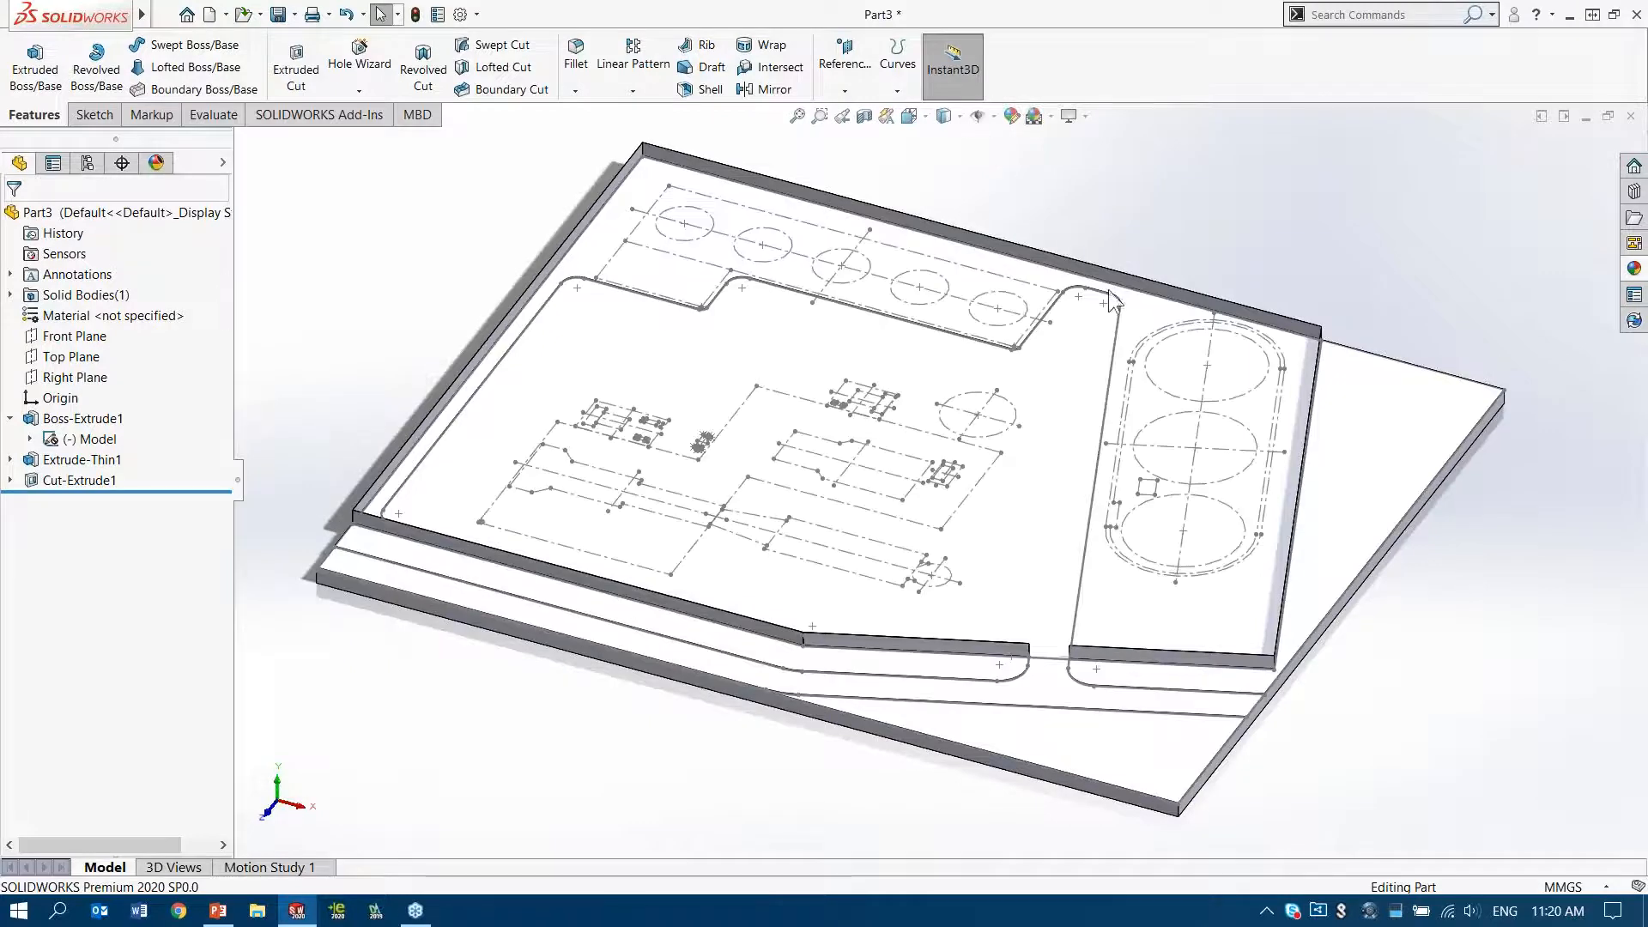
click(979, 116)
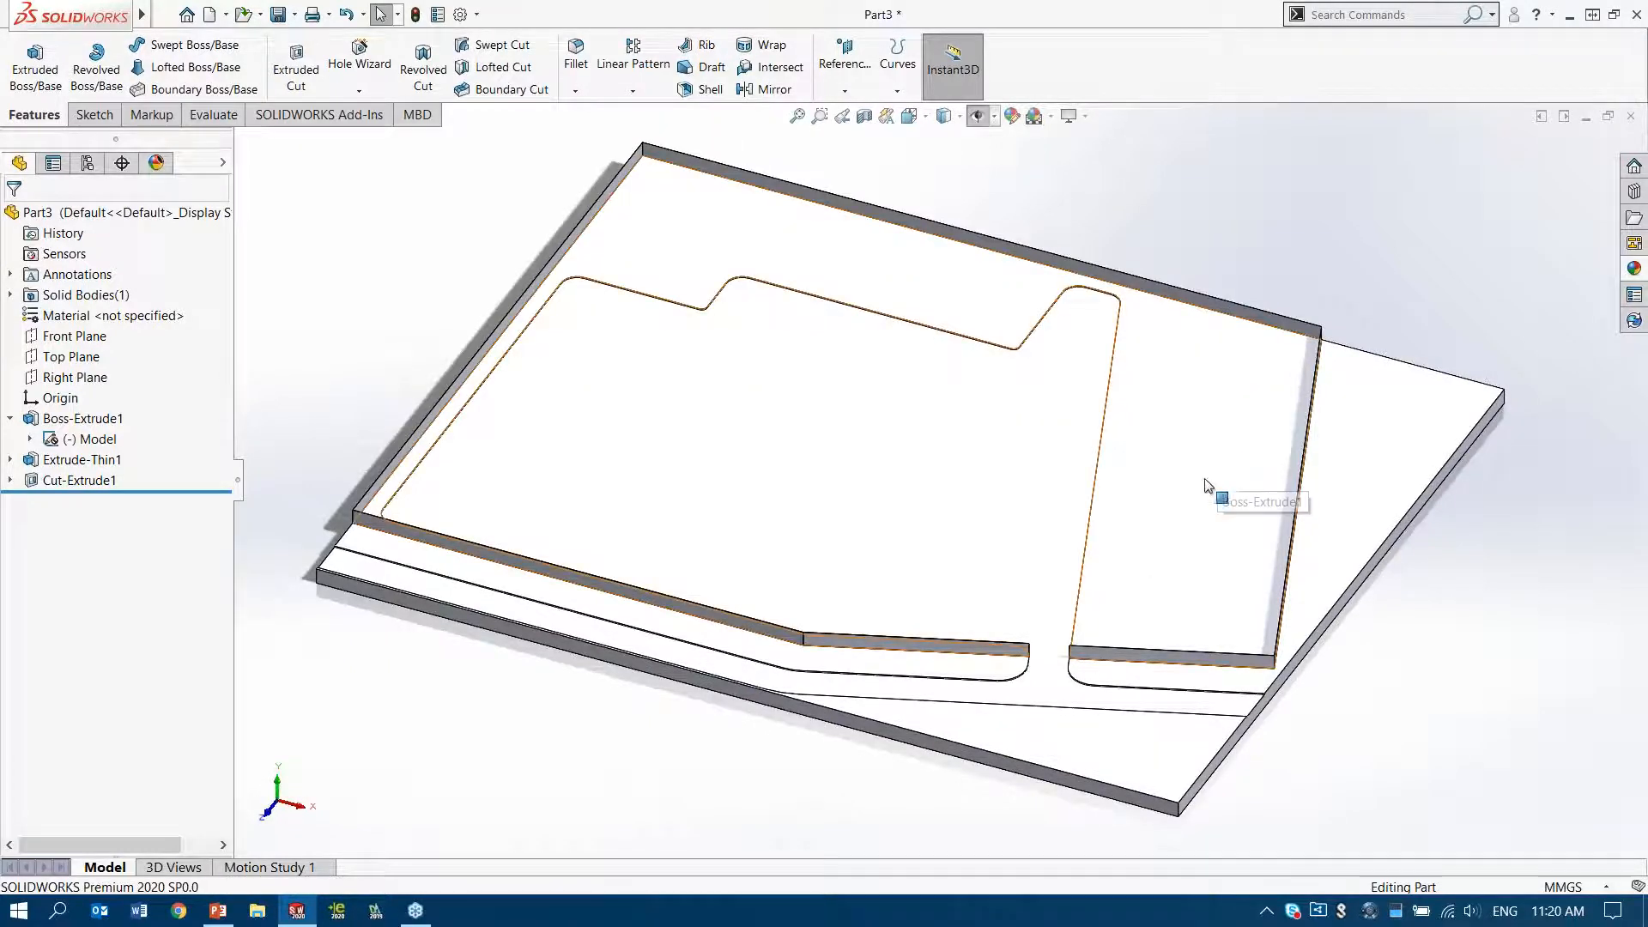
Apply the organic grass appearance to the entire part
scroll(1206, 480, down, 5)
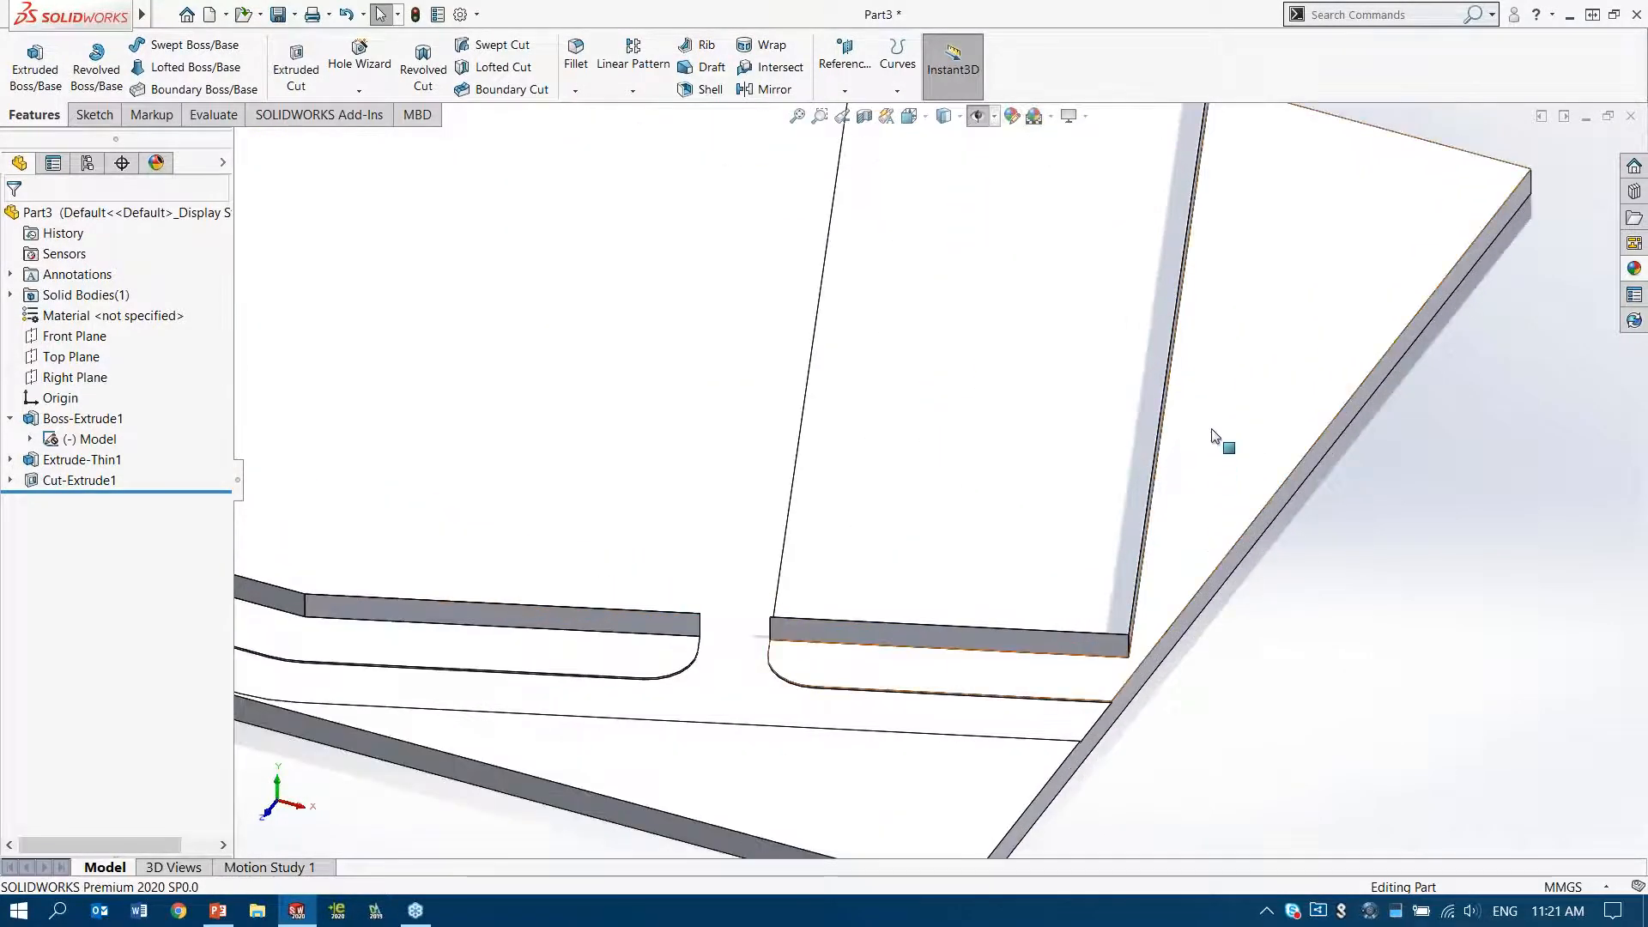
scroll(1213, 436, up, 2)
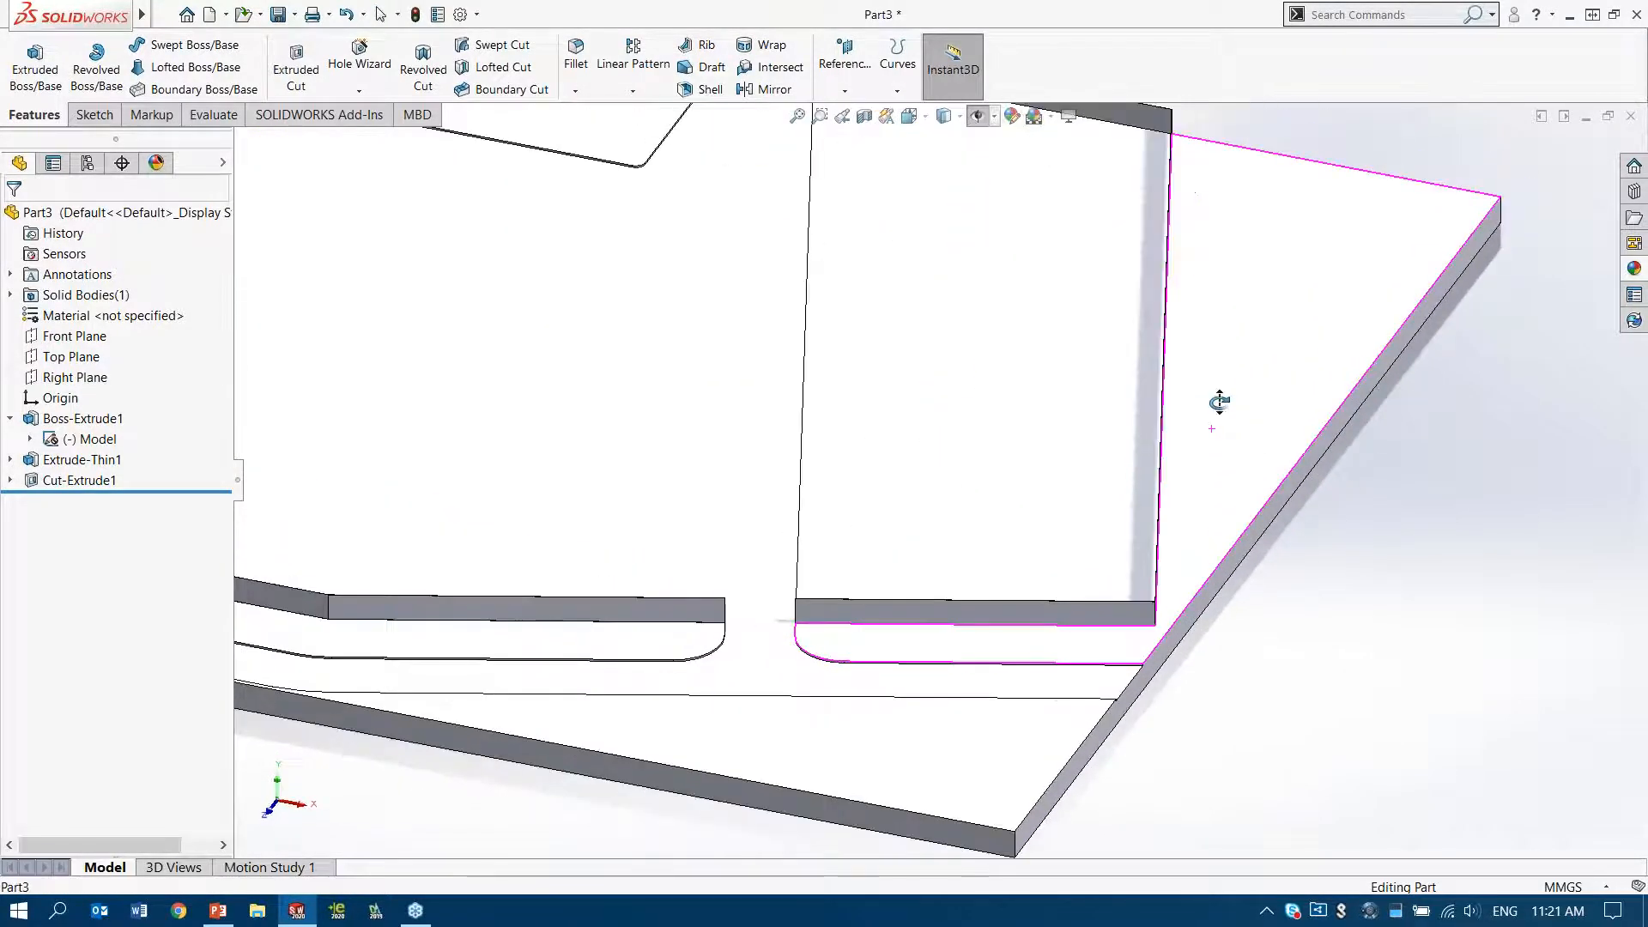
click(1633, 269)
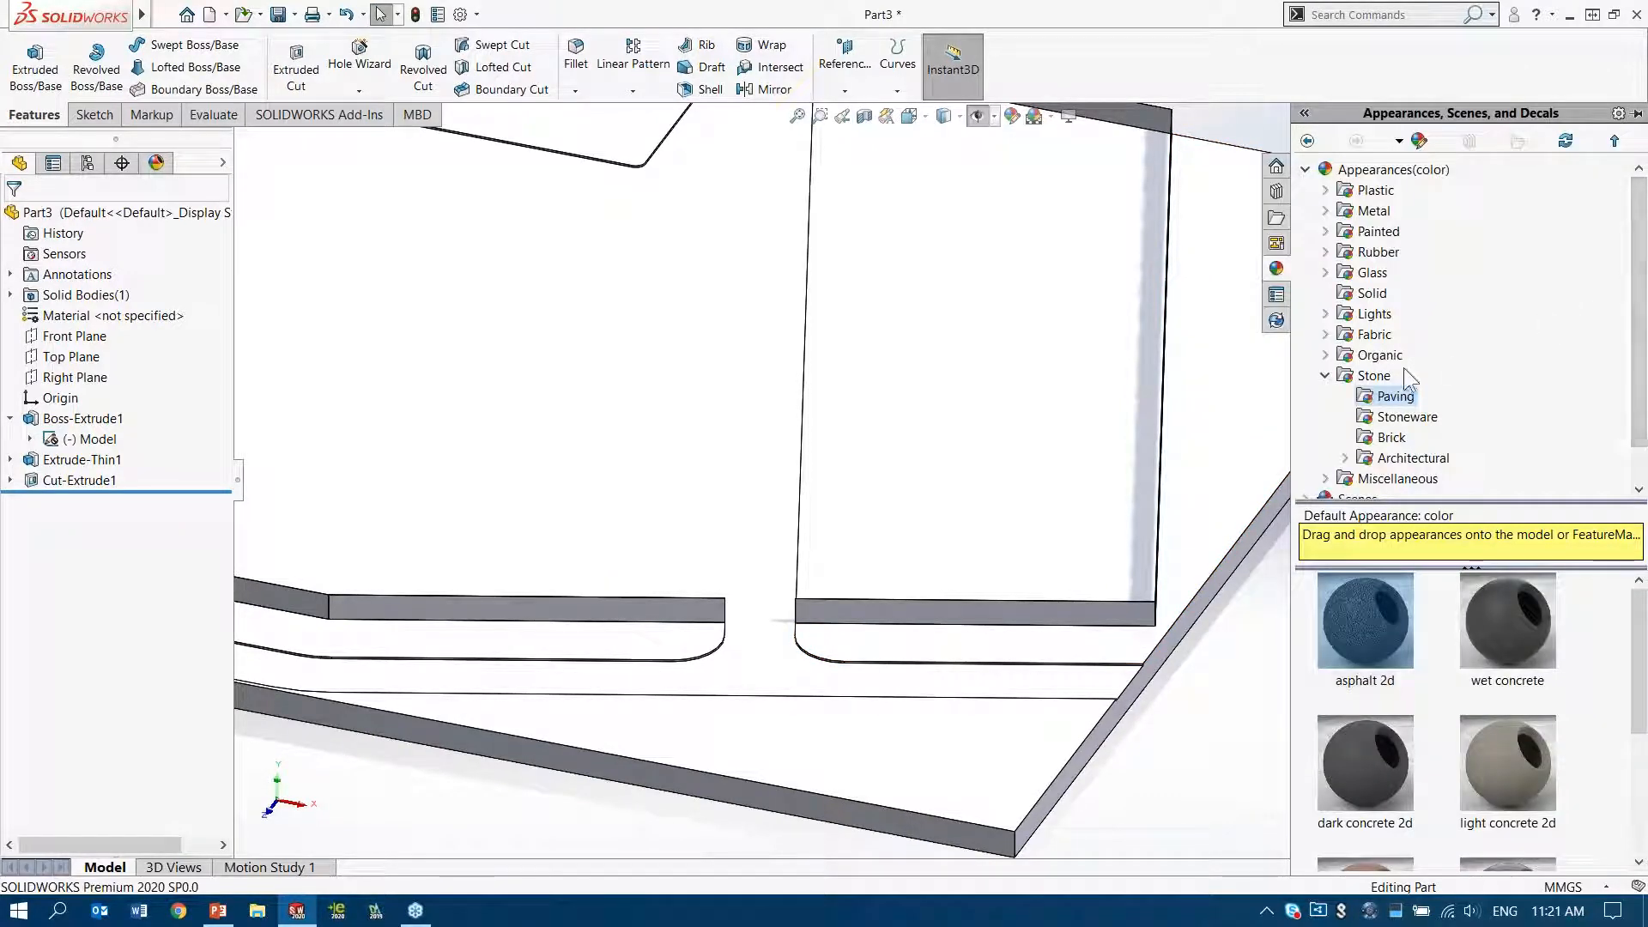
click(1325, 355)
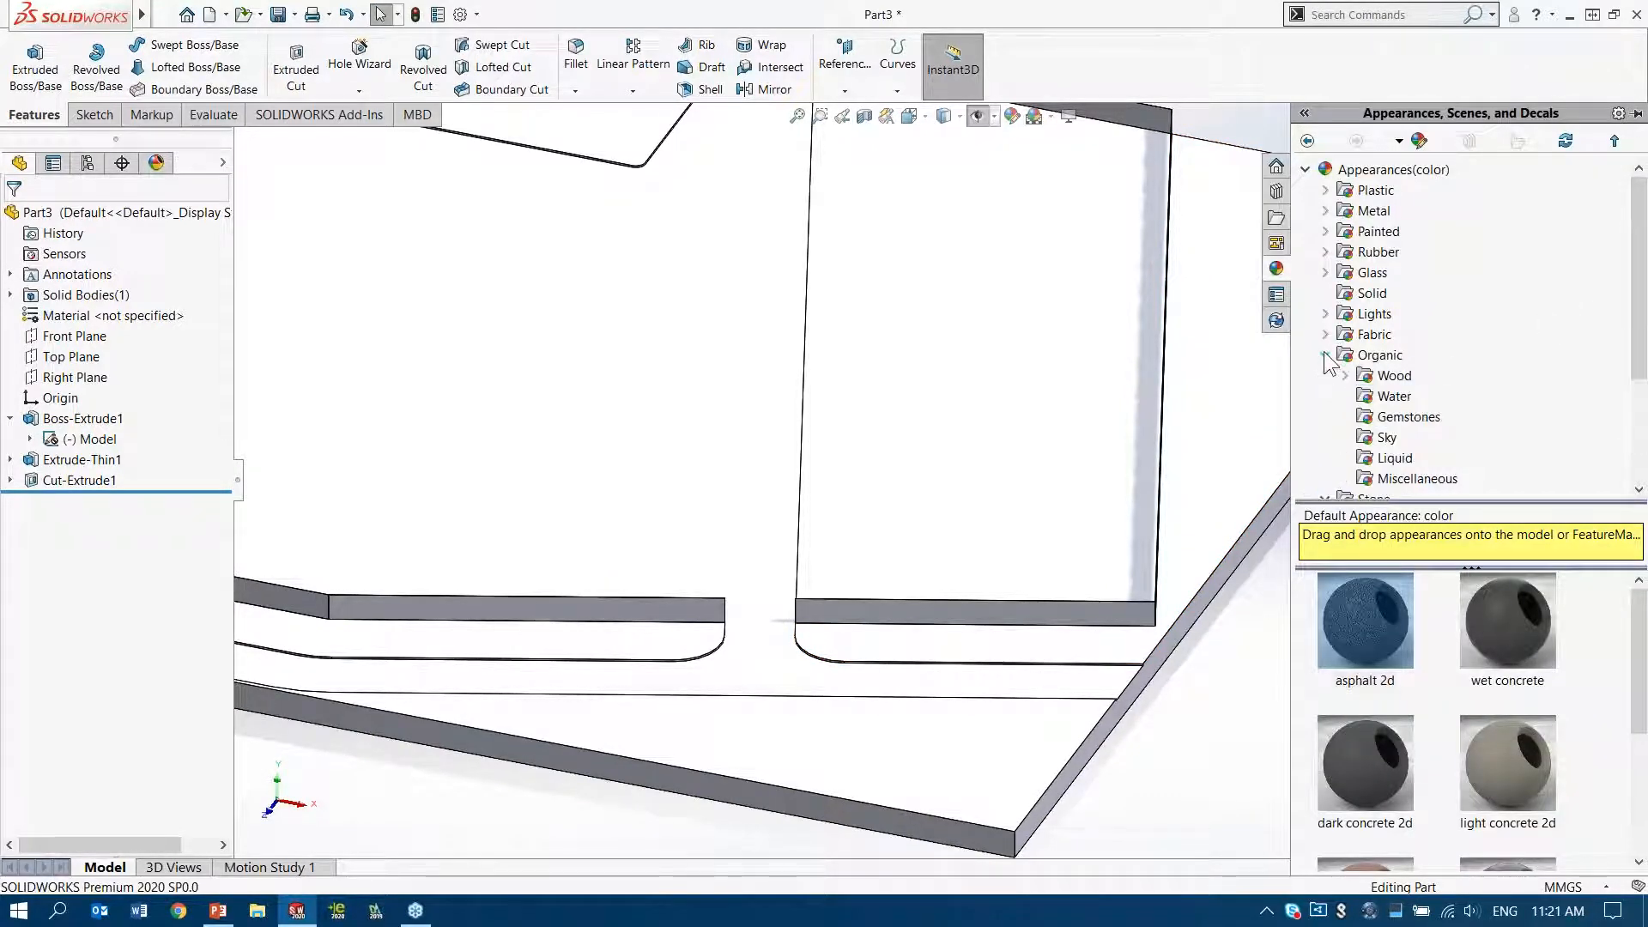
click(1418, 478)
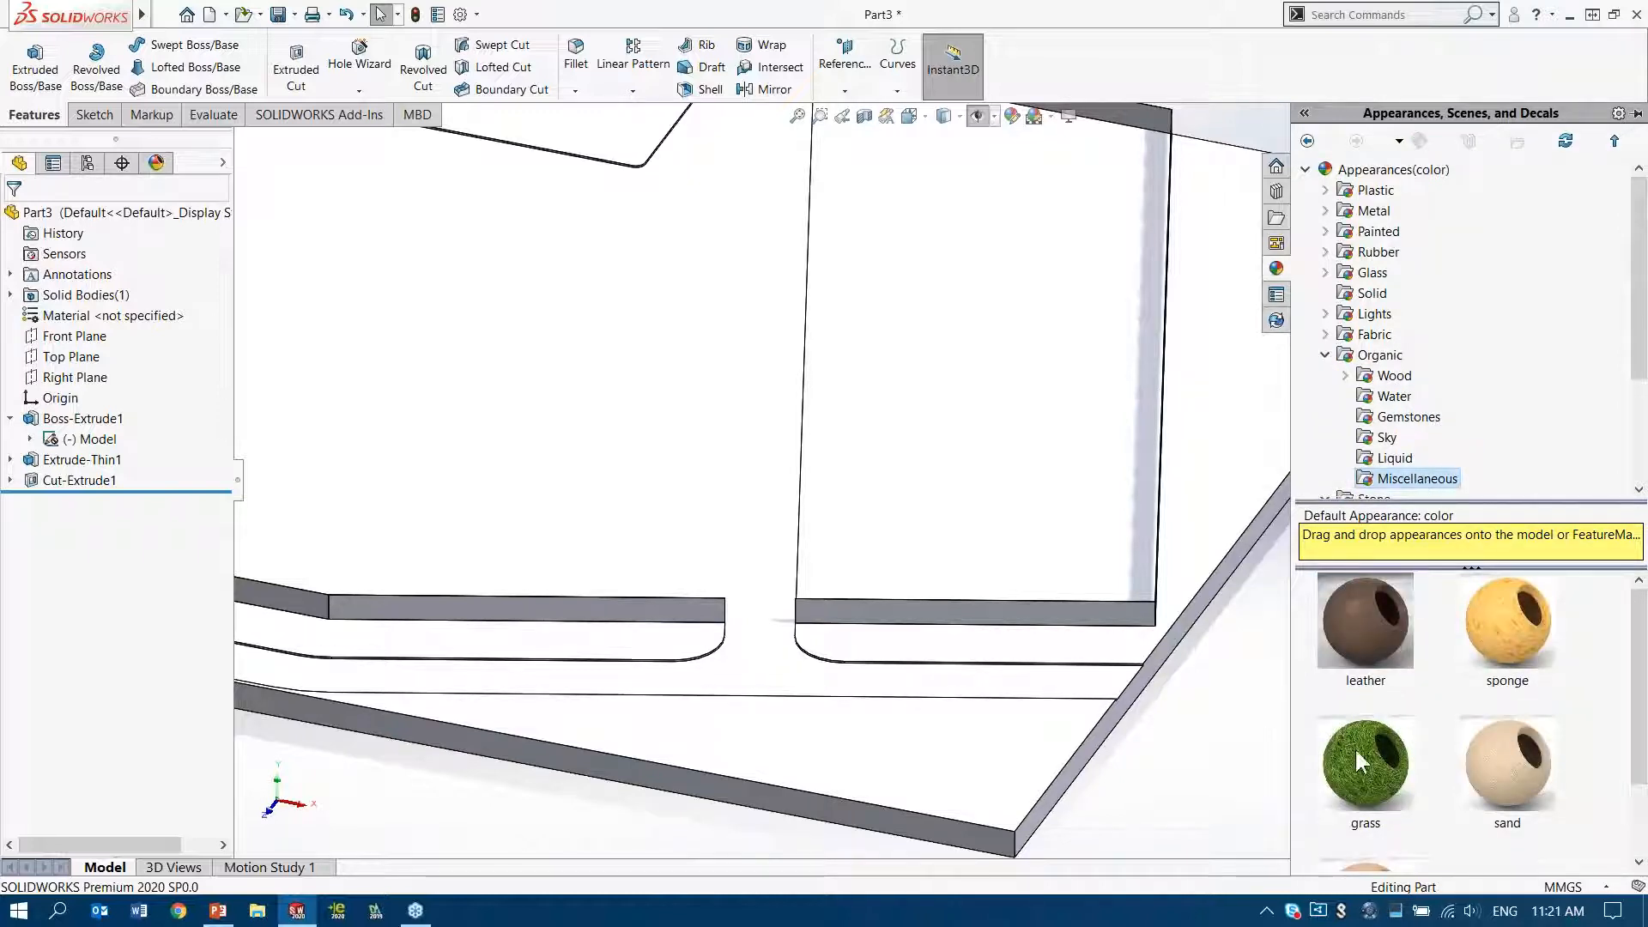
drag(1369, 780, 934, 760)
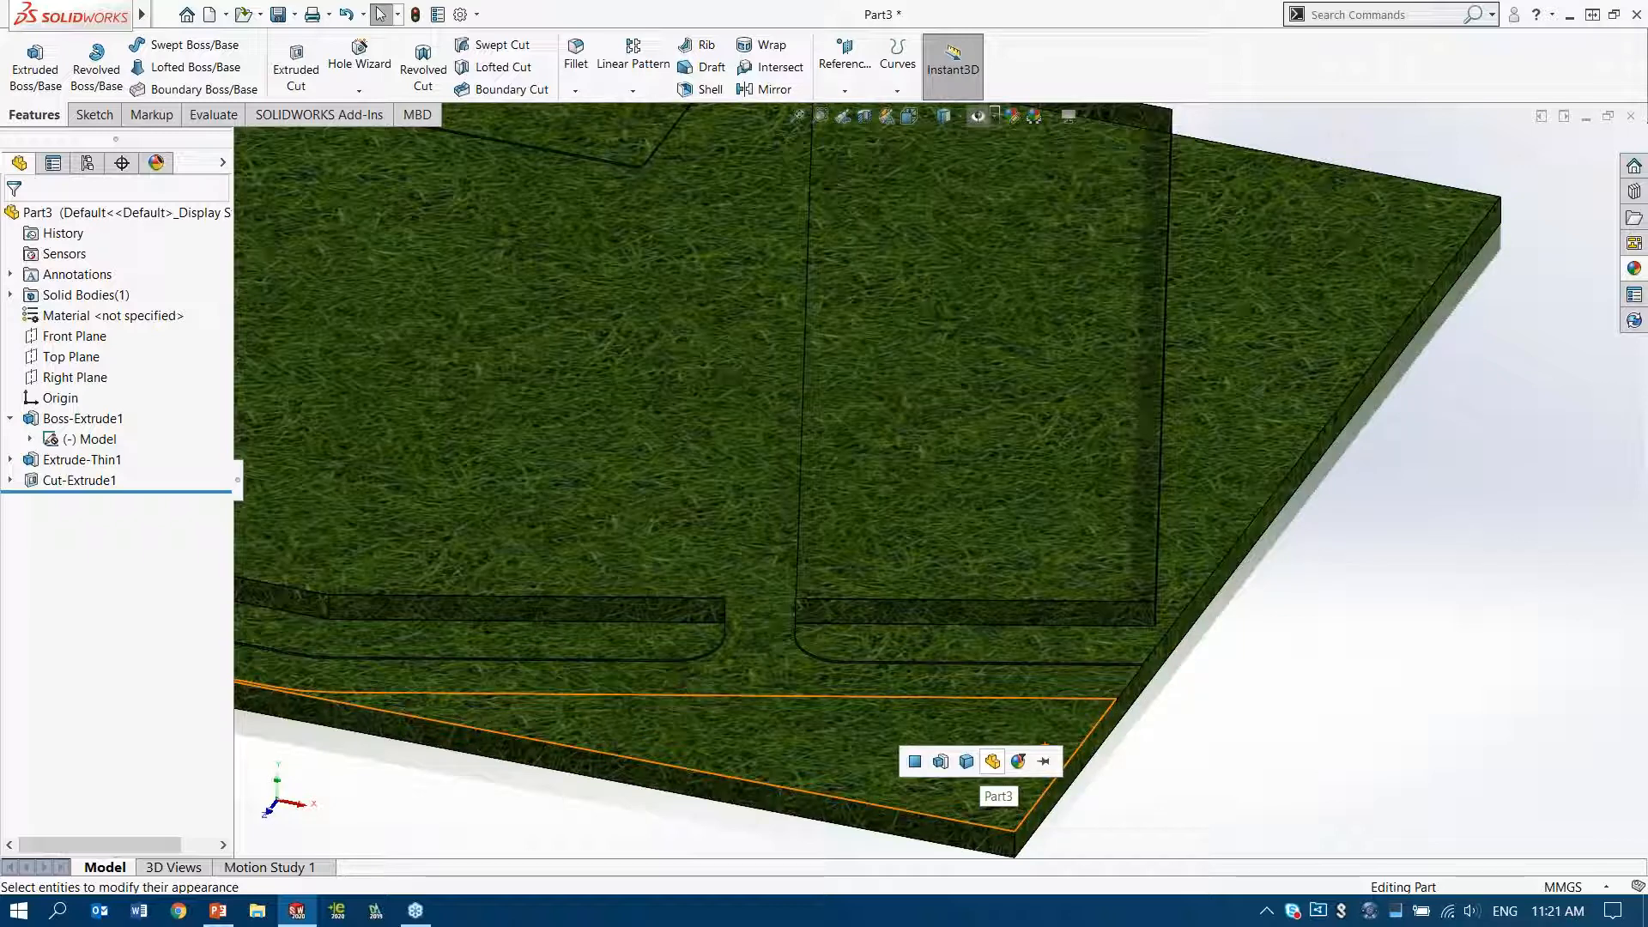
click(993, 762)
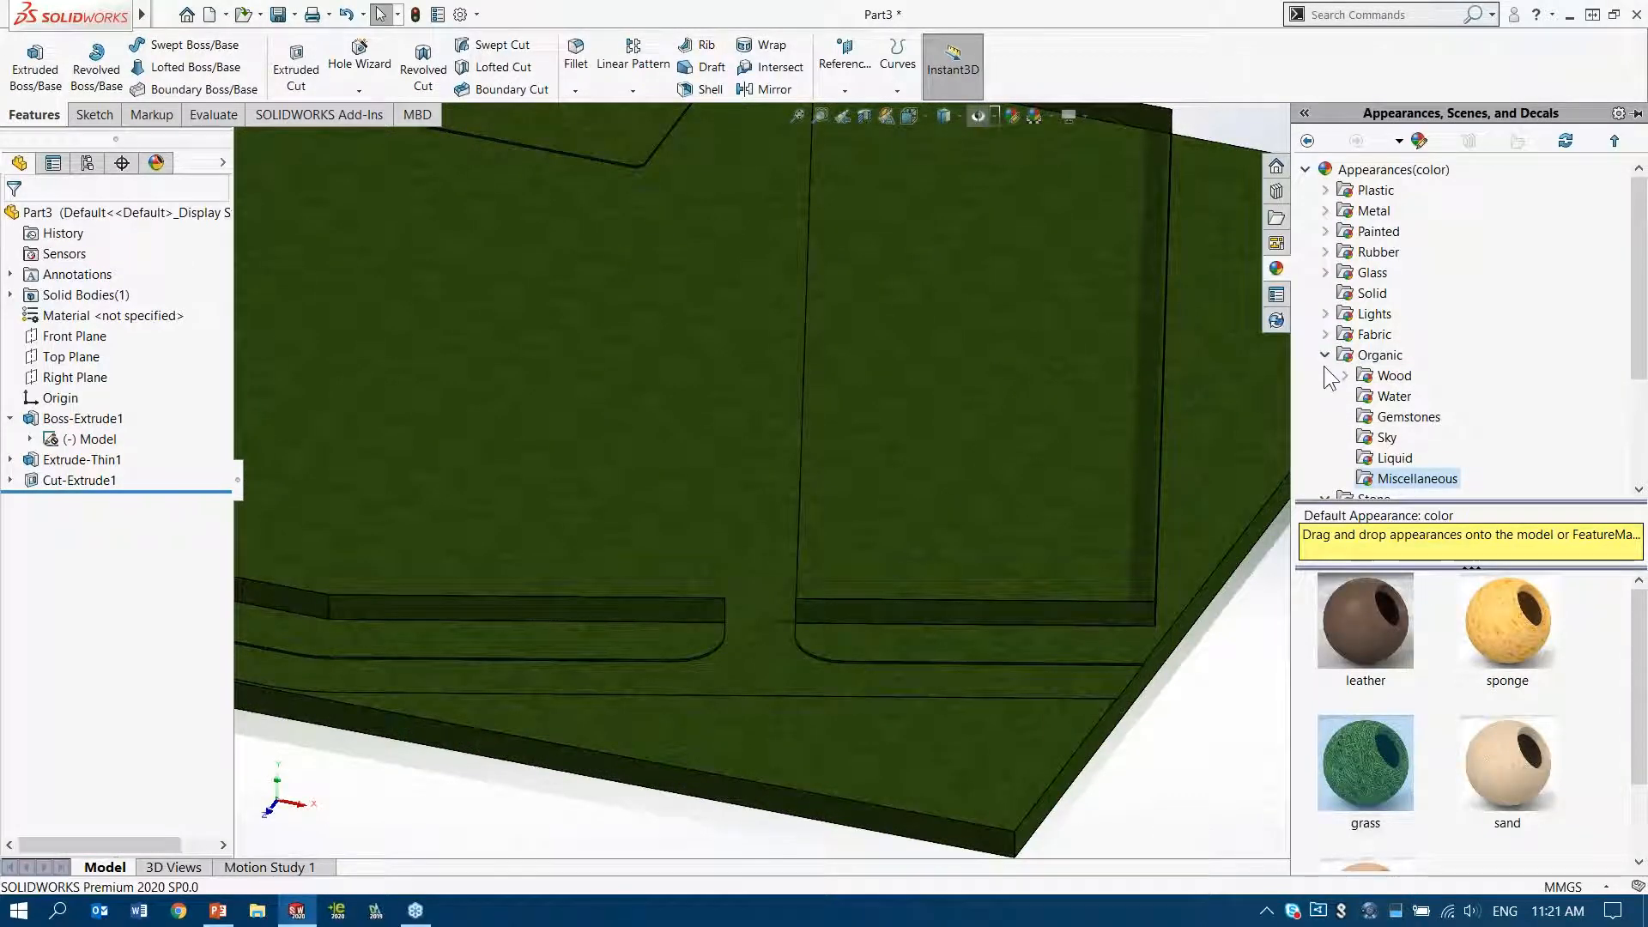
Apply the asphalt 2d stone paving appearance to the road and yard surface created by the cut
scroll(1329, 379, down, 2)
click(1395, 395)
drag(1350, 606, 681, 422)
drag(687, 447, 683, 447)
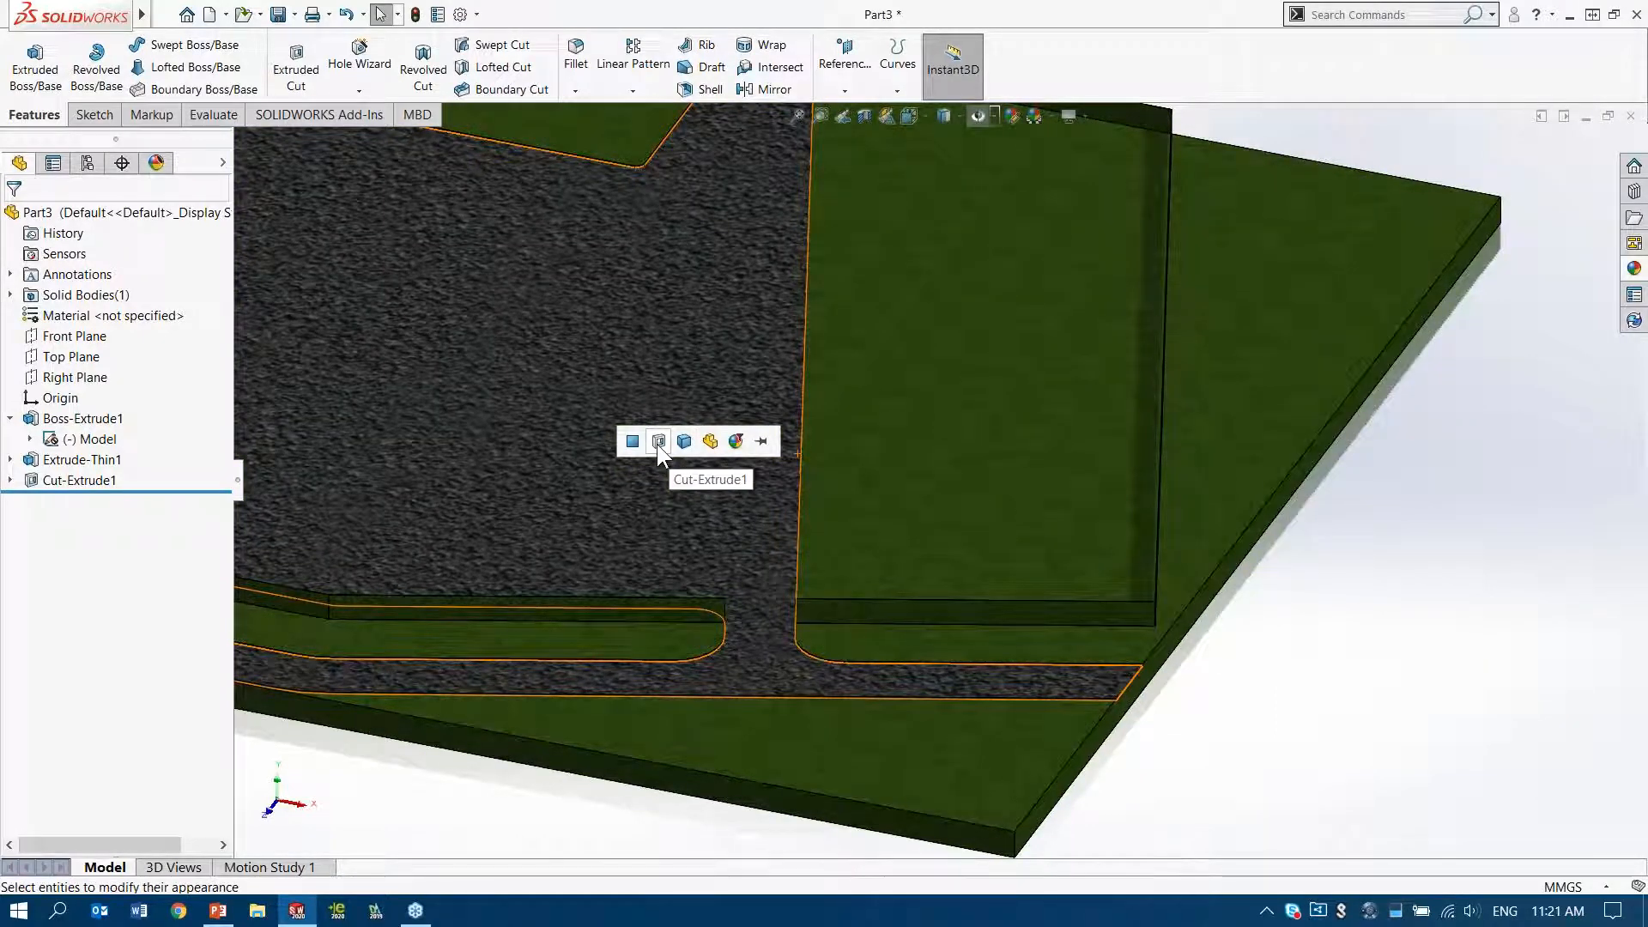
click(657, 445)
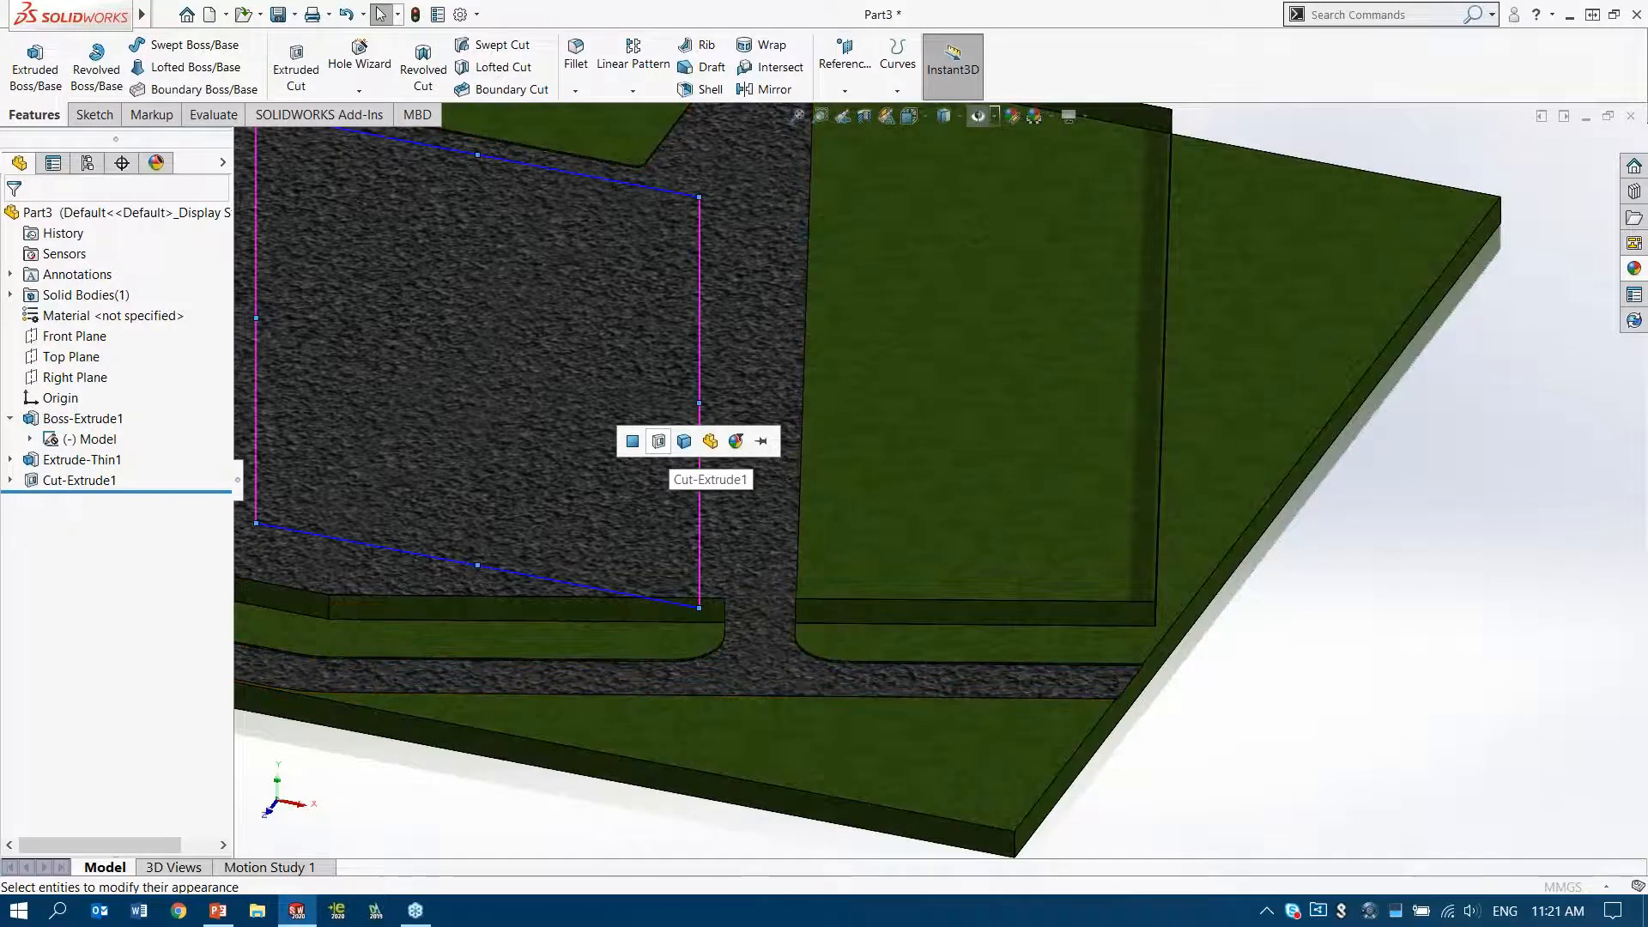
Shrink the asphalt texture mapping on the road and yard surface, accept it and fit the whole site in view
drag(698, 196, 515, 333)
click(17, 221)
ctrl+middle_drag(653, 283, 831, 353)
scroll(831, 352, up, 2)
key(f)
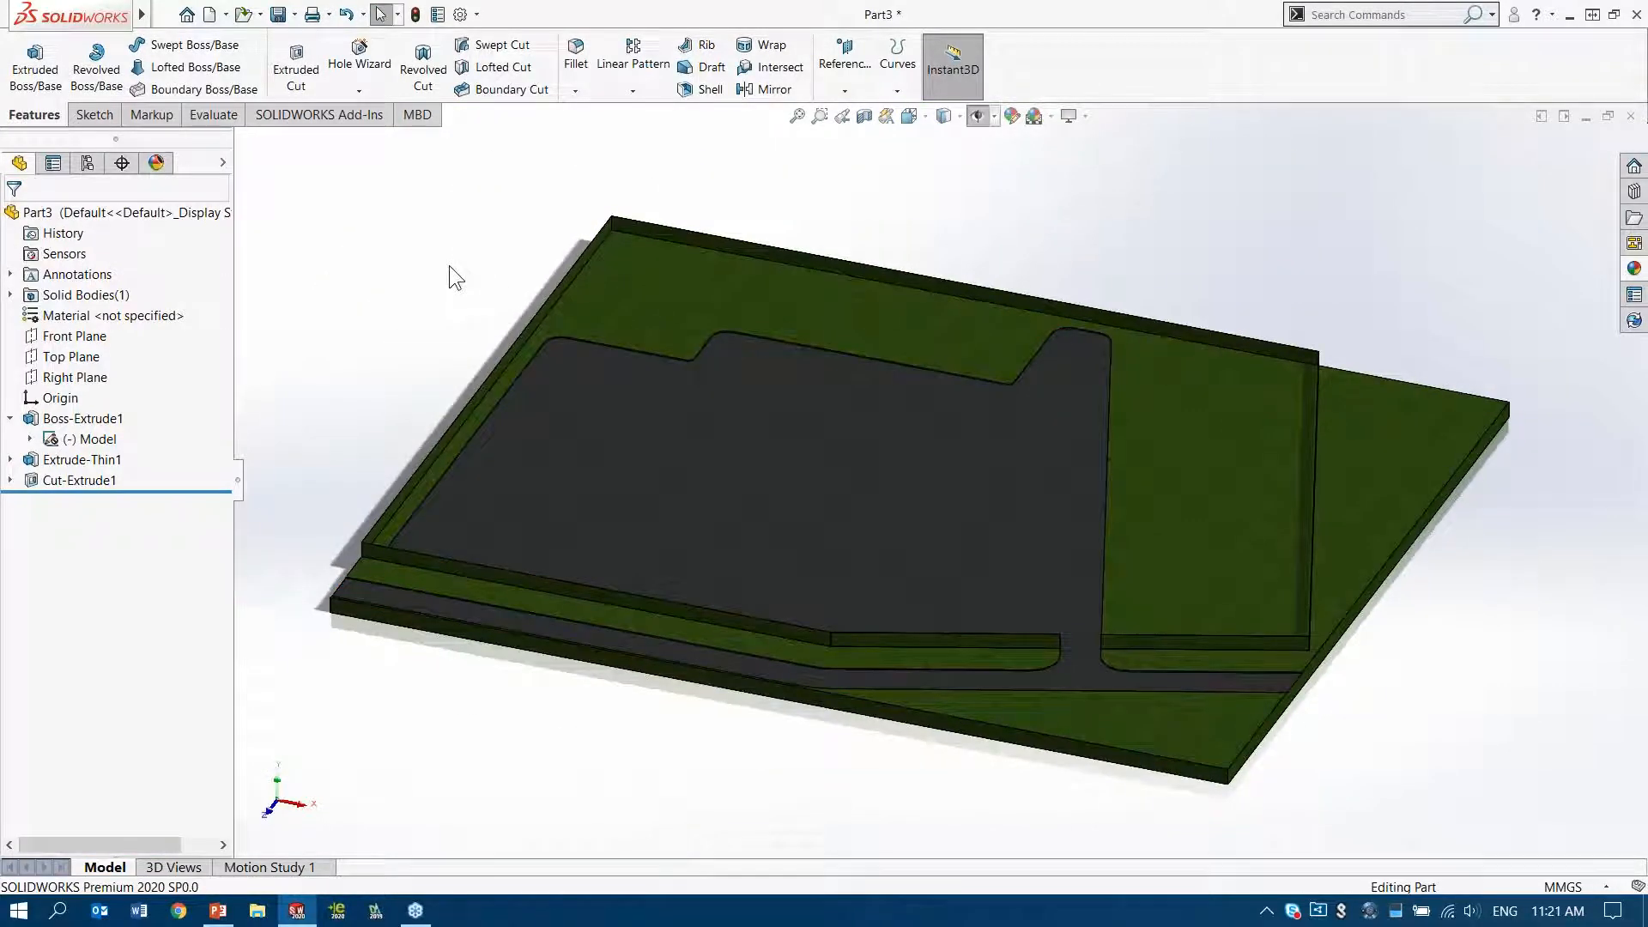
Save the part as Property Layout.SLDPRT in the Plant & Process folder, replacing the existing file
click(272, 18)
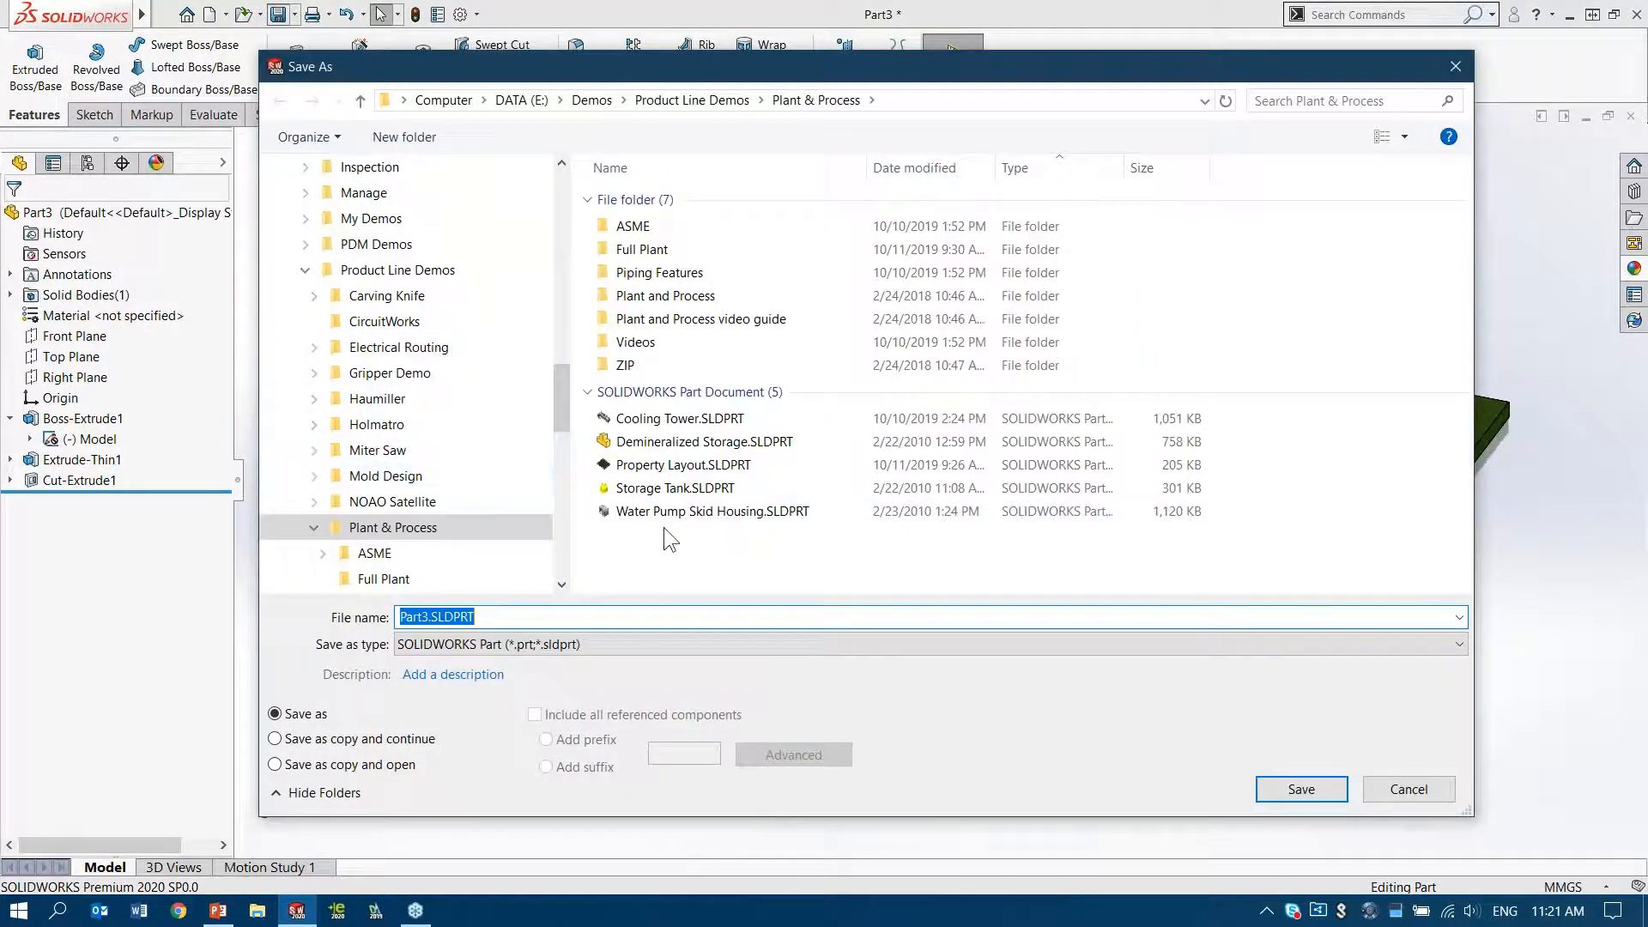
click(701, 464)
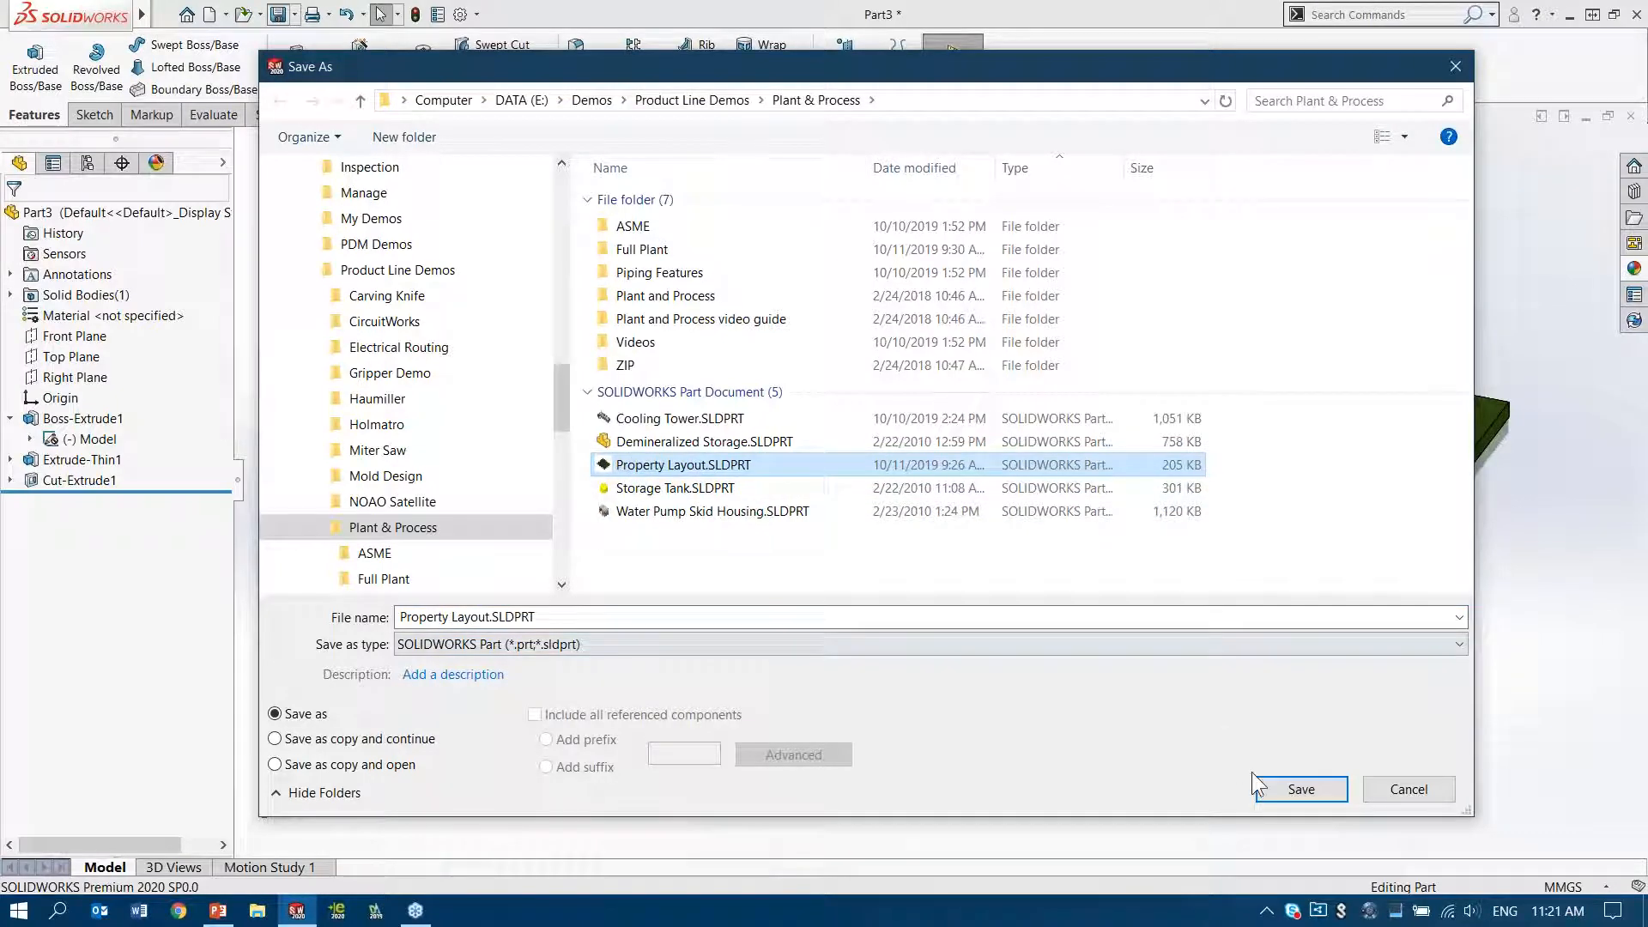
click(1311, 793)
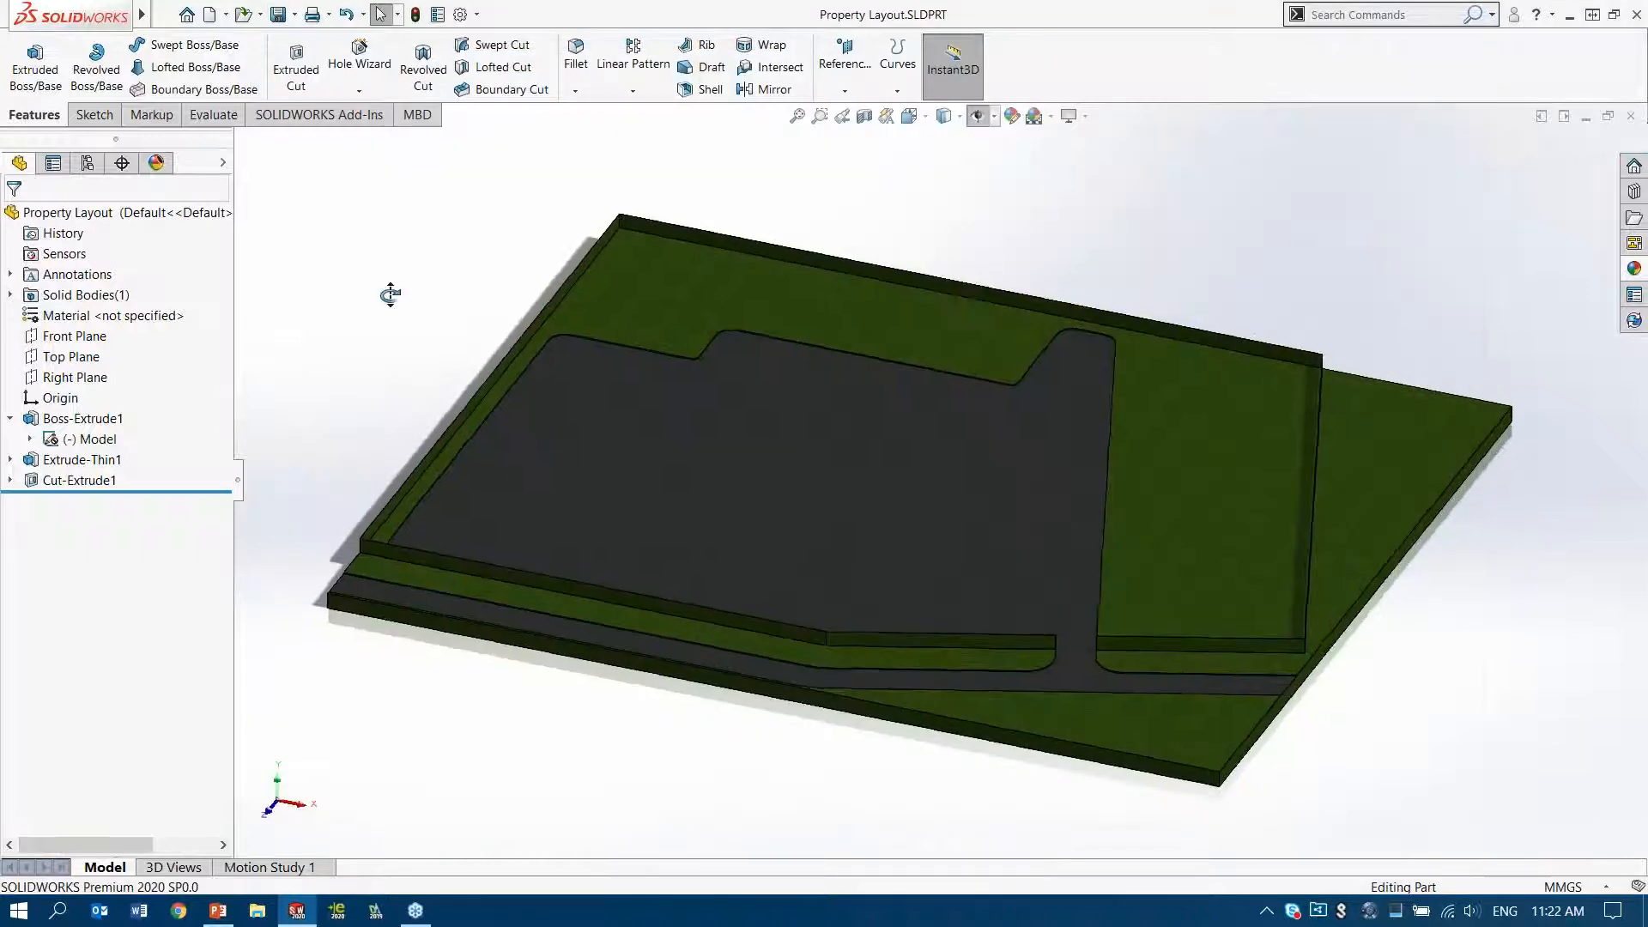
middle_drag(390, 294, 390, 291)
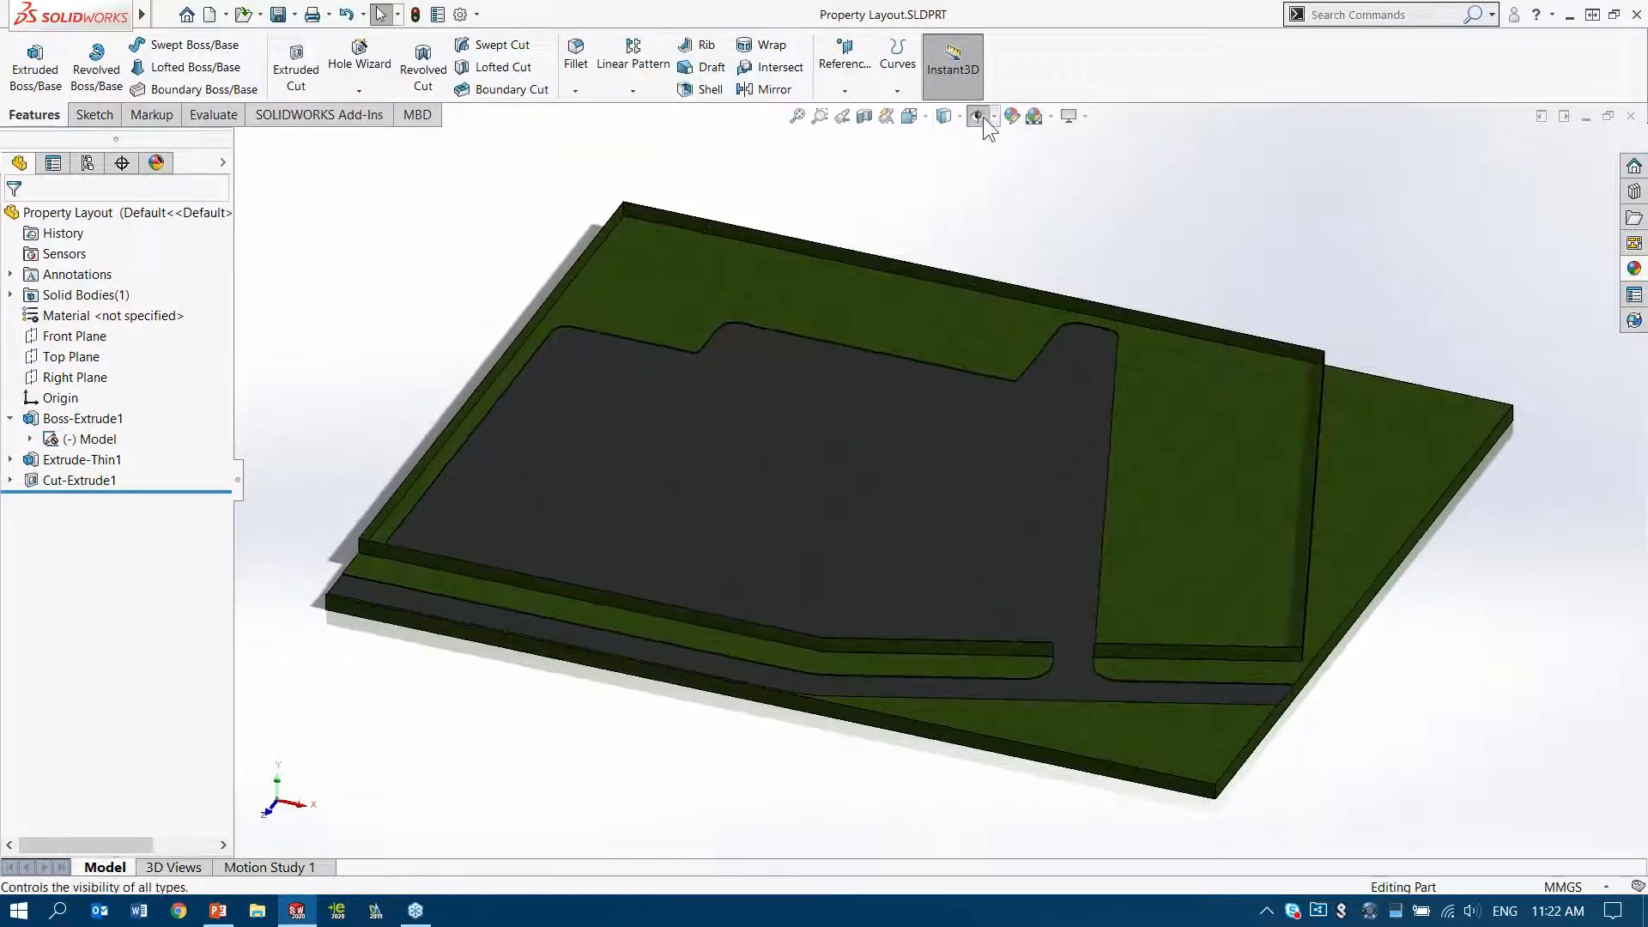
Show the hidden sketch geometry again and make an assembly from the part, inserting Property Layout at the origin
click(982, 117)
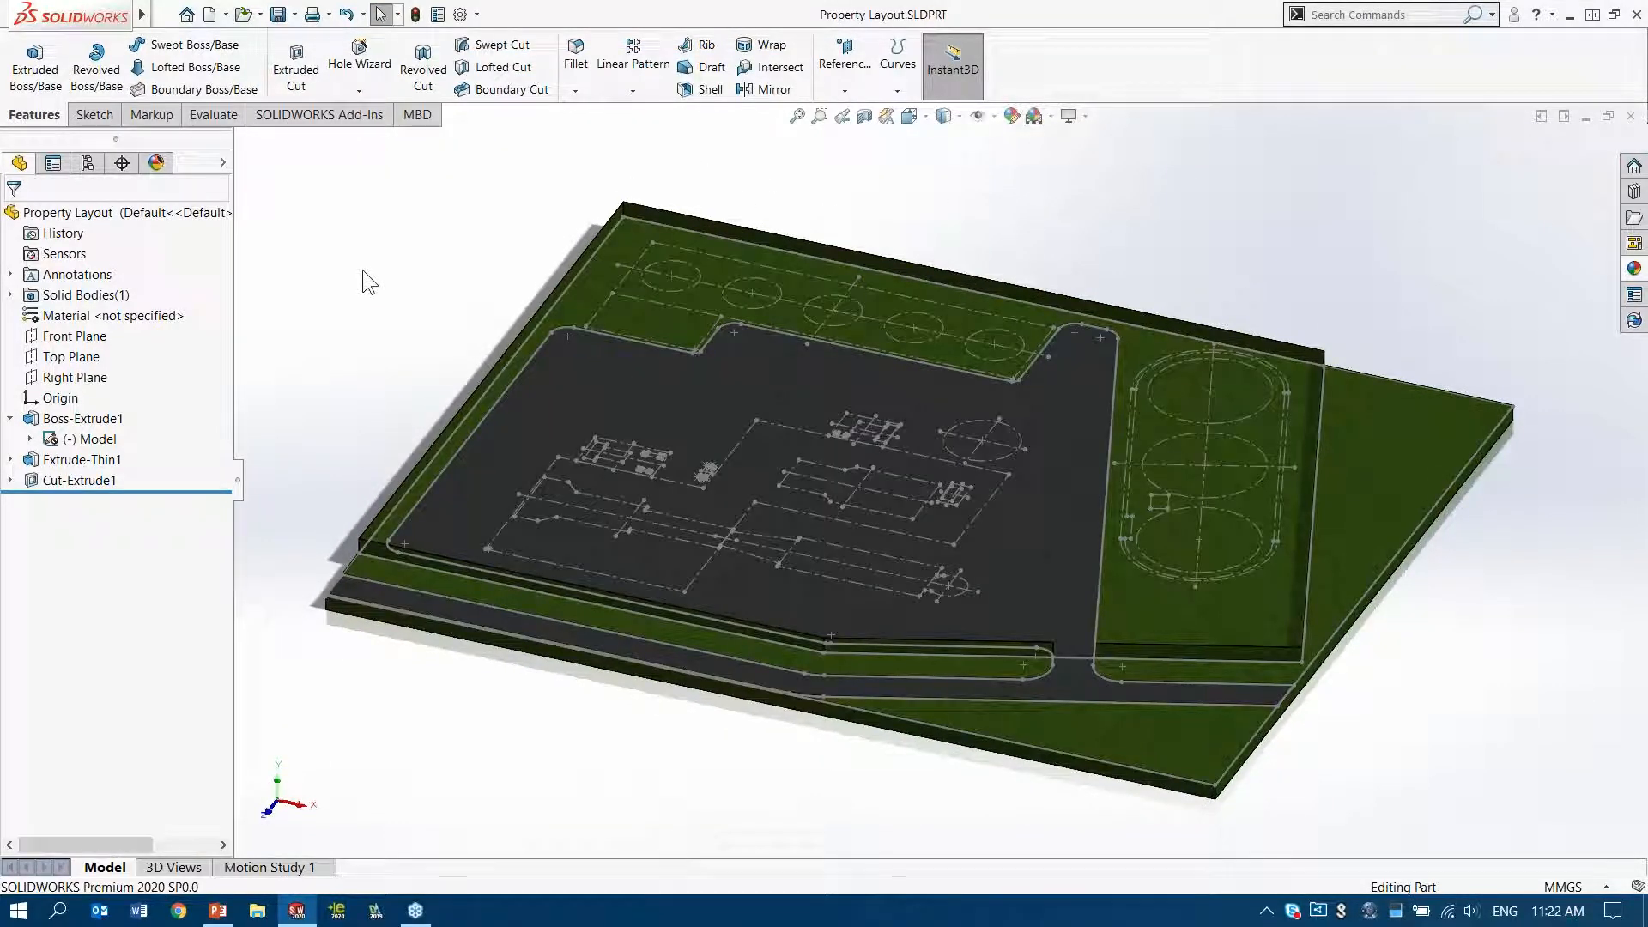
click(226, 15)
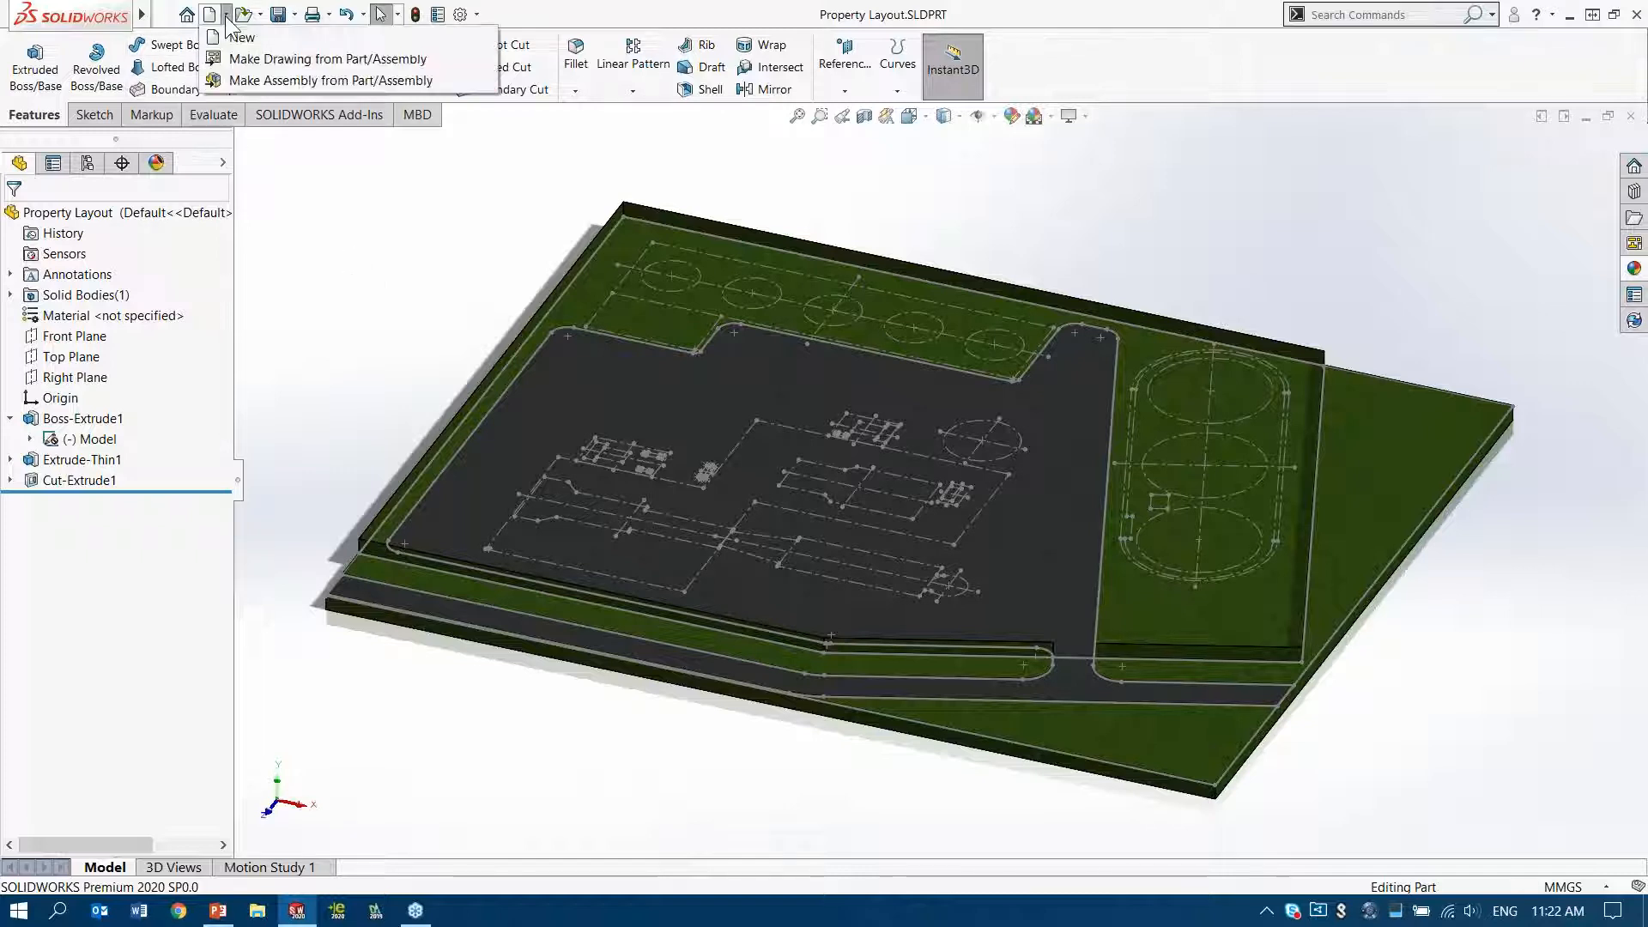
click(247, 80)
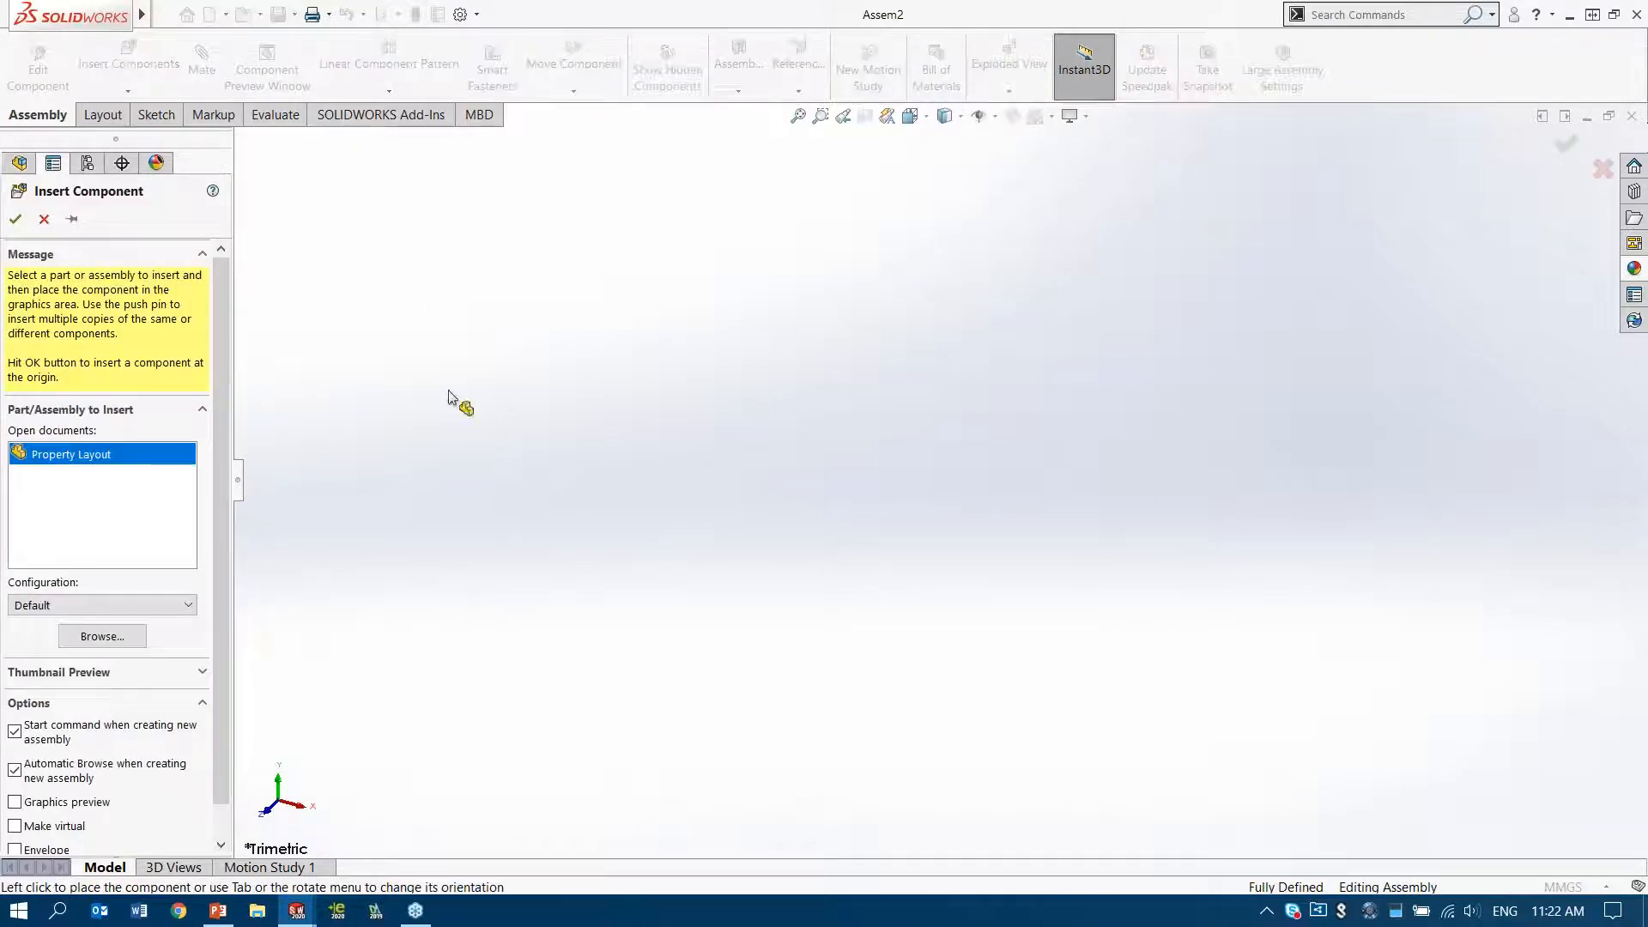
click(121, 453)
click(119, 452)
click(16, 218)
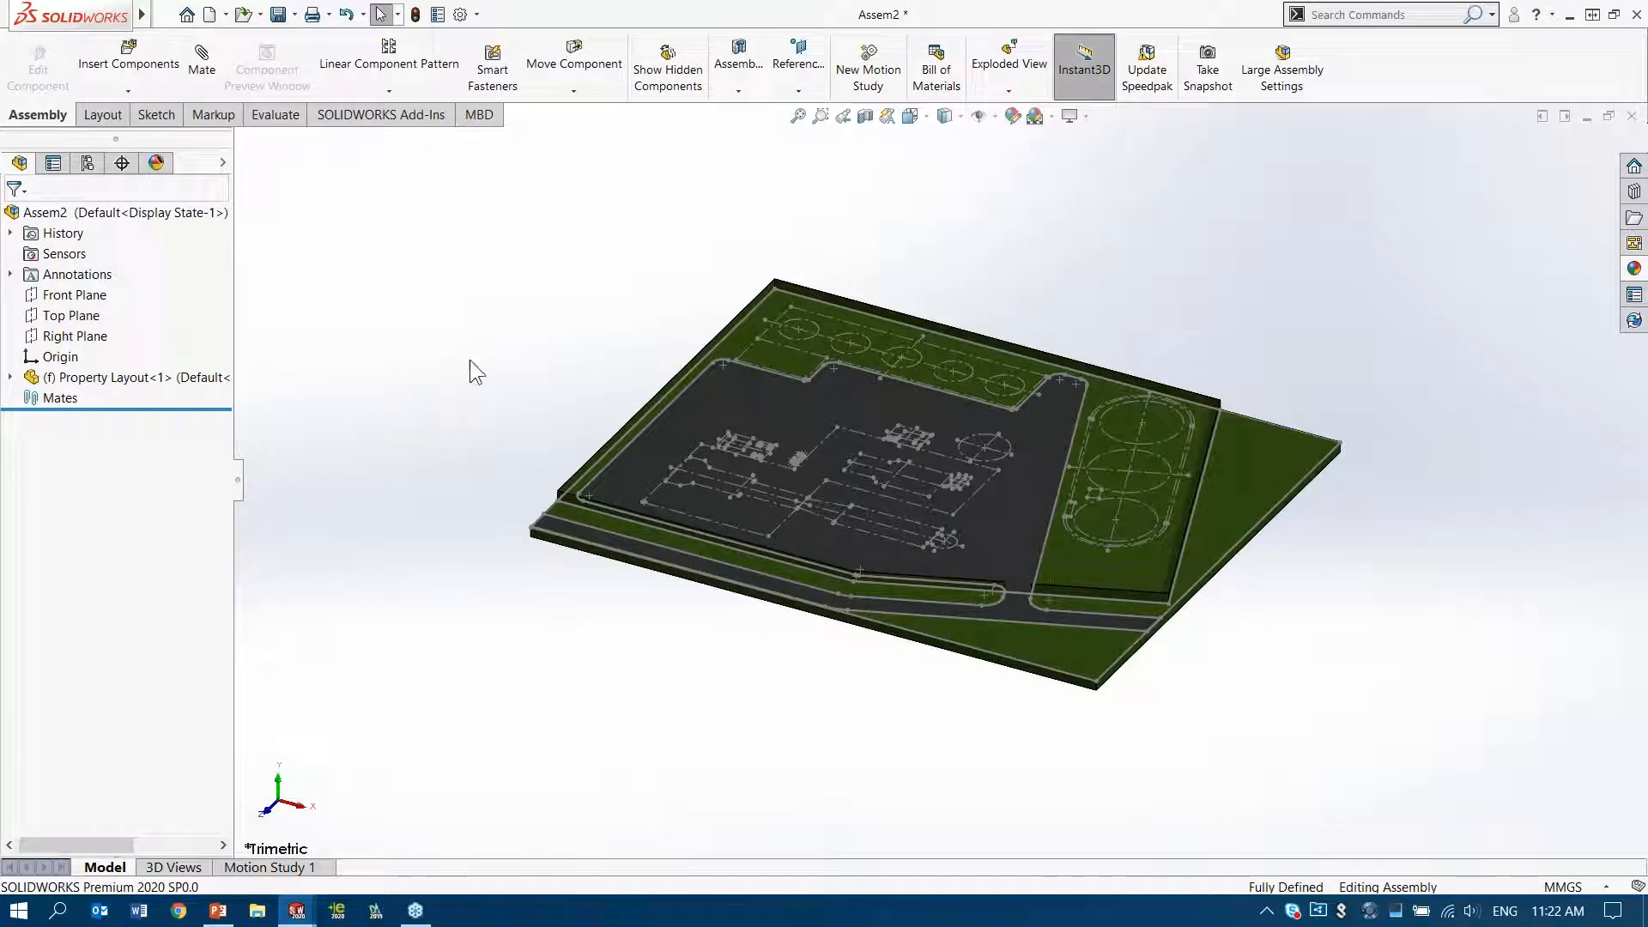
Save the assembly as Power Plant.SLDASM in the Plant & Process folder, replacing the existing file
key(ctrl+s)
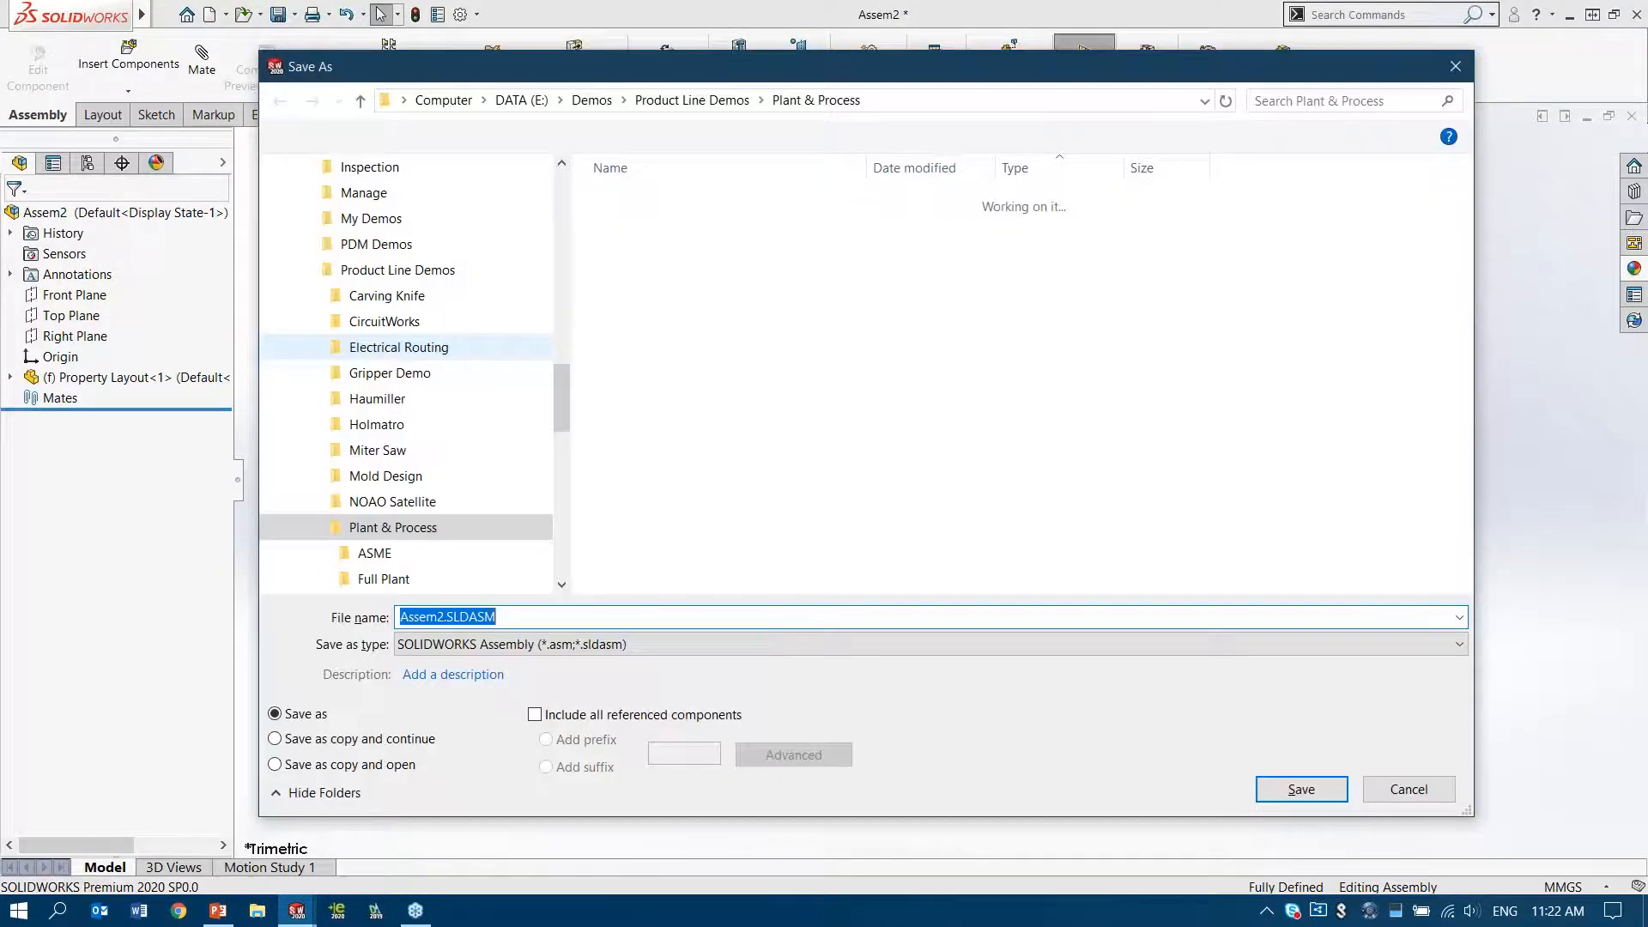
click(709, 445)
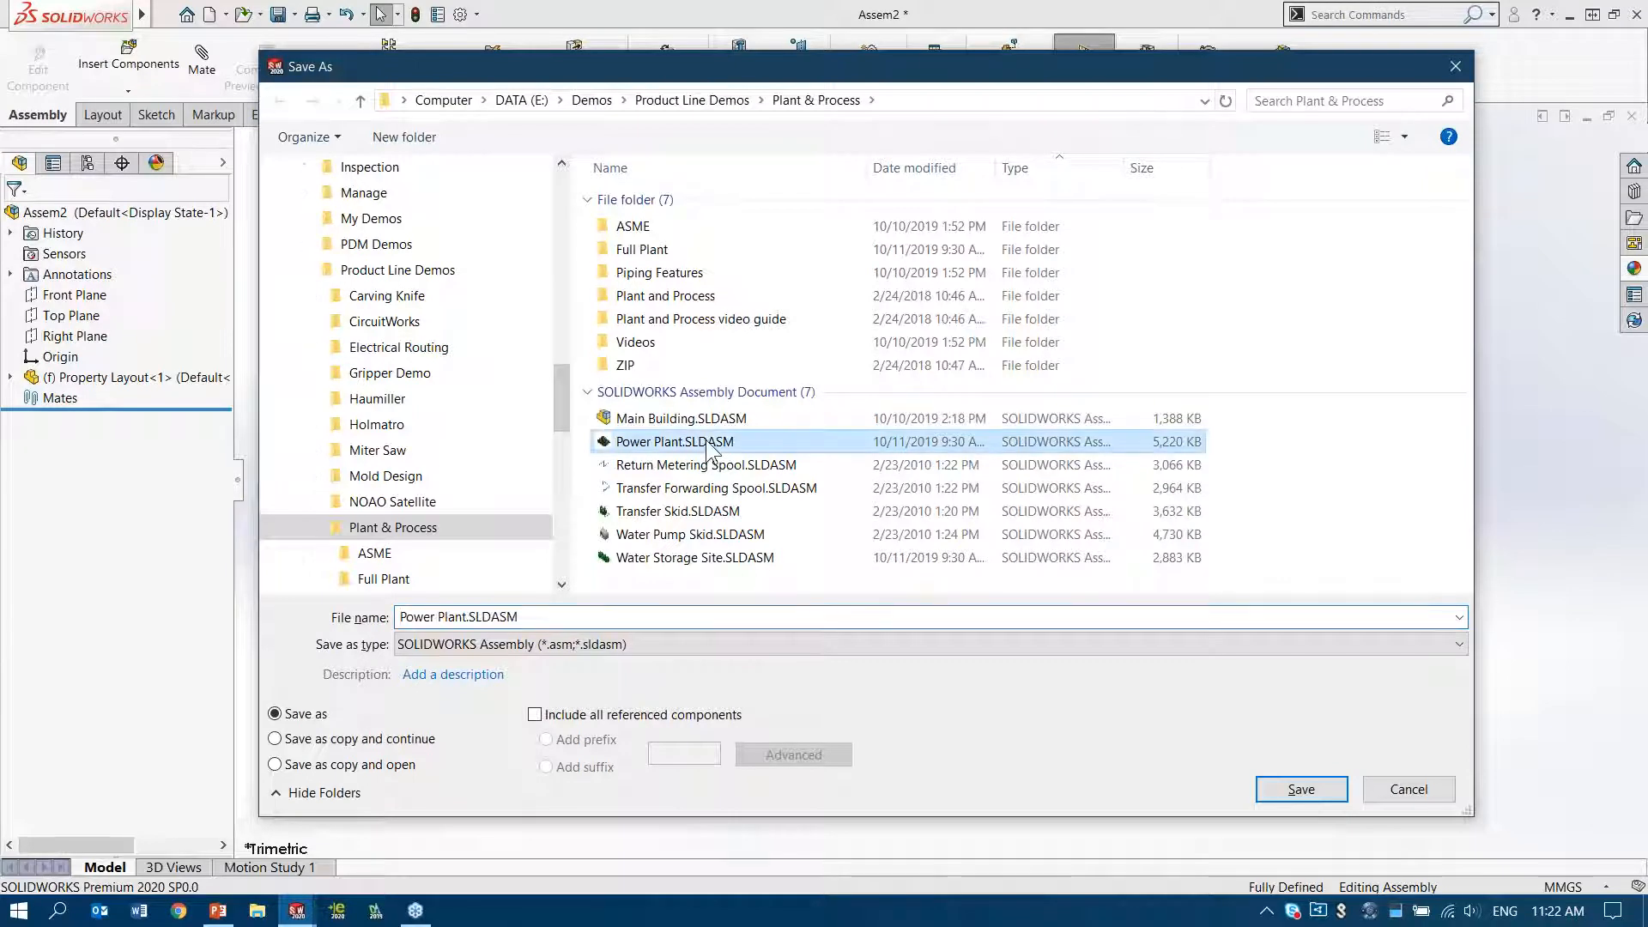
click(1300, 789)
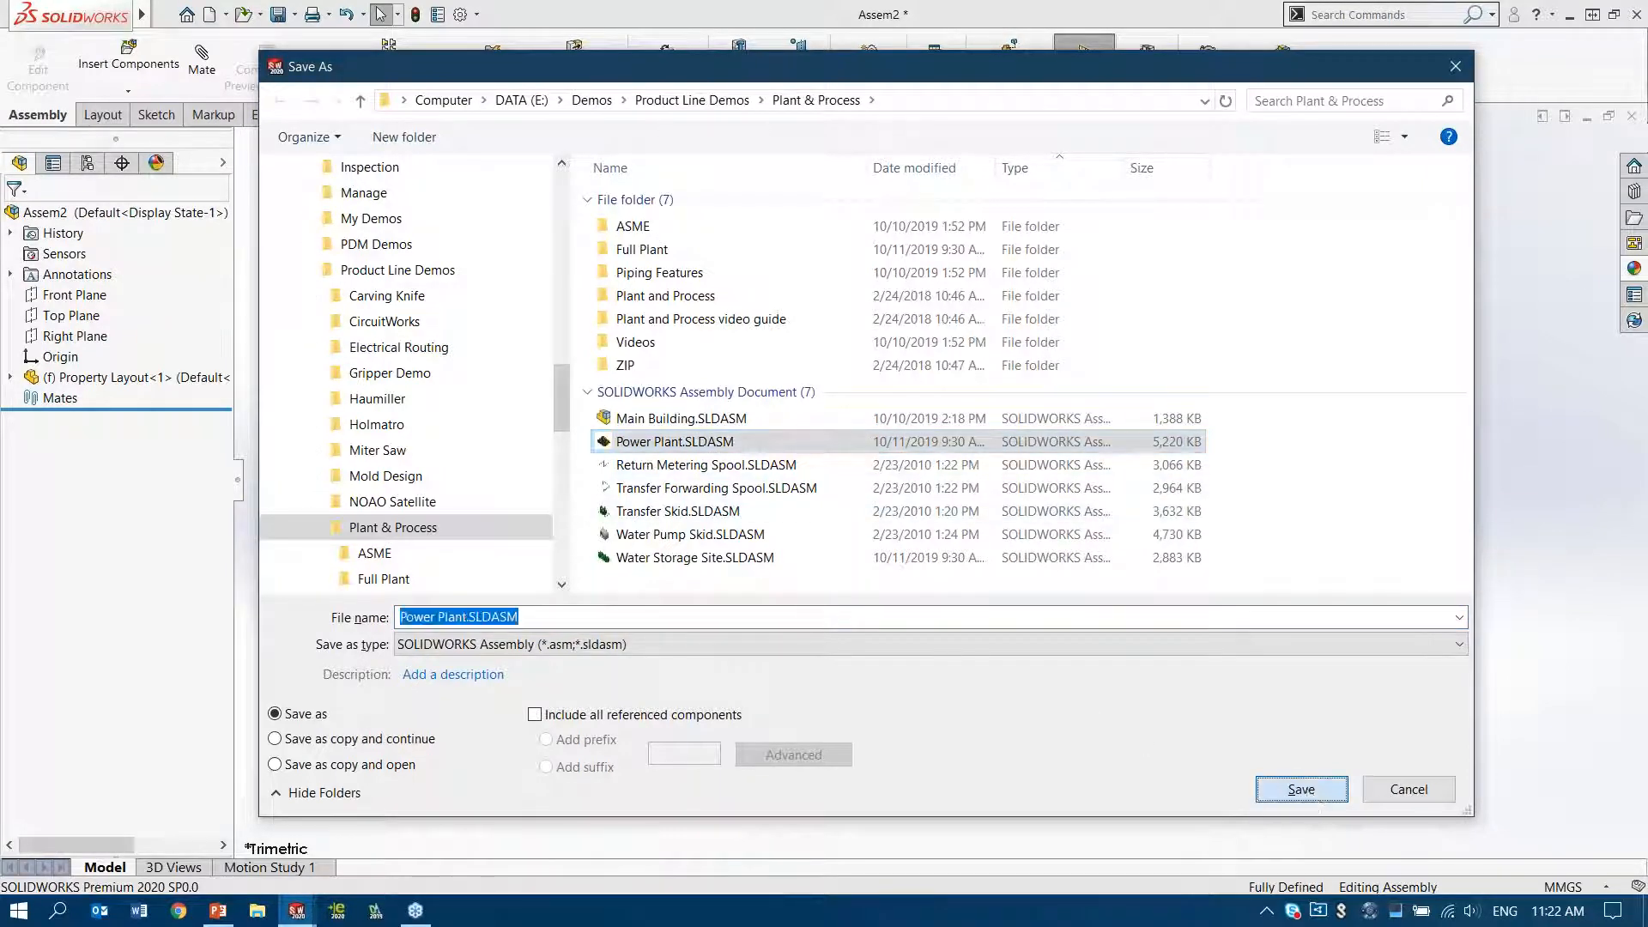
click(877, 461)
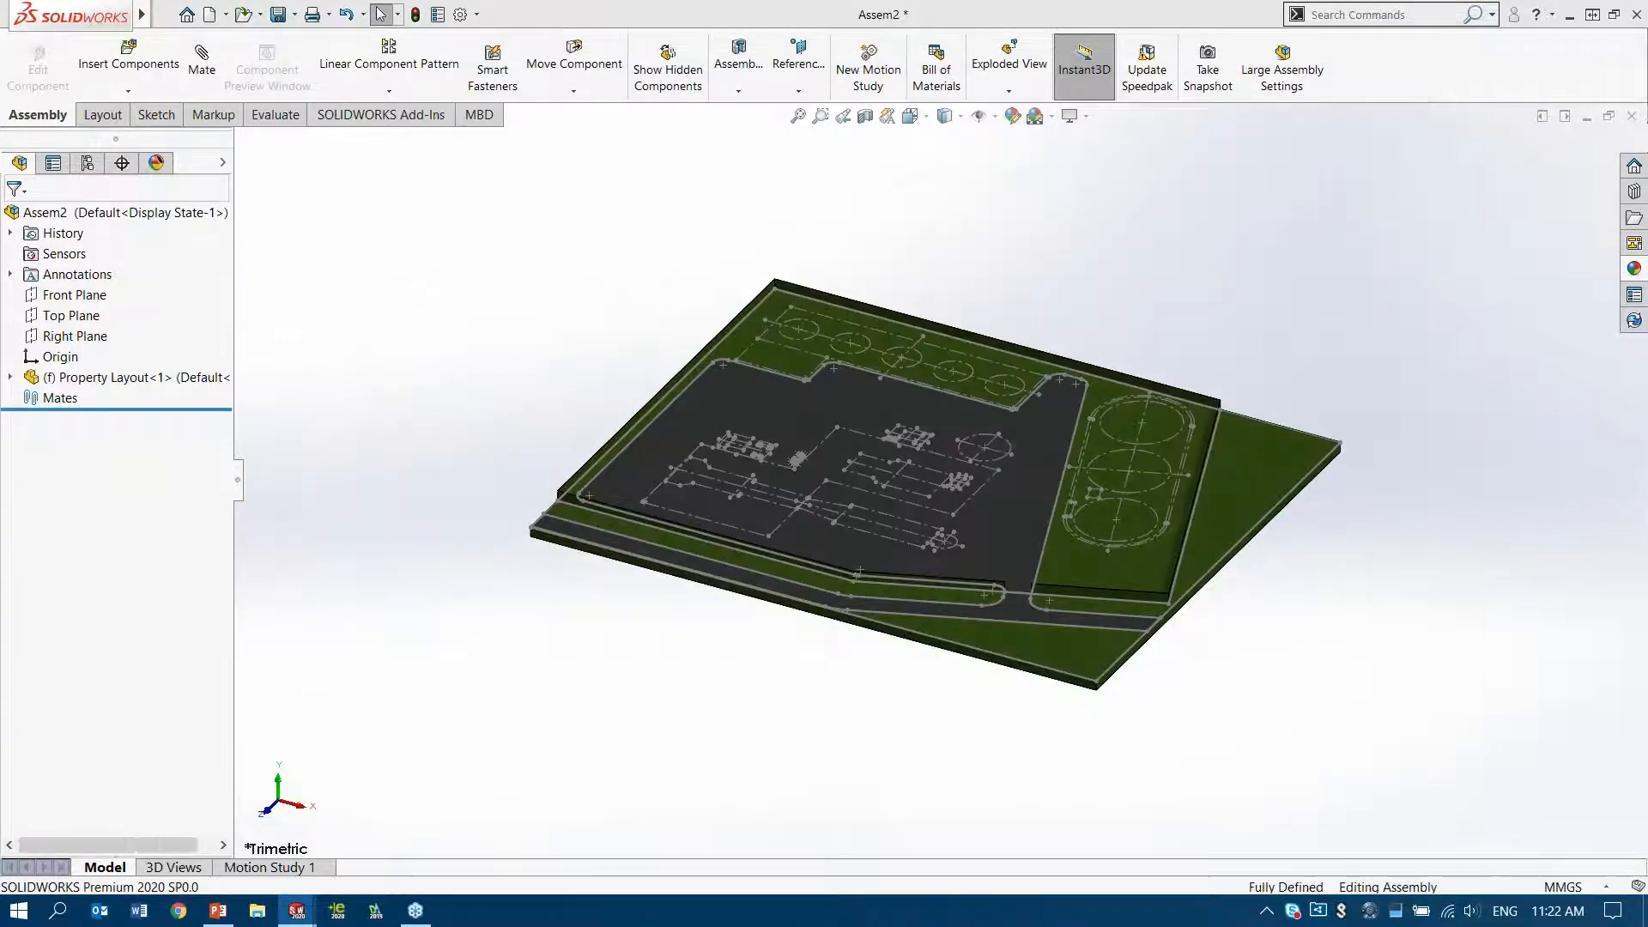
scroll(885, 438, down, 1)
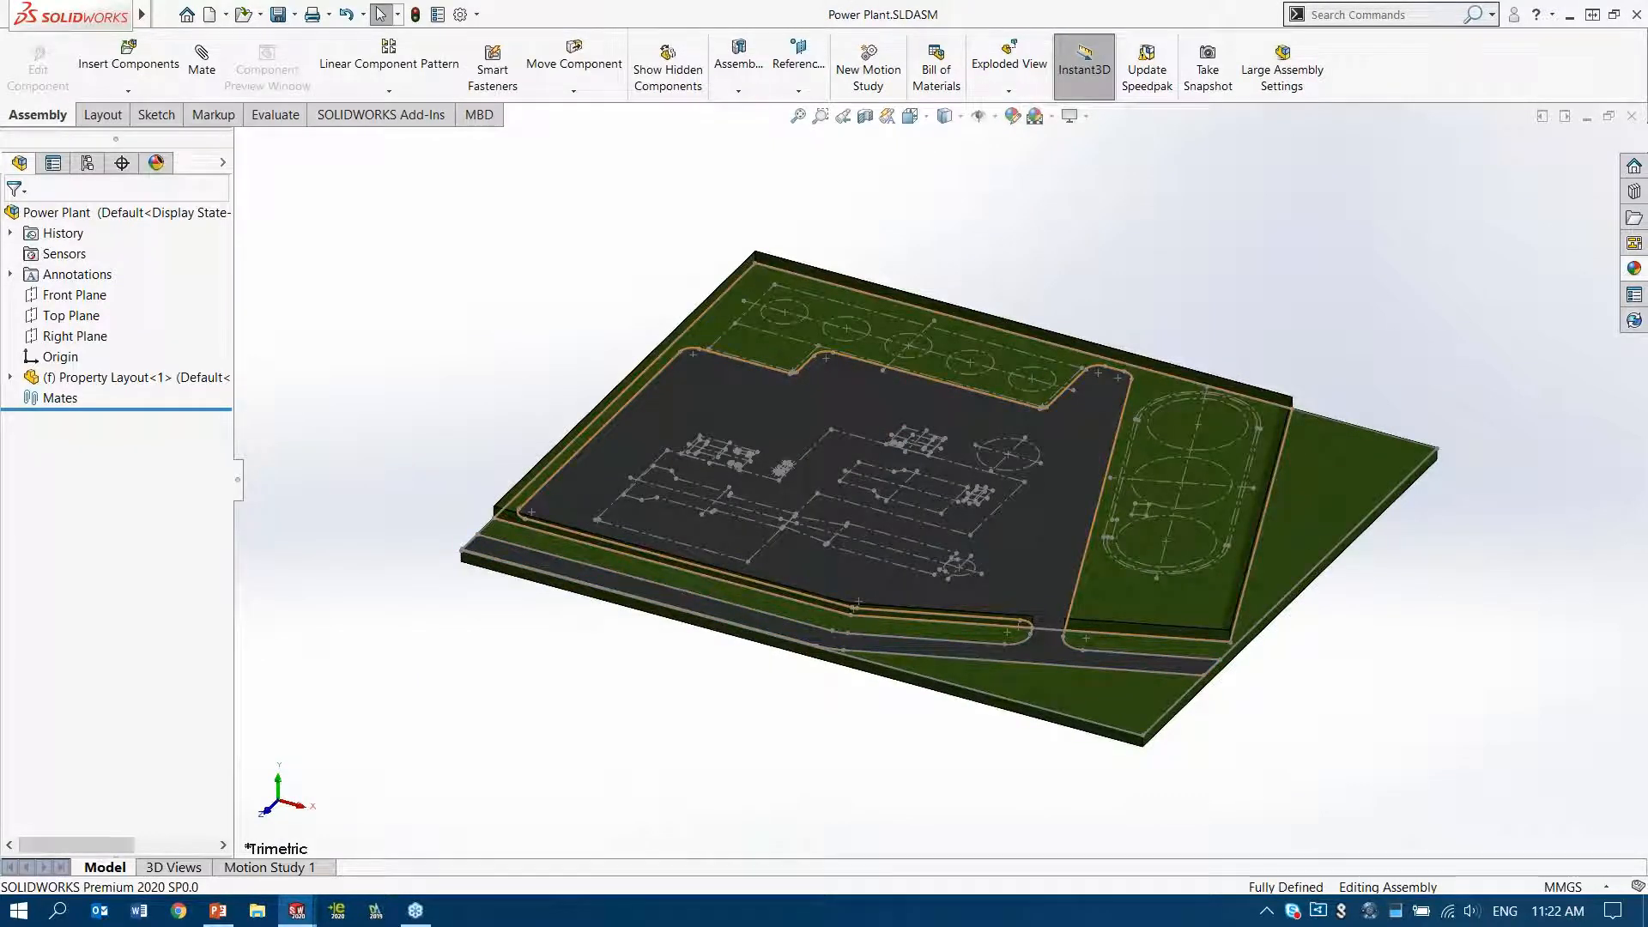
Insert the Main Building assembly and place it freely just outside the rear corner of the property
key(w)
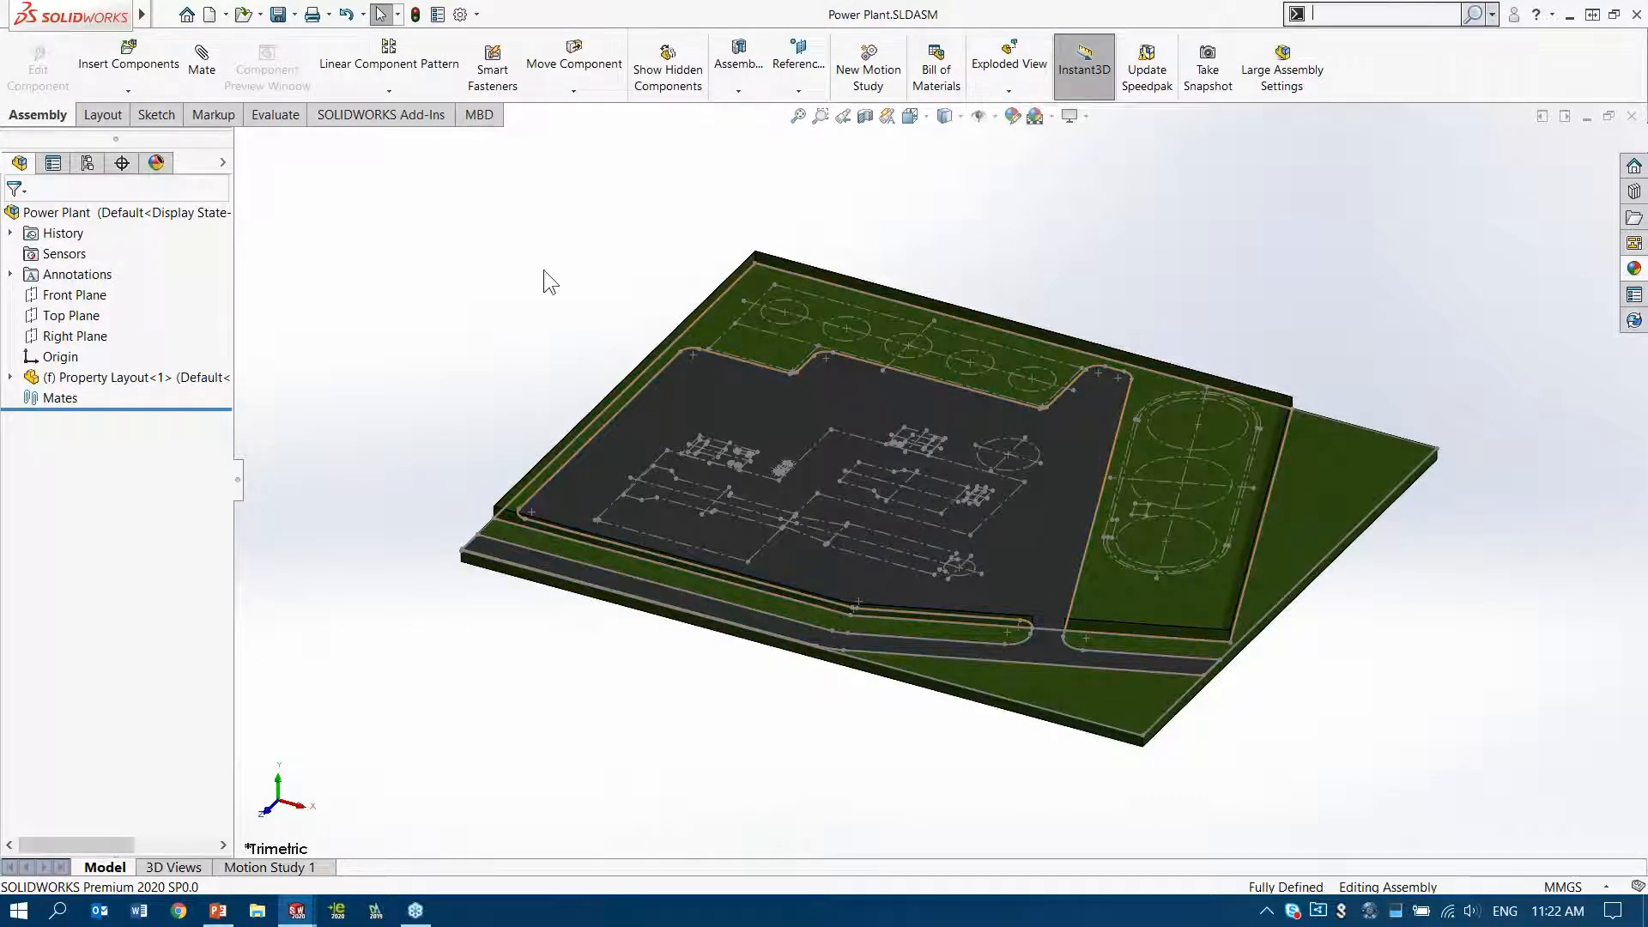
key(s)
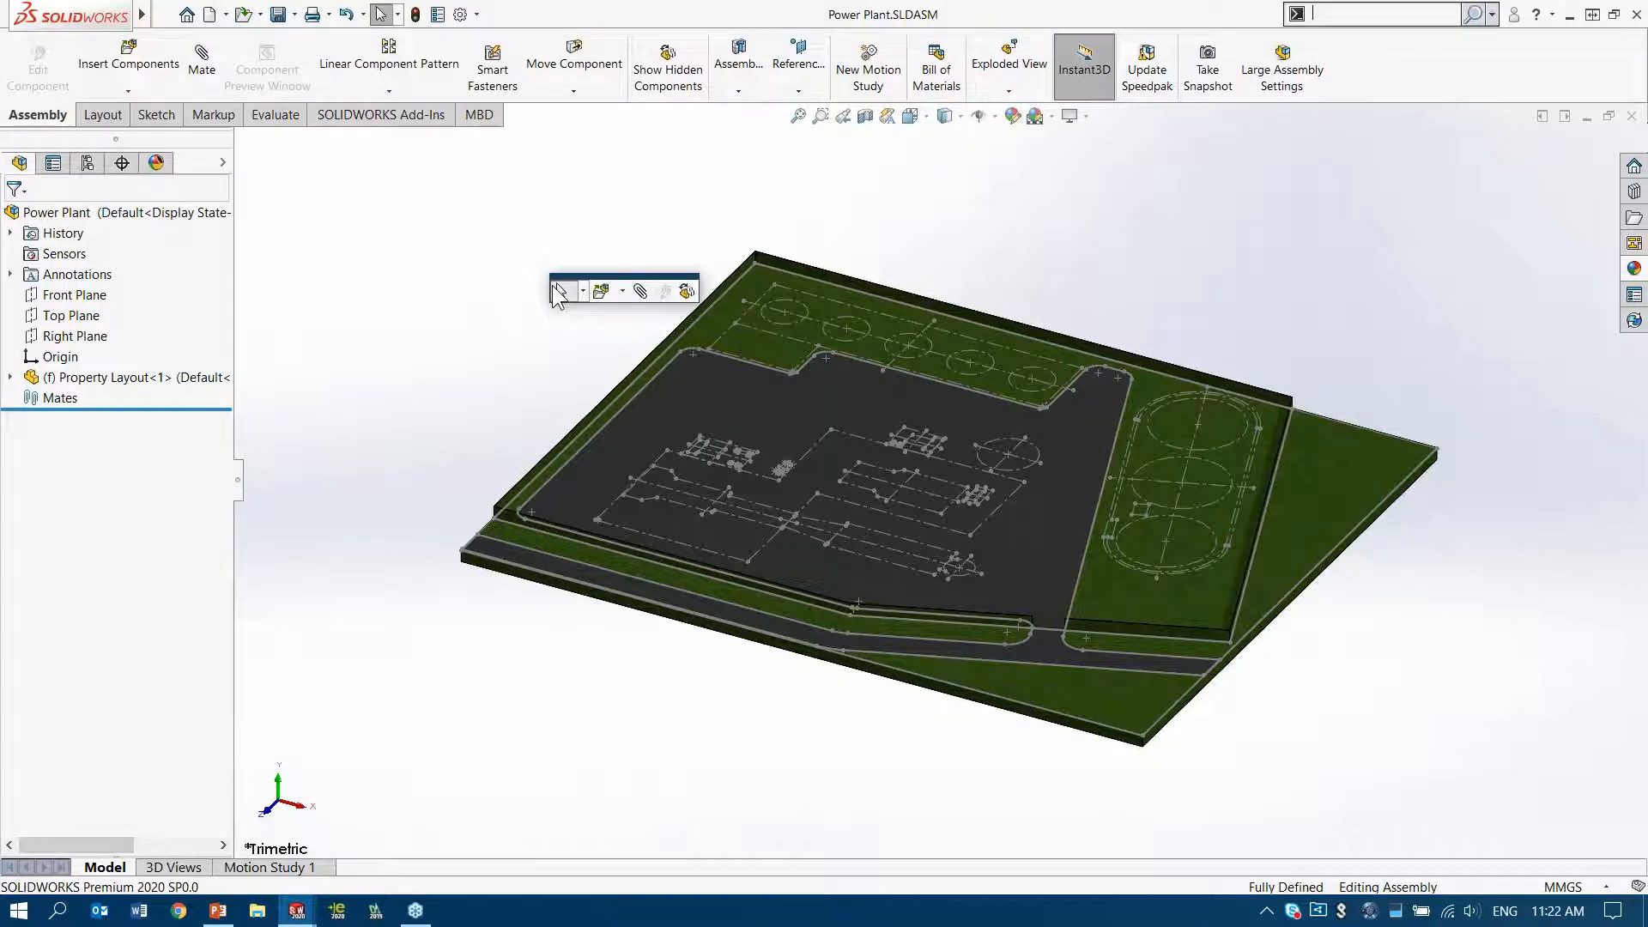
click(601, 291)
click(1306, 733)
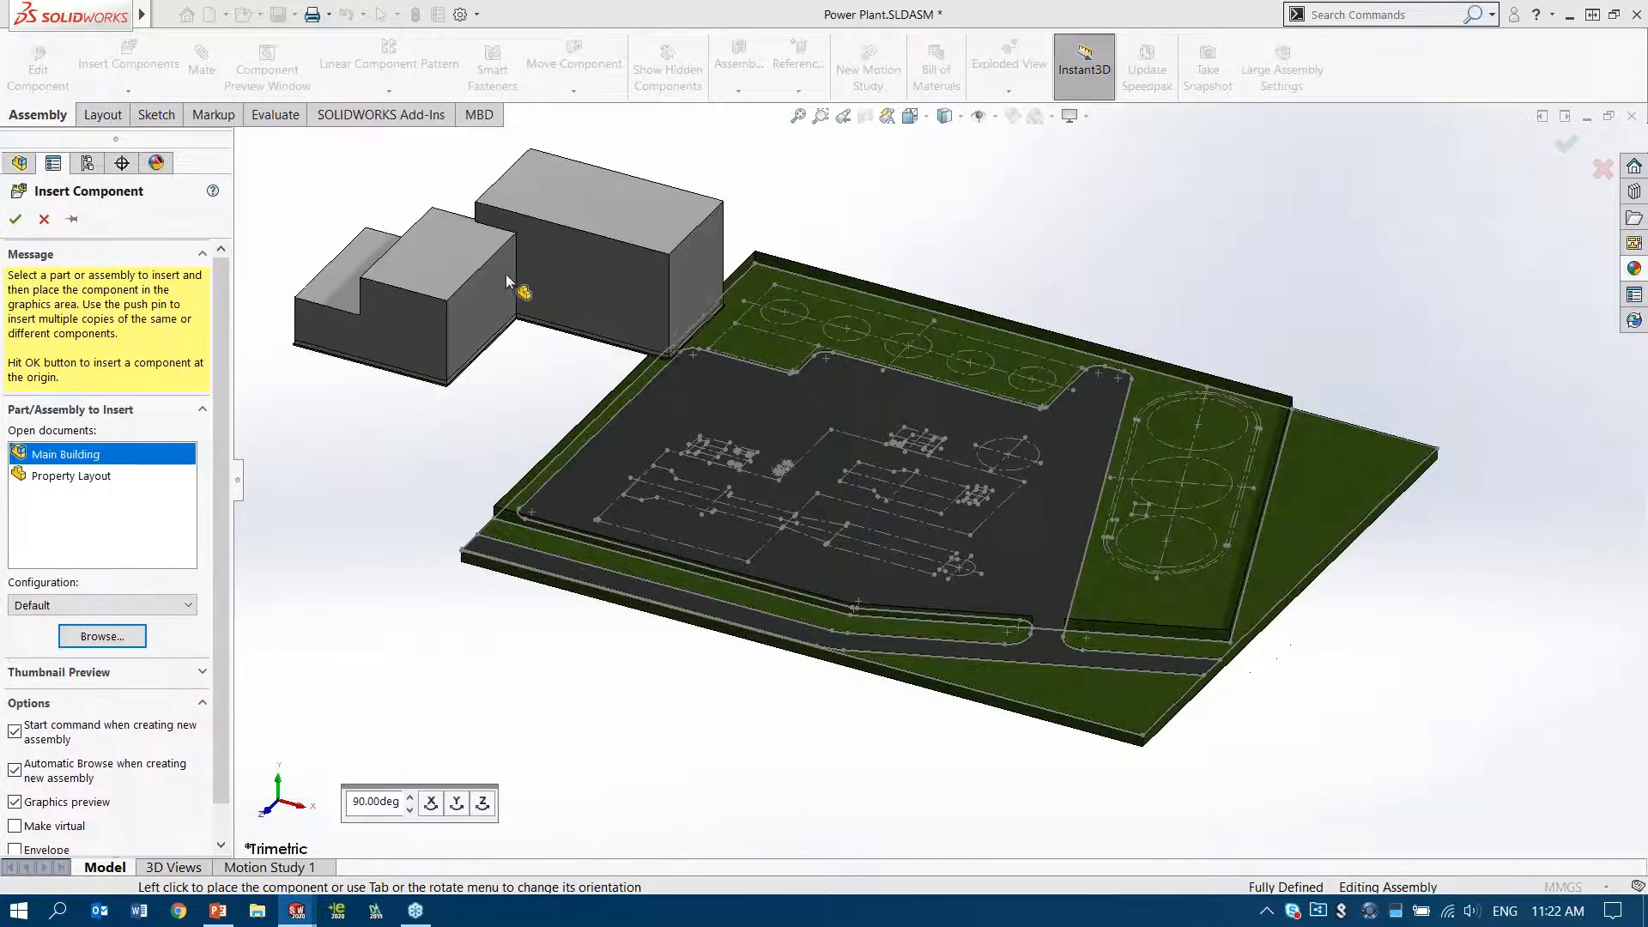
click(551, 260)
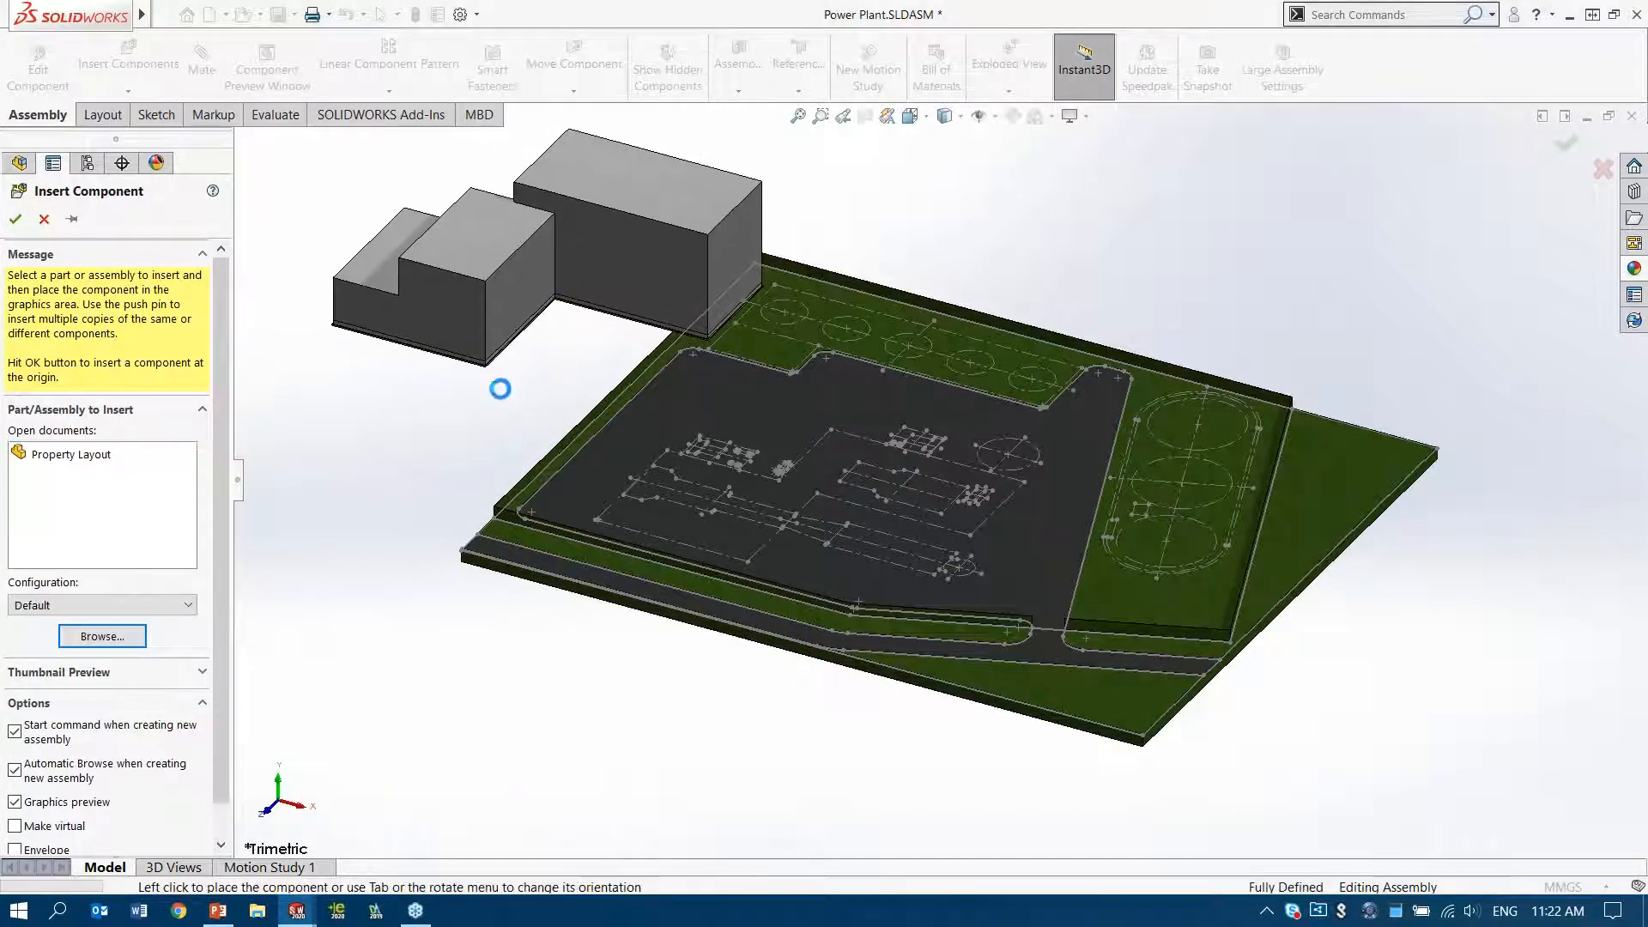
Make the outer shell component of the Main Building transparent to expose its steel frame
click(496, 229)
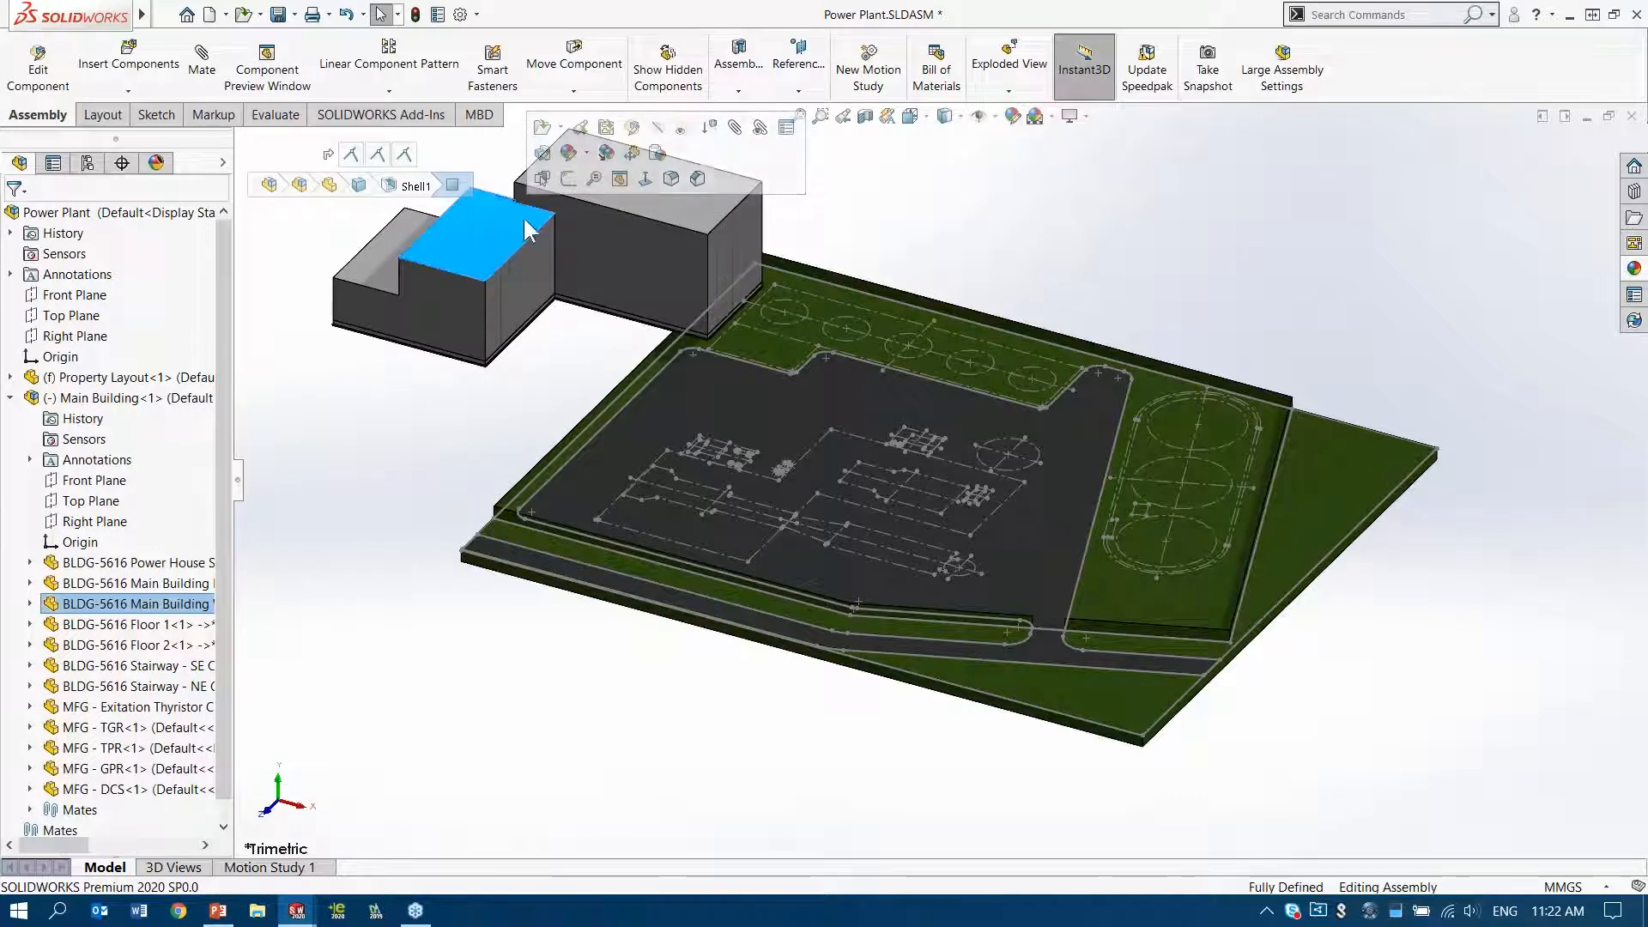
click(681, 129)
click(1002, 196)
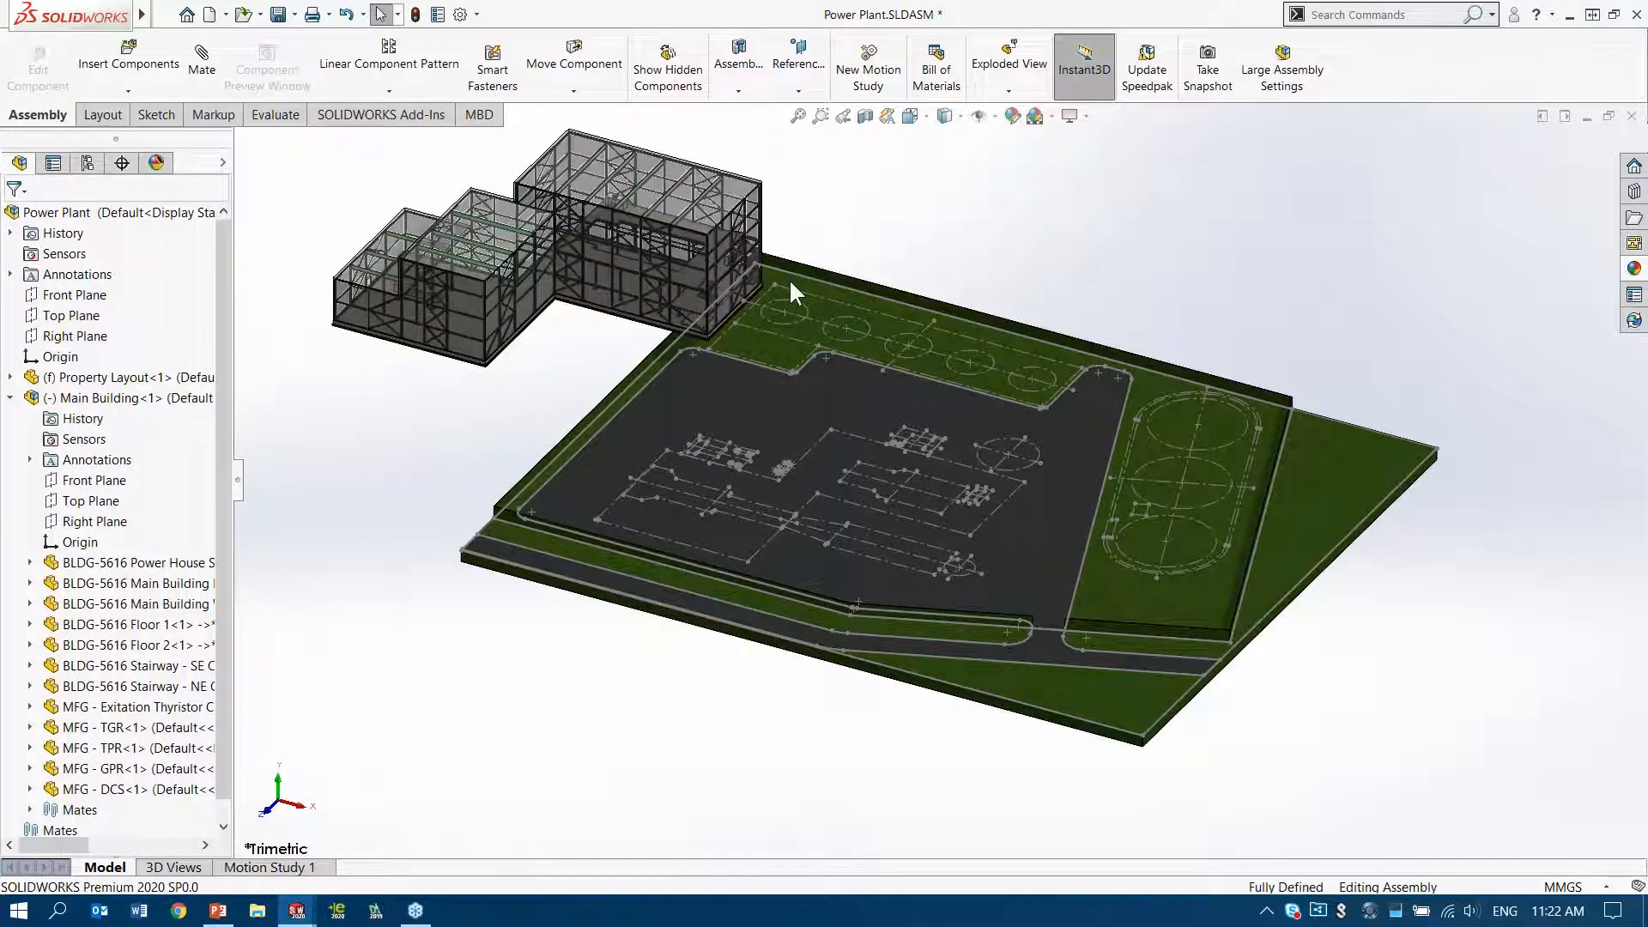
Move the Main Building closer to its outline on the site layout and collapse all items in the feature tree
scroll(496, 328, down, 1)
scroll(496, 328, down, 3)
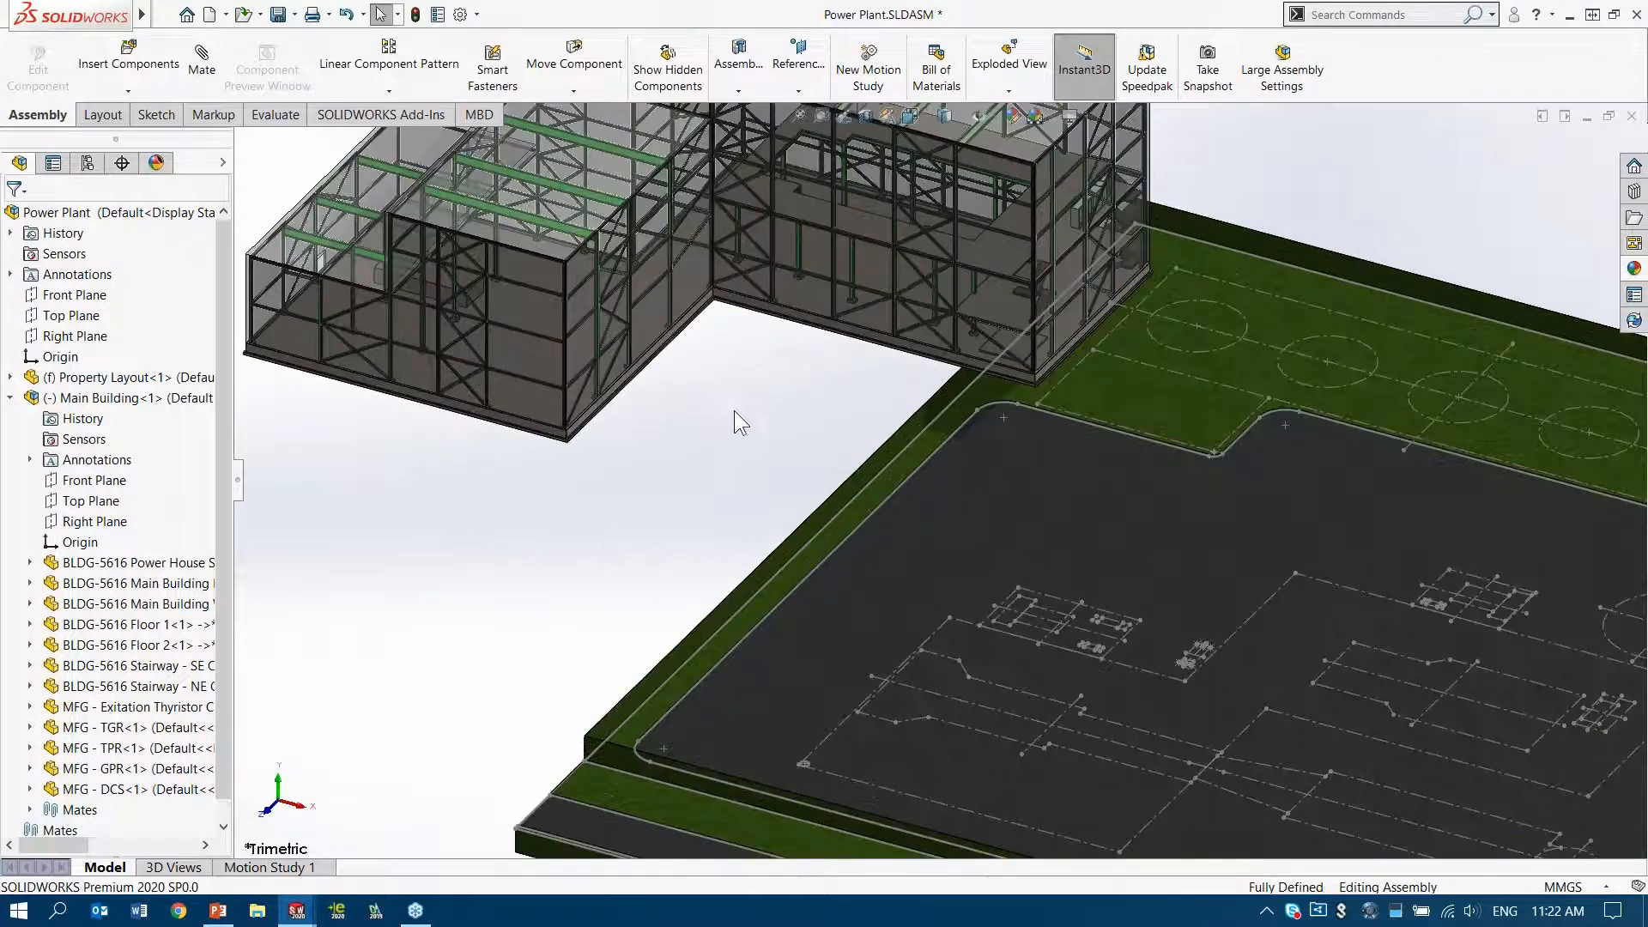
drag(567, 442, 738, 539)
ctrl+middle_drag(552, 508, 559, 381)
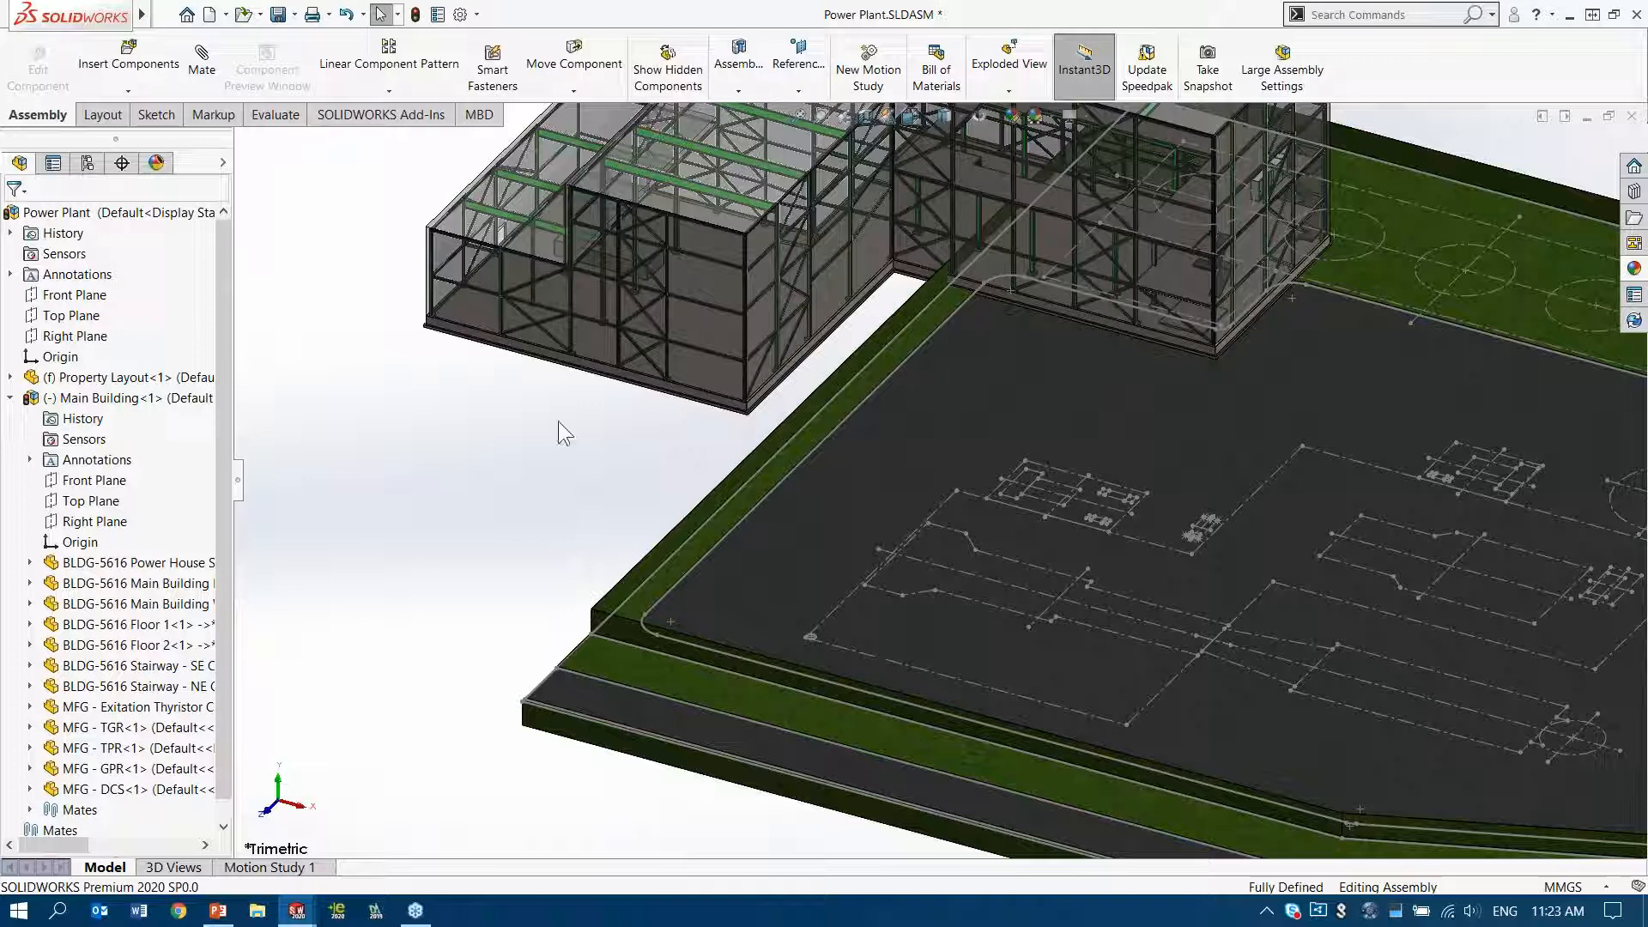
key(shift+c)
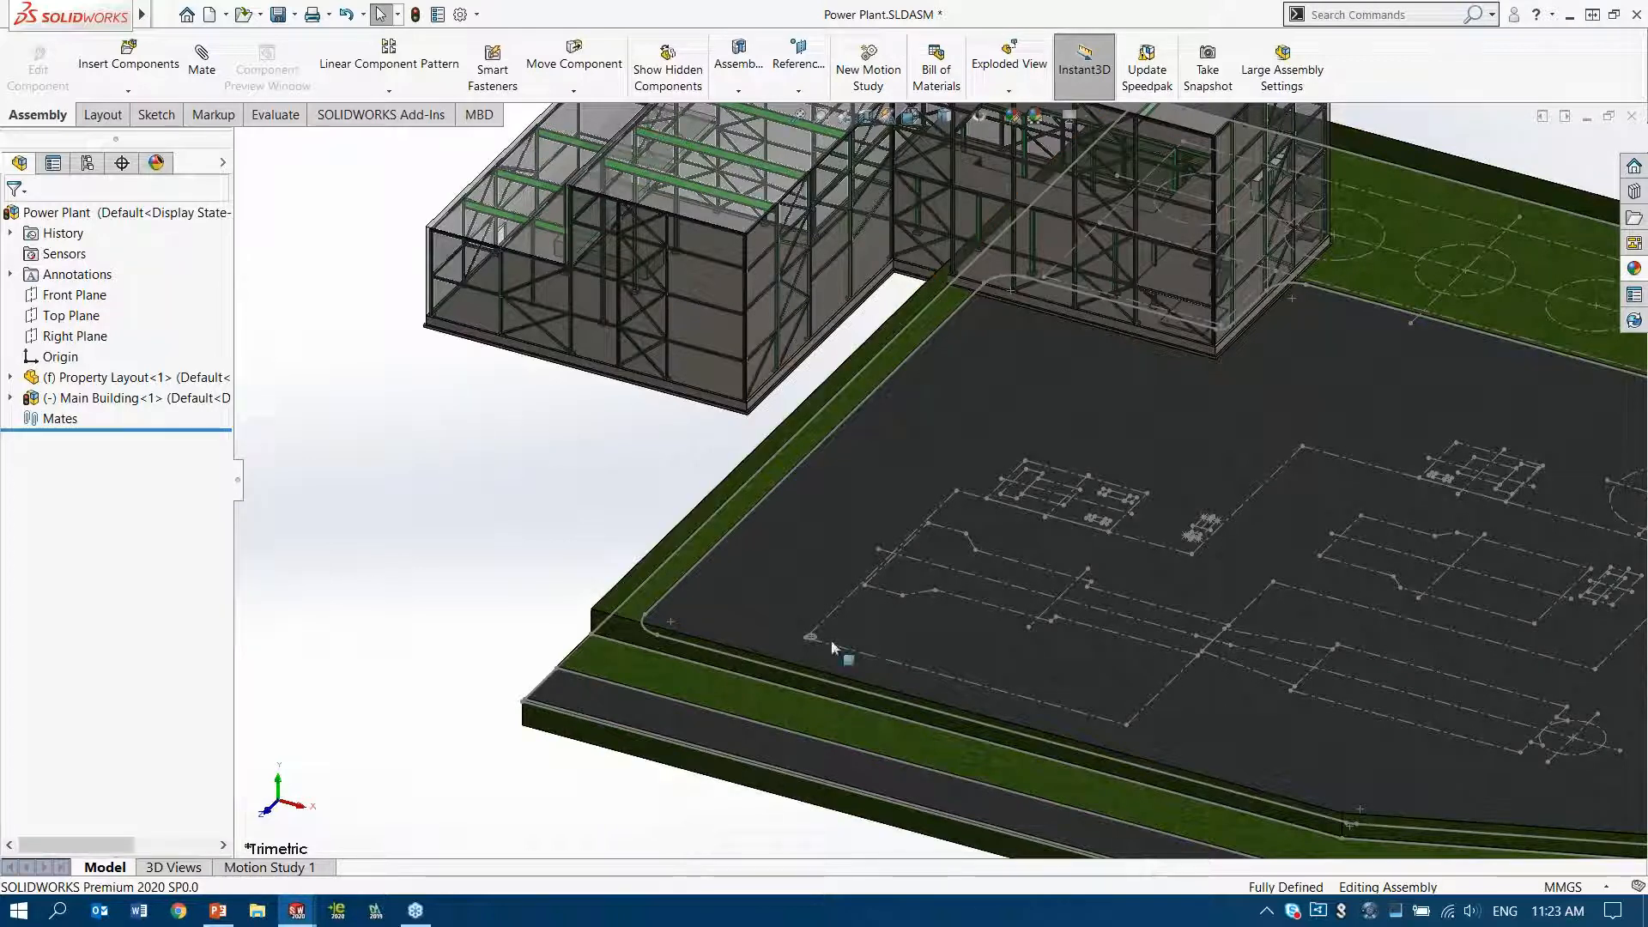
Mate the Main Building's origin coincident with its insertion point on the Property Layout, with Align axes enabled
scroll(838, 645, down, 2)
scroll(838, 637, down, 6)
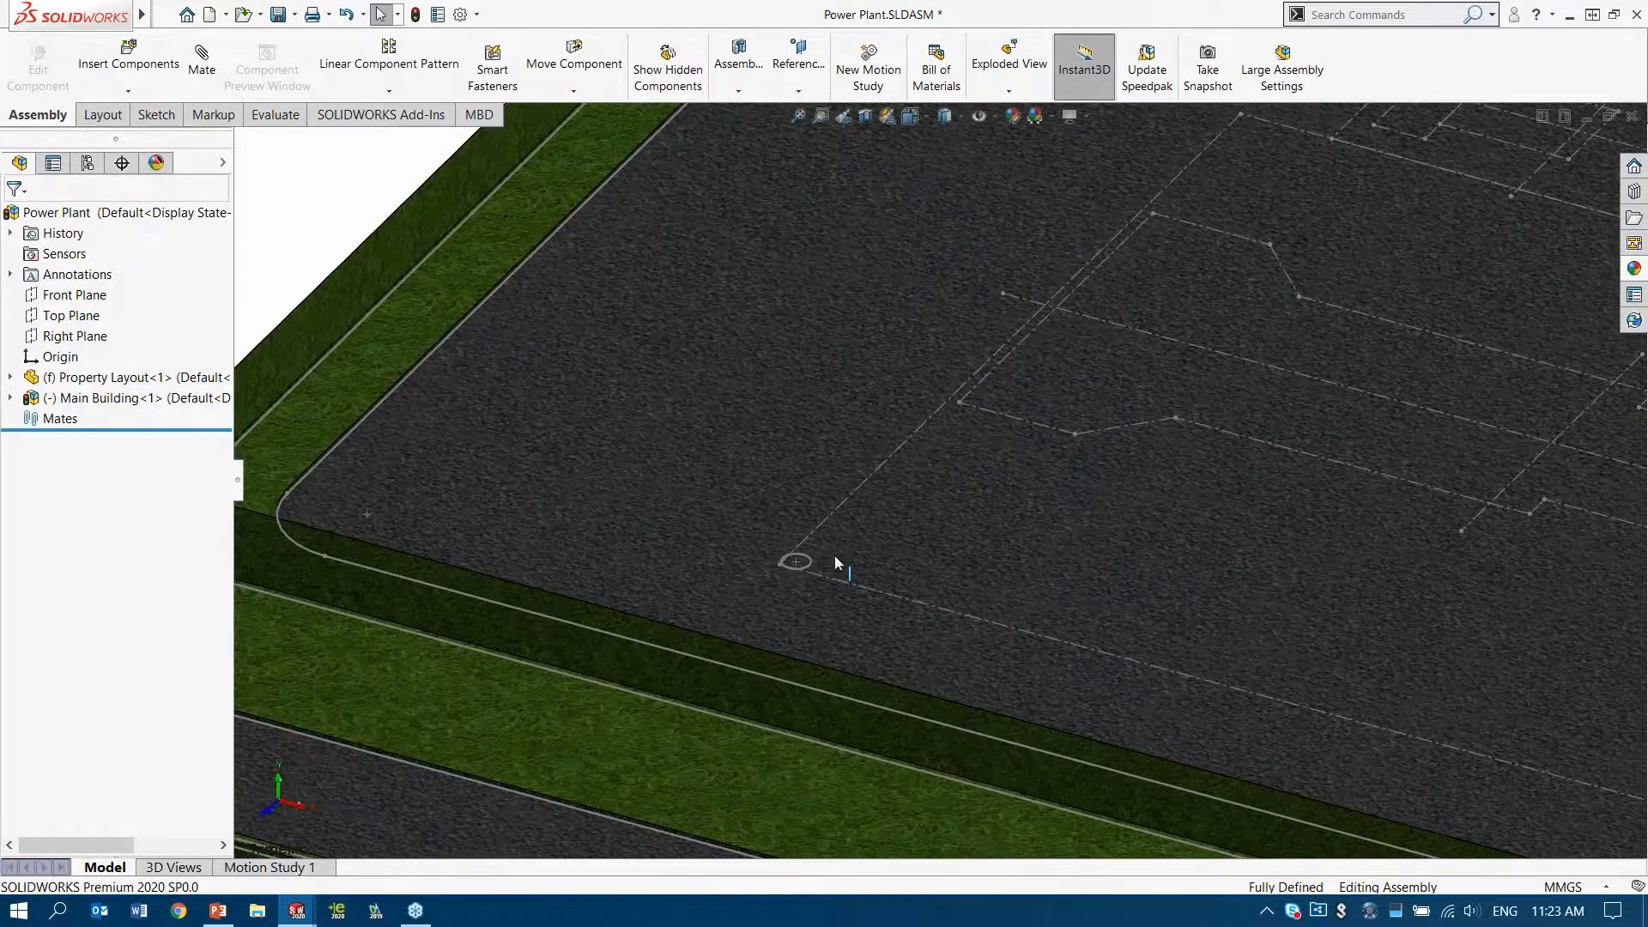
scroll(798, 566, down, 1)
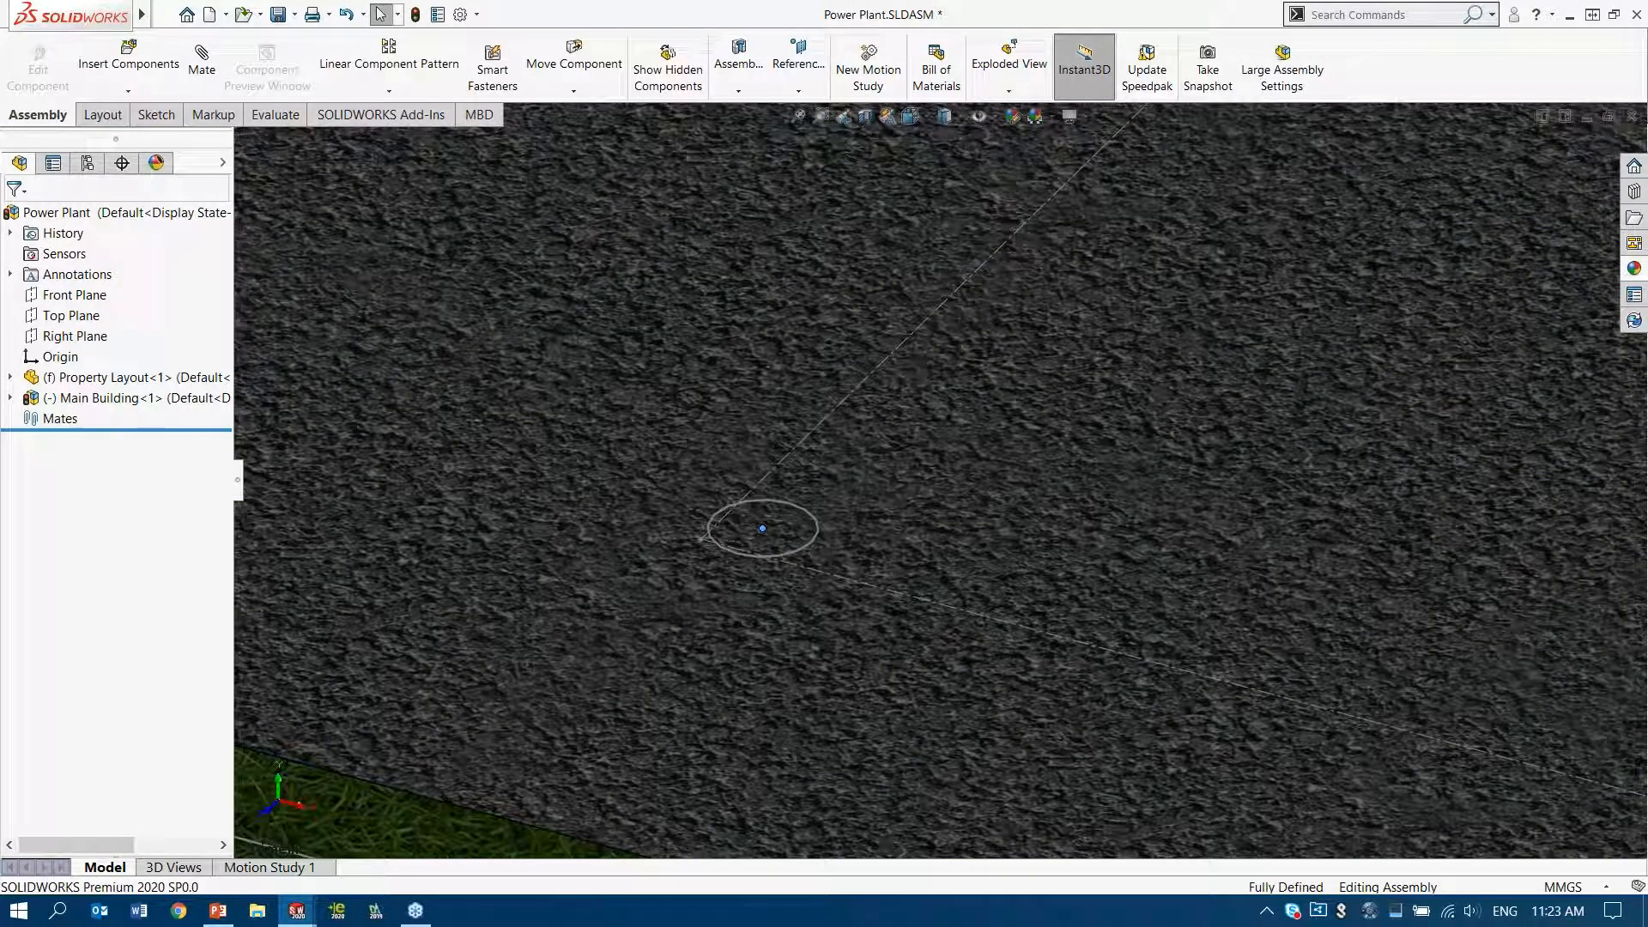
click(765, 525)
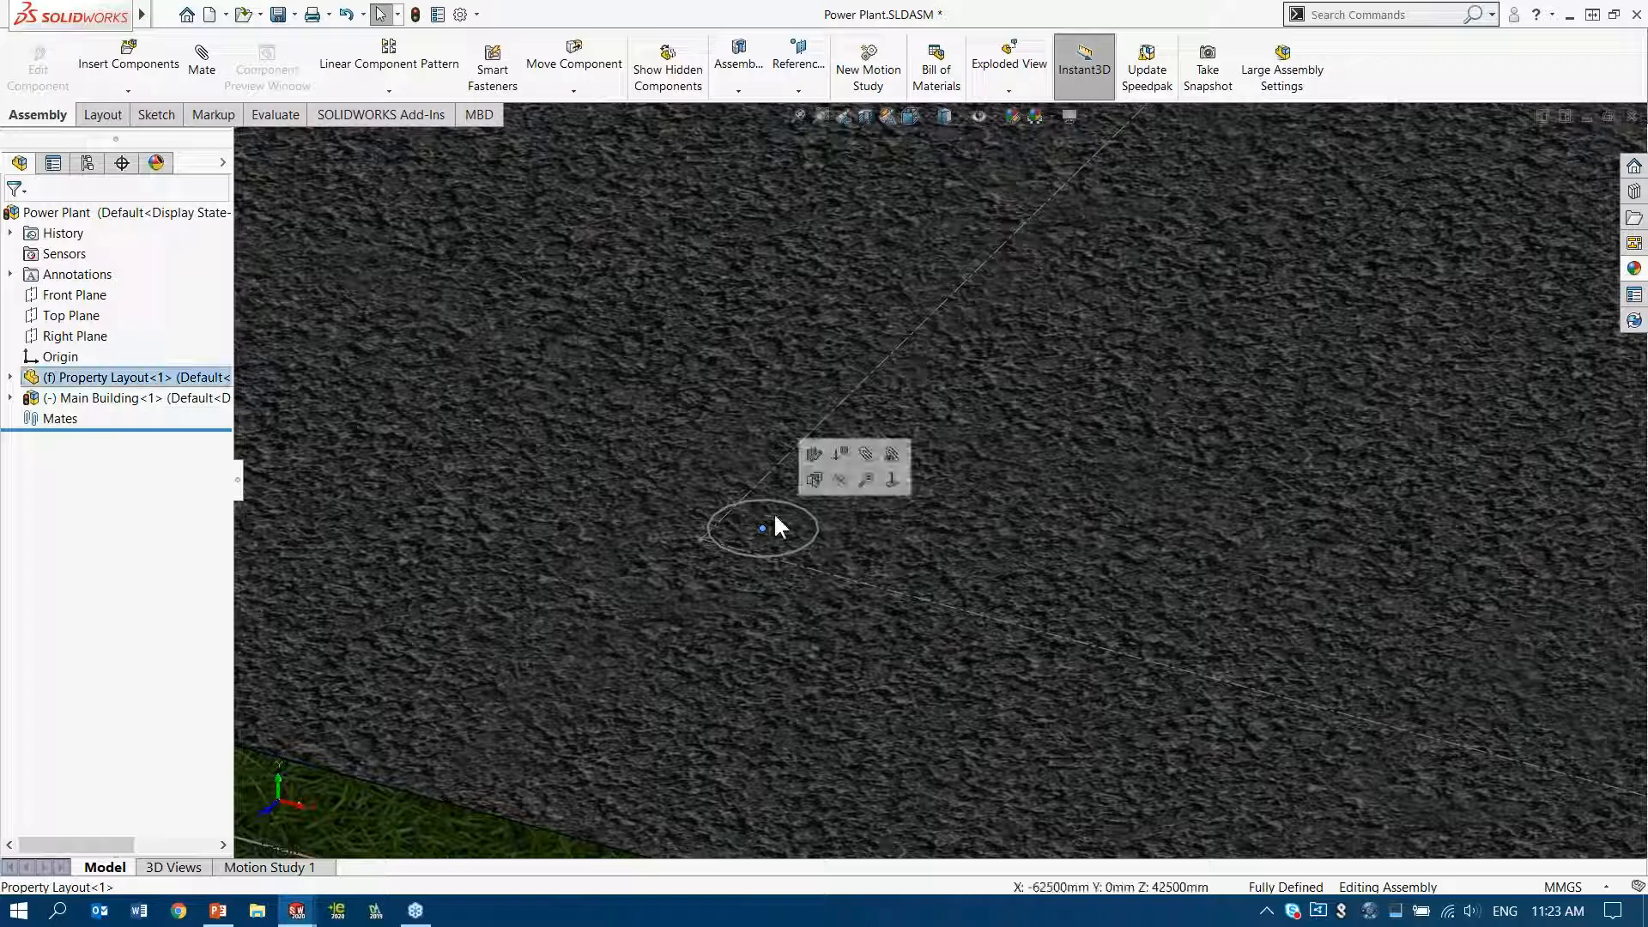
click(867, 455)
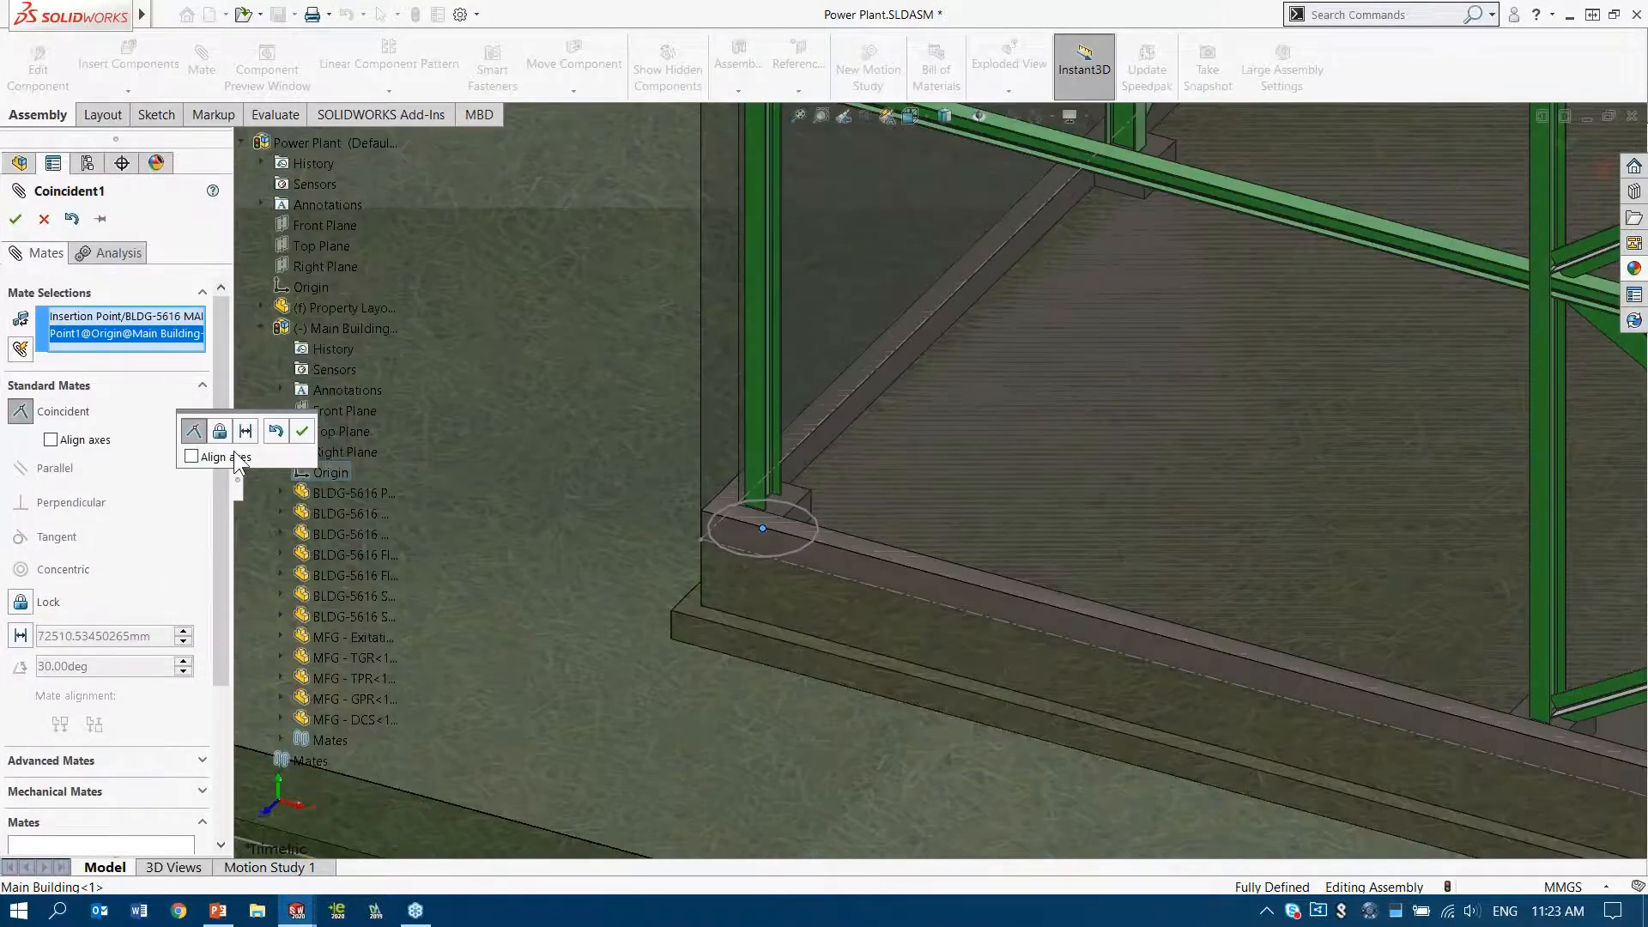
click(191, 455)
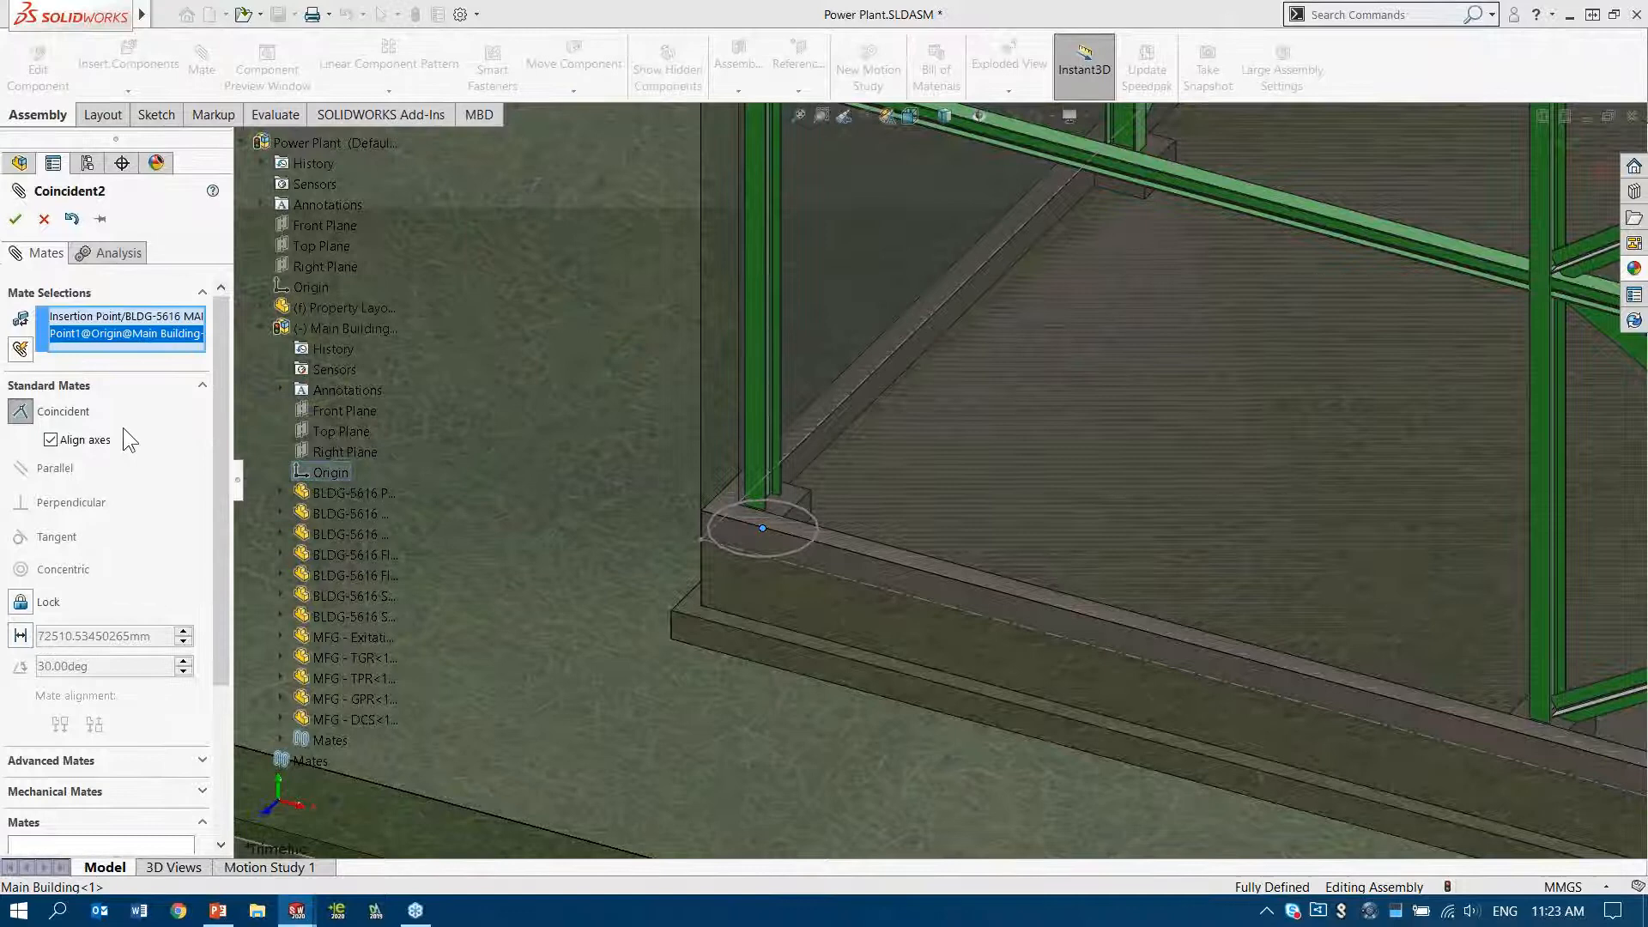
click(16, 219)
click(15, 219)
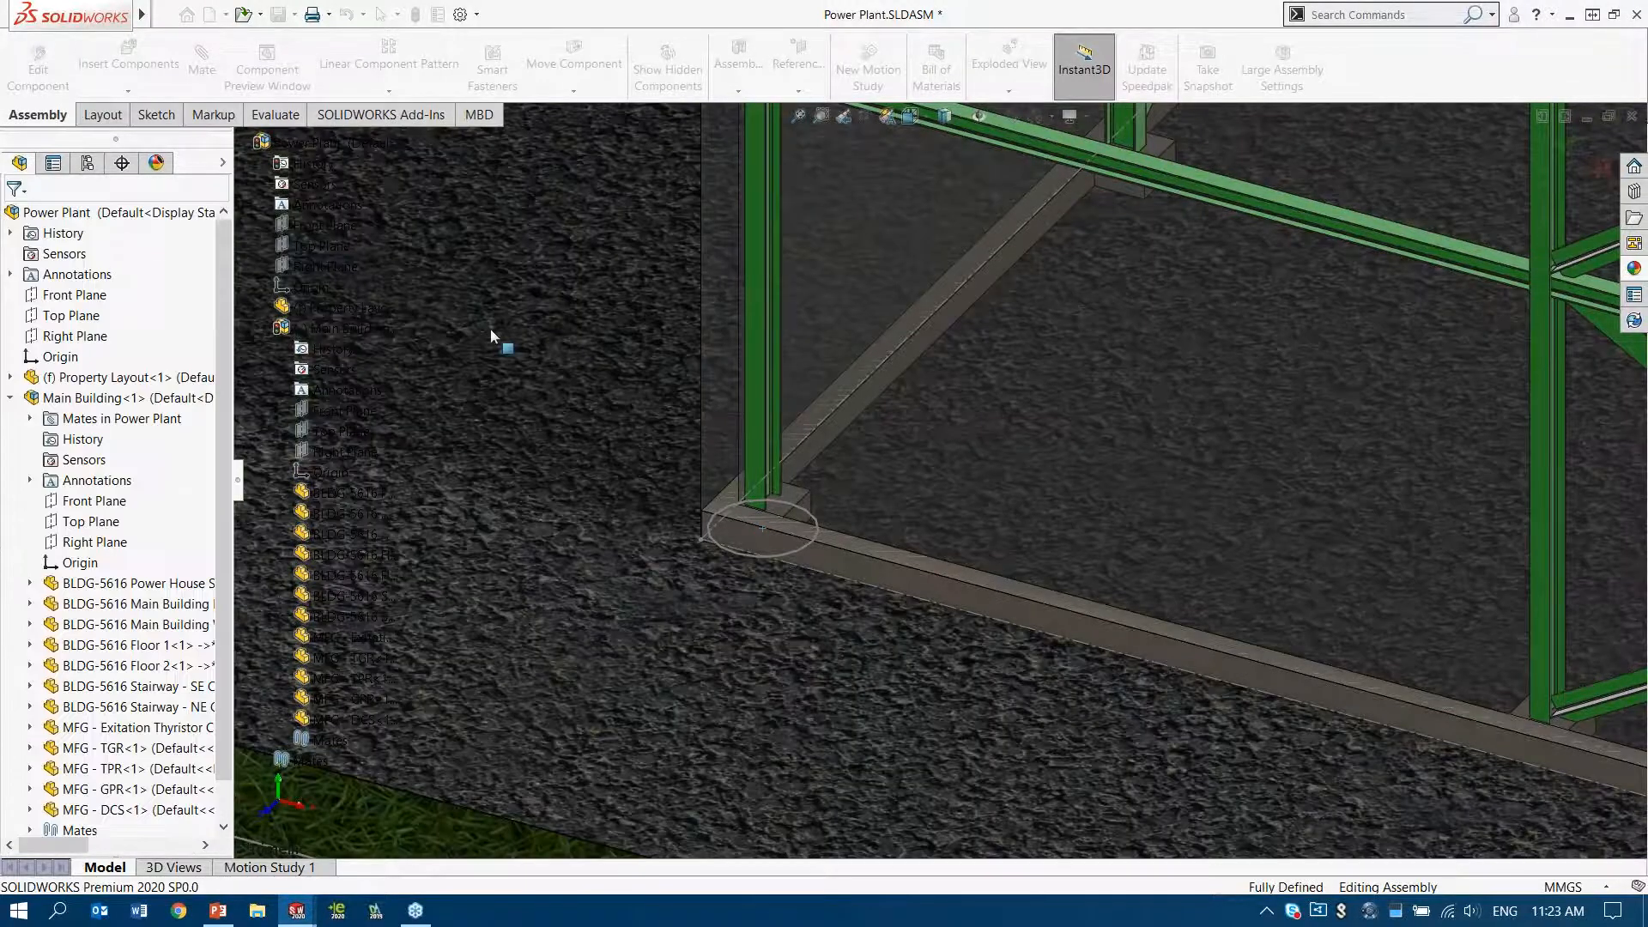
Examine the Main Building's placement and orientation on the site layout from several angles and distances
scroll(575, 376, up, 6)
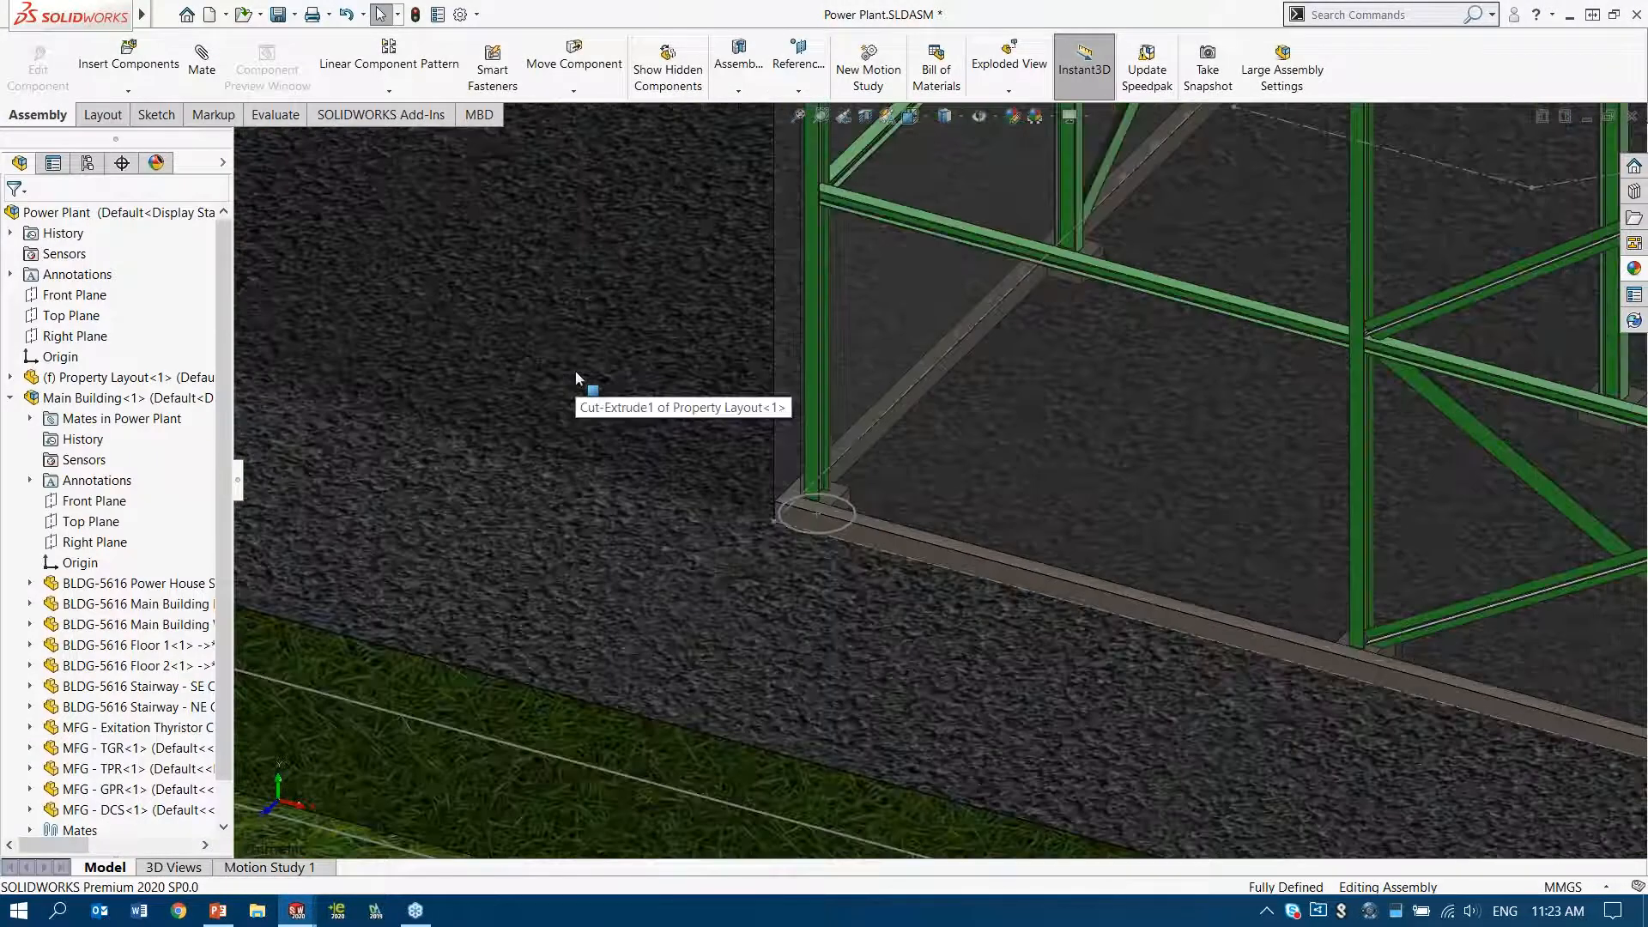
scroll(575, 376, up, 5)
ctrl+middle_drag(1079, 336, 534, 392)
scroll(790, 389, up, 6)
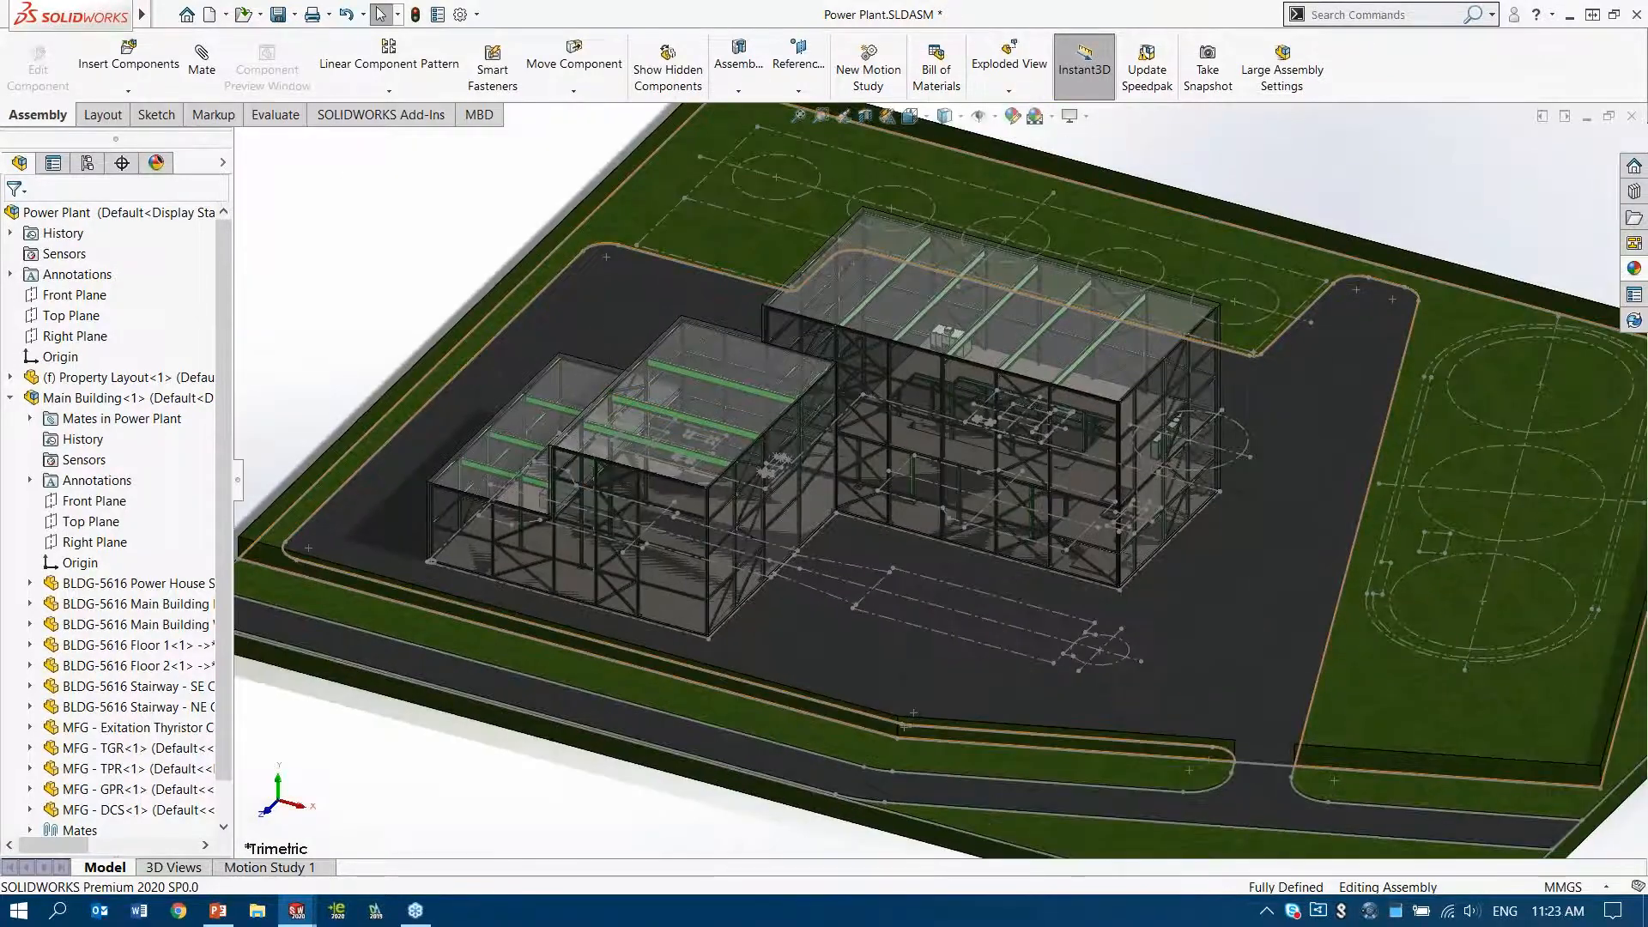
middle_drag(436, 251, 435, 278)
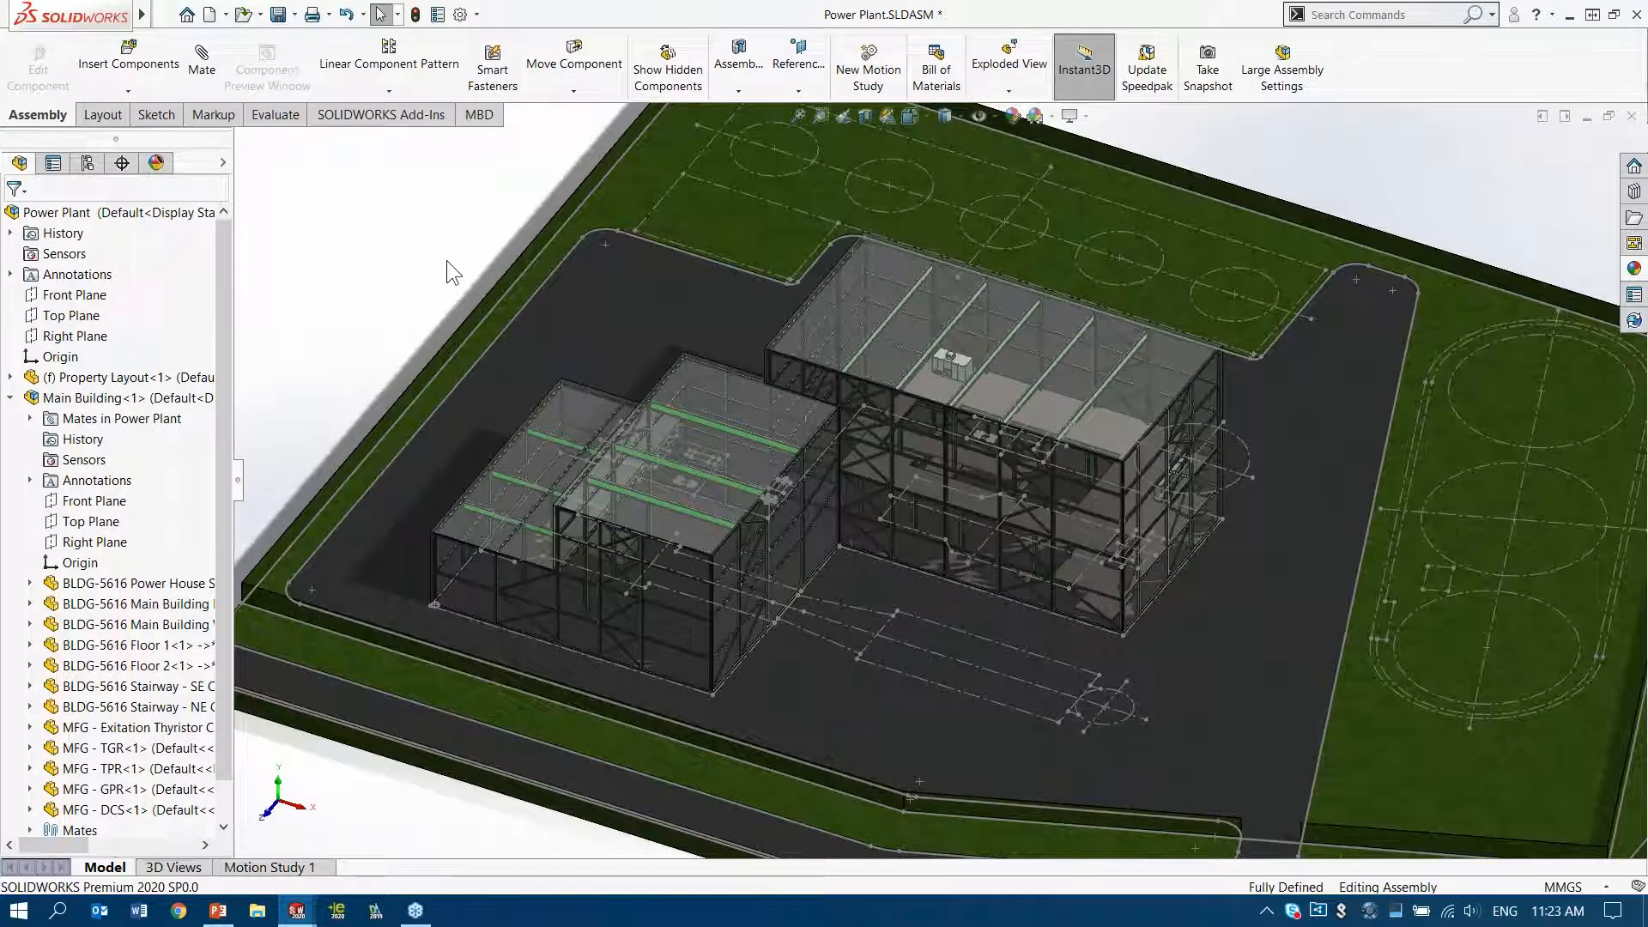
scroll(446, 260, up, 1)
ctrl+middle_drag(559, 208, 479, 324)
middle_click(1053, 336)
middle_drag(976, 276, 954, 292)
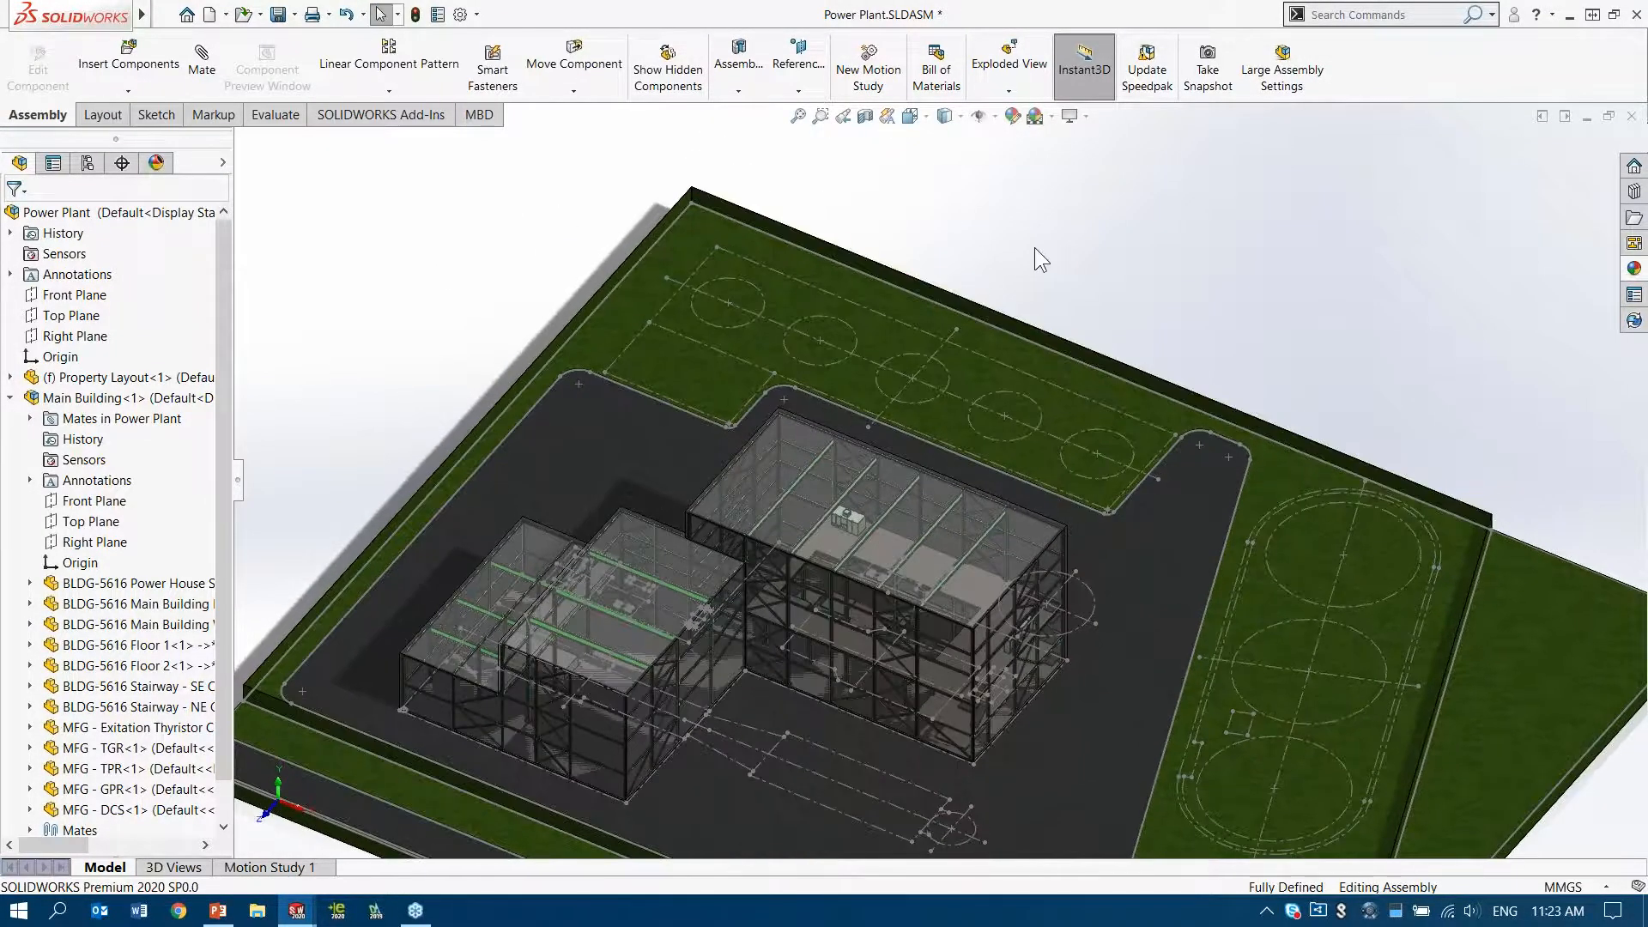
ctrl+middle_drag(1036, 245, 1054, 268)
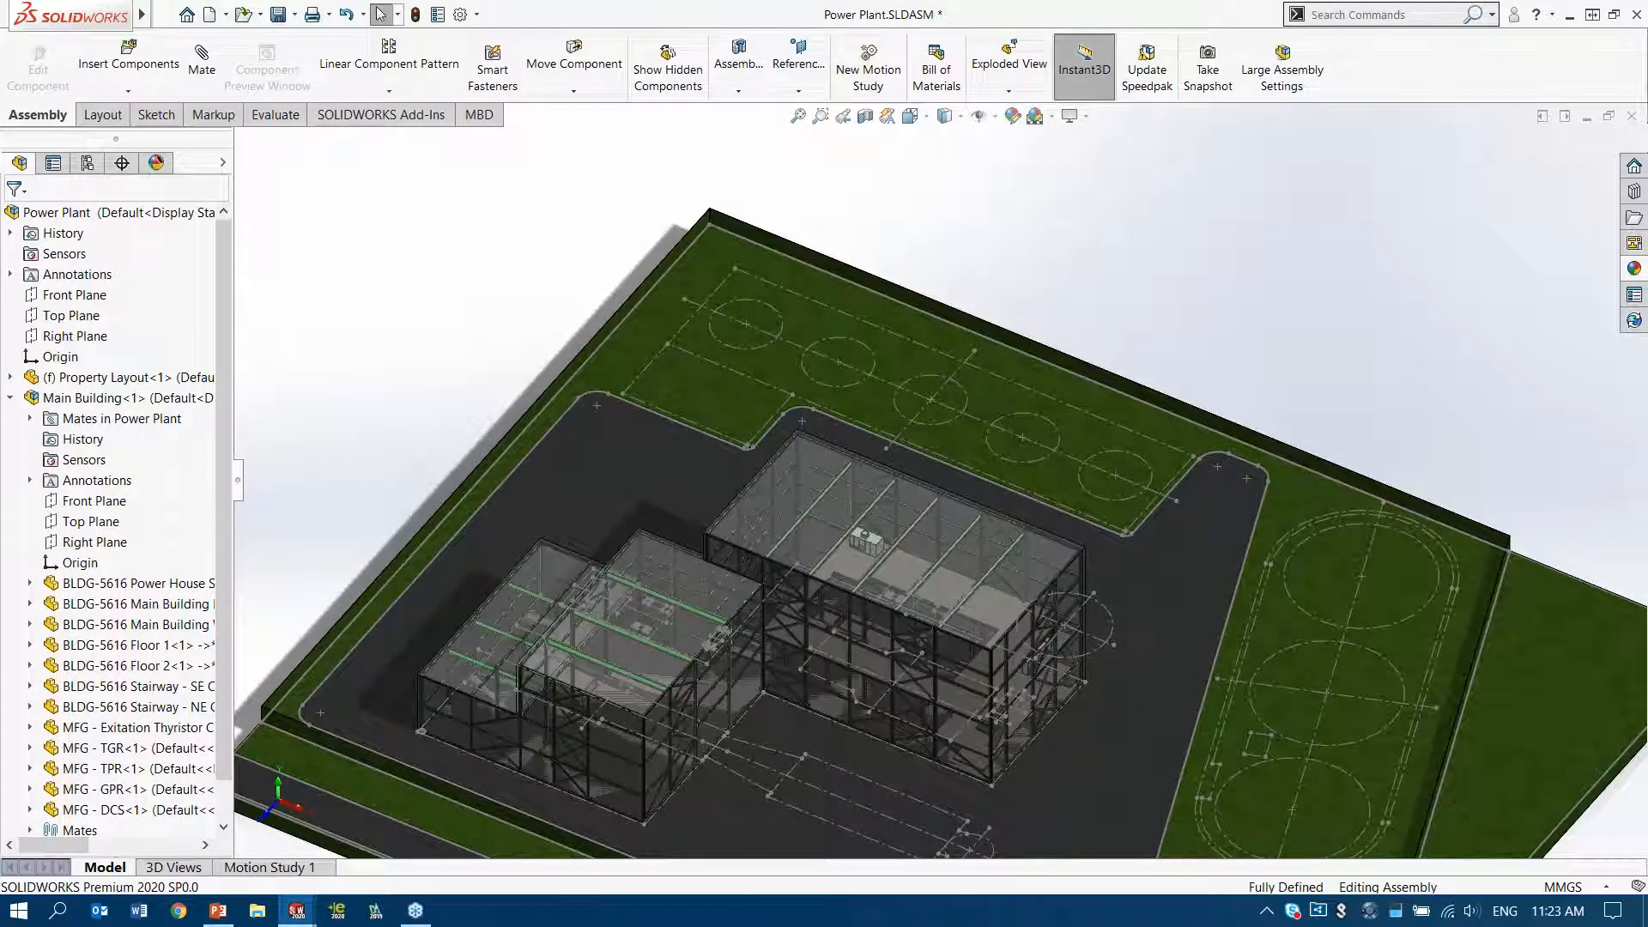
Insert the Cooling Tower.SLDPRT part from the Plant & Process folder and place it freely behind the property's rear edge
key(s)
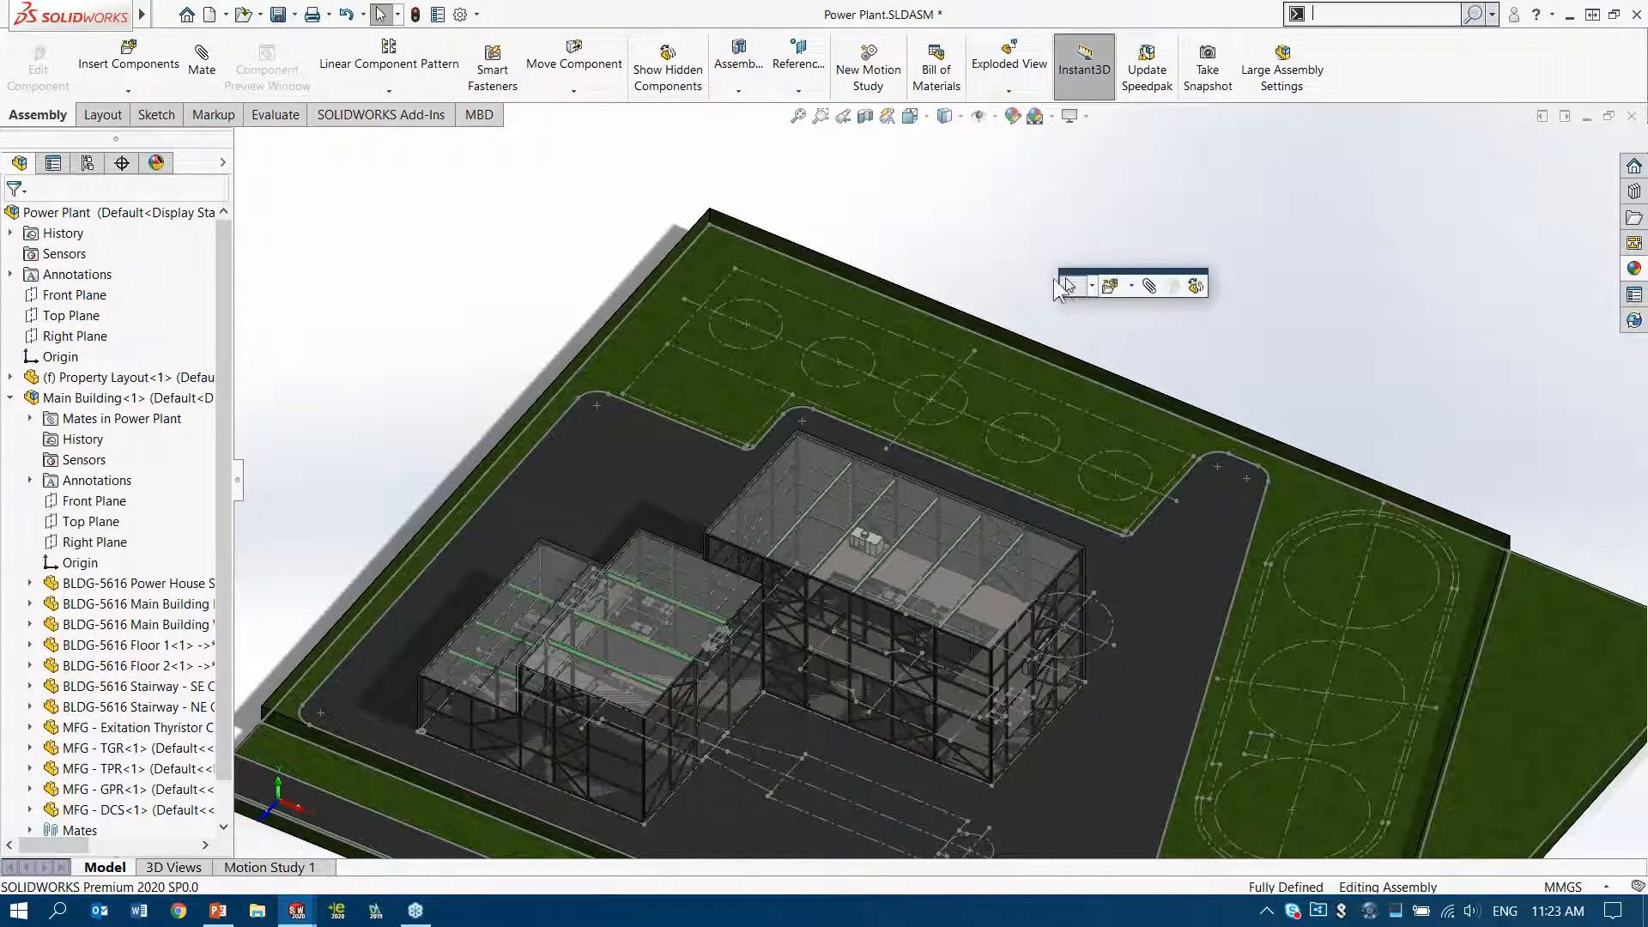
click(1109, 292)
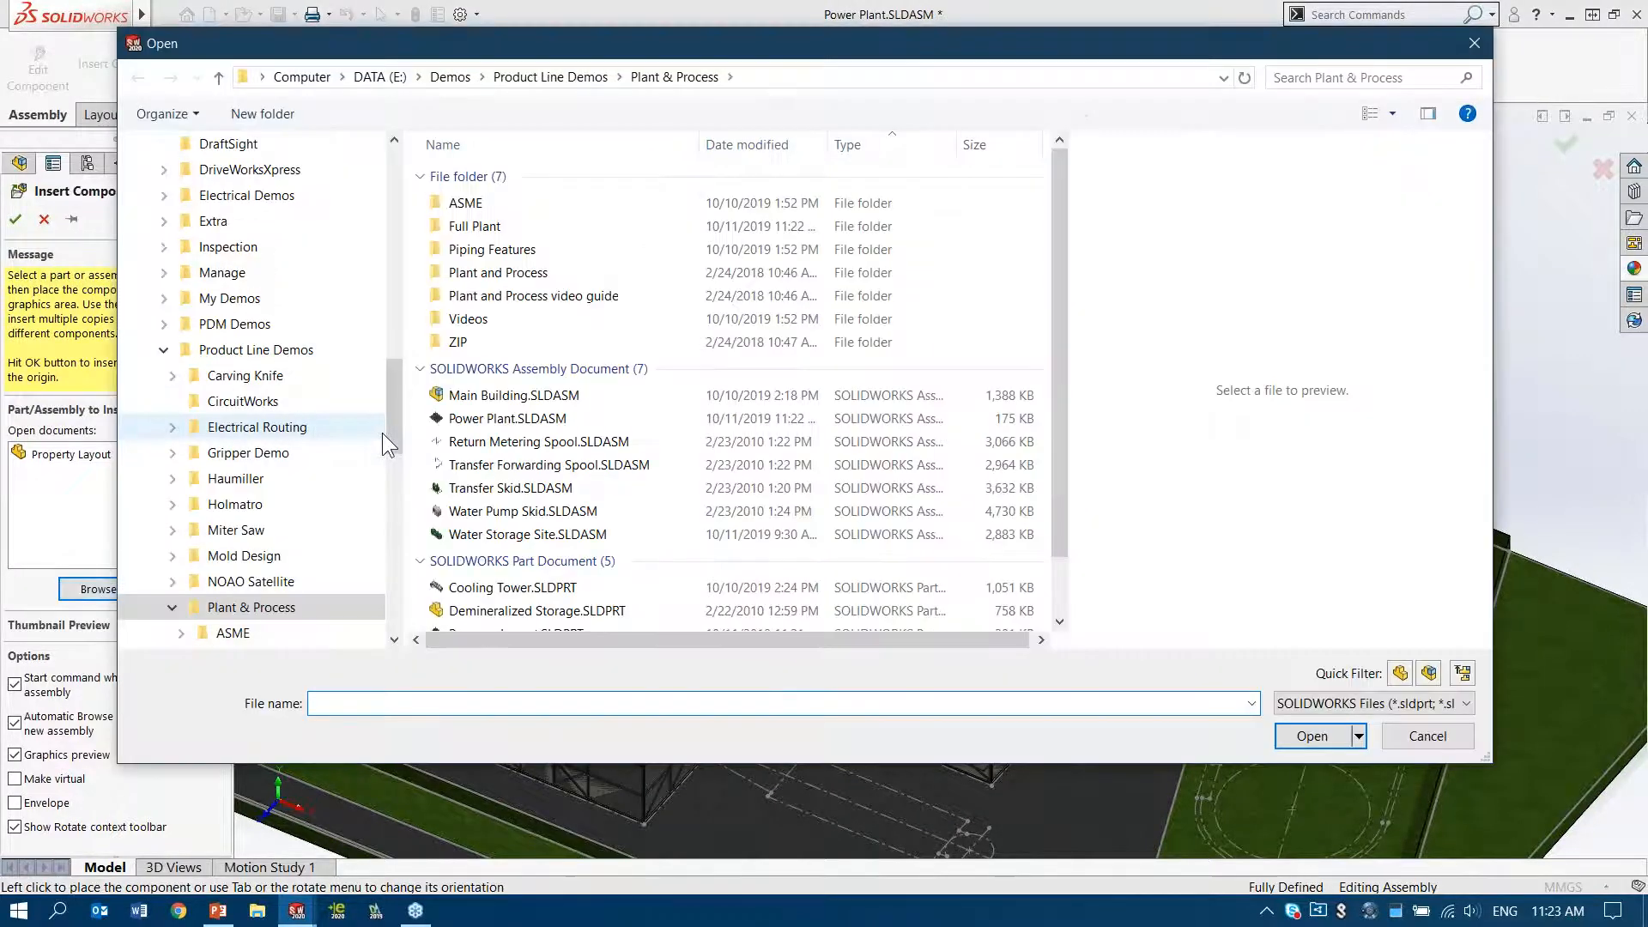
click(500, 589)
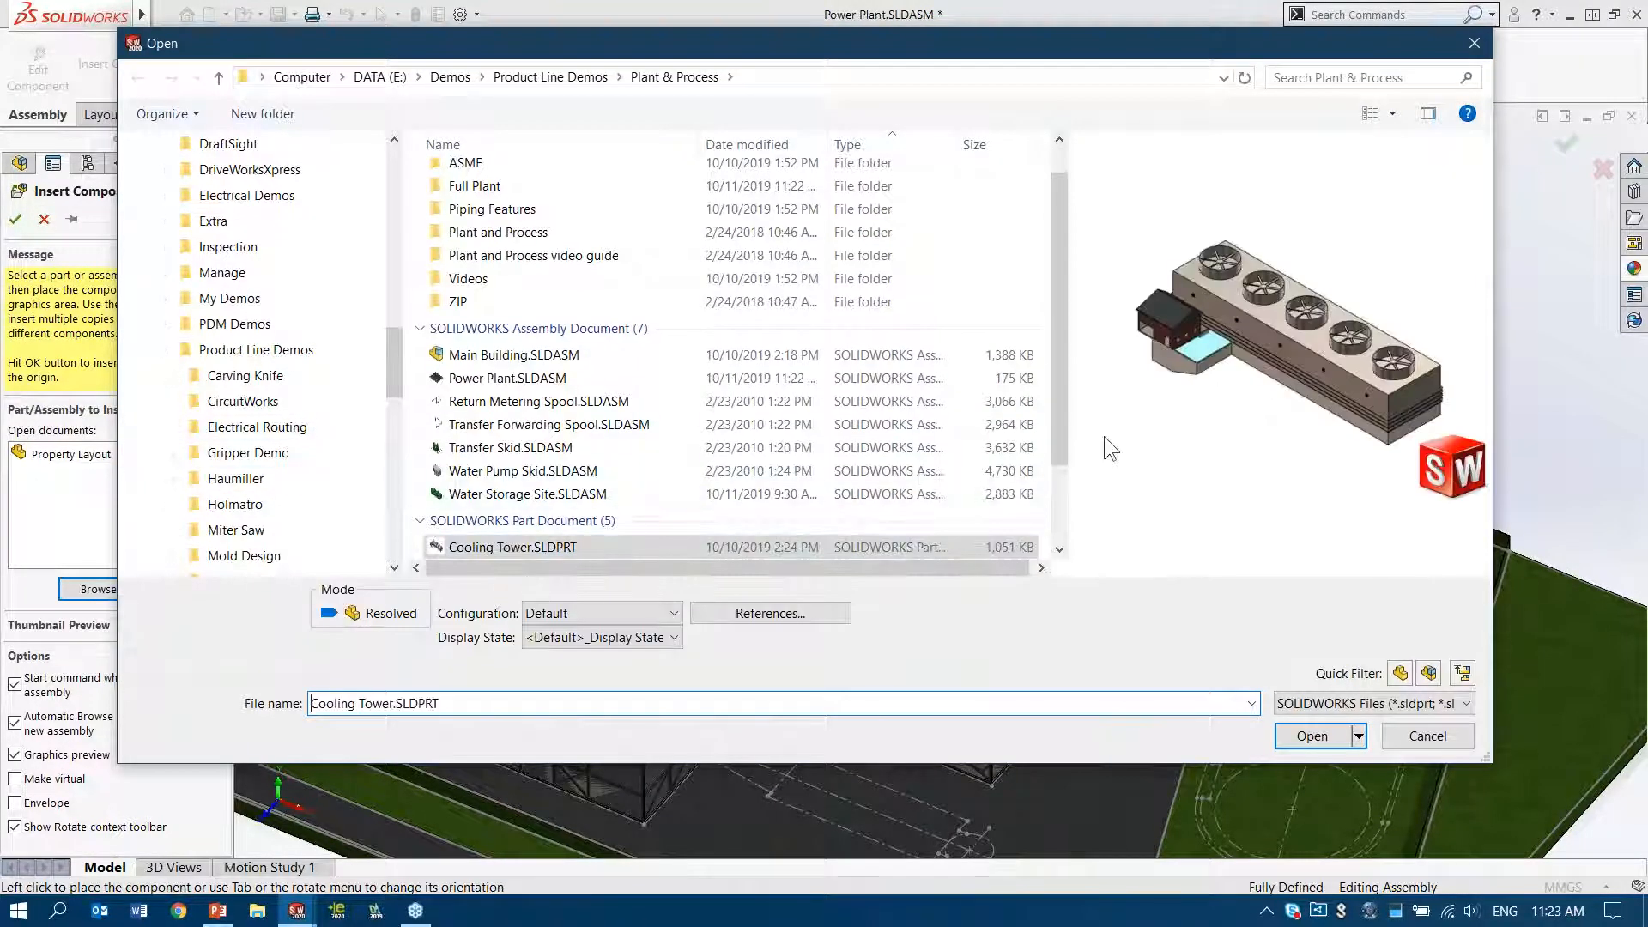
click(1319, 735)
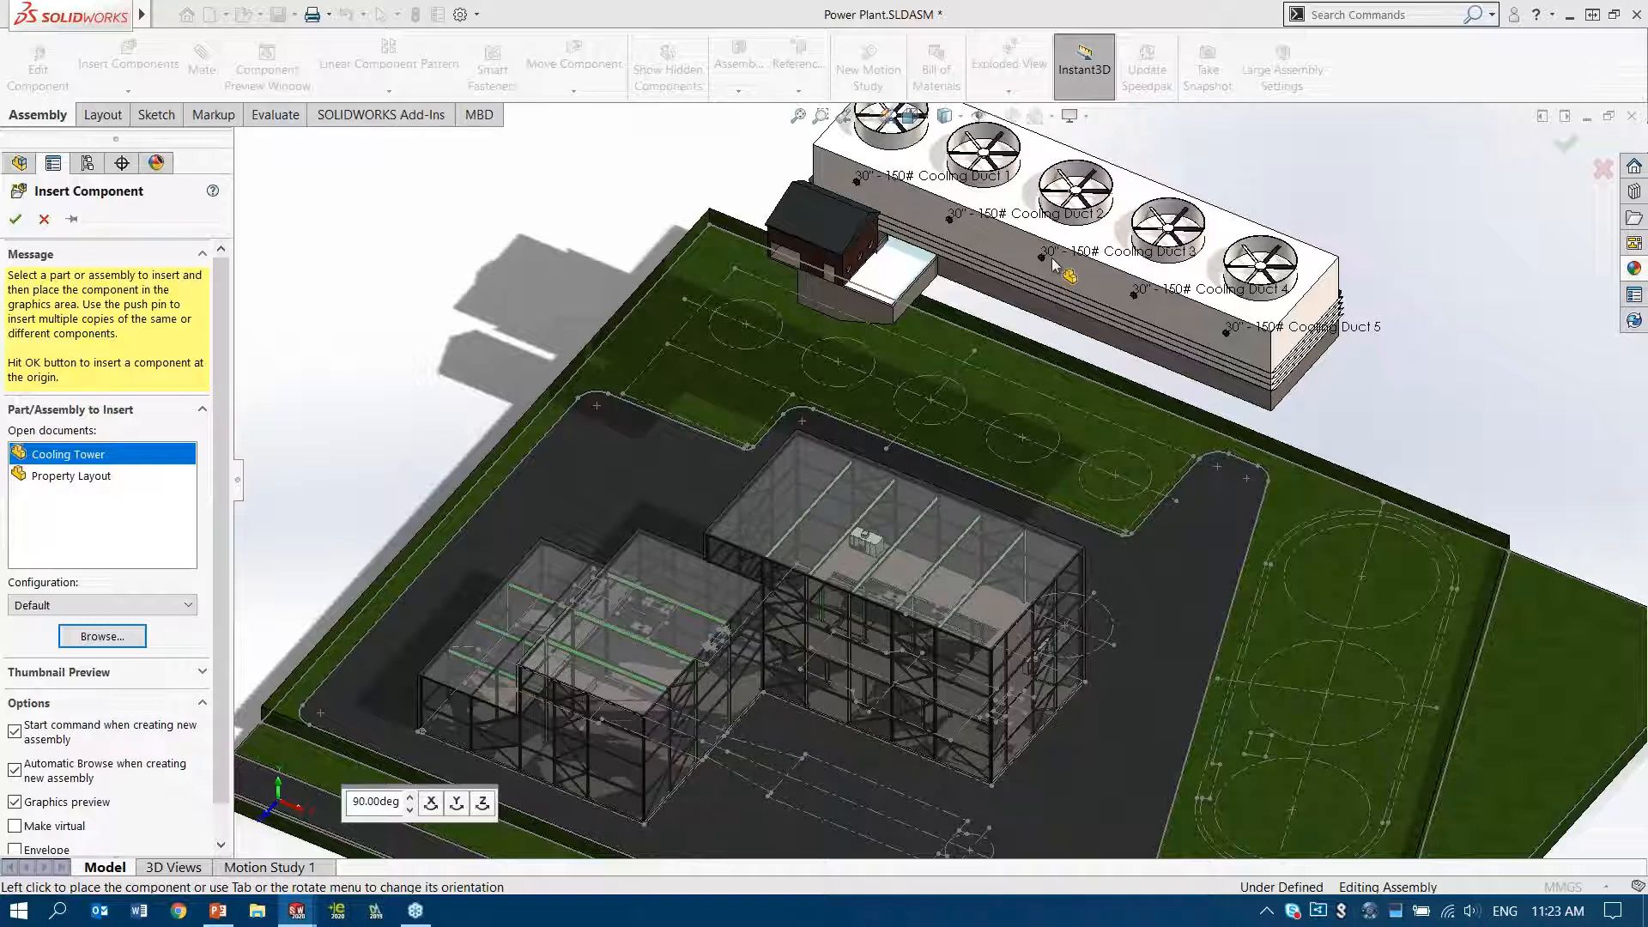
click(1125, 256)
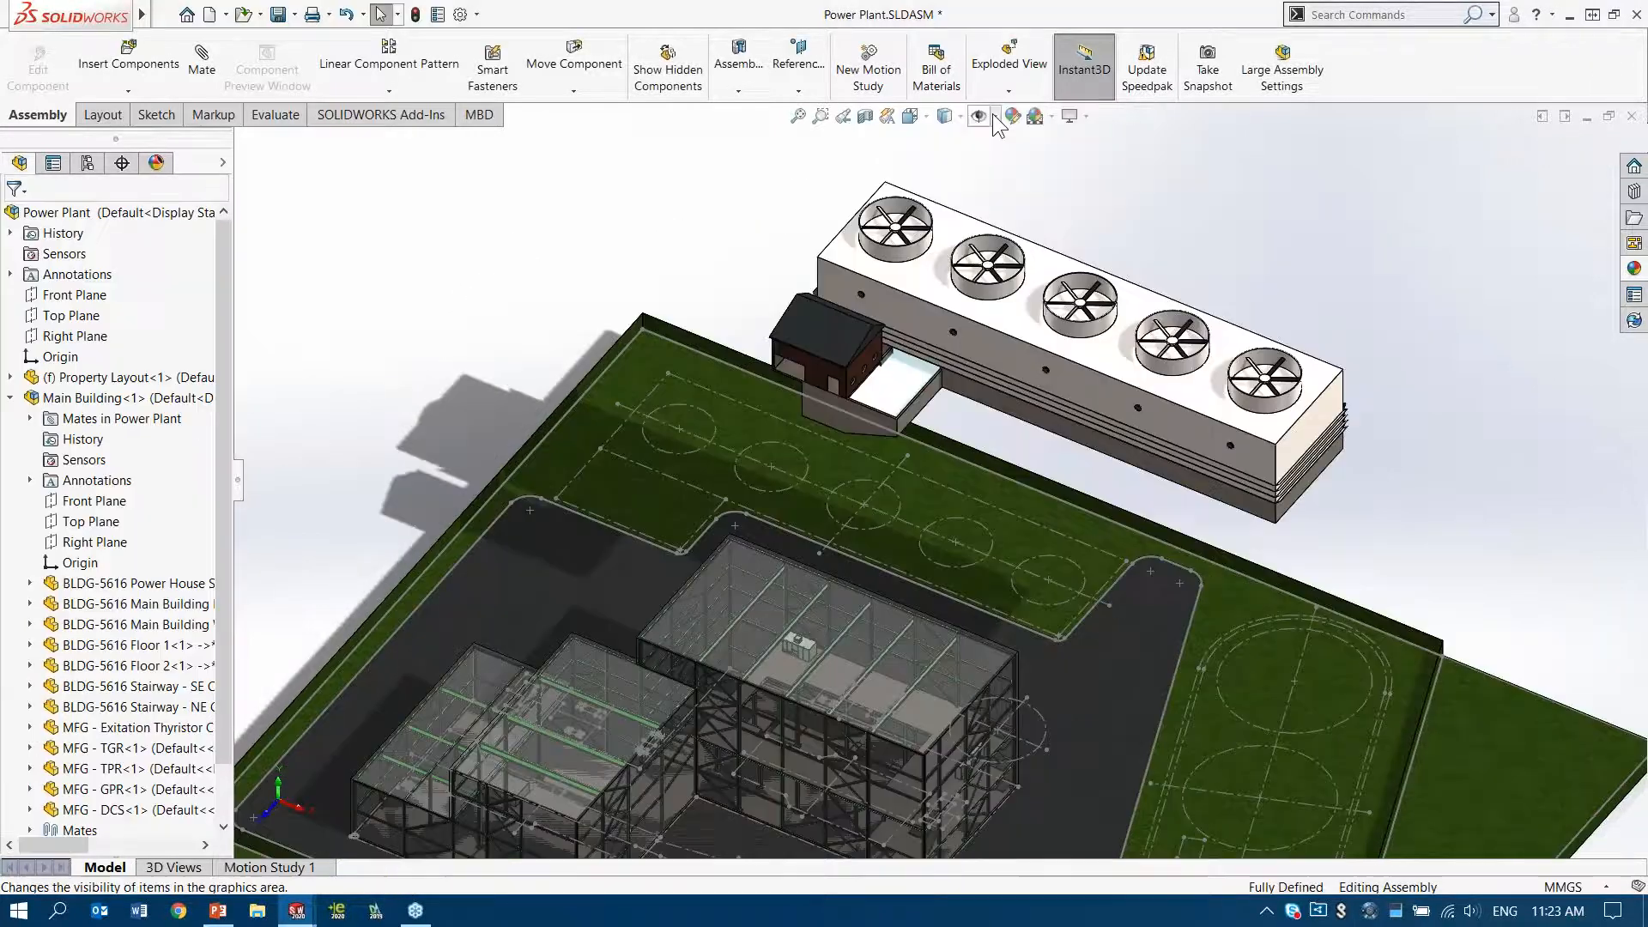
Show the planes and mate the Cooling Tower's Top Plane coincident with the assembly's Top Plane
click(1094, 496)
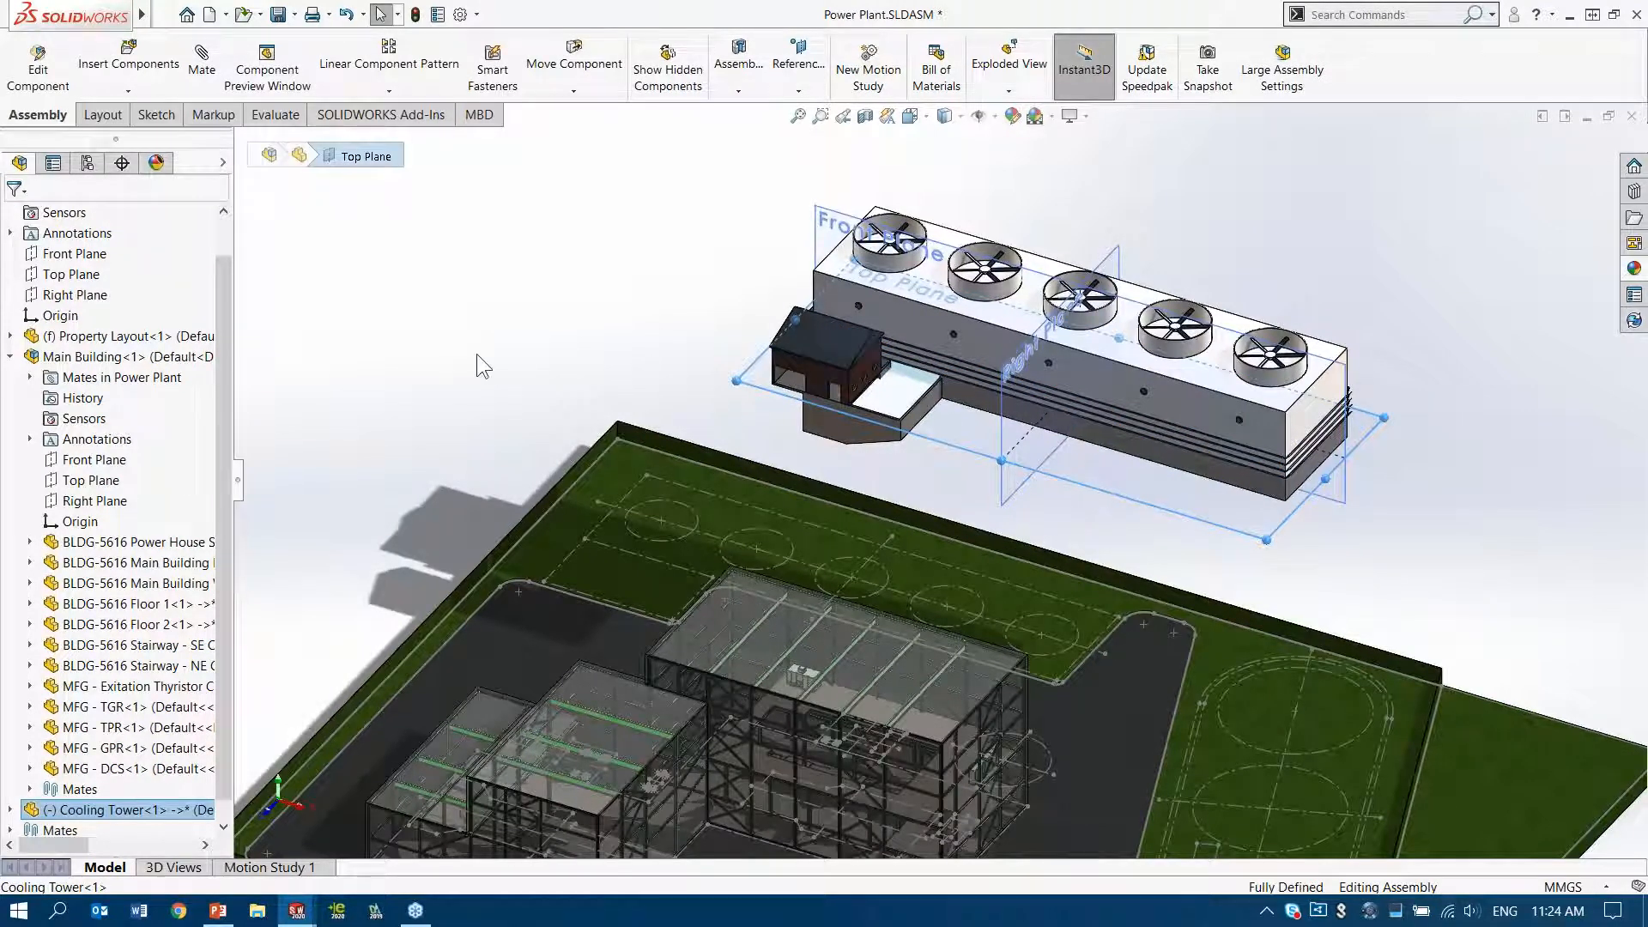
ctrl+click(74, 282)
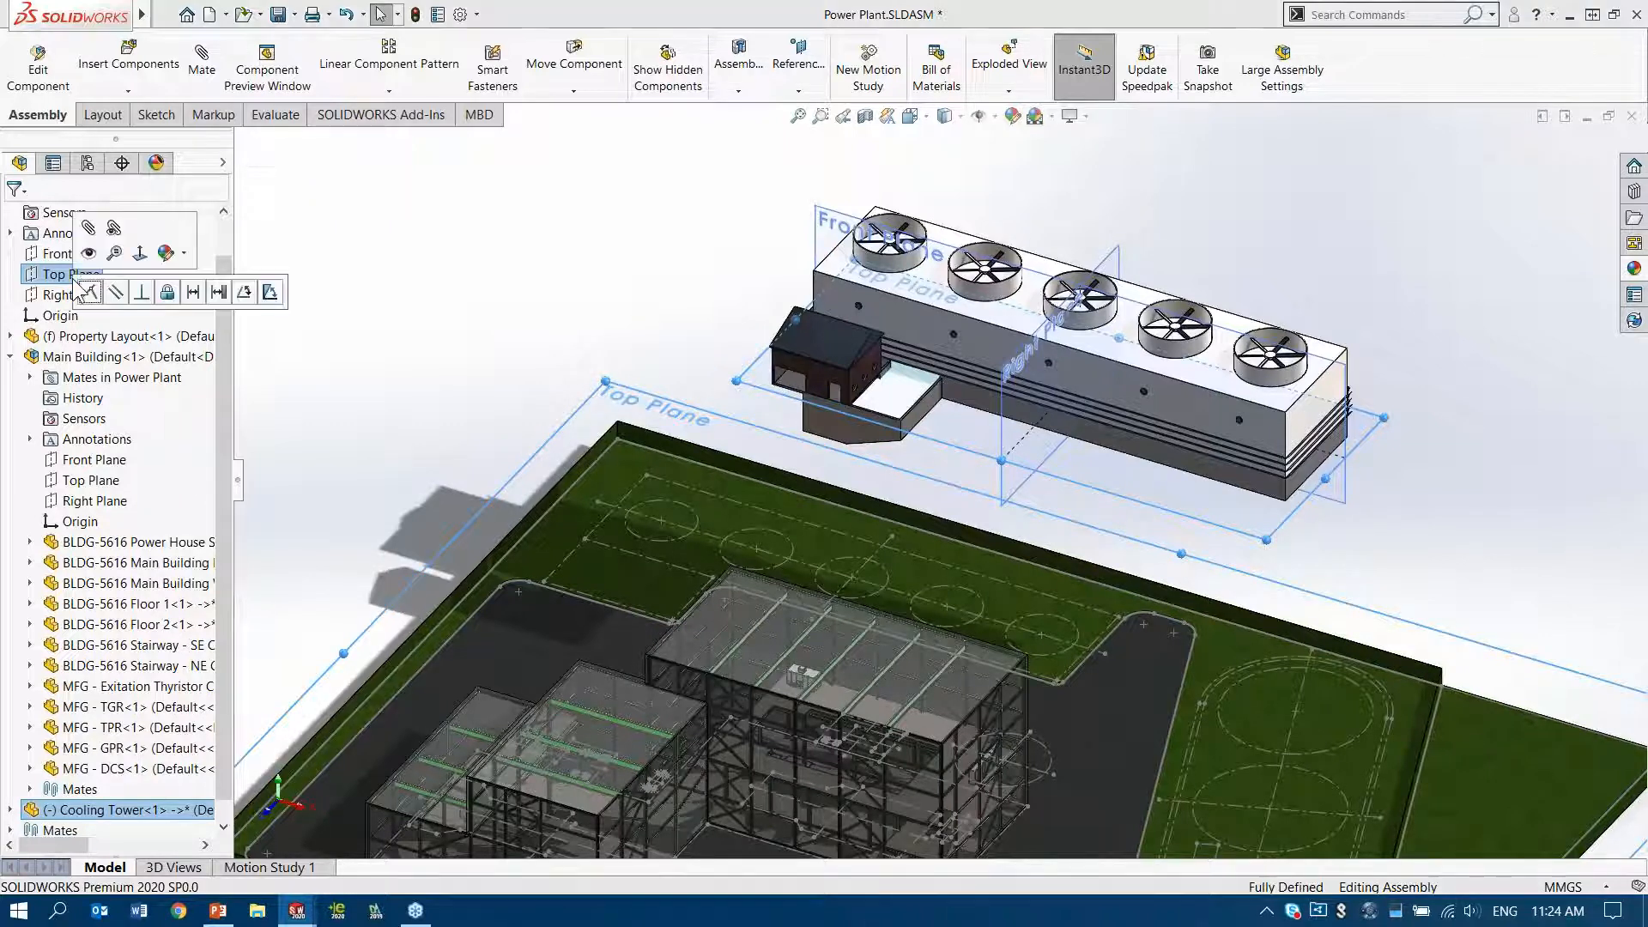
click(90, 294)
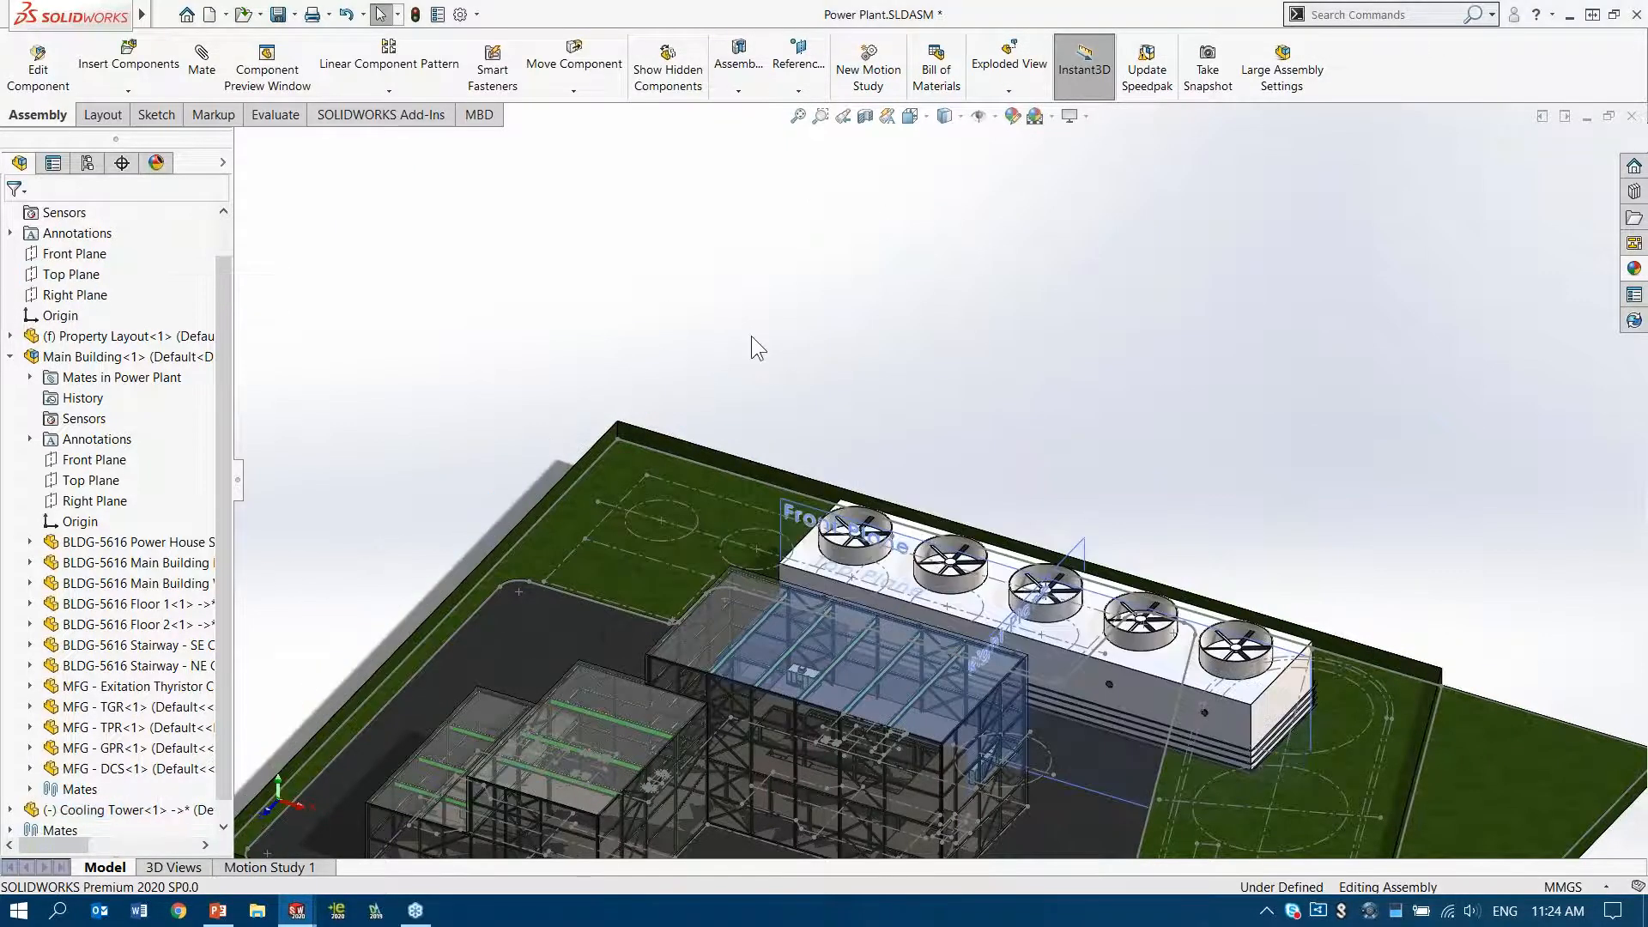
Move the Cooling Tower off the site to just behind the property's rear edge, exposing its layout lines
drag(1140, 683, 927, 245)
click(1217, 230)
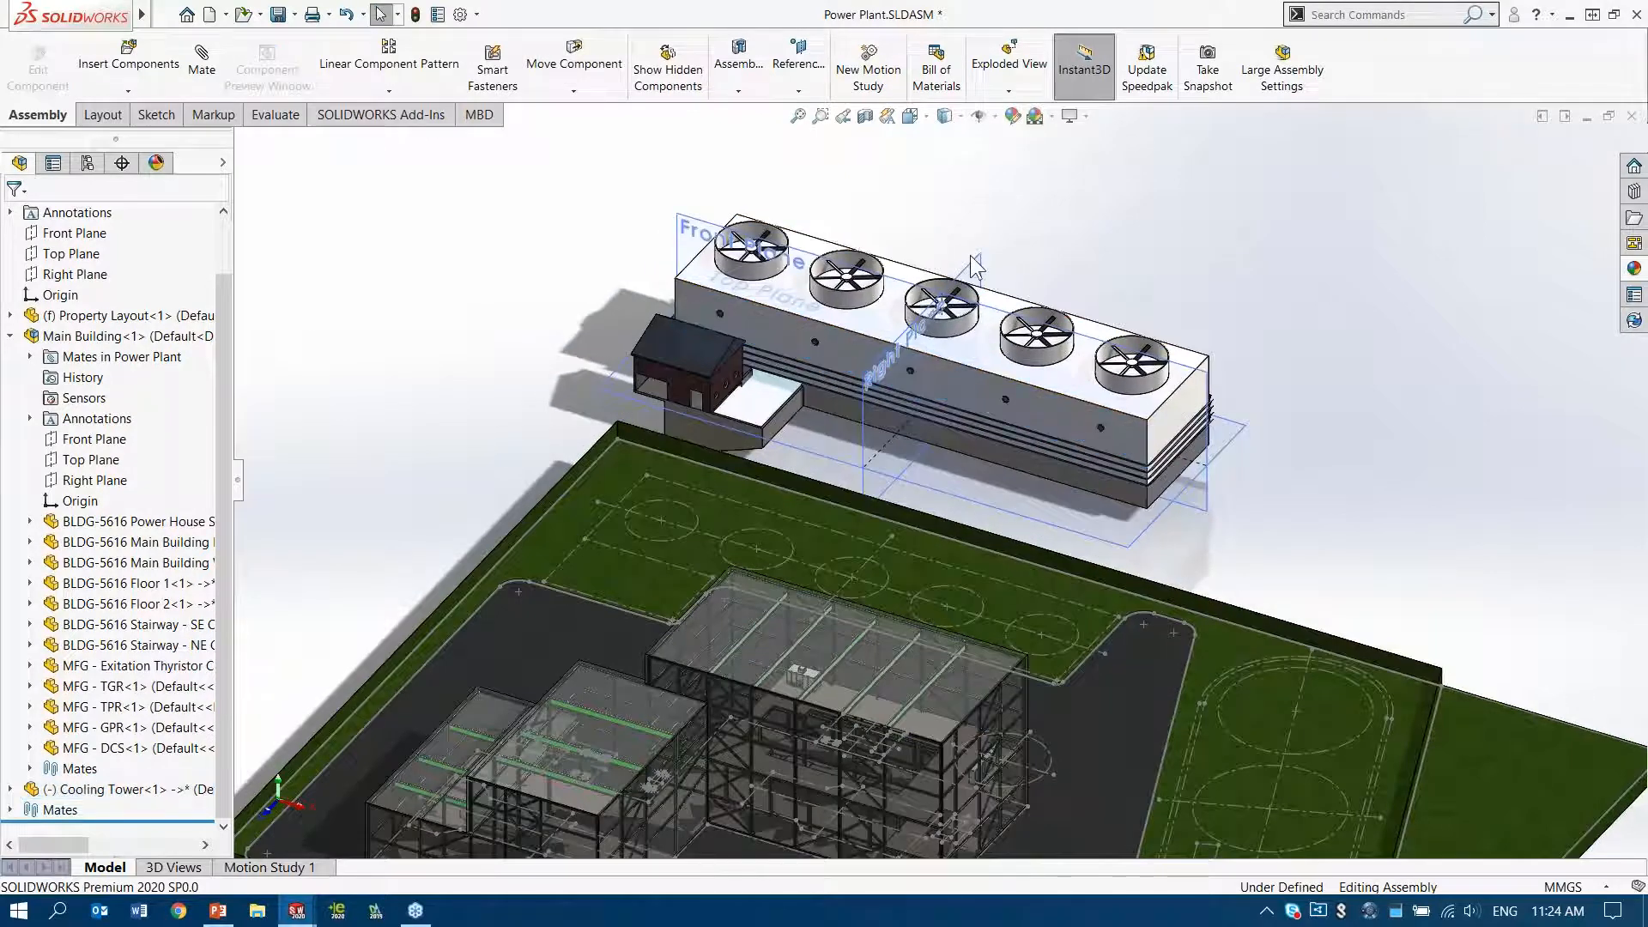
scroll(971, 254, down, 4)
ctrl+middle_drag(1121, 268, 1161, 193)
middle_drag(1161, 193, 1167, 229)
ctrl+middle_drag(977, 520, 996, 417)
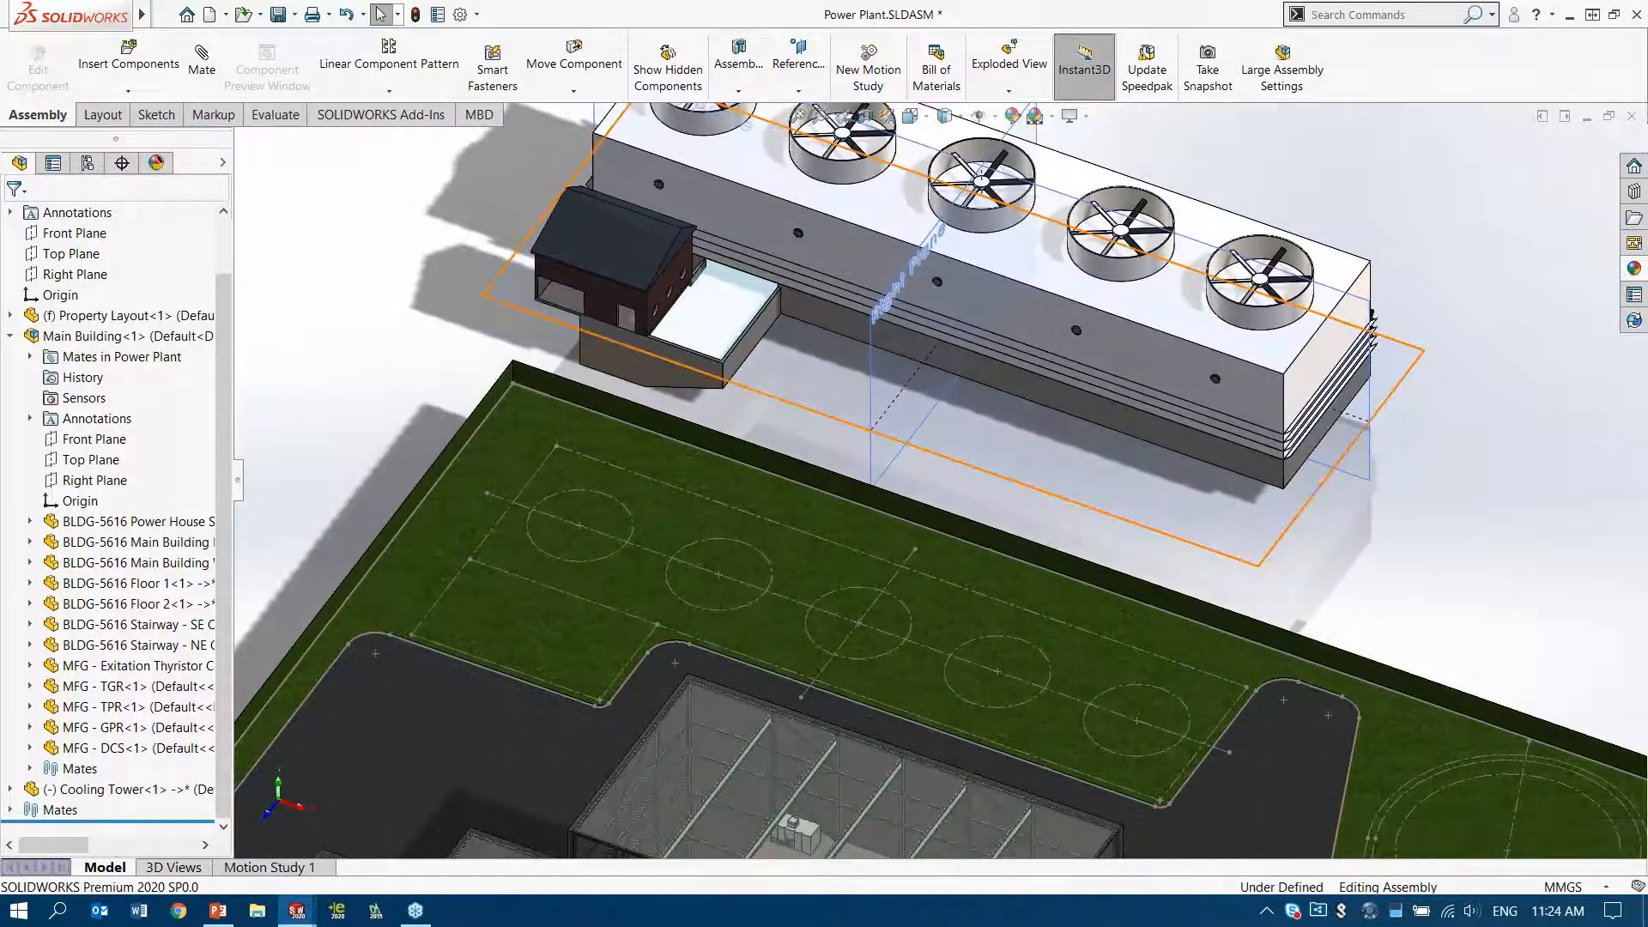
Mate the Cooling Tower's Front and Right planes coincident with the long and short centrelines of its layout outline
click(843, 647)
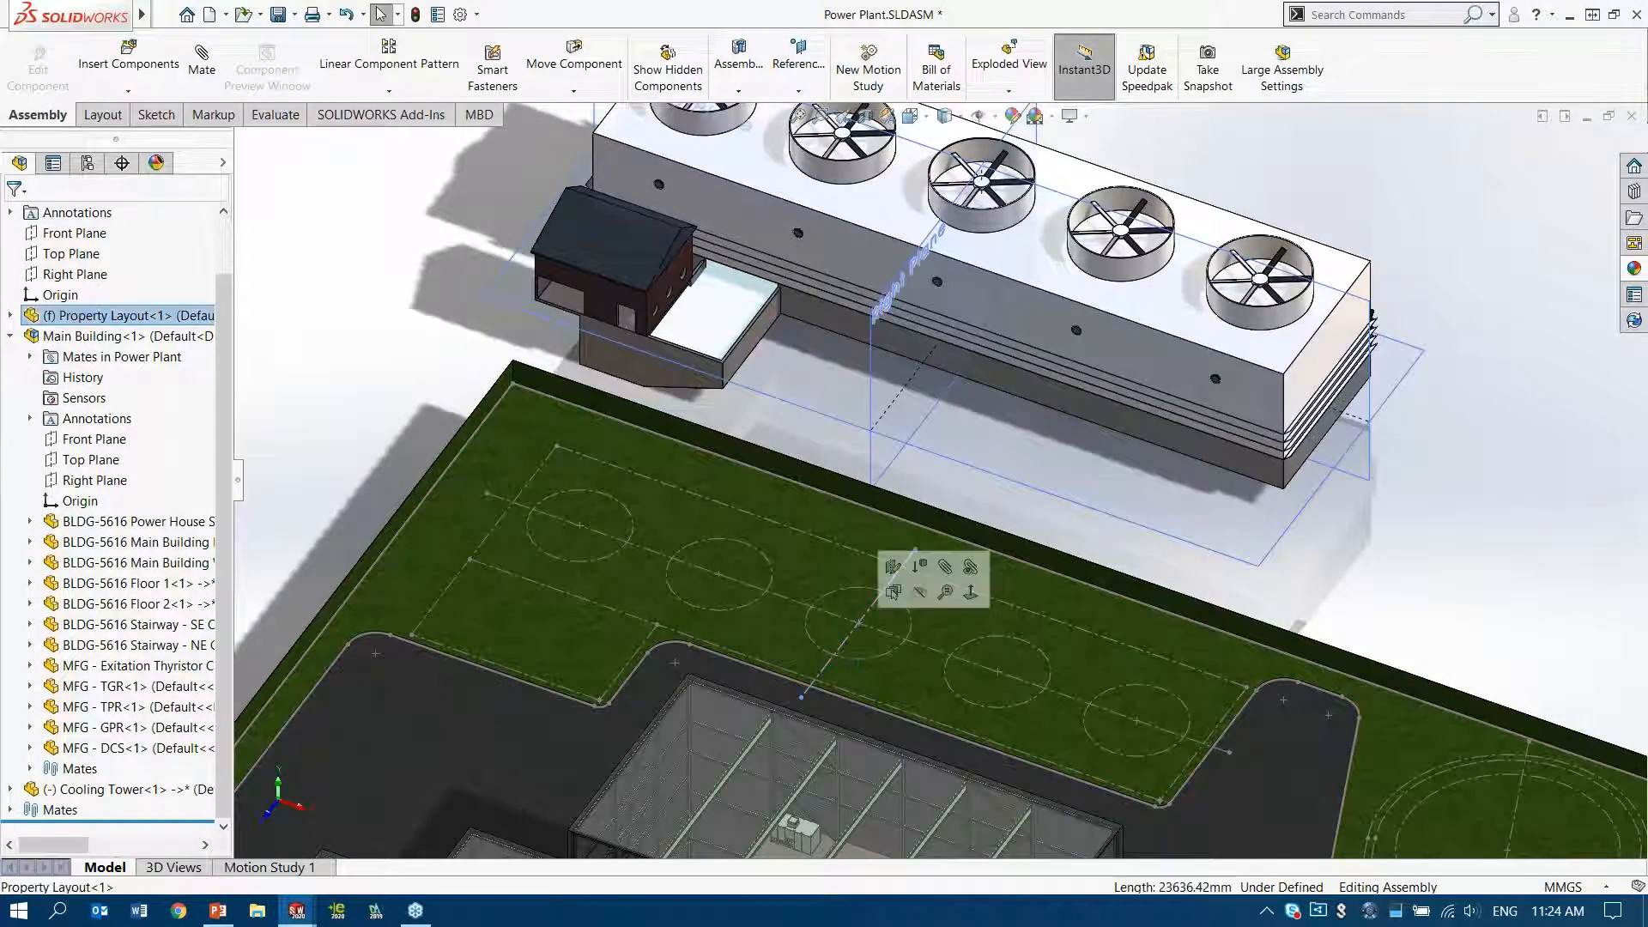
click(798, 603)
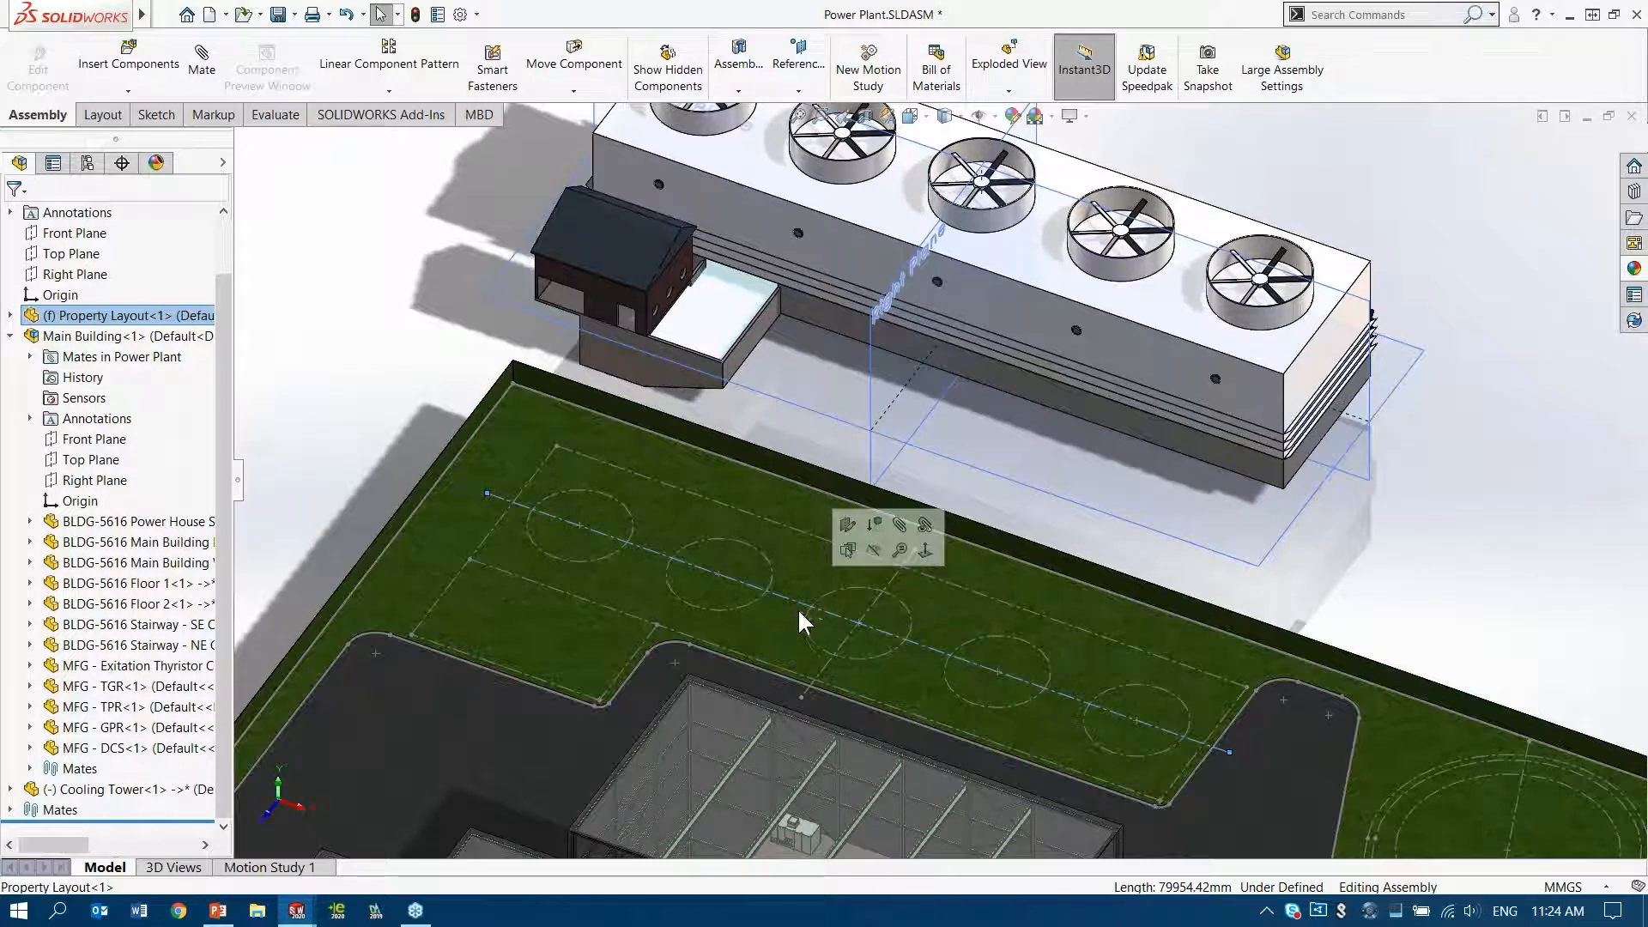
click(849, 637)
click(851, 636)
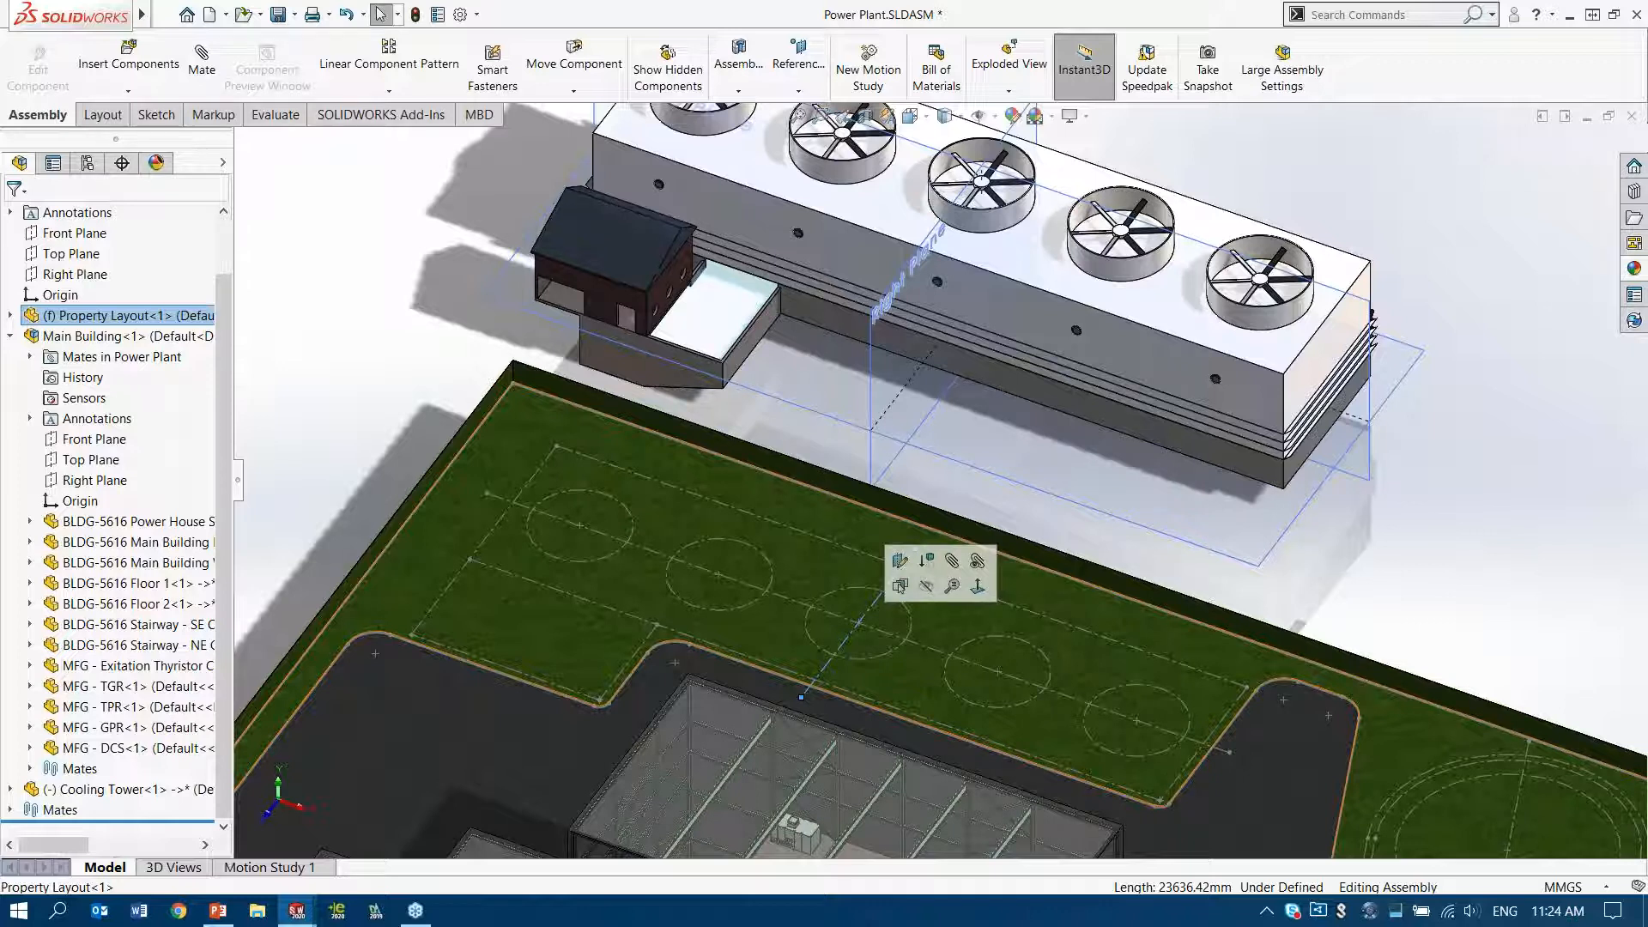
ctrl+click(871, 386)
click(927, 358)
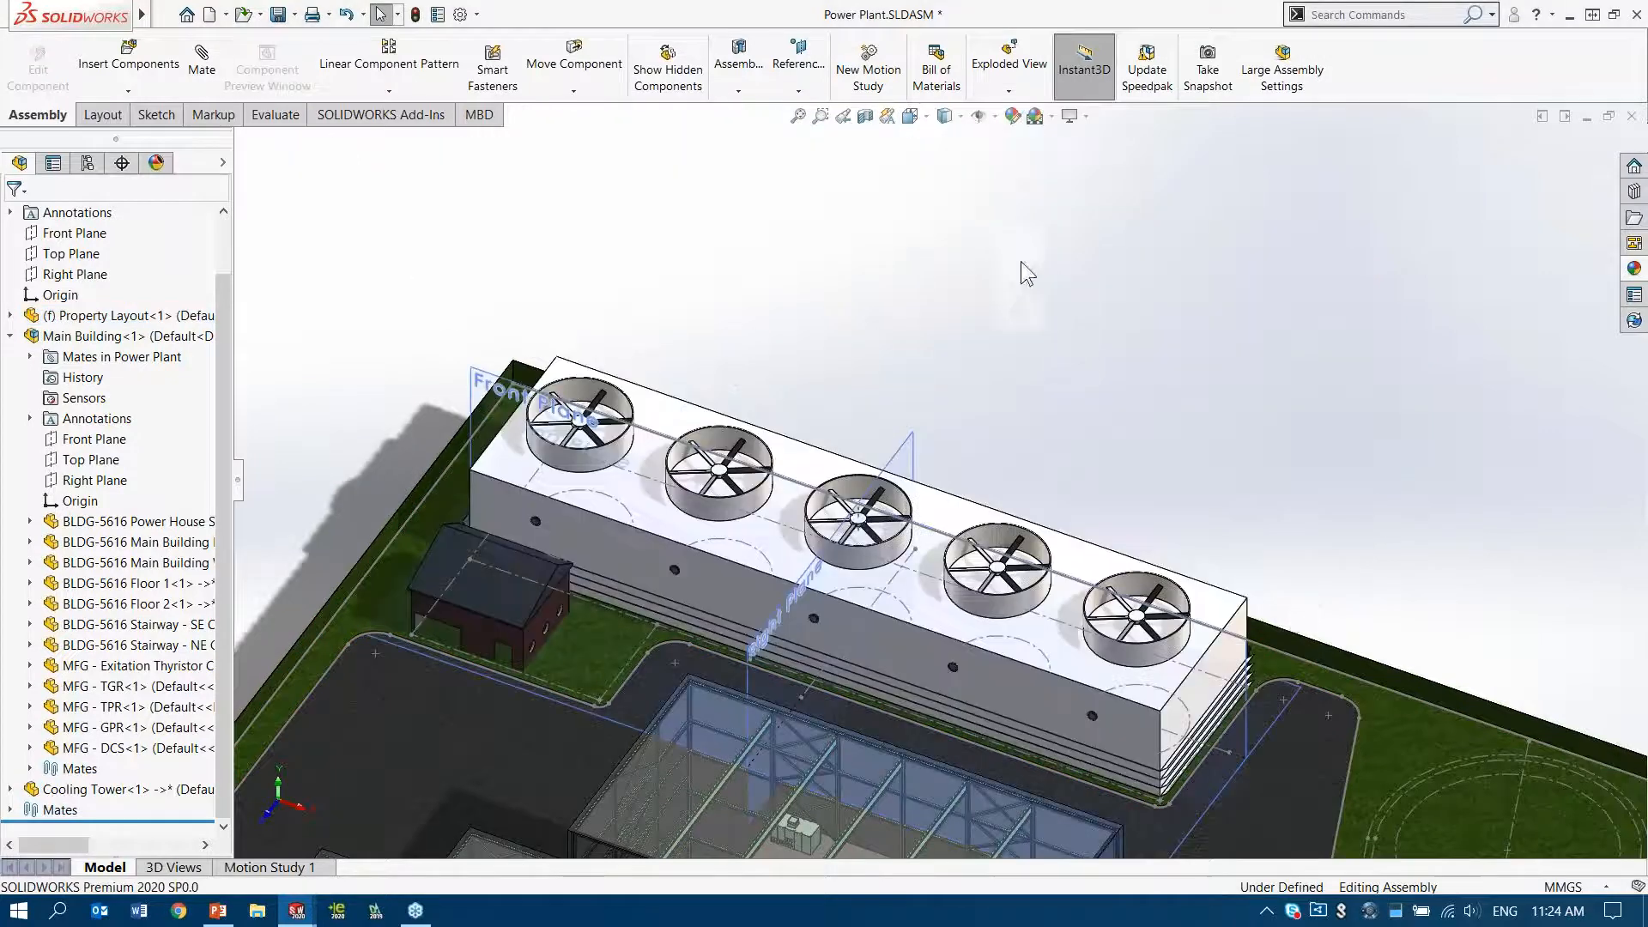
Hide all types of reference items and sketches, and inspect the whole plant from above
click(981, 118)
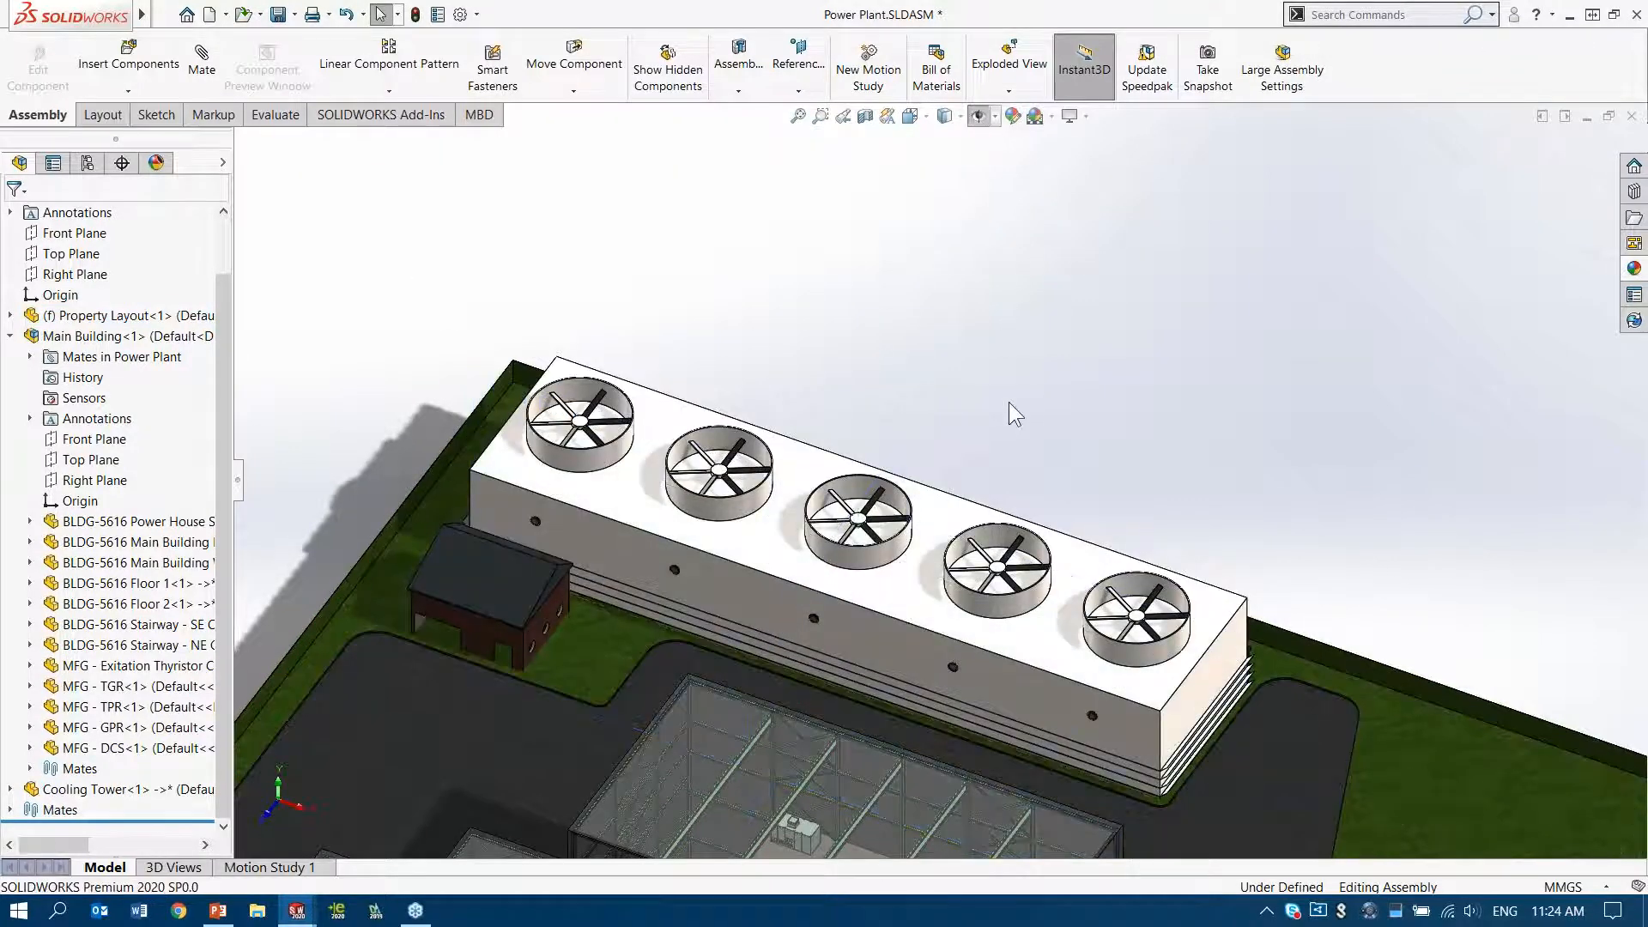
key(f)
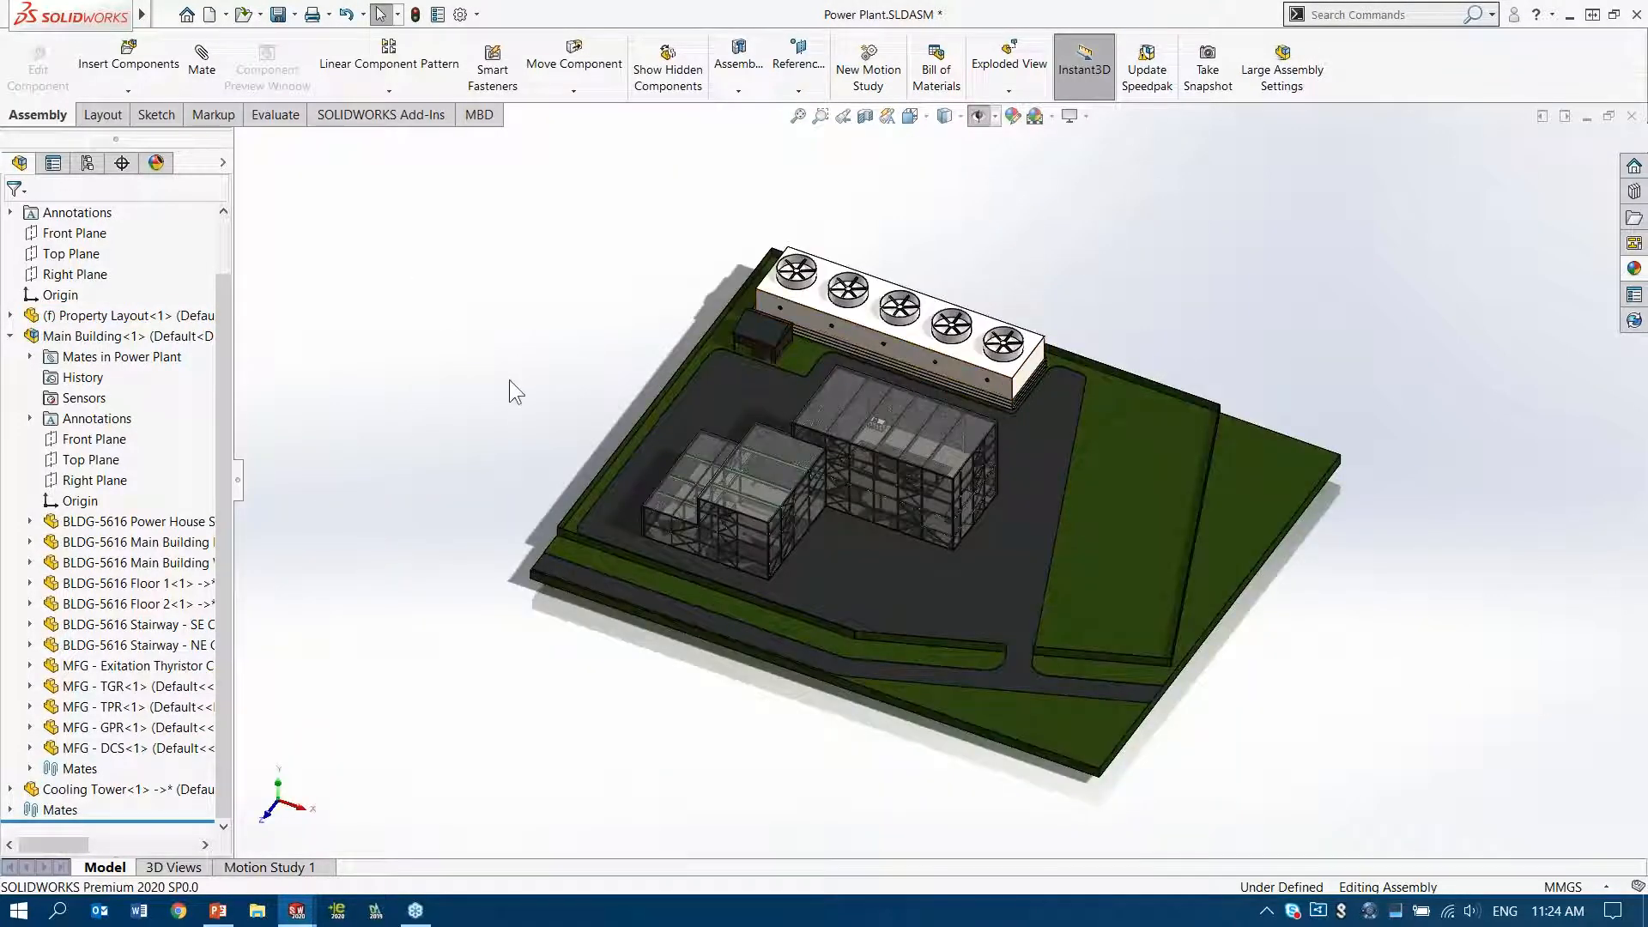
right_drag(508, 389, 508, 299)
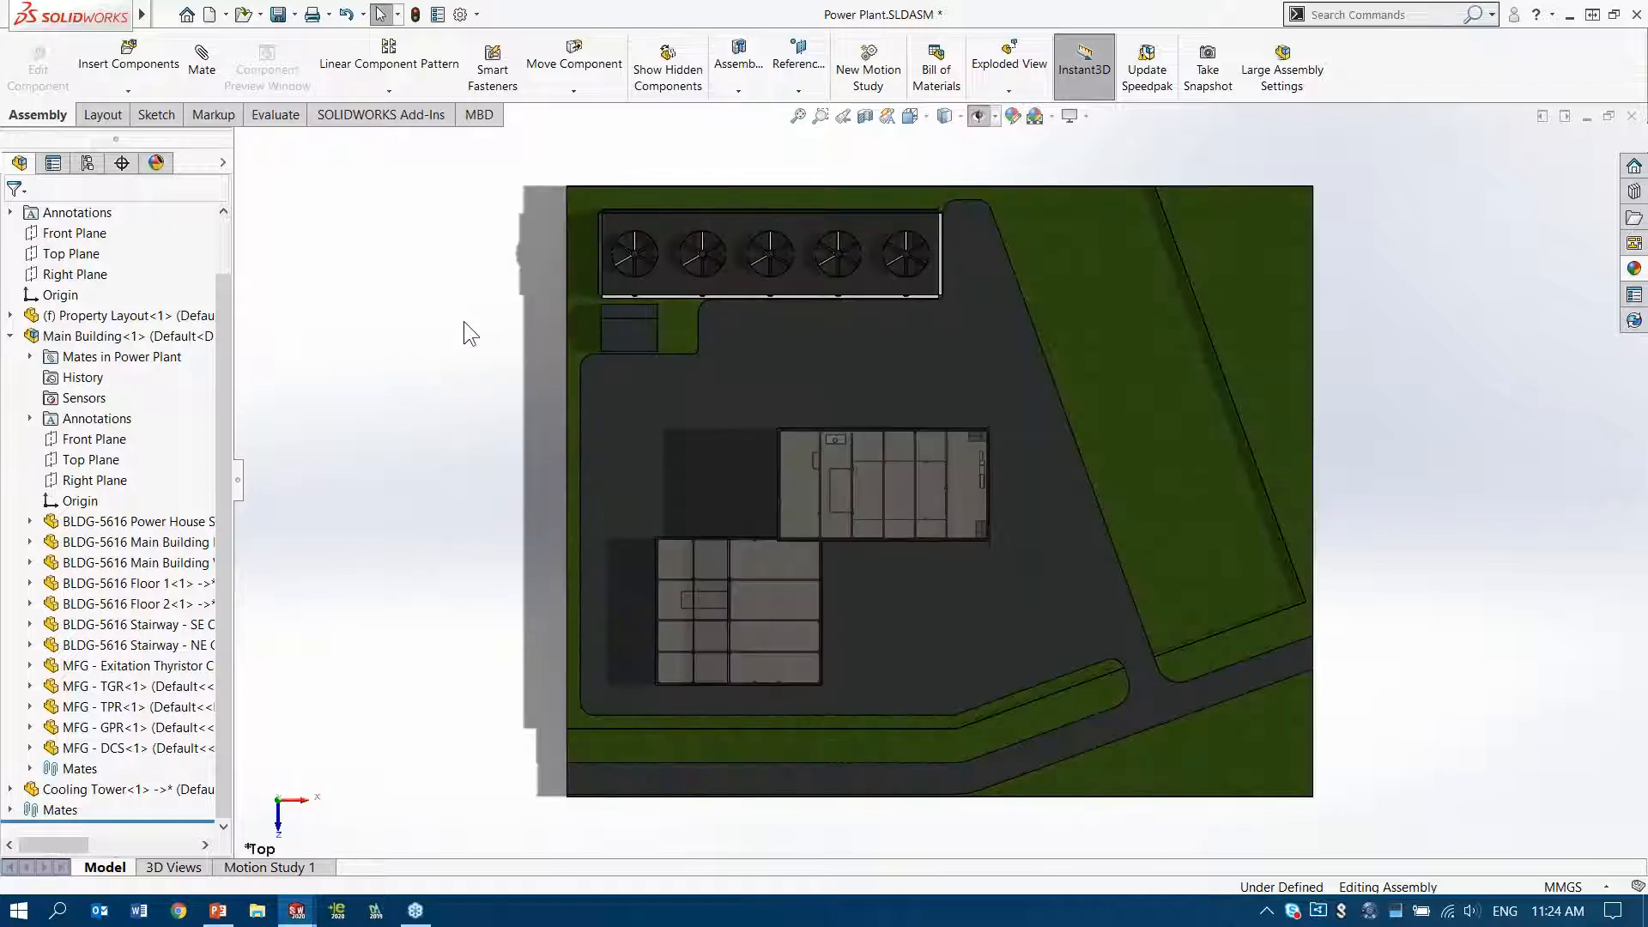
Show the layout sketches again and turn off the display of planes
click(986, 119)
click(995, 117)
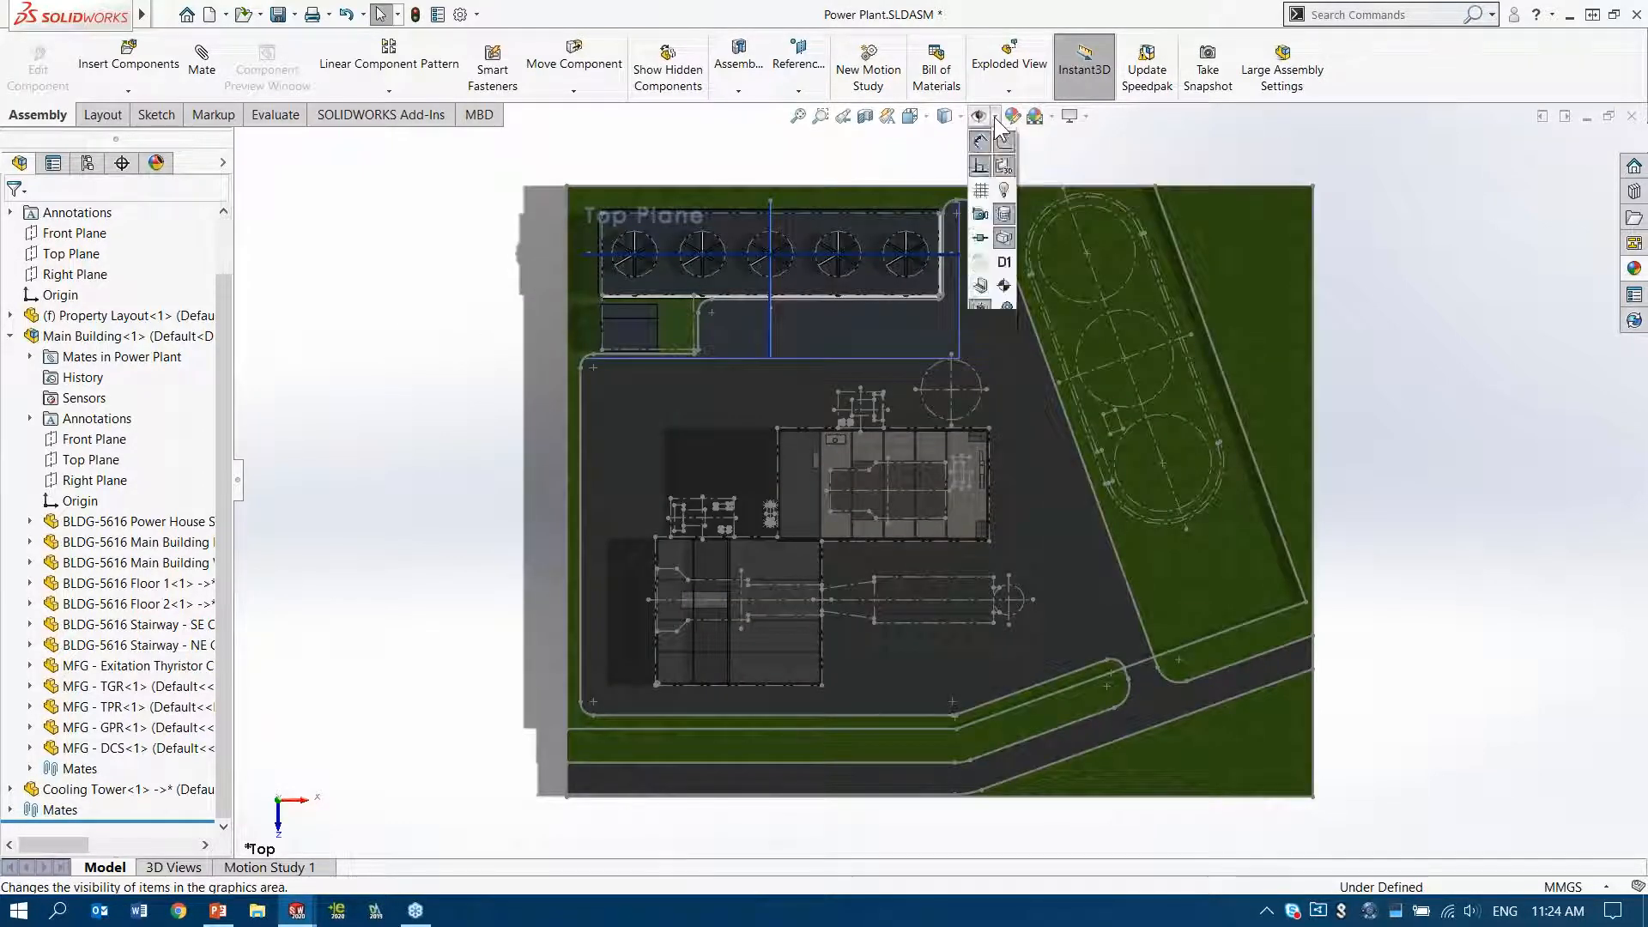
click(982, 144)
click(1398, 241)
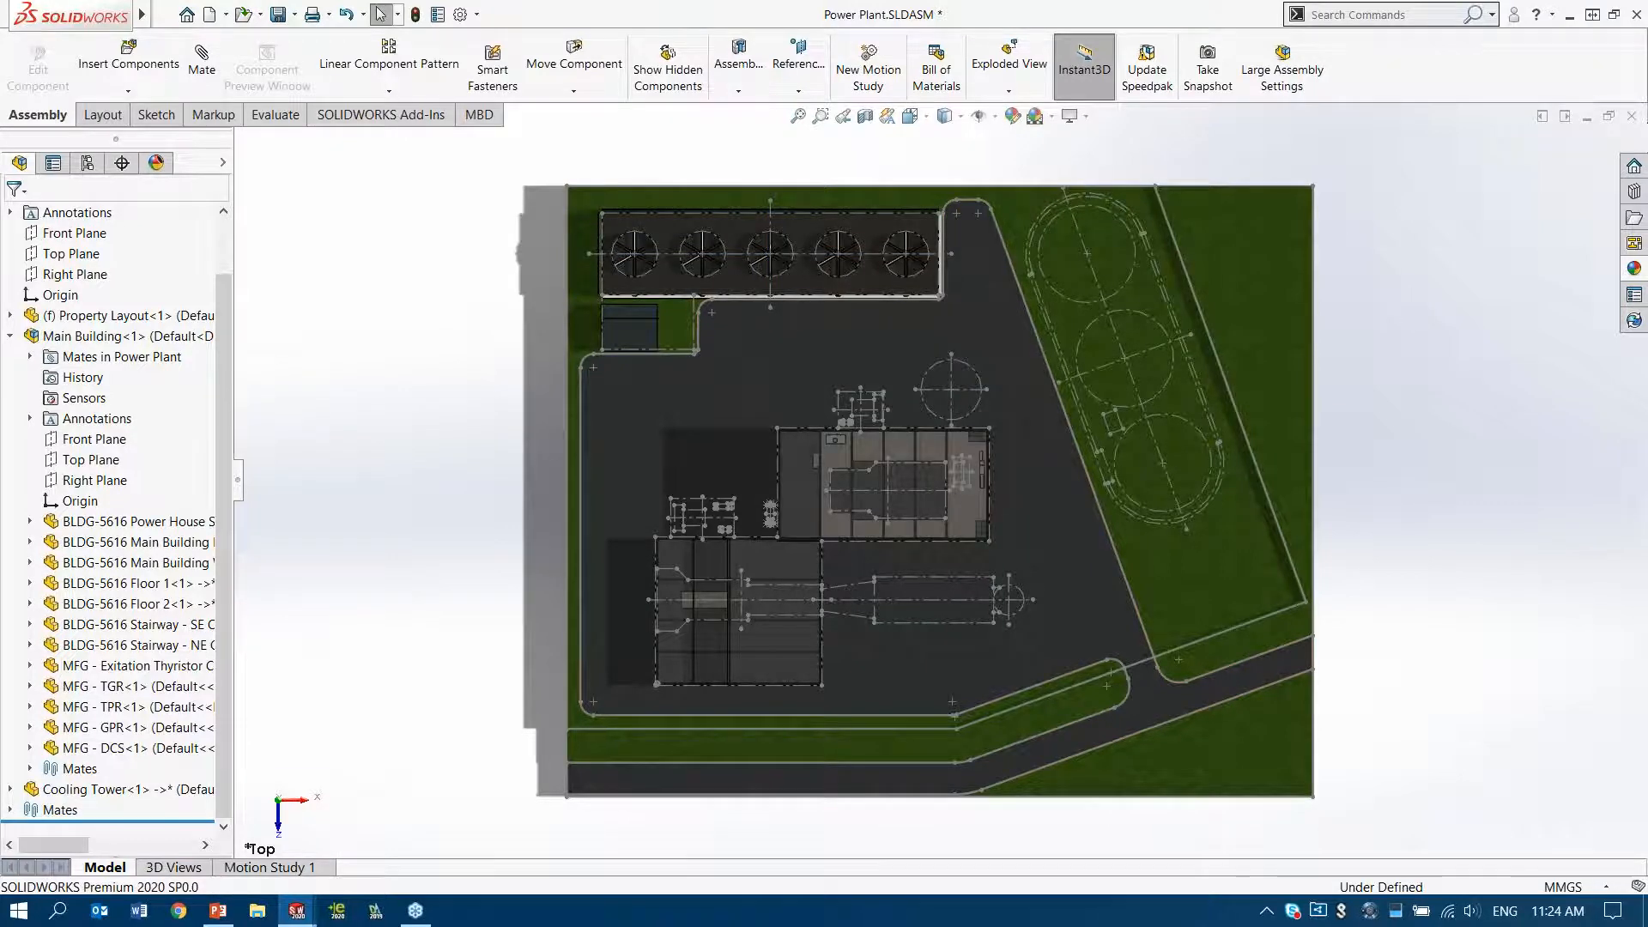
Save the Power Plant assembly and close all open documents
scroll(973, 352, down, 4)
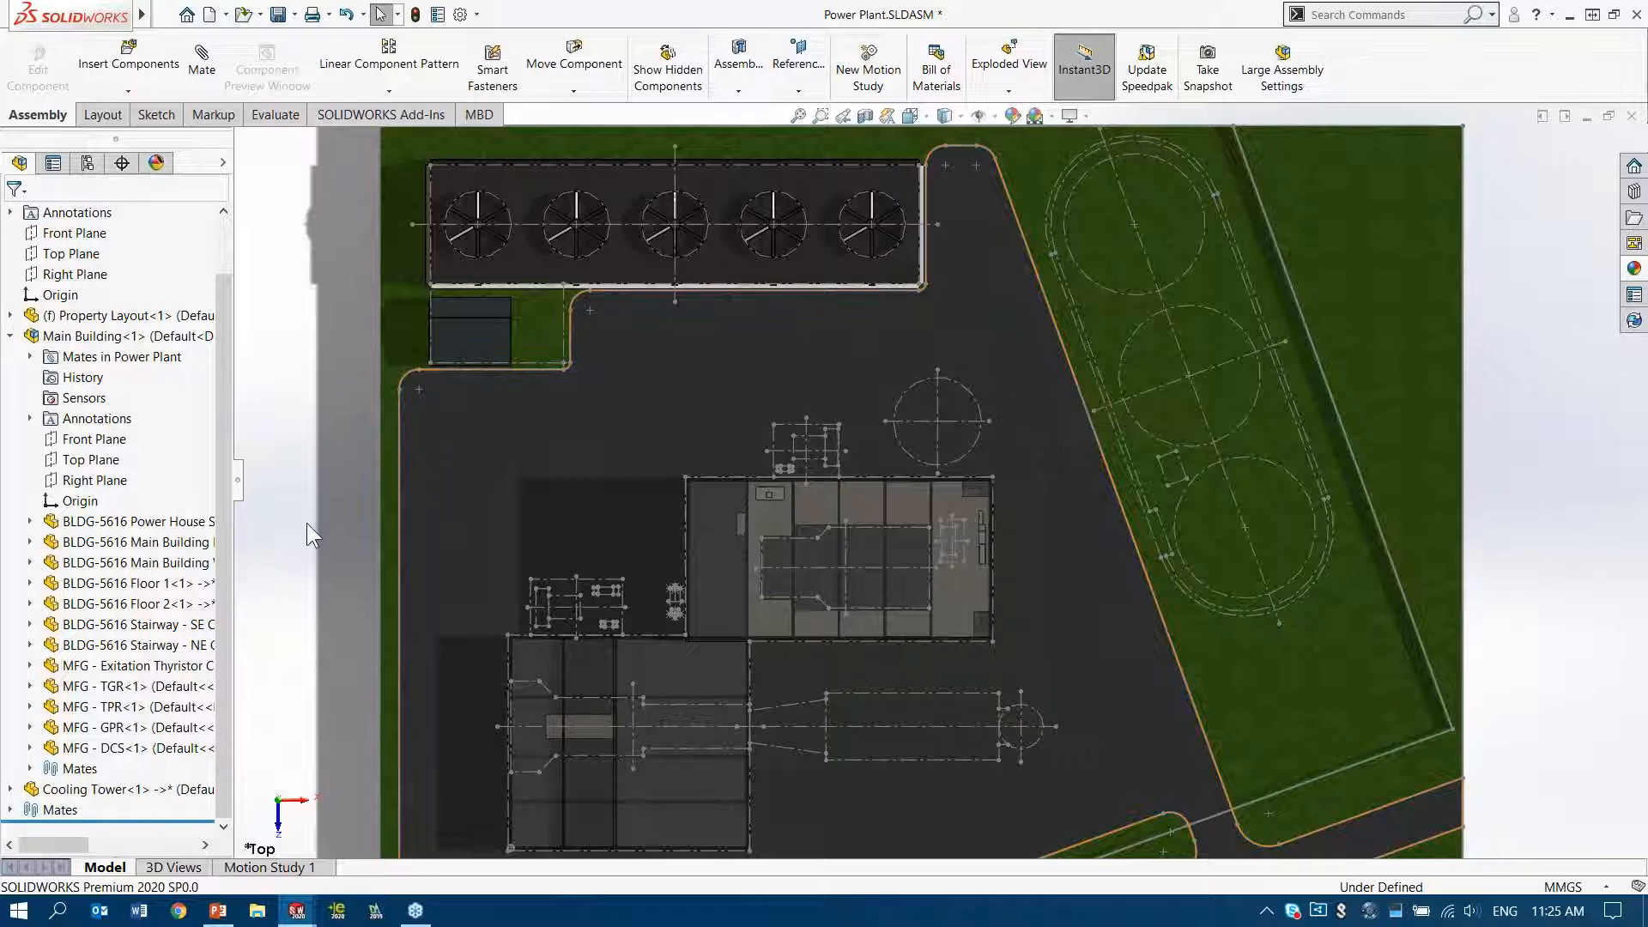
right_drag(306, 523, 367, 444)
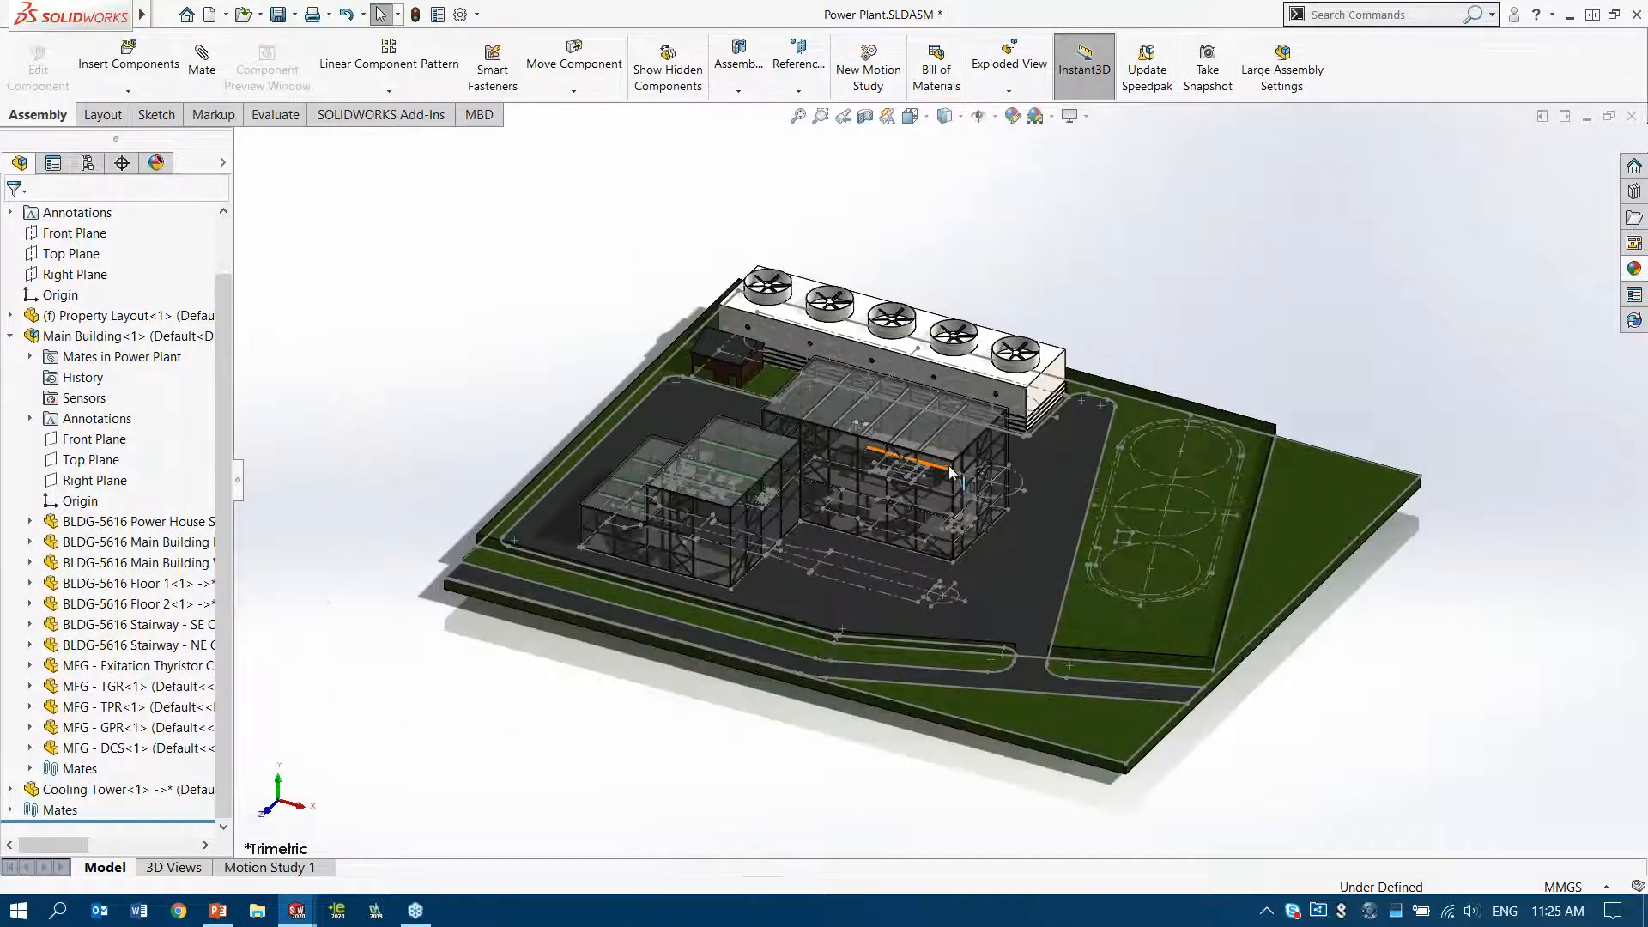
scroll(950, 466, down, 4)
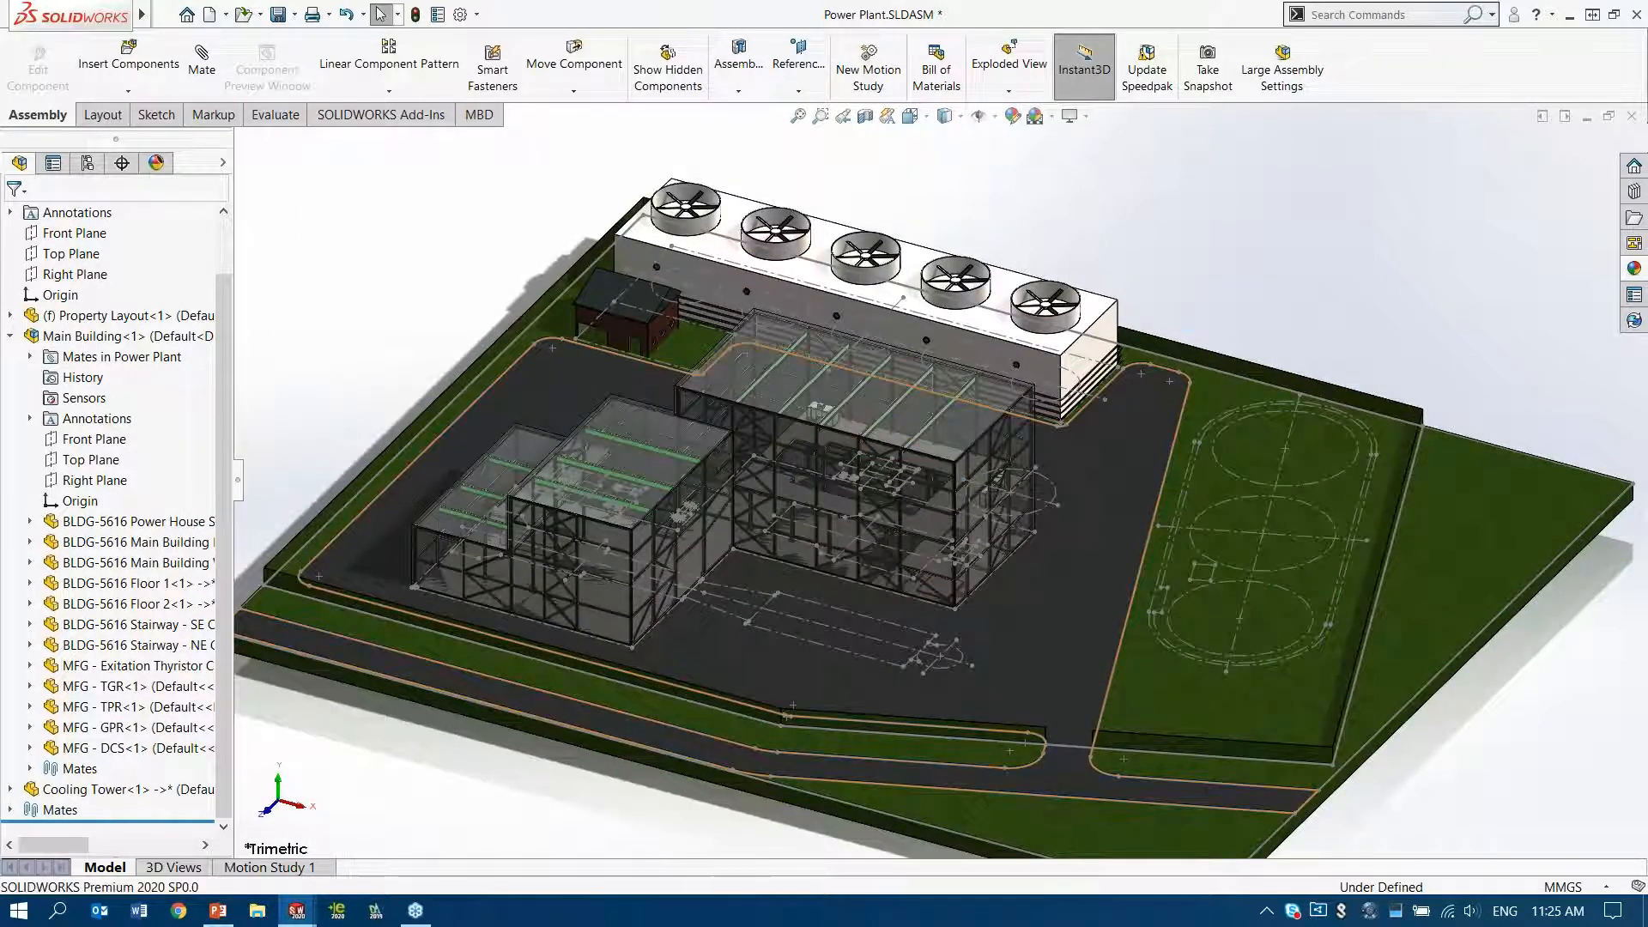
key(ctrl+s)
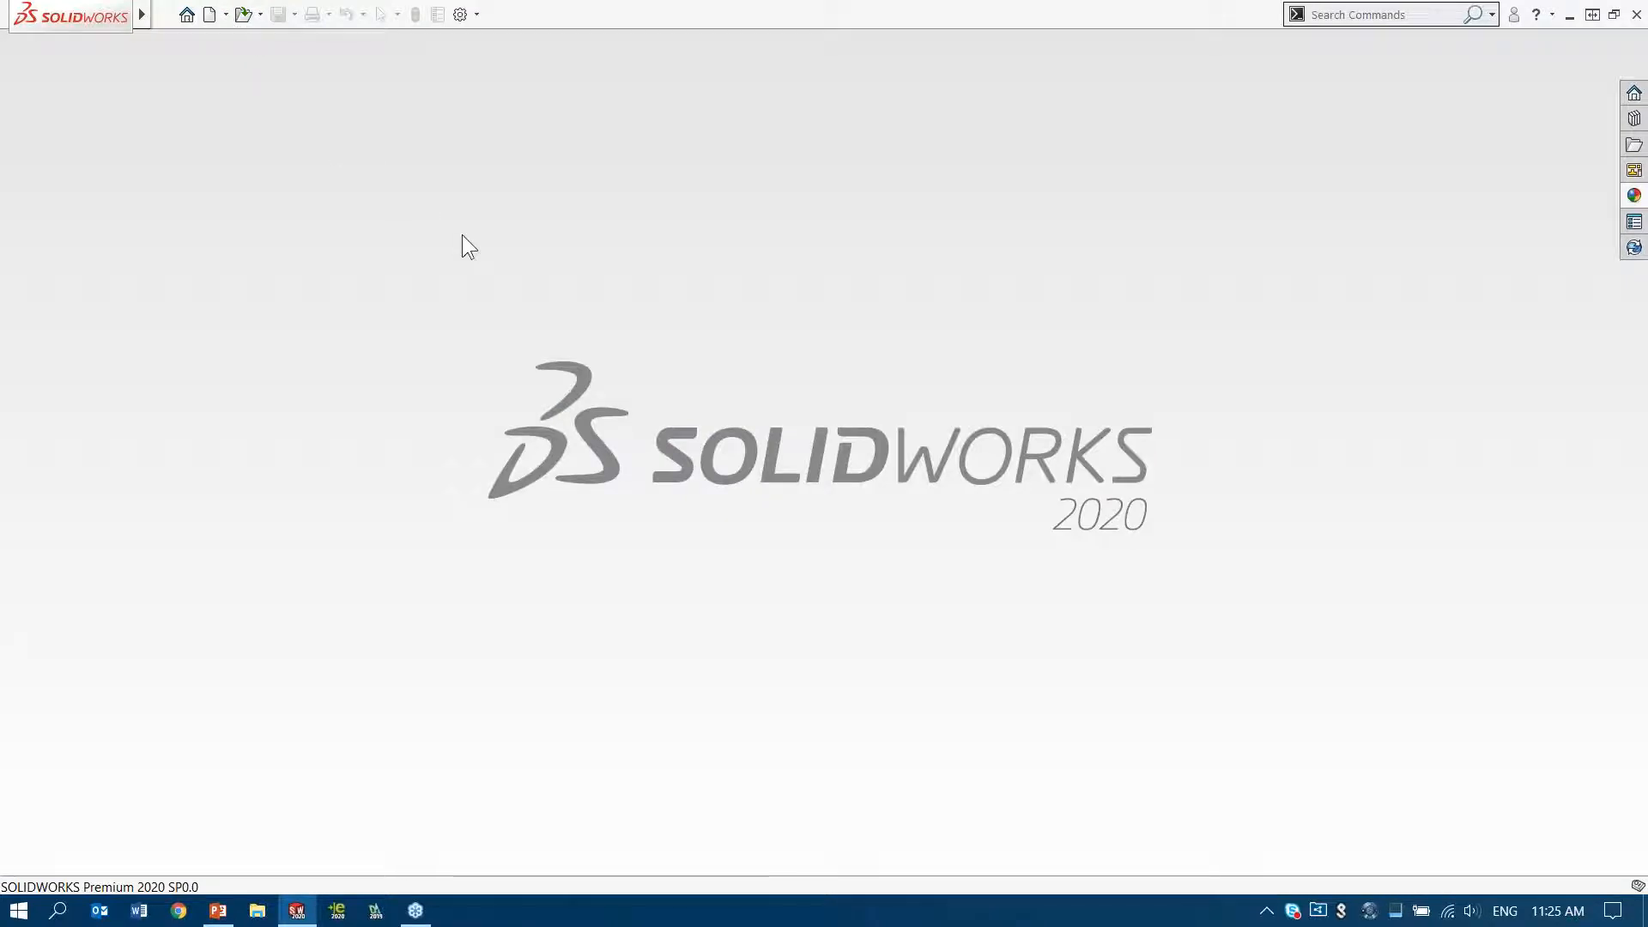
Open the drawing file 2d to 3d downhole.dwg from the recently used 2D to 3D folder
click(513, 160)
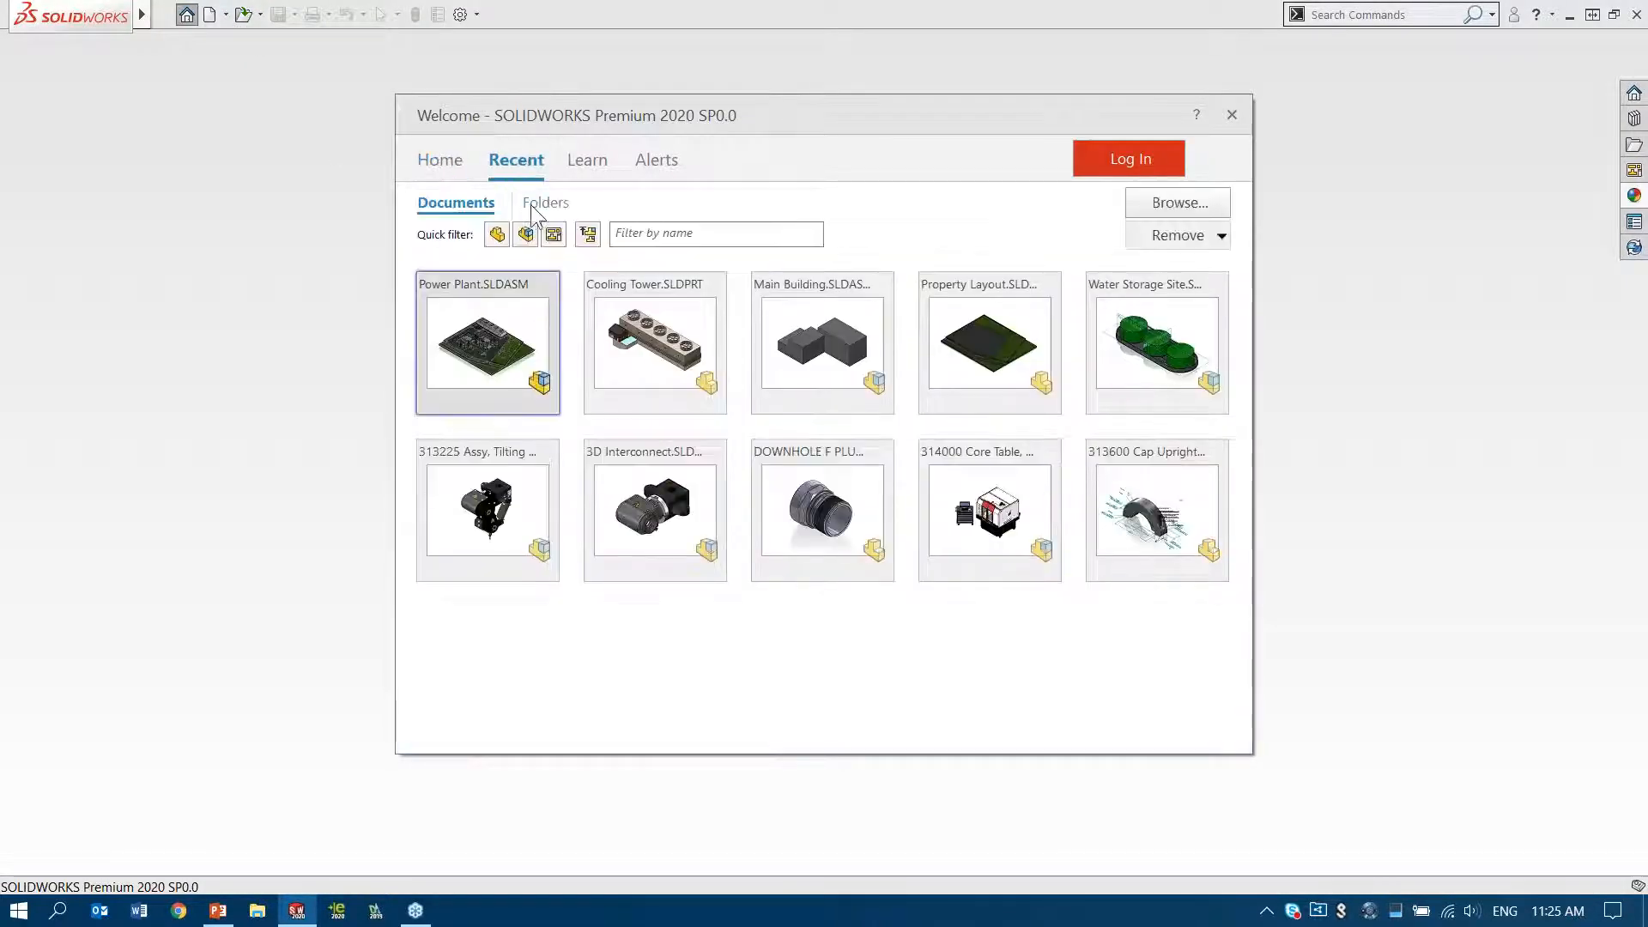
click(543, 206)
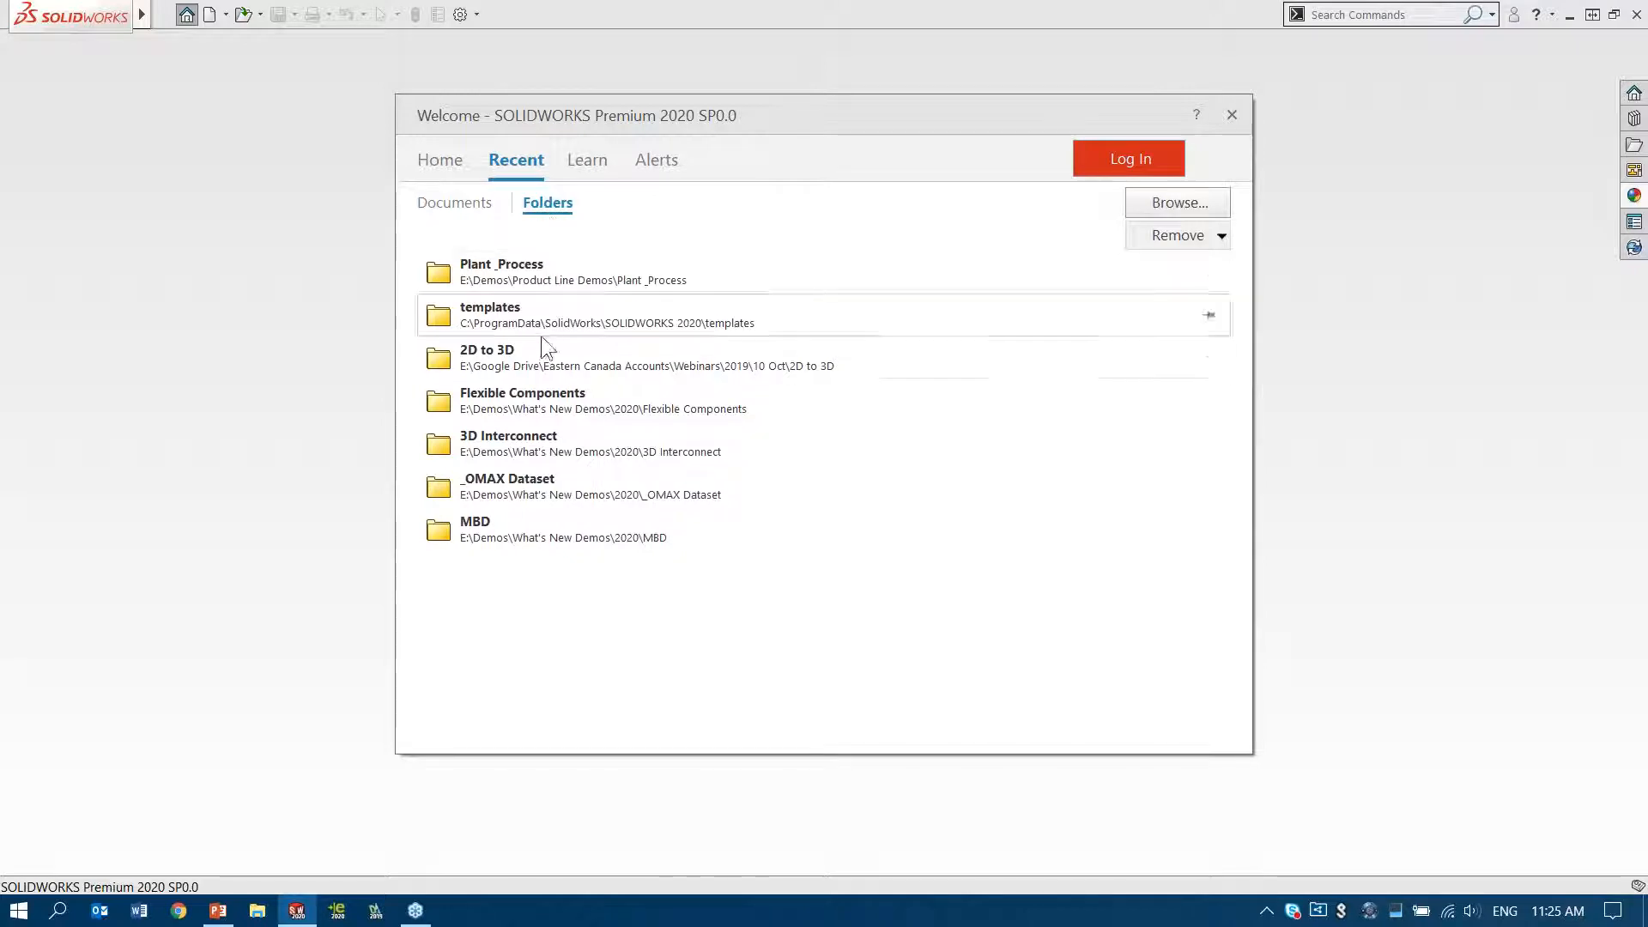
click(551, 357)
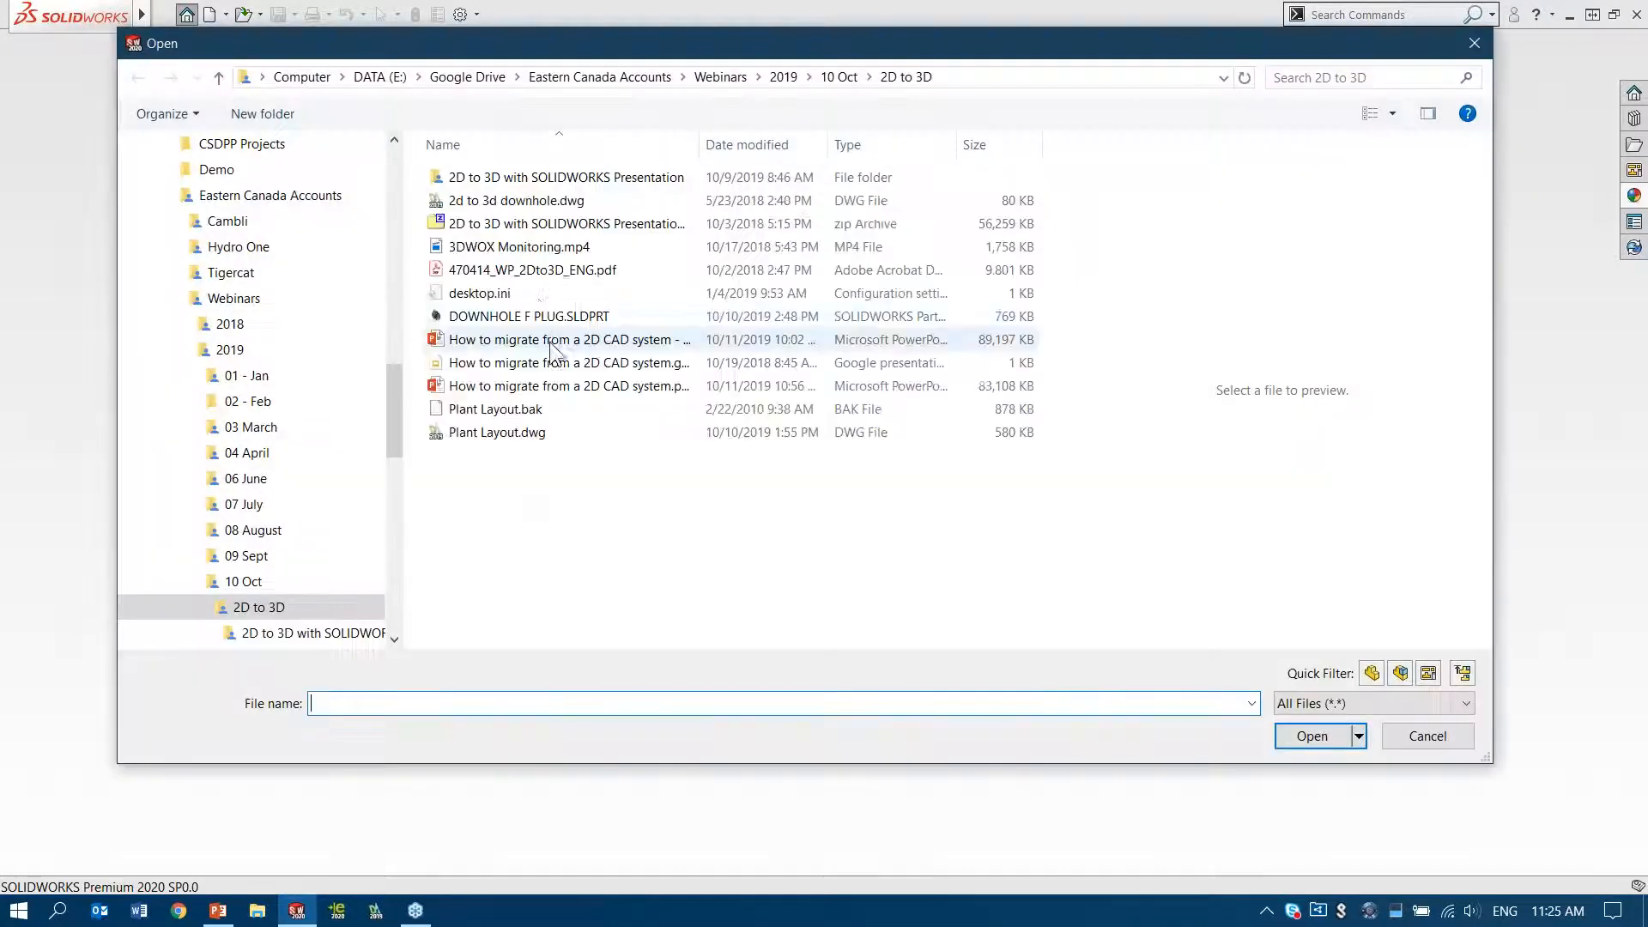
click(555, 203)
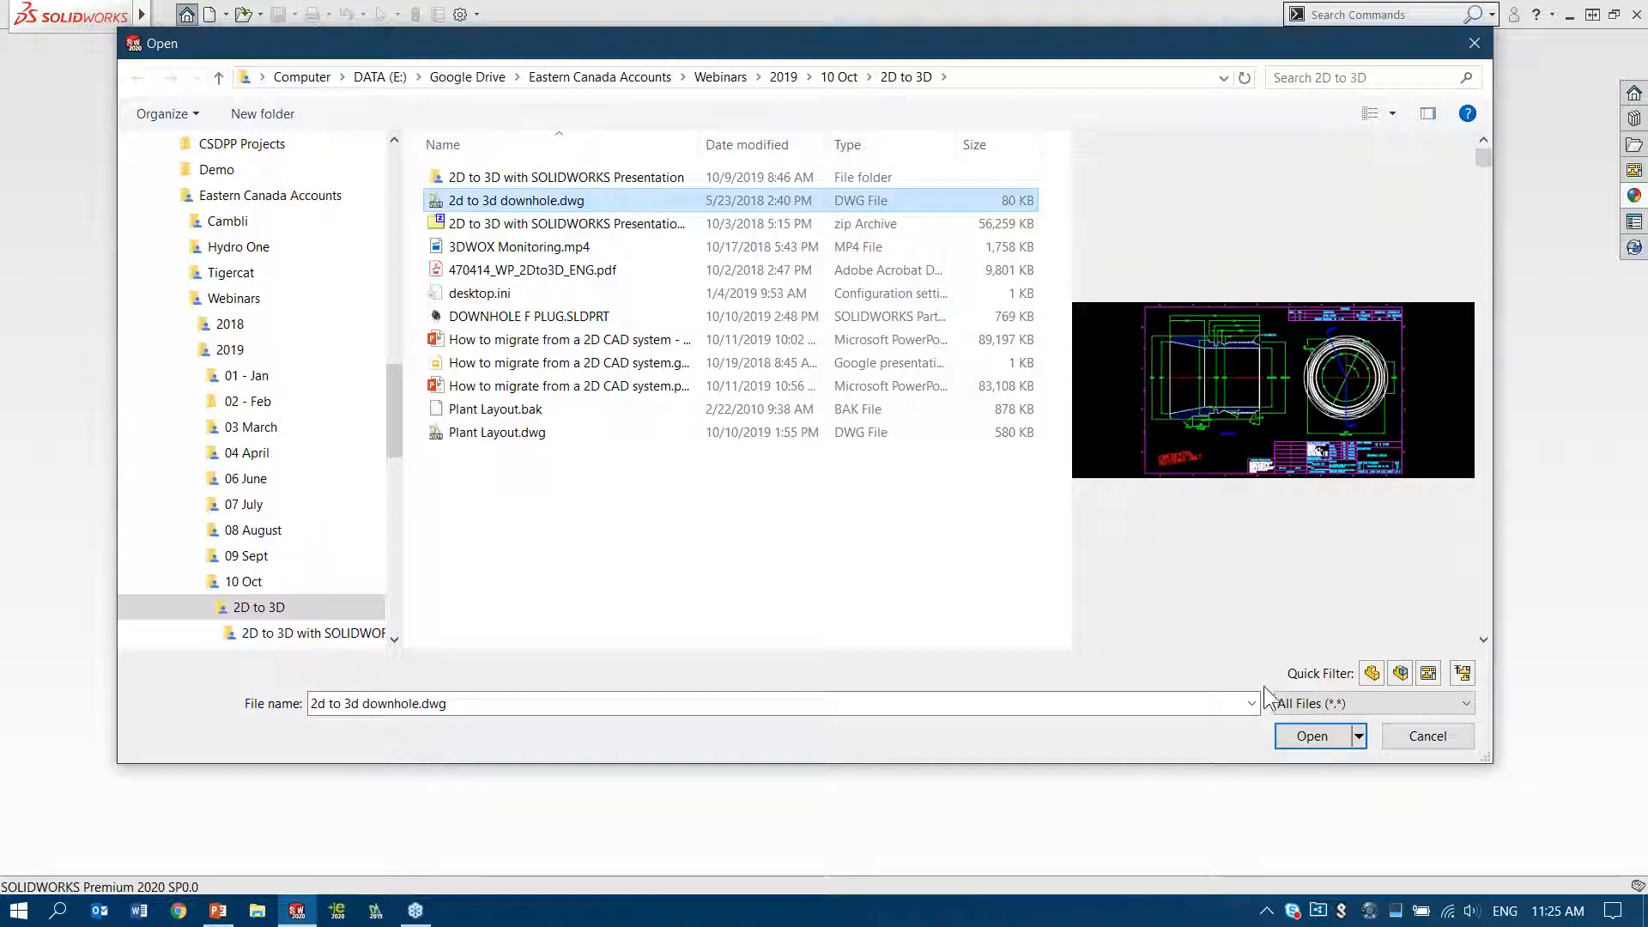
click(1317, 736)
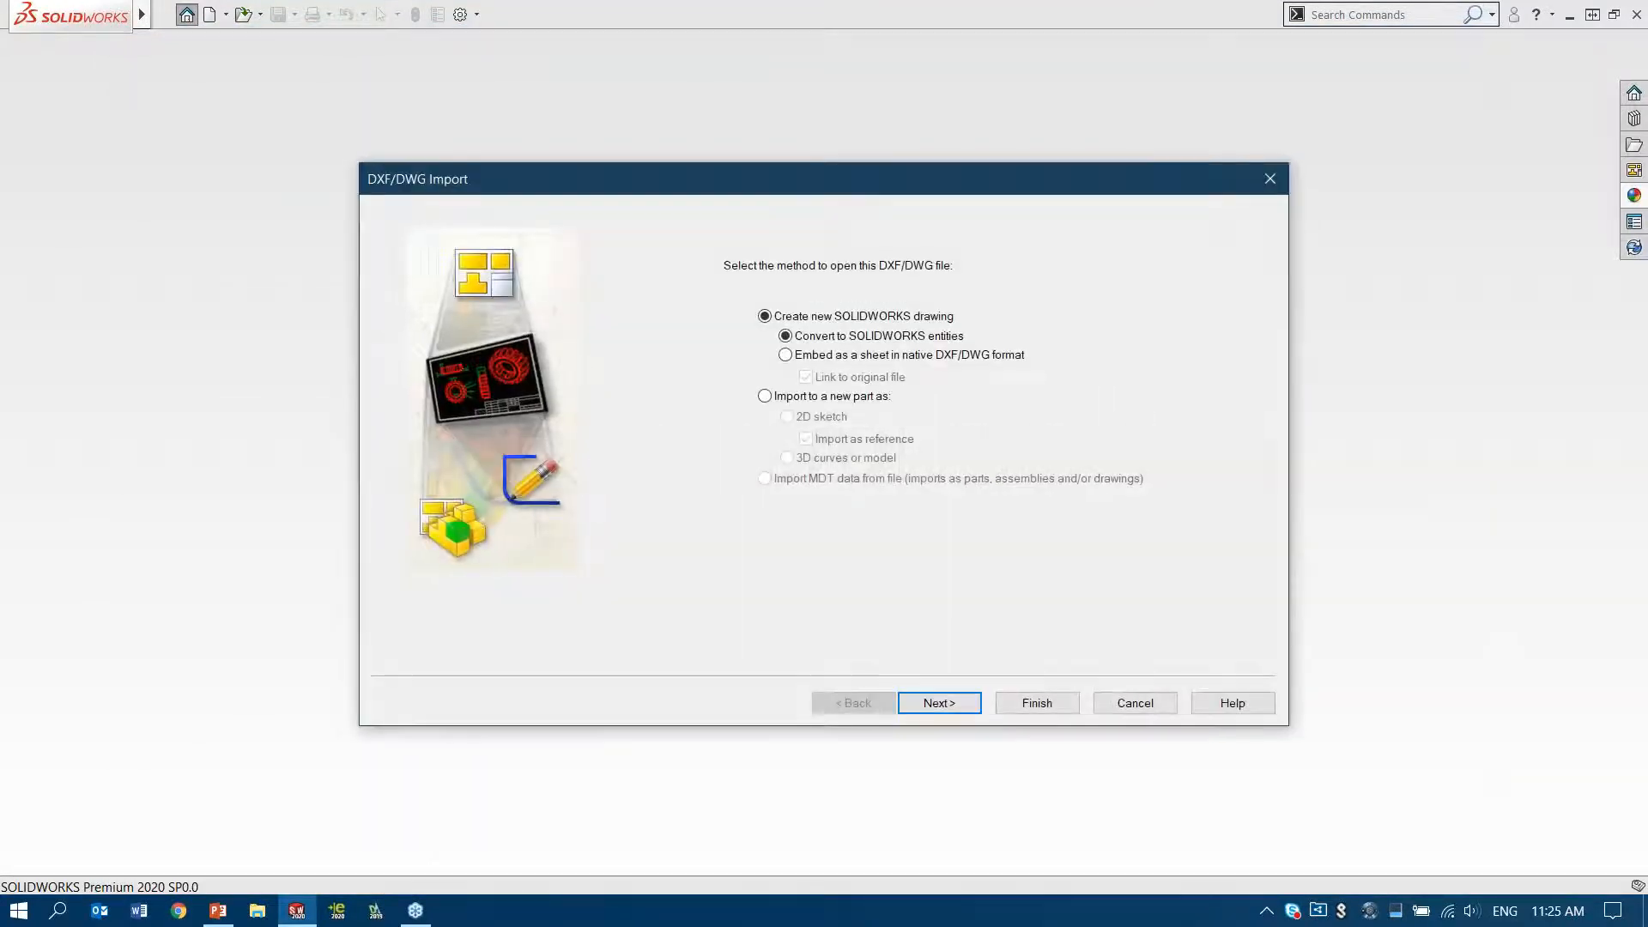
Set the import to a new part as a 2D sketch with dimensions, excluding the SECTION, NOTES, XHATCH and TITLEBLOCK layers
click(819, 397)
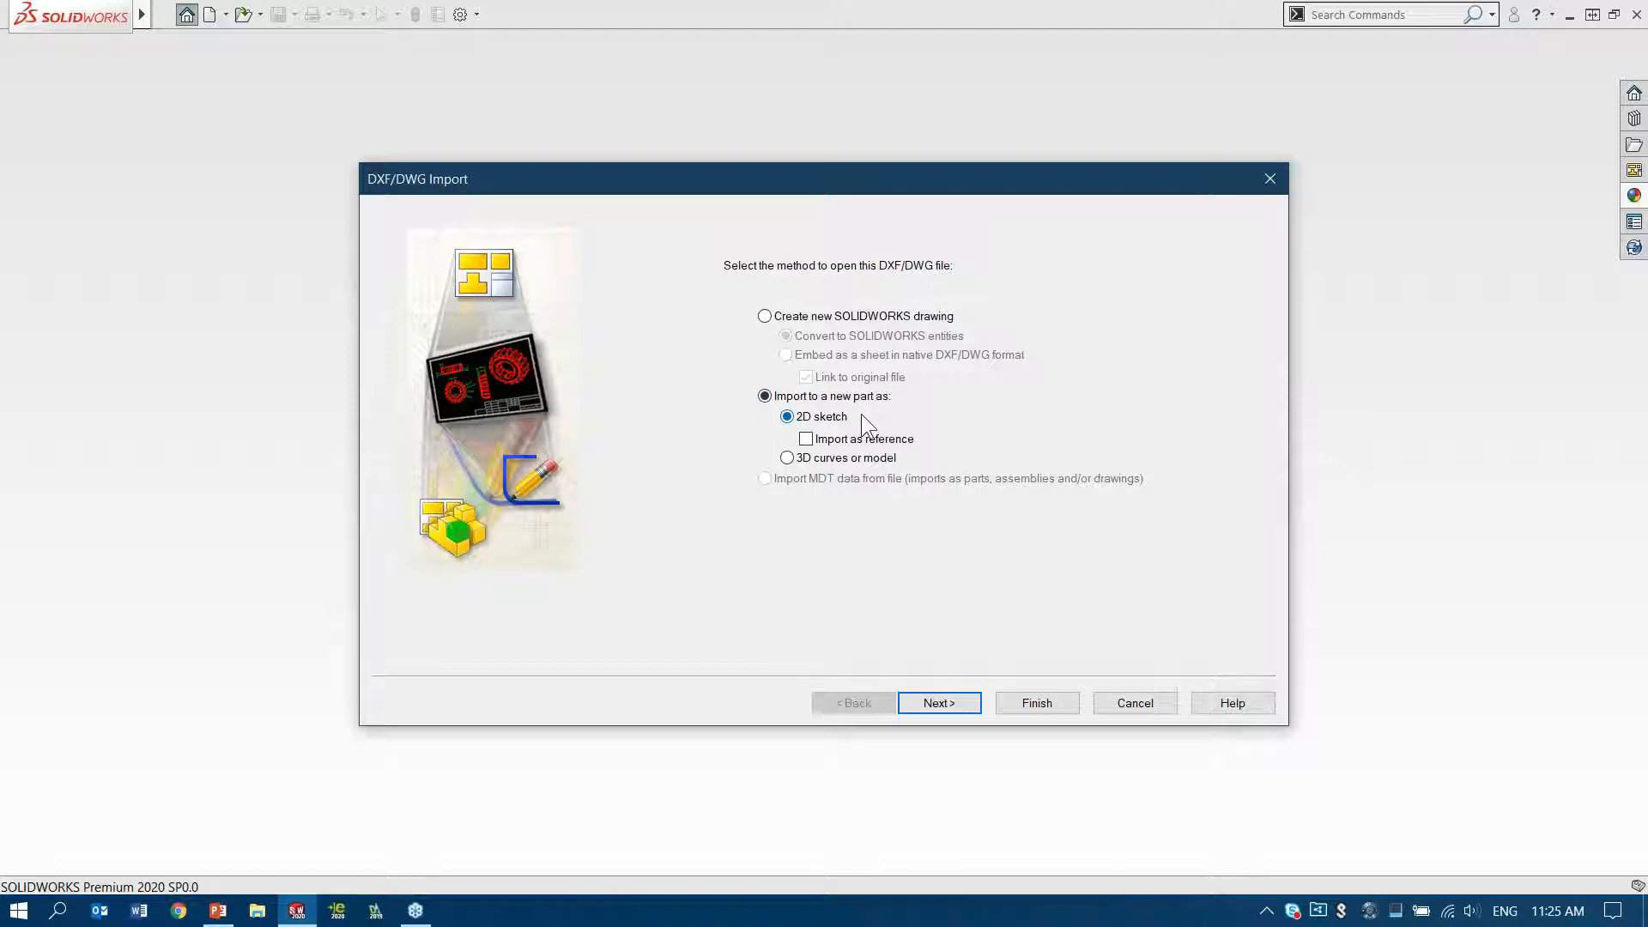
click(950, 702)
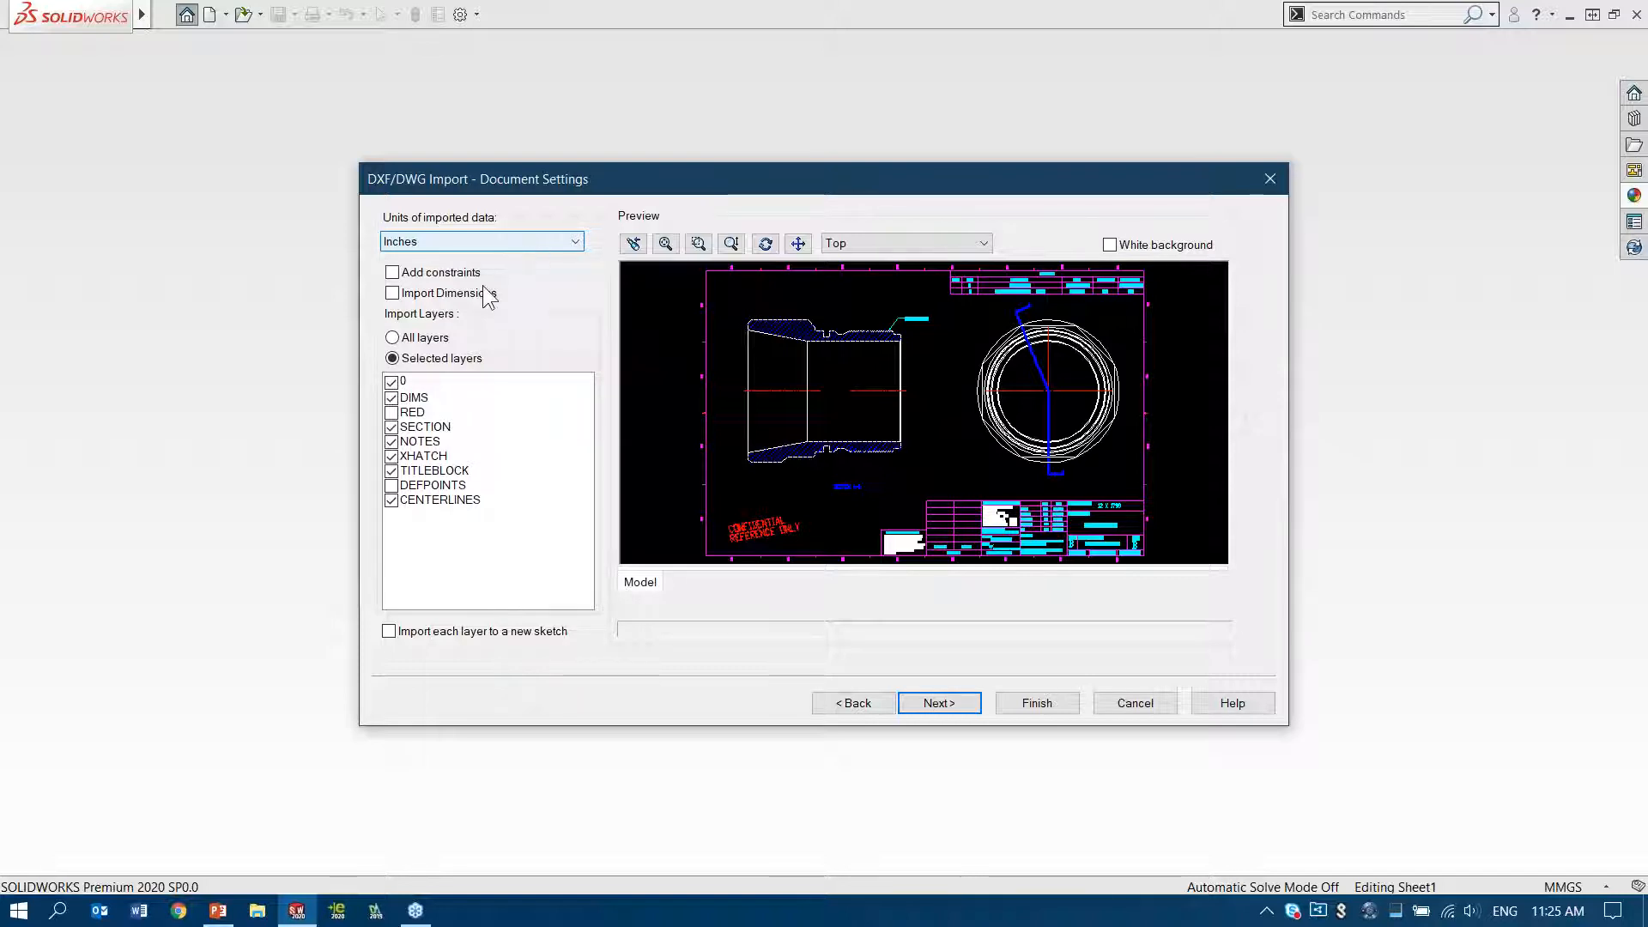
click(392, 294)
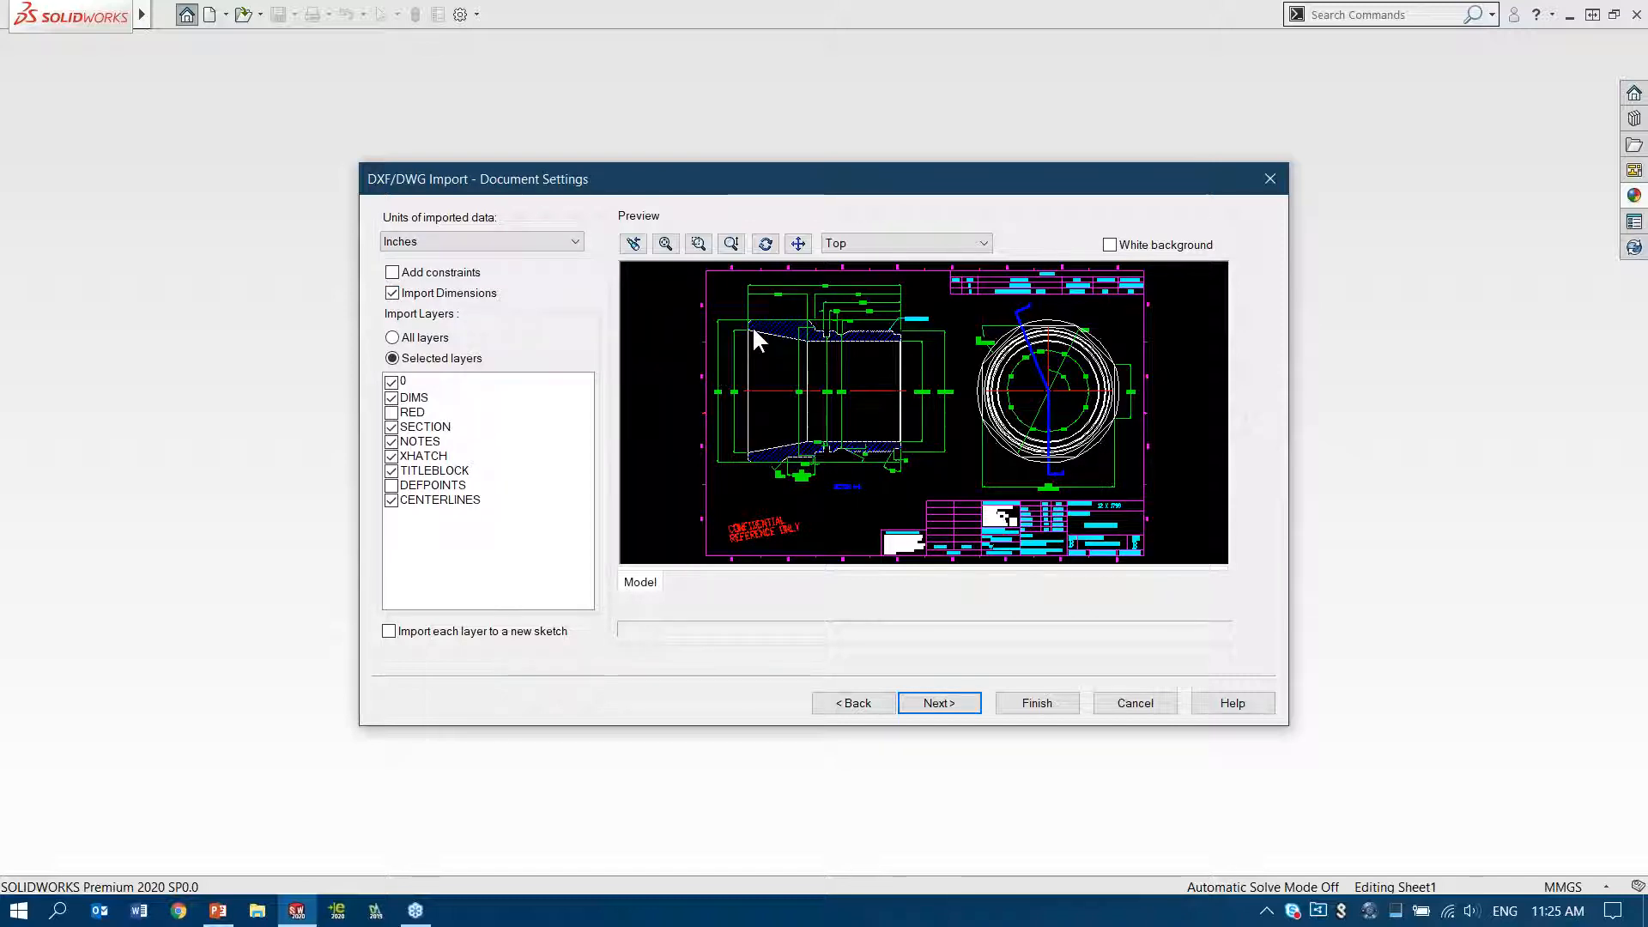
click(391, 426)
click(392, 441)
click(391, 455)
click(392, 470)
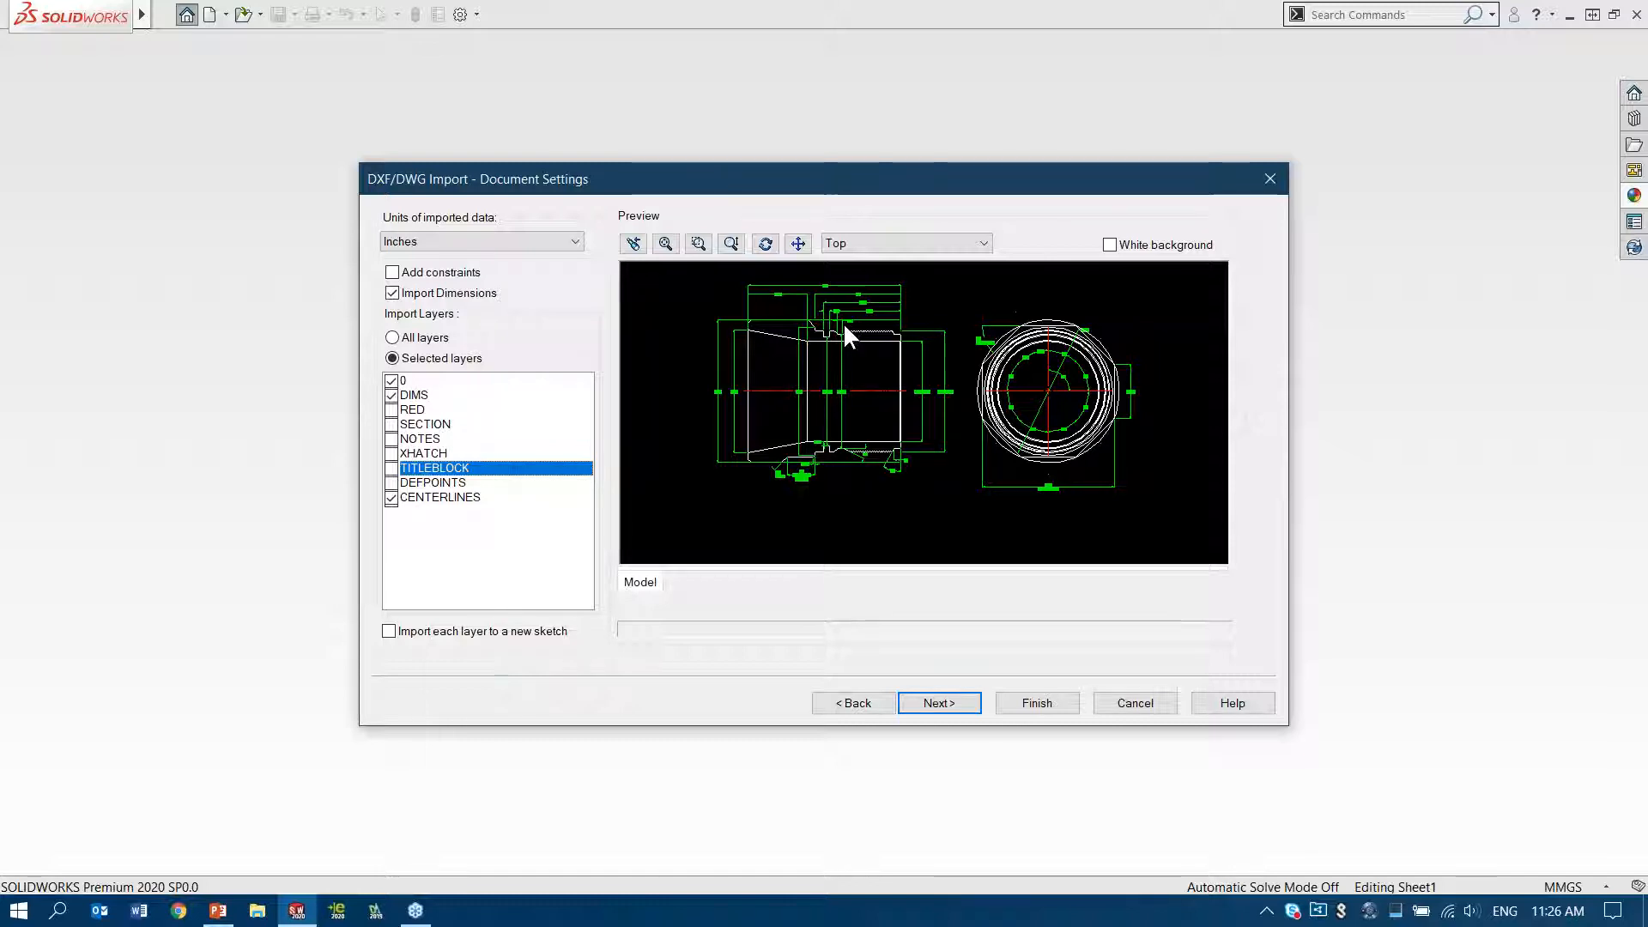
Examine the geometry and dimensions of the side and end views in the import preview
scroll(843, 324, down, 2)
scroll(767, 411, down, 1)
middle_drag(757, 407, 1026, 456)
scroll(978, 389, down, 2)
mouse_move(982, 369)
middle_down()
mouse_move(1013, 455)
mouse_move(905, 348)
middle_up()
mouse_move(1024, 426)
middle_down()
mouse_move(929, 397)
mouse_move(631, 389)
middle_up()
middle_drag(1121, 404, 789, 359)
mouse_move(788, 357)
mouse_down()
mouse_move(793, 416)
mouse_move(914, 349)
mouse_up()
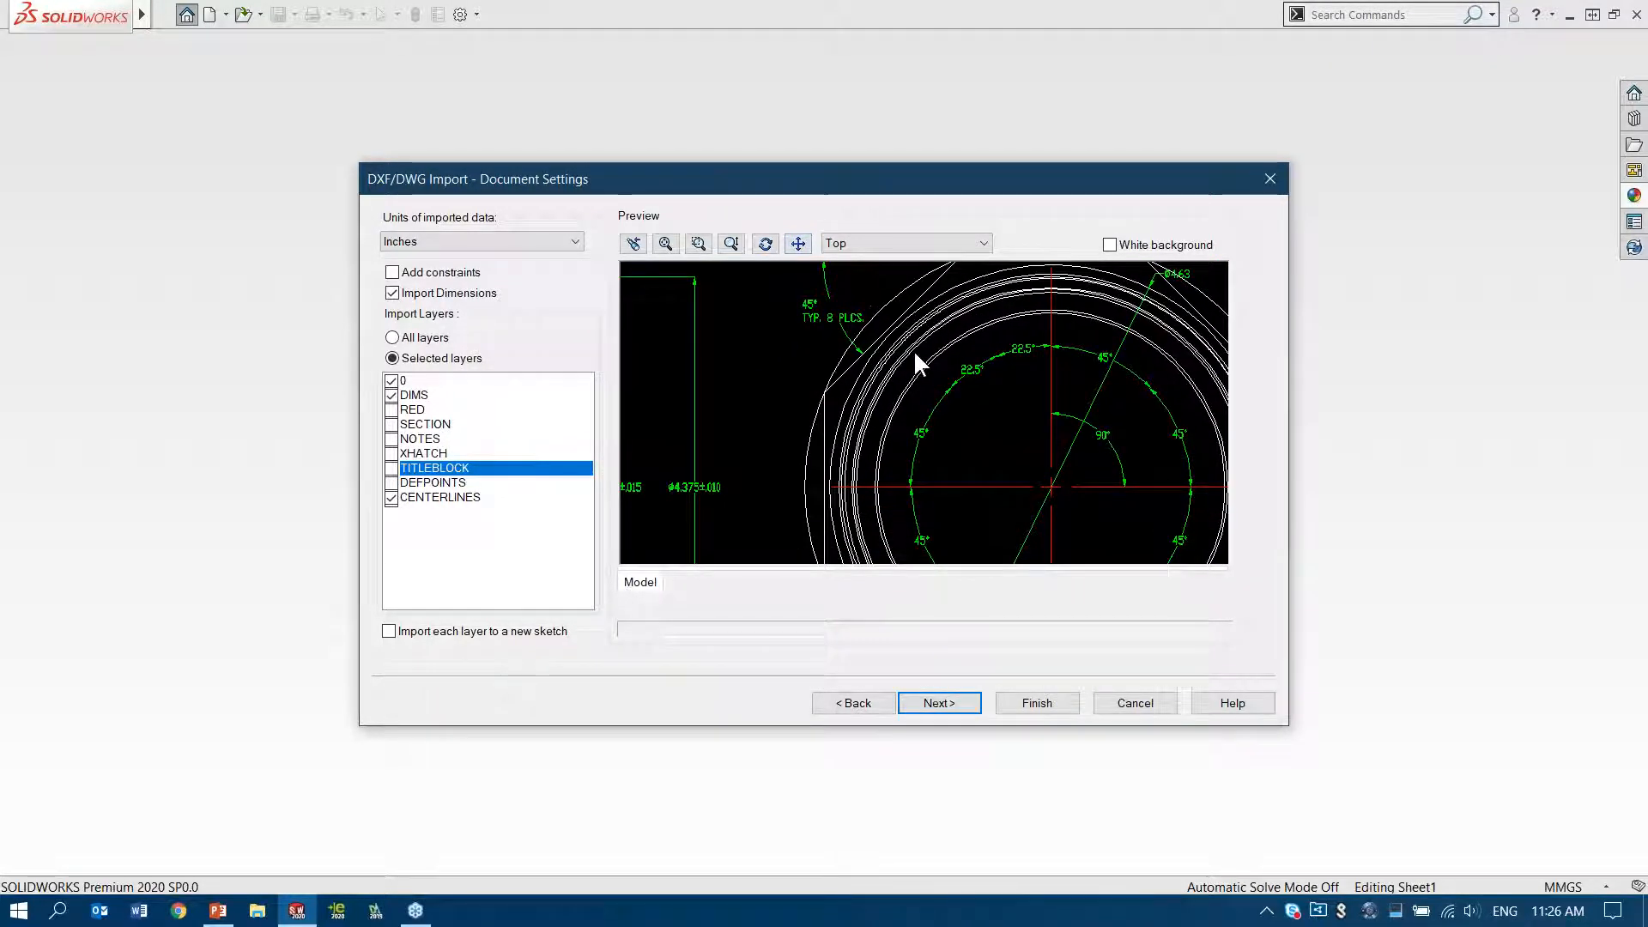
Finish the DWG import without exploding blocks and close the 2D to 3D toolbar
click(1037, 703)
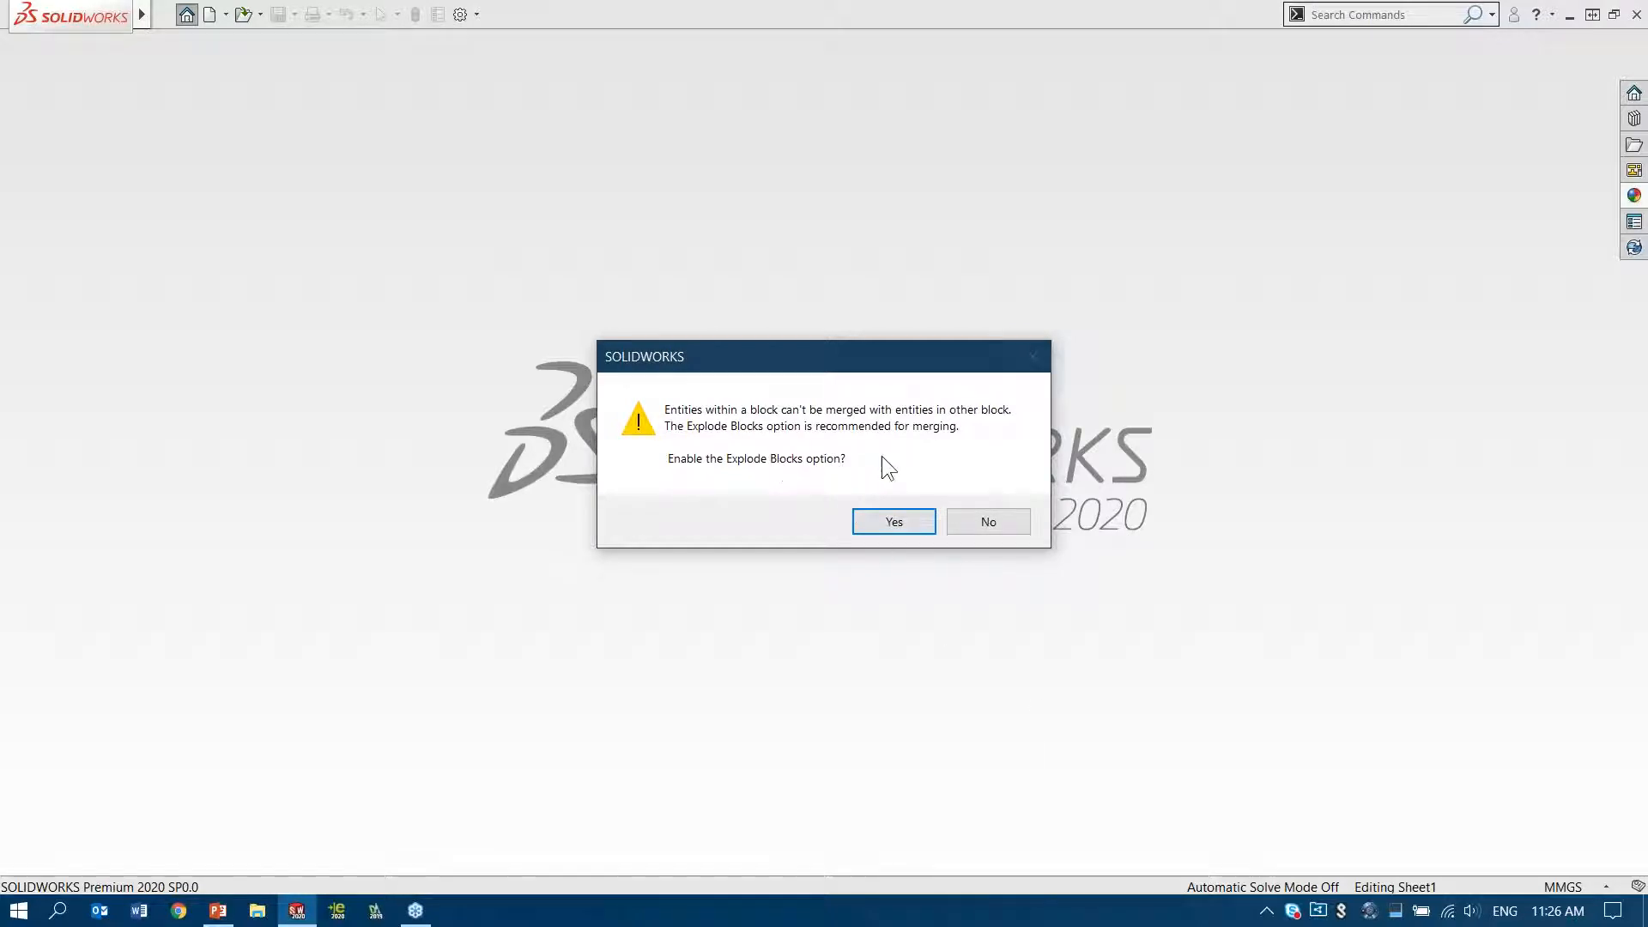
click(998, 529)
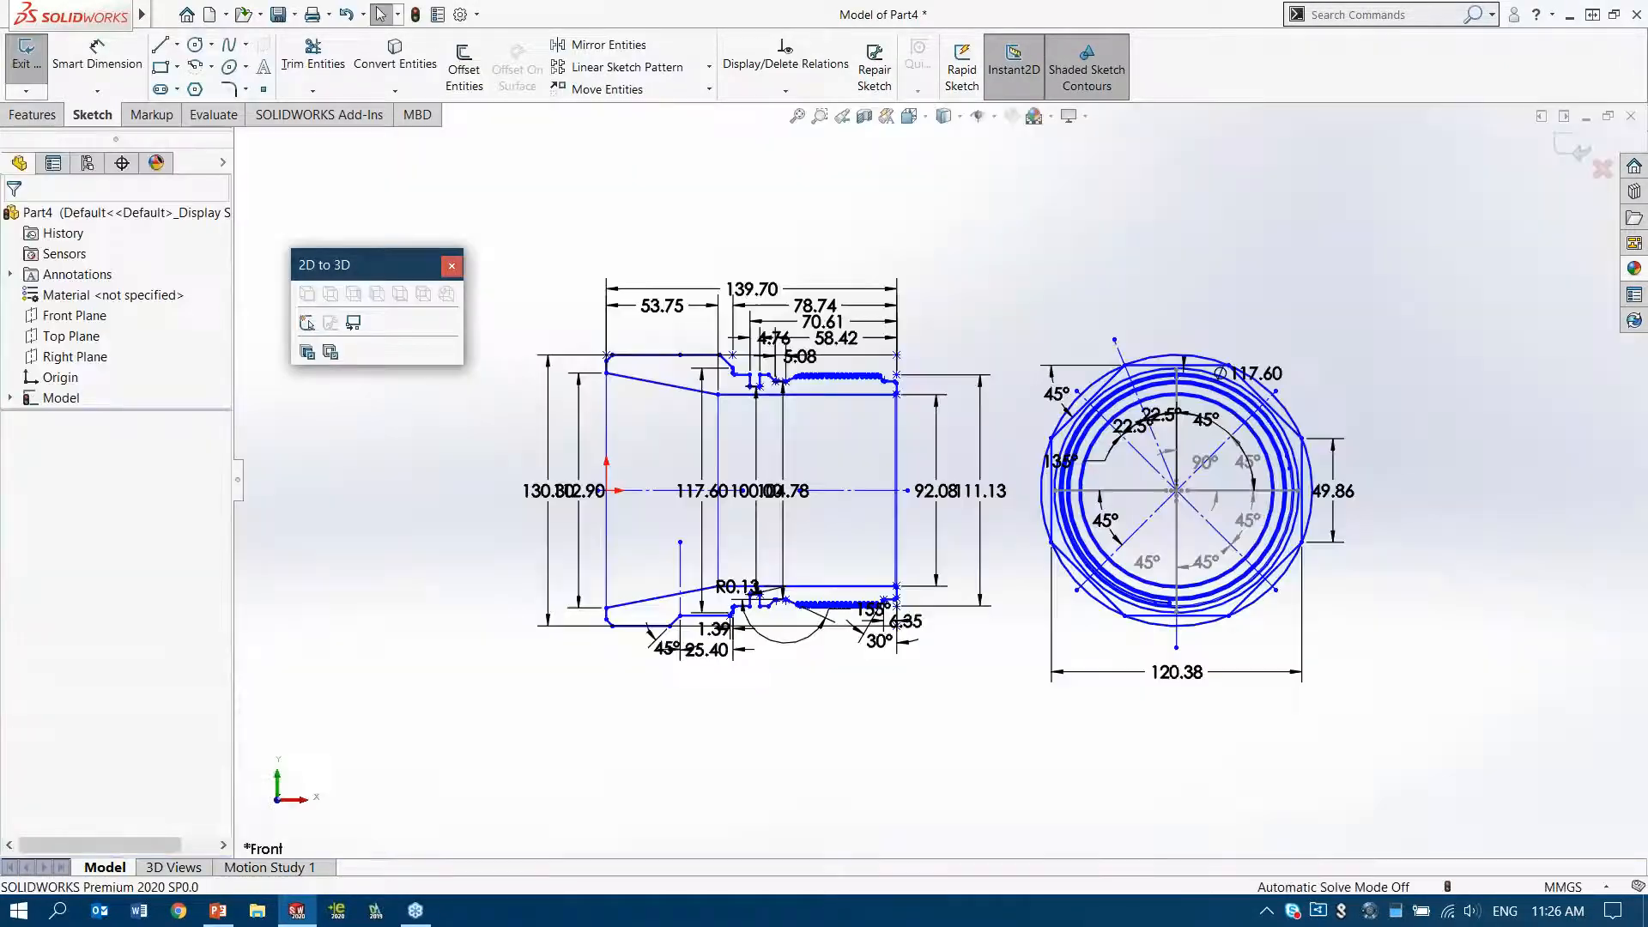
click(451, 265)
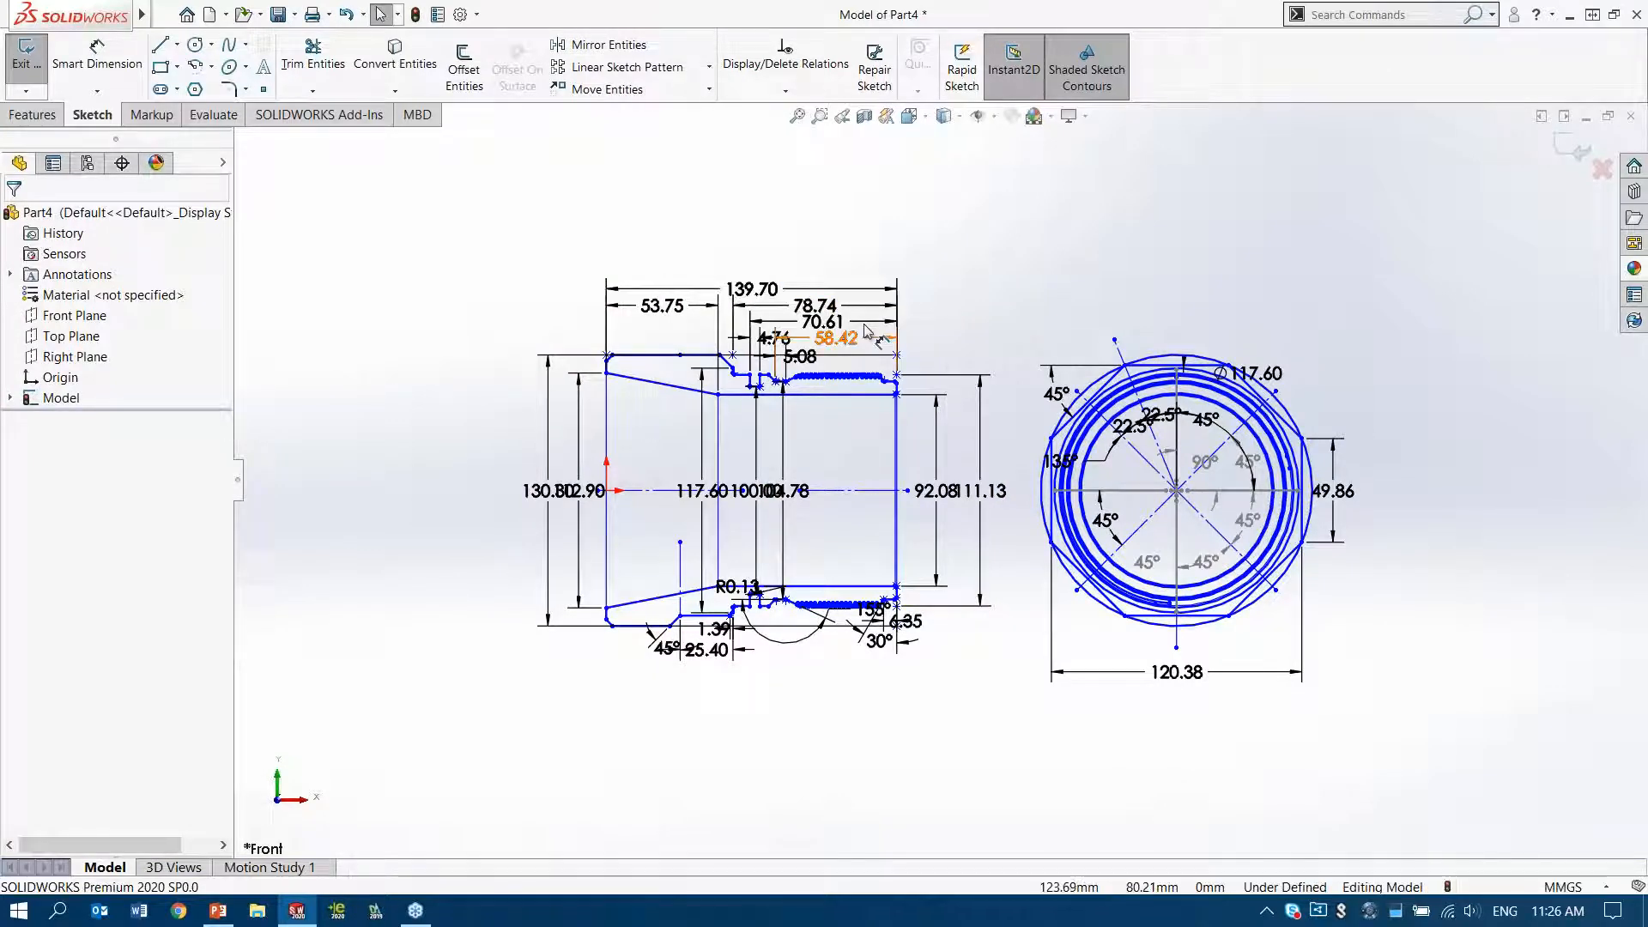
Change the part's unit system to IPS (inch, pound, second)
scroll(867, 343, down, 4)
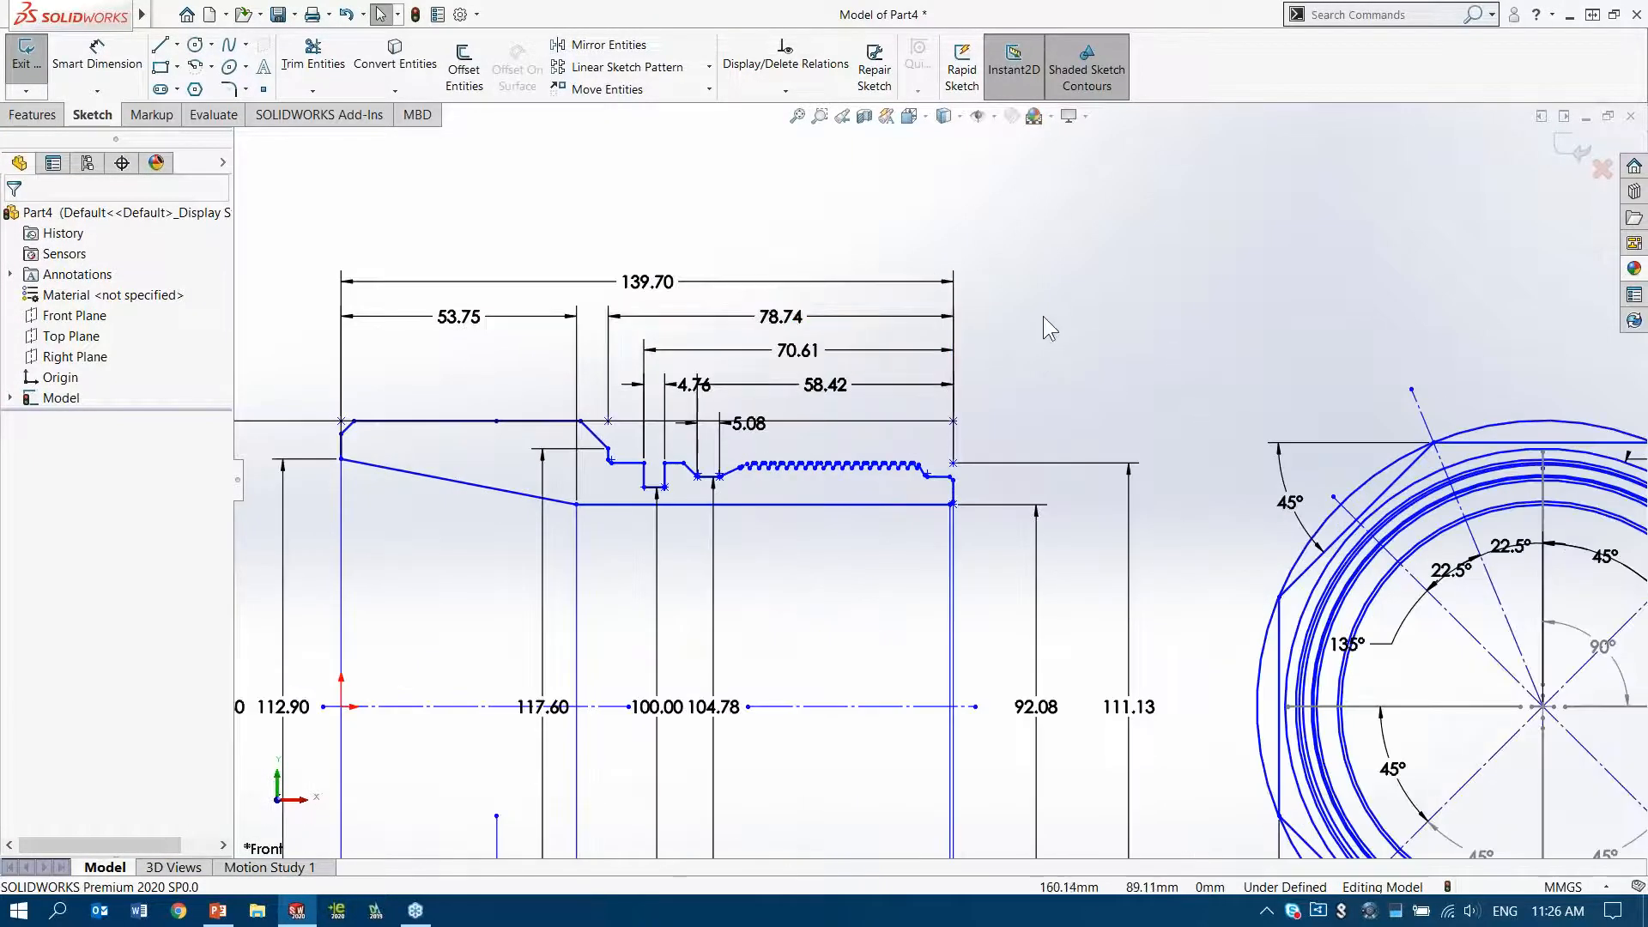
ctrl+middle_drag(1110, 349, 1089, 320)
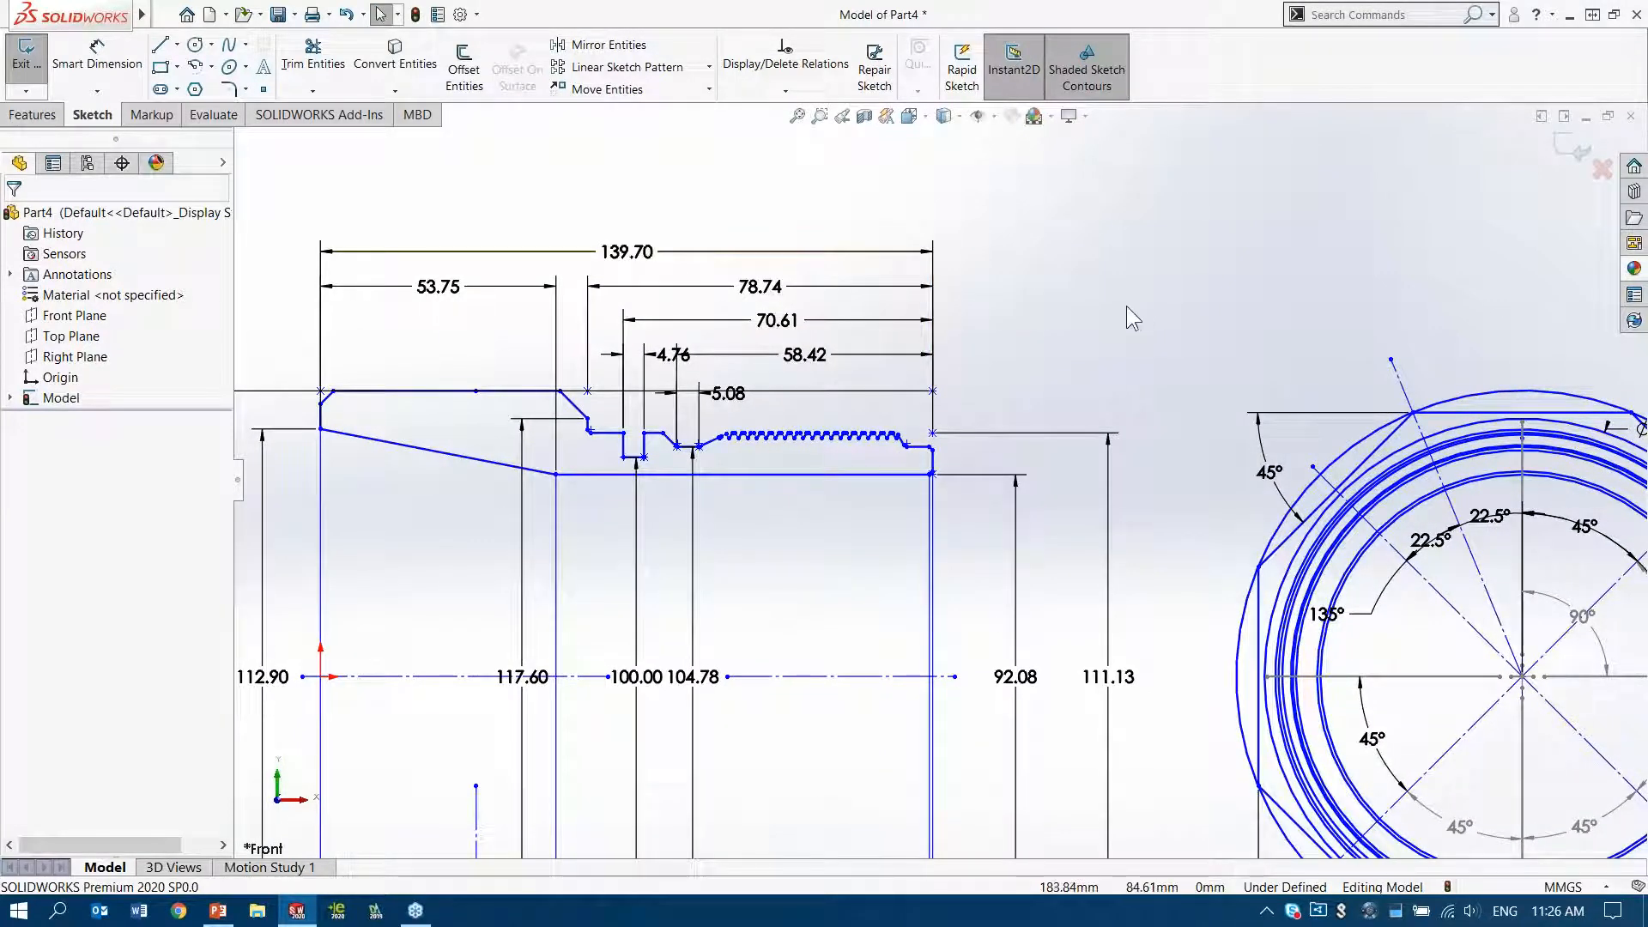
click(1564, 887)
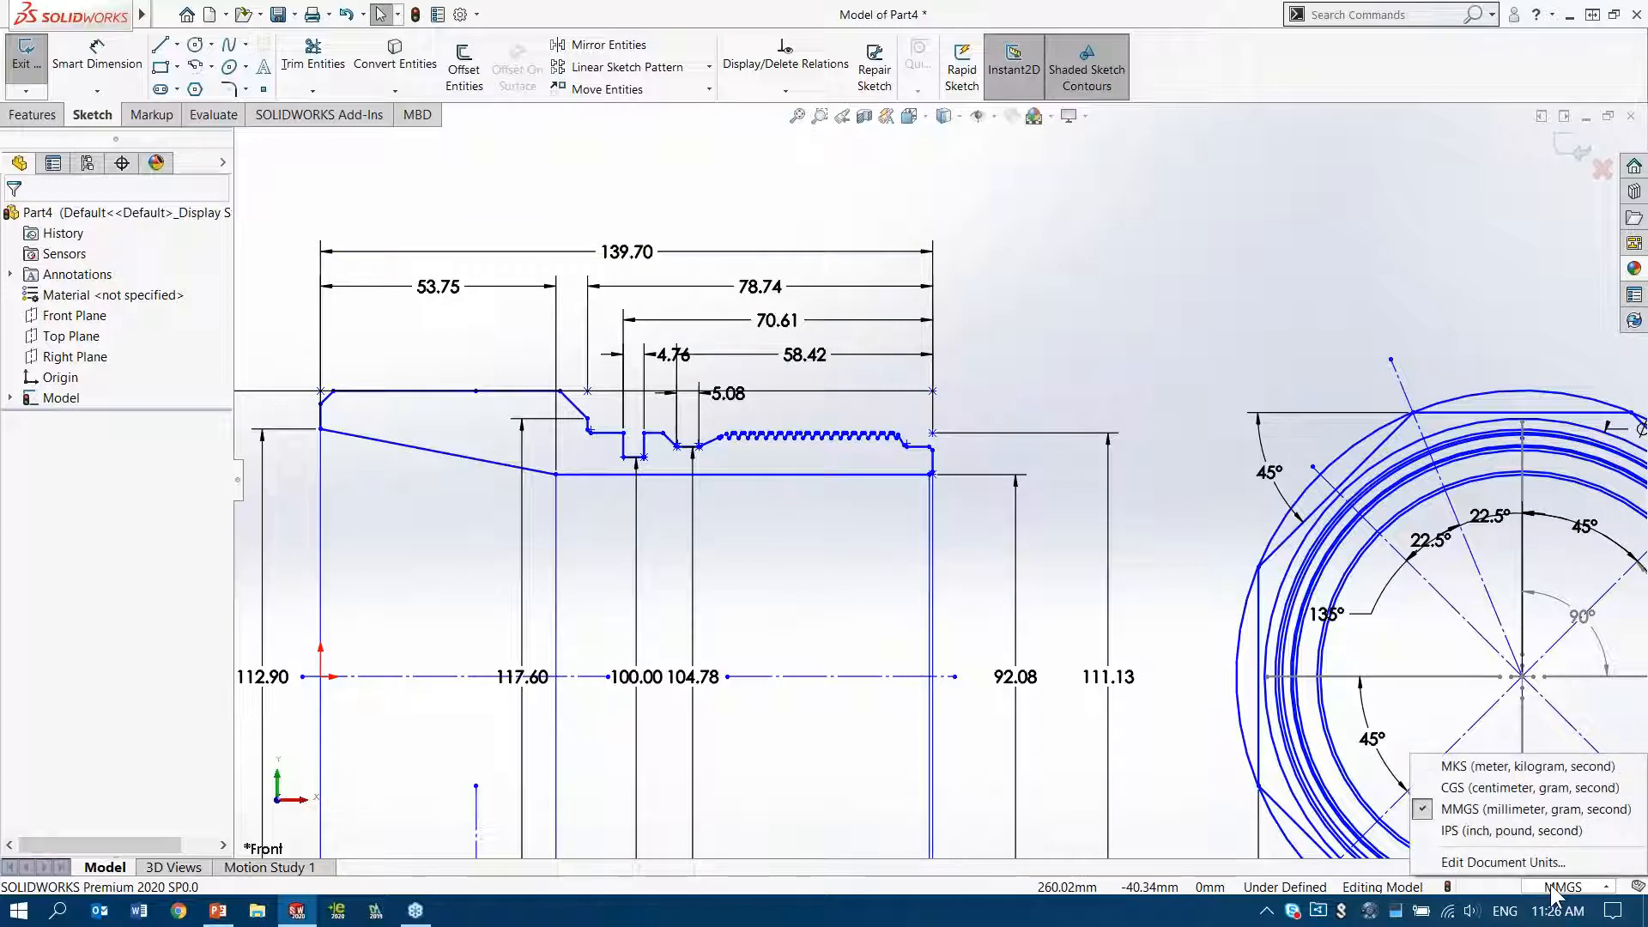
click(1536, 830)
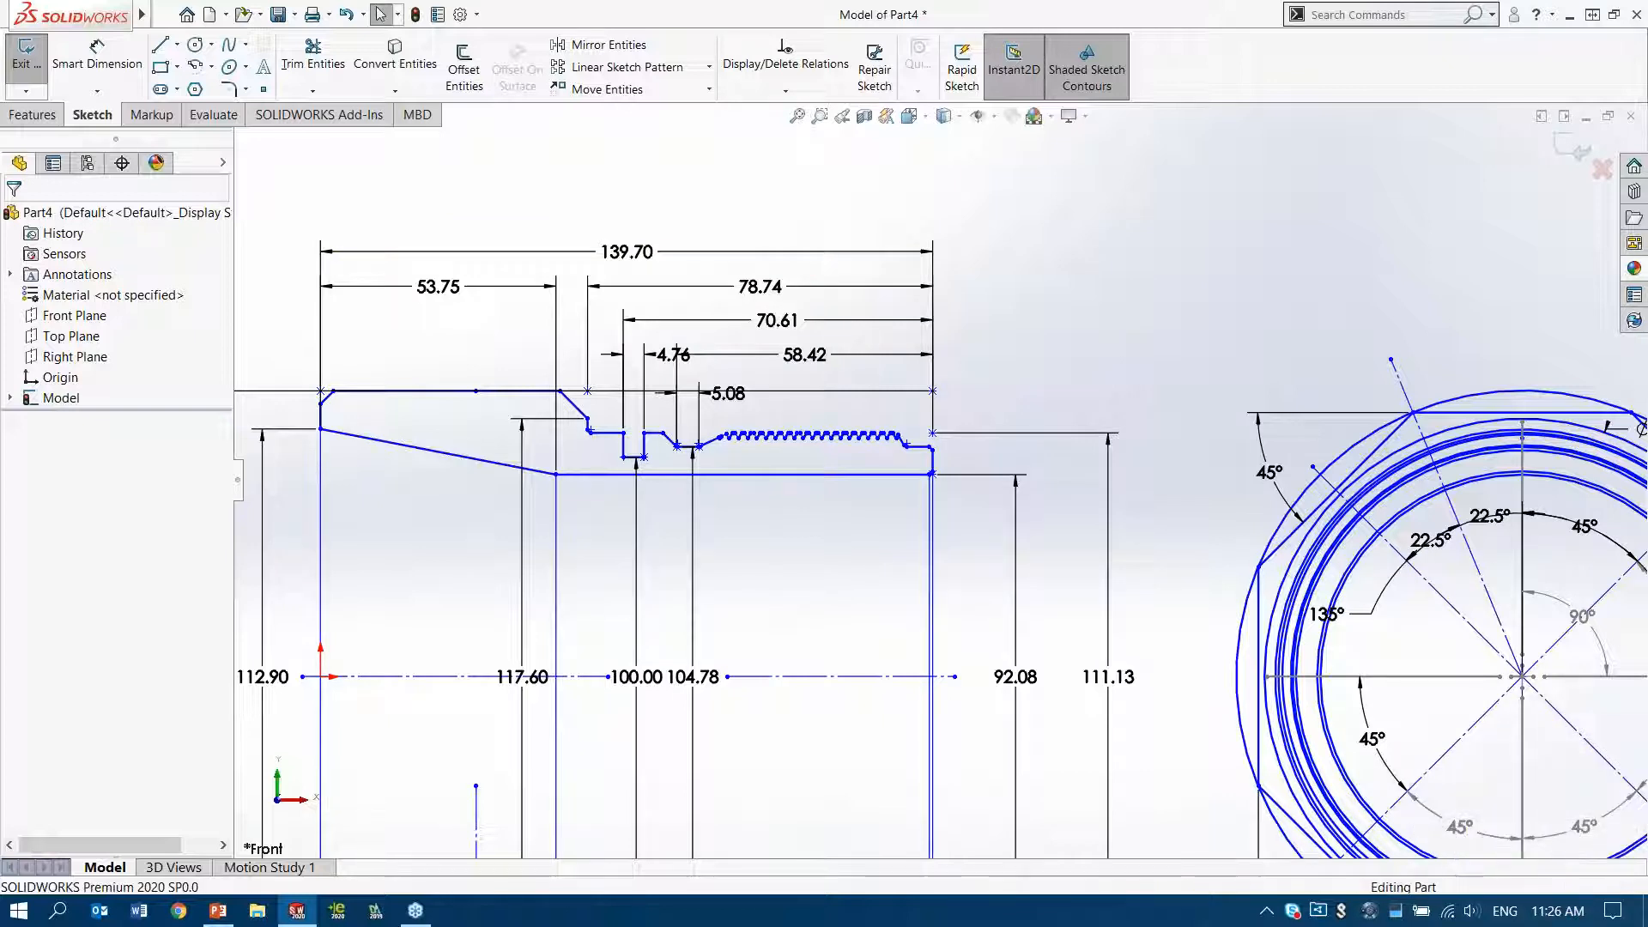
click(1580, 151)
double_click(502, 392)
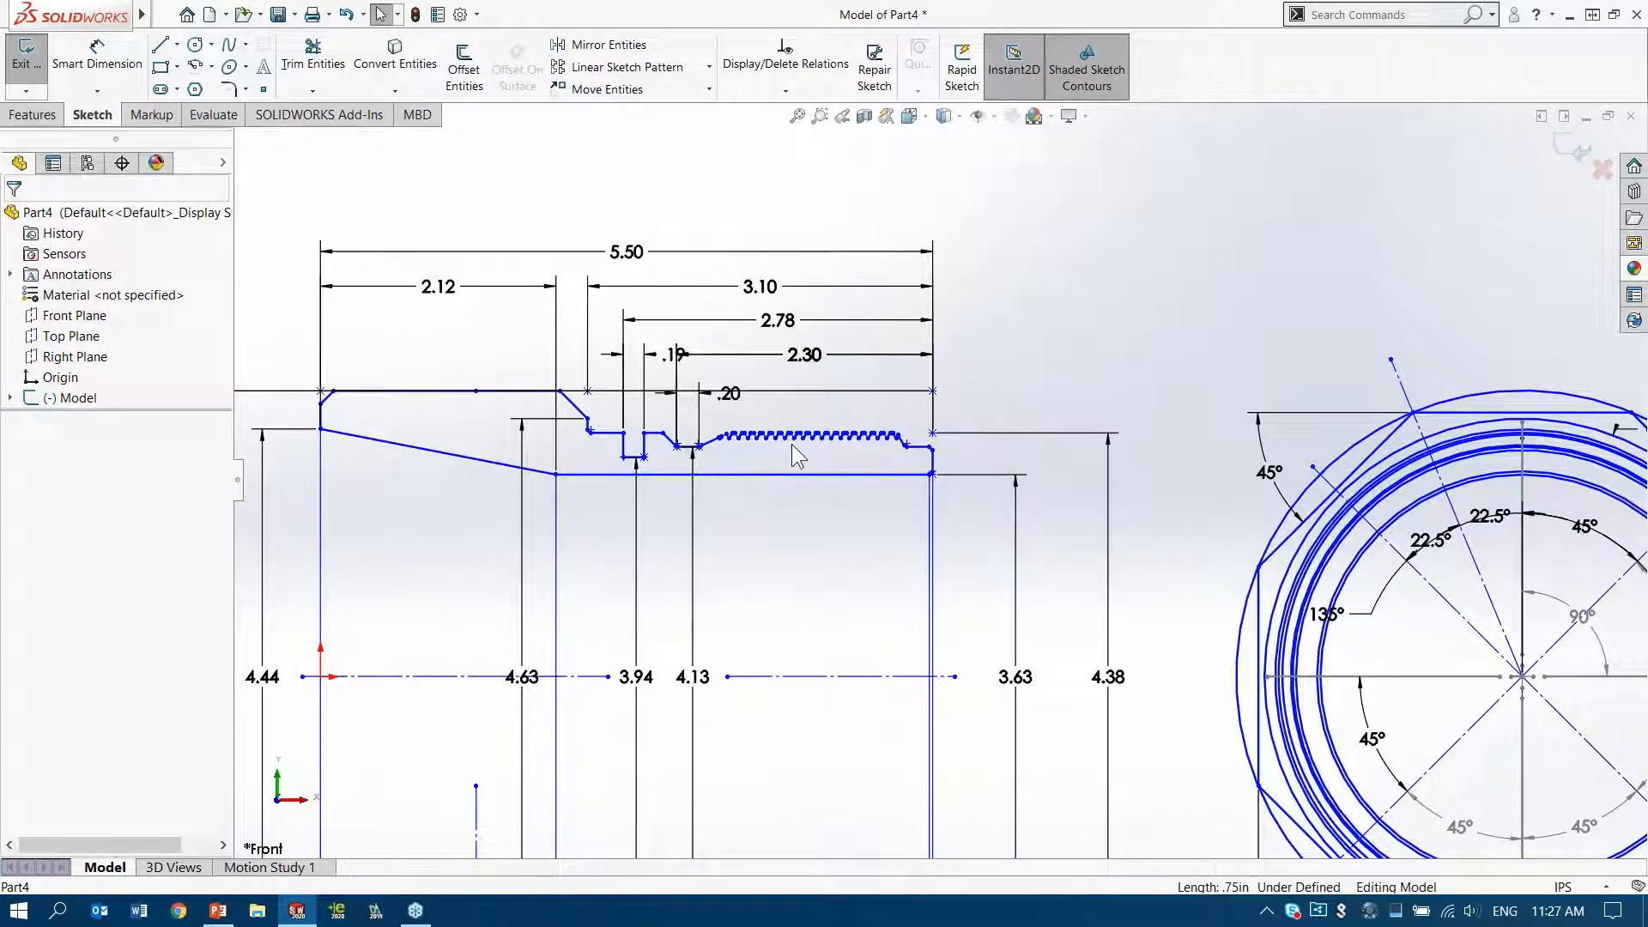
Delete all the sawtooth thread lines along the upper edge of the side view's profile
ctrl+middle_drag(791, 444, 853, 445)
scroll(856, 453, down, 5)
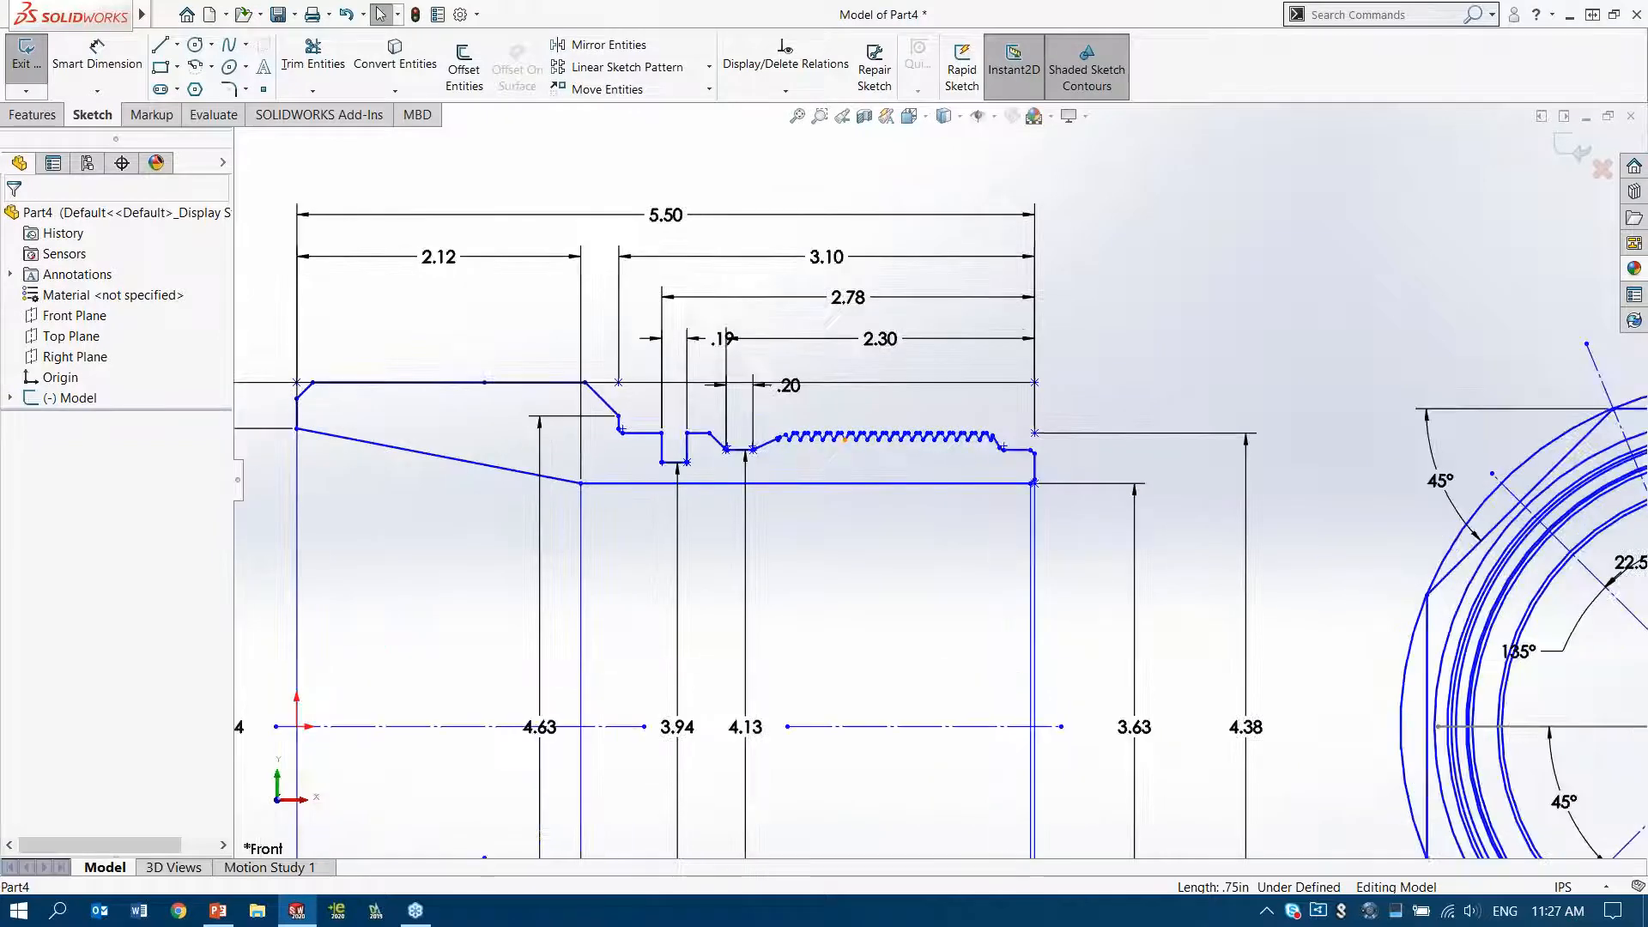
scroll(951, 459, down, 1)
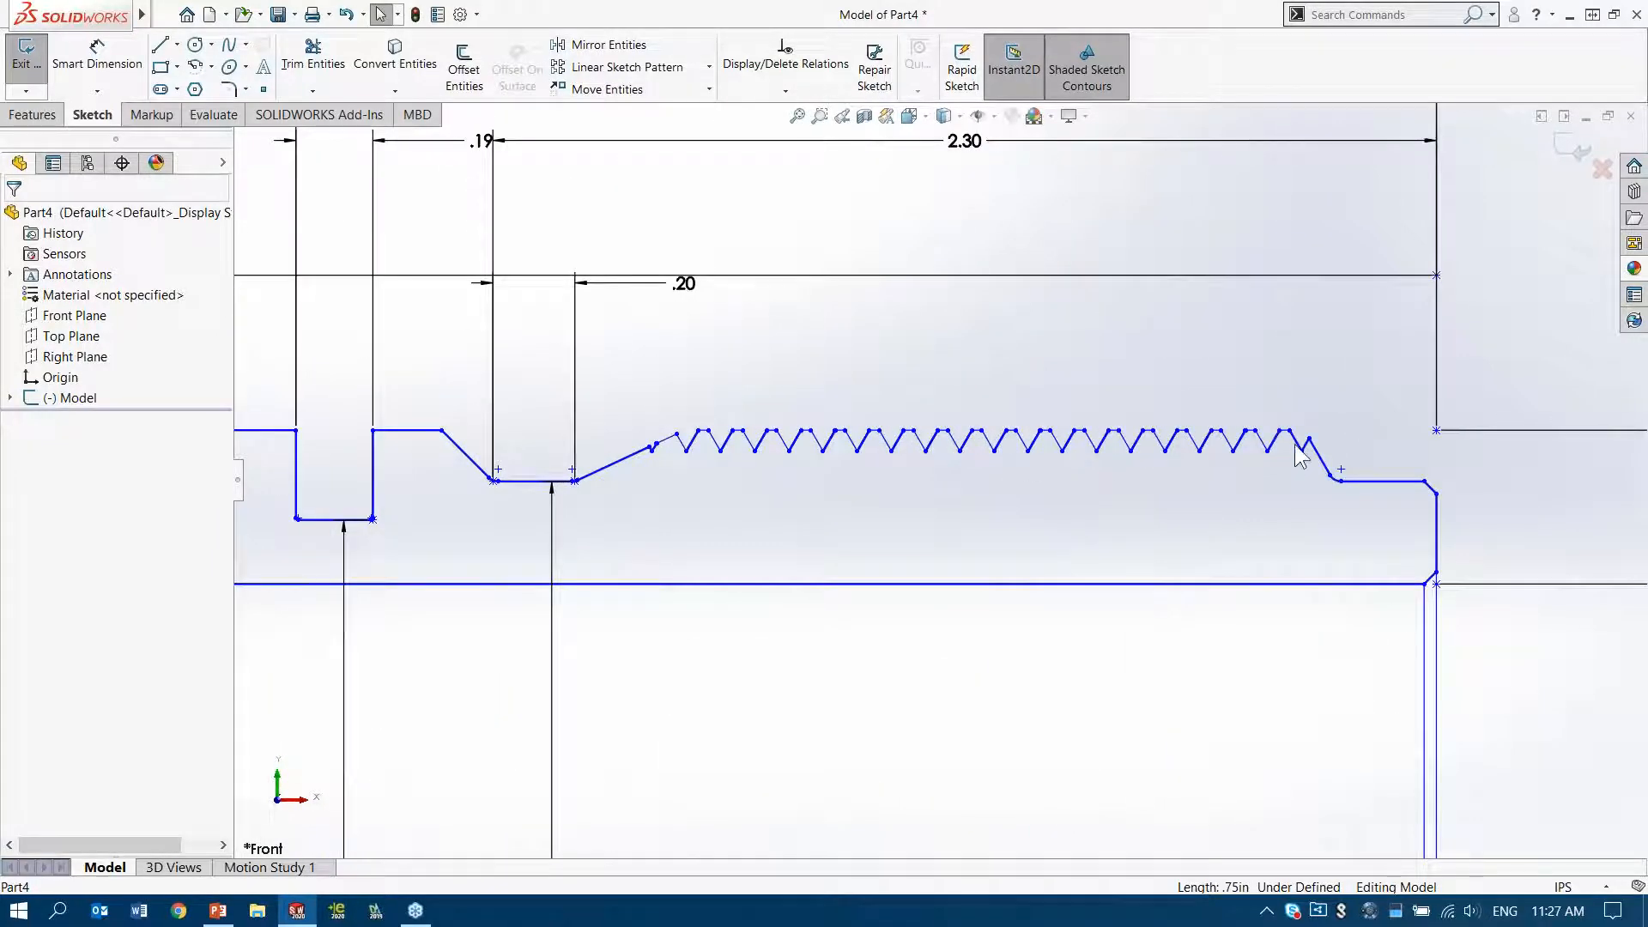
scroll(1171, 450, down, 2)
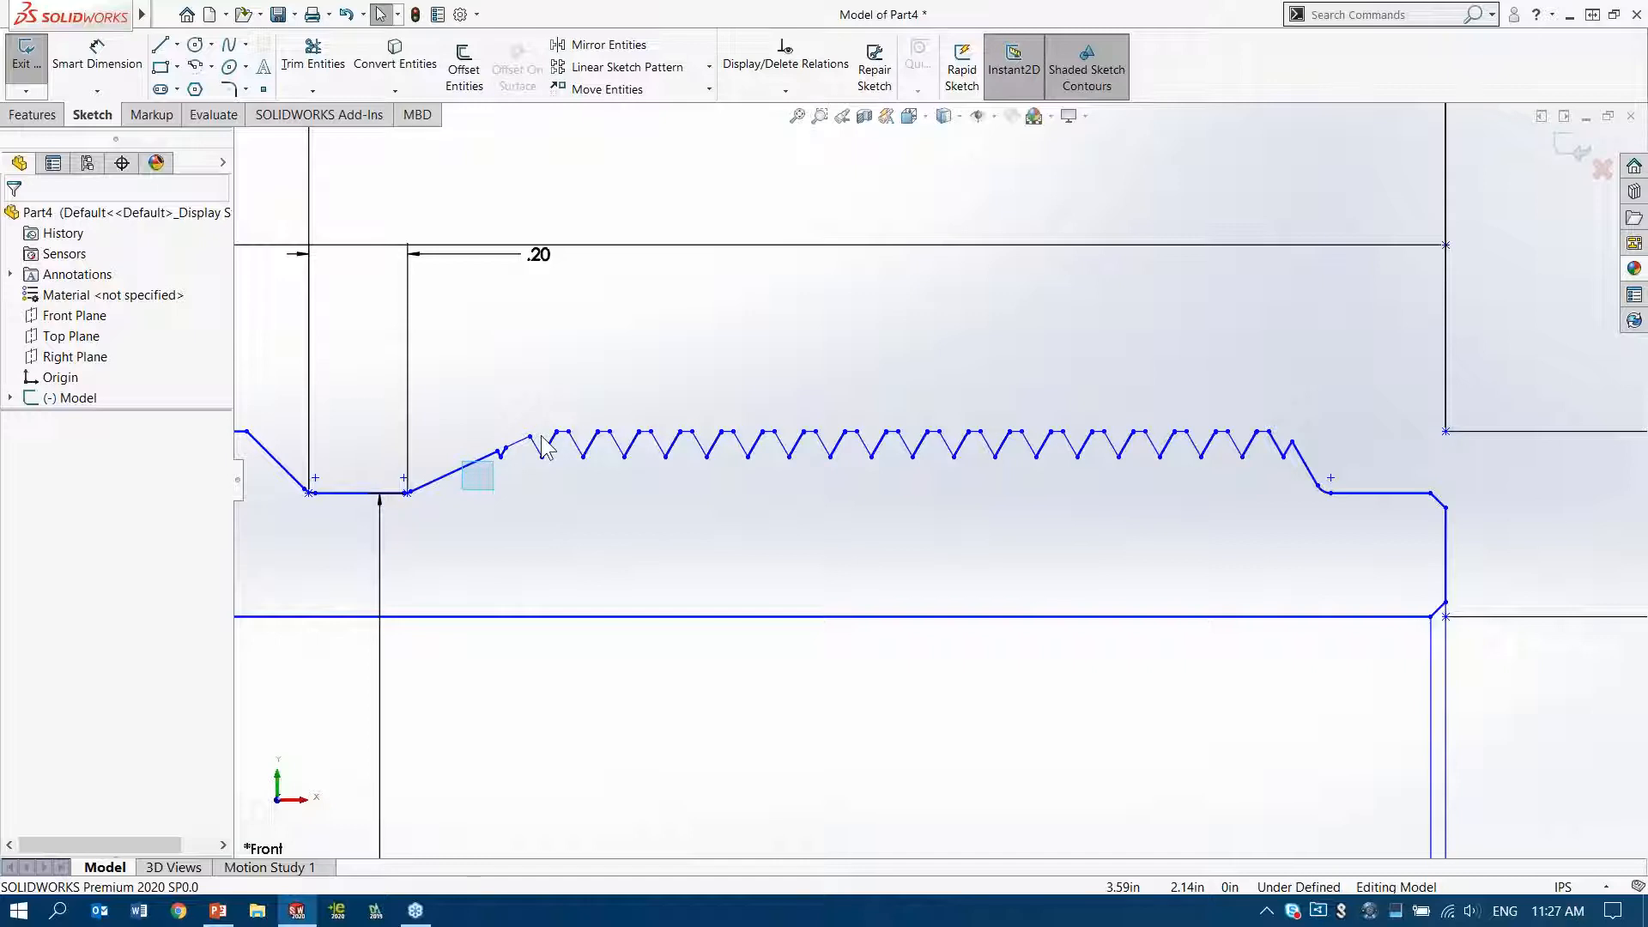
mouse_move(540, 436)
mouse_down()
mouse_move(654, 405)
mouse_move(1308, 367)
mouse_up()
key(Delete)
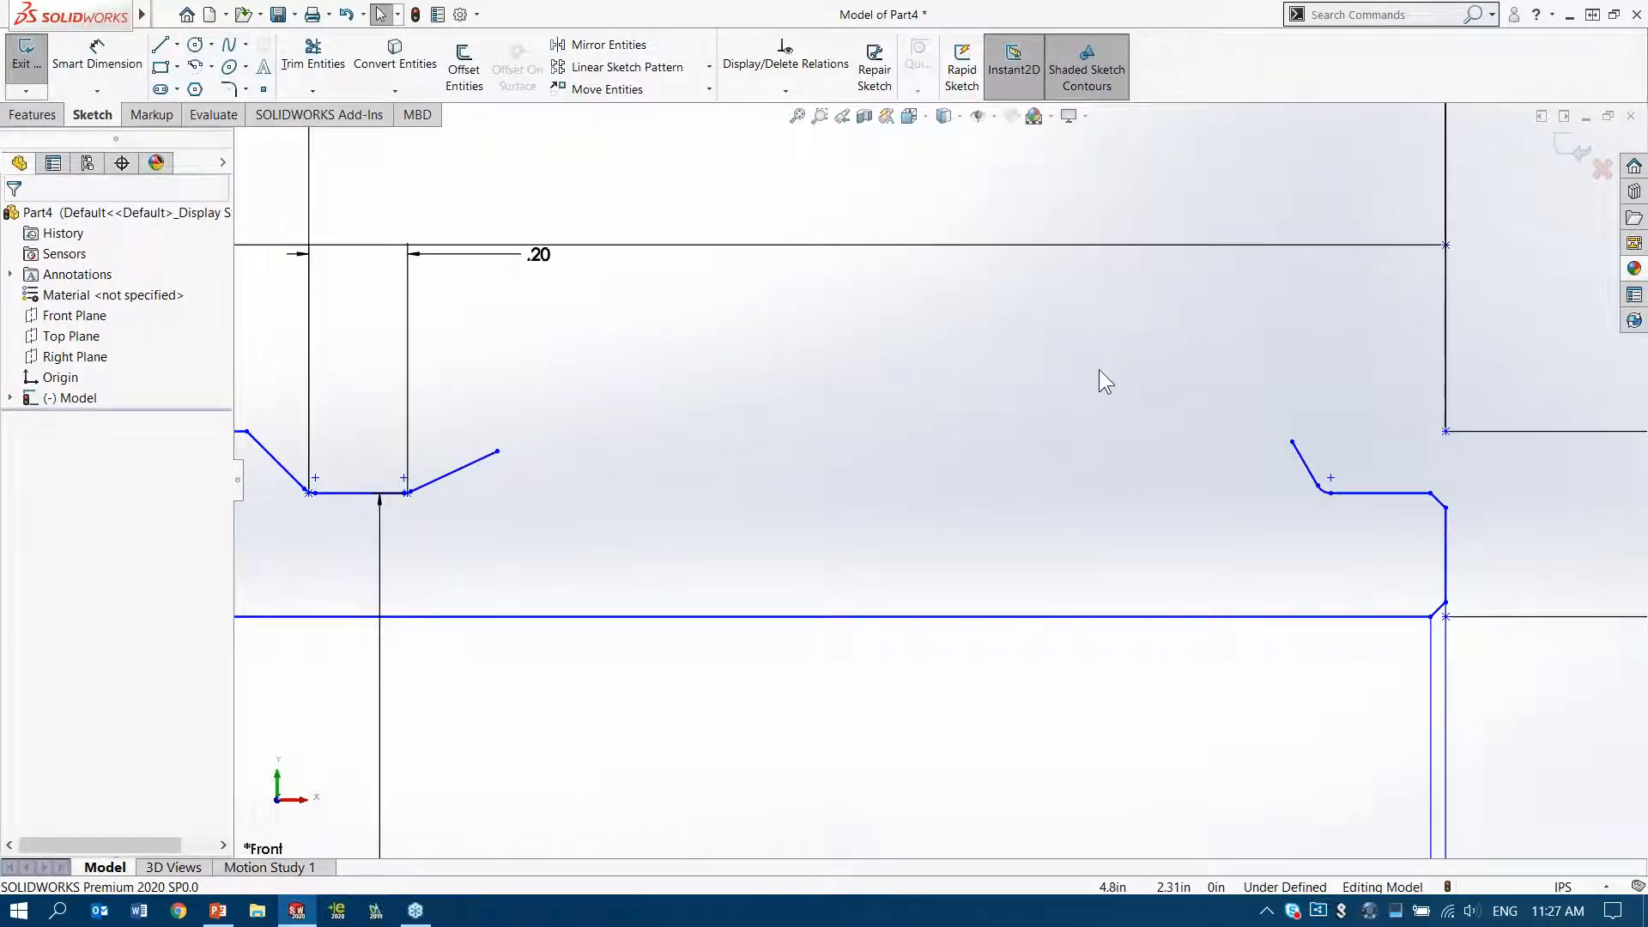
Sketch a horizontal line across the thread gap, from the 4.38 dimension's upper reference point to beyond the far sloped line
key(l)
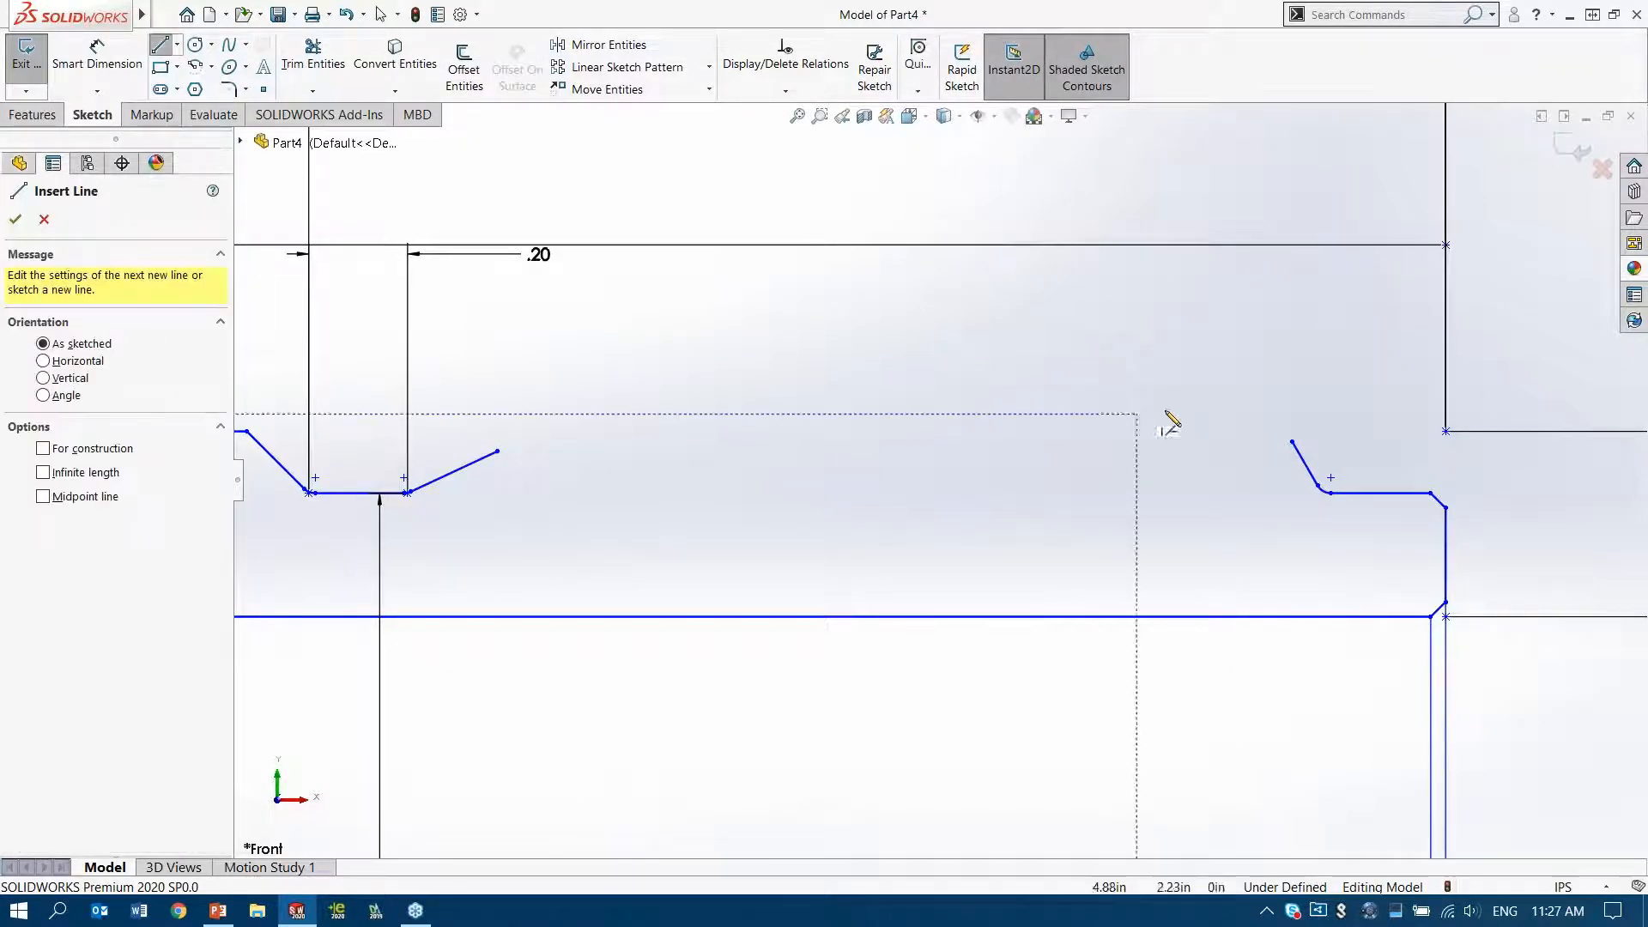
click(1446, 432)
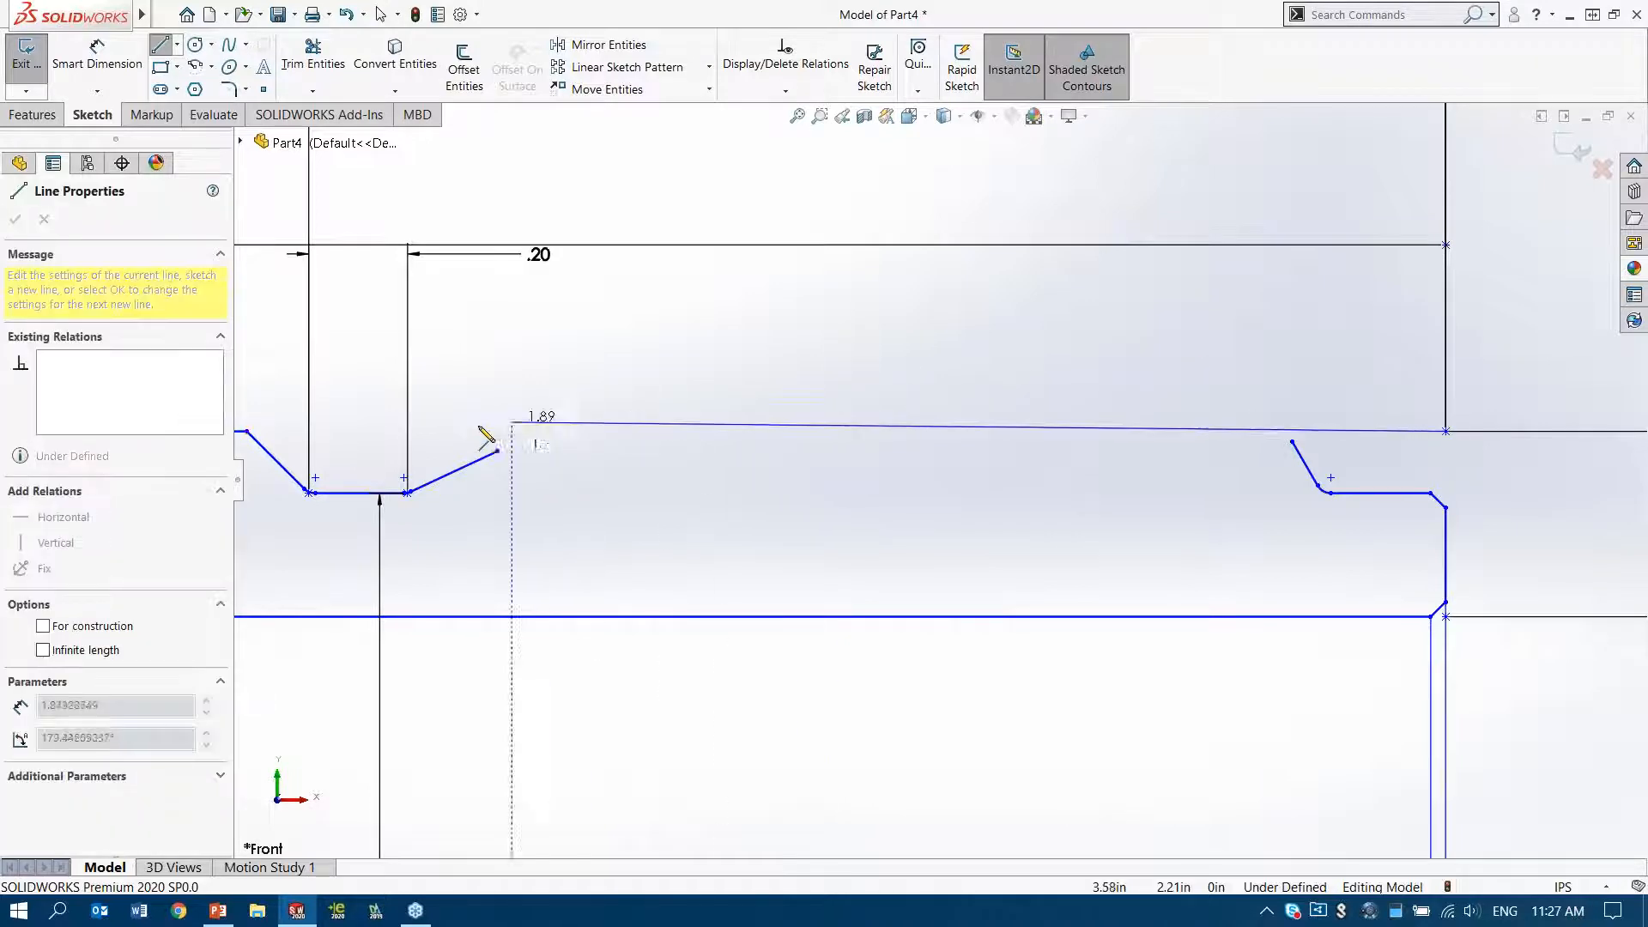
double_click(450, 432)
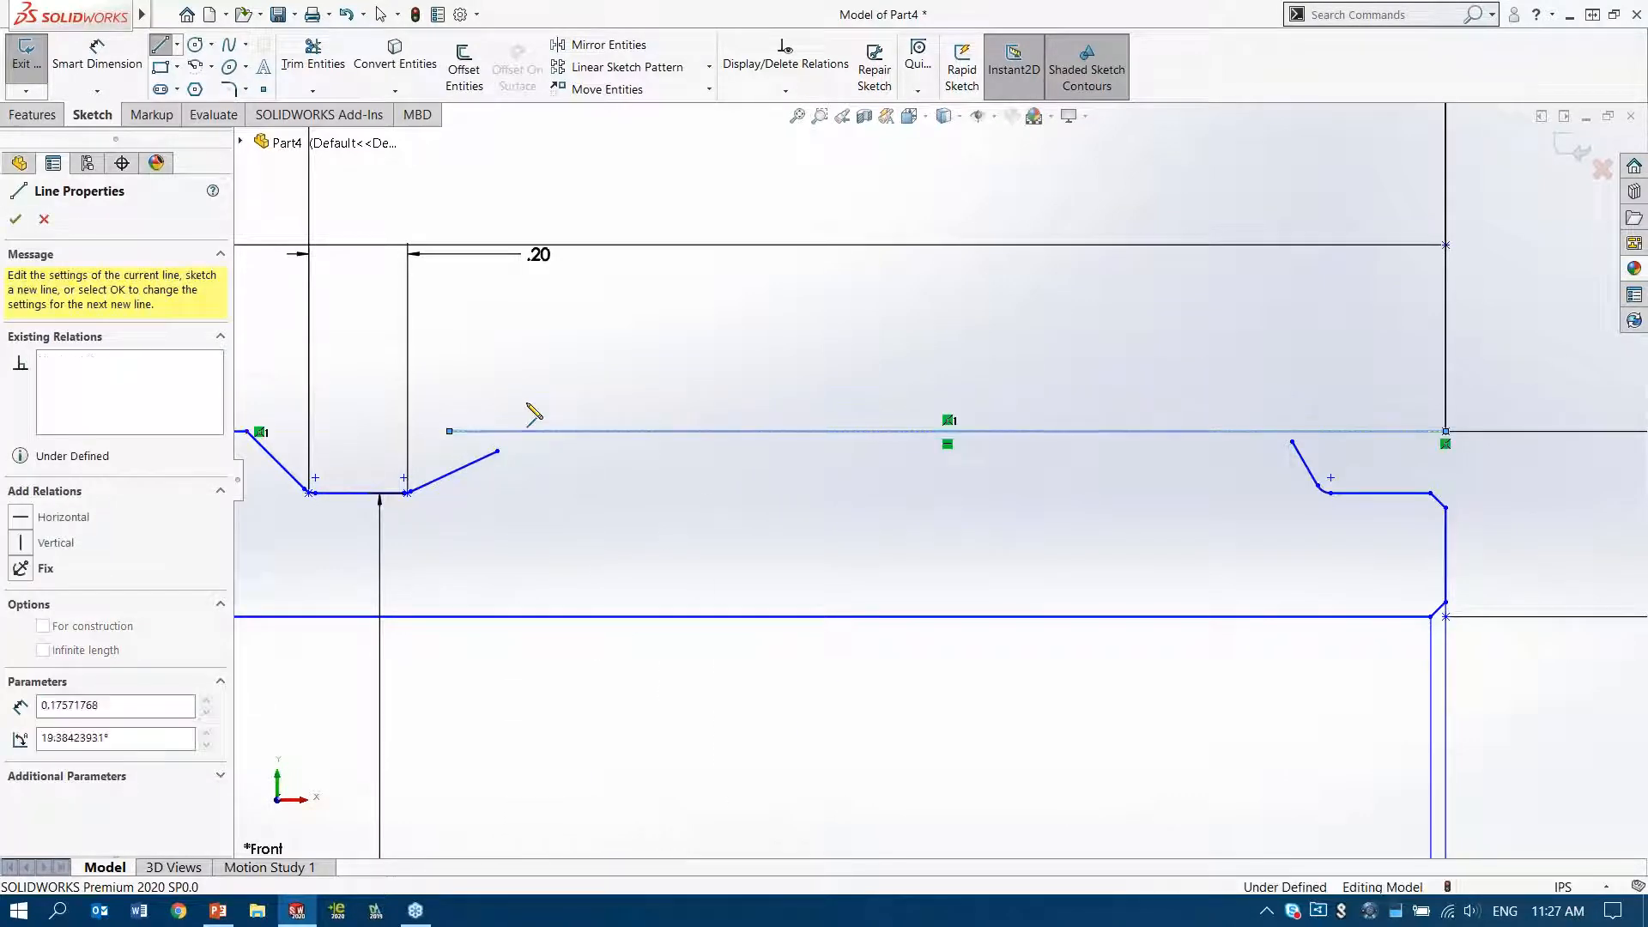
key(Escape)
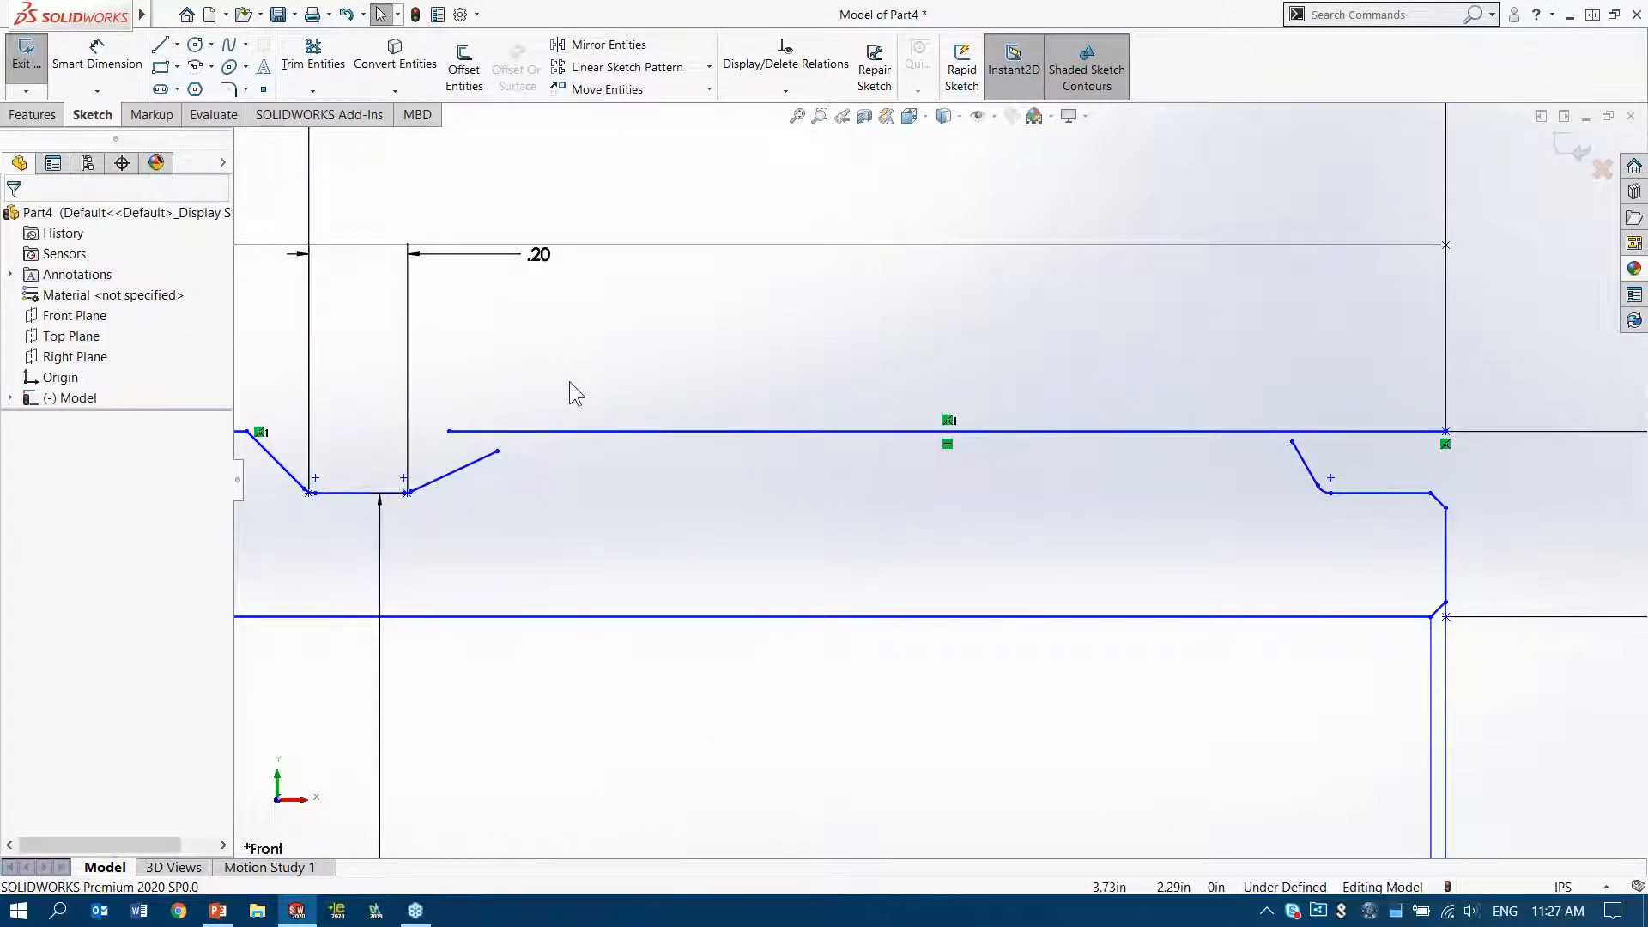
Extend both sloped lines up to the new horizontal line and trim off its overhanging ends
key(s)
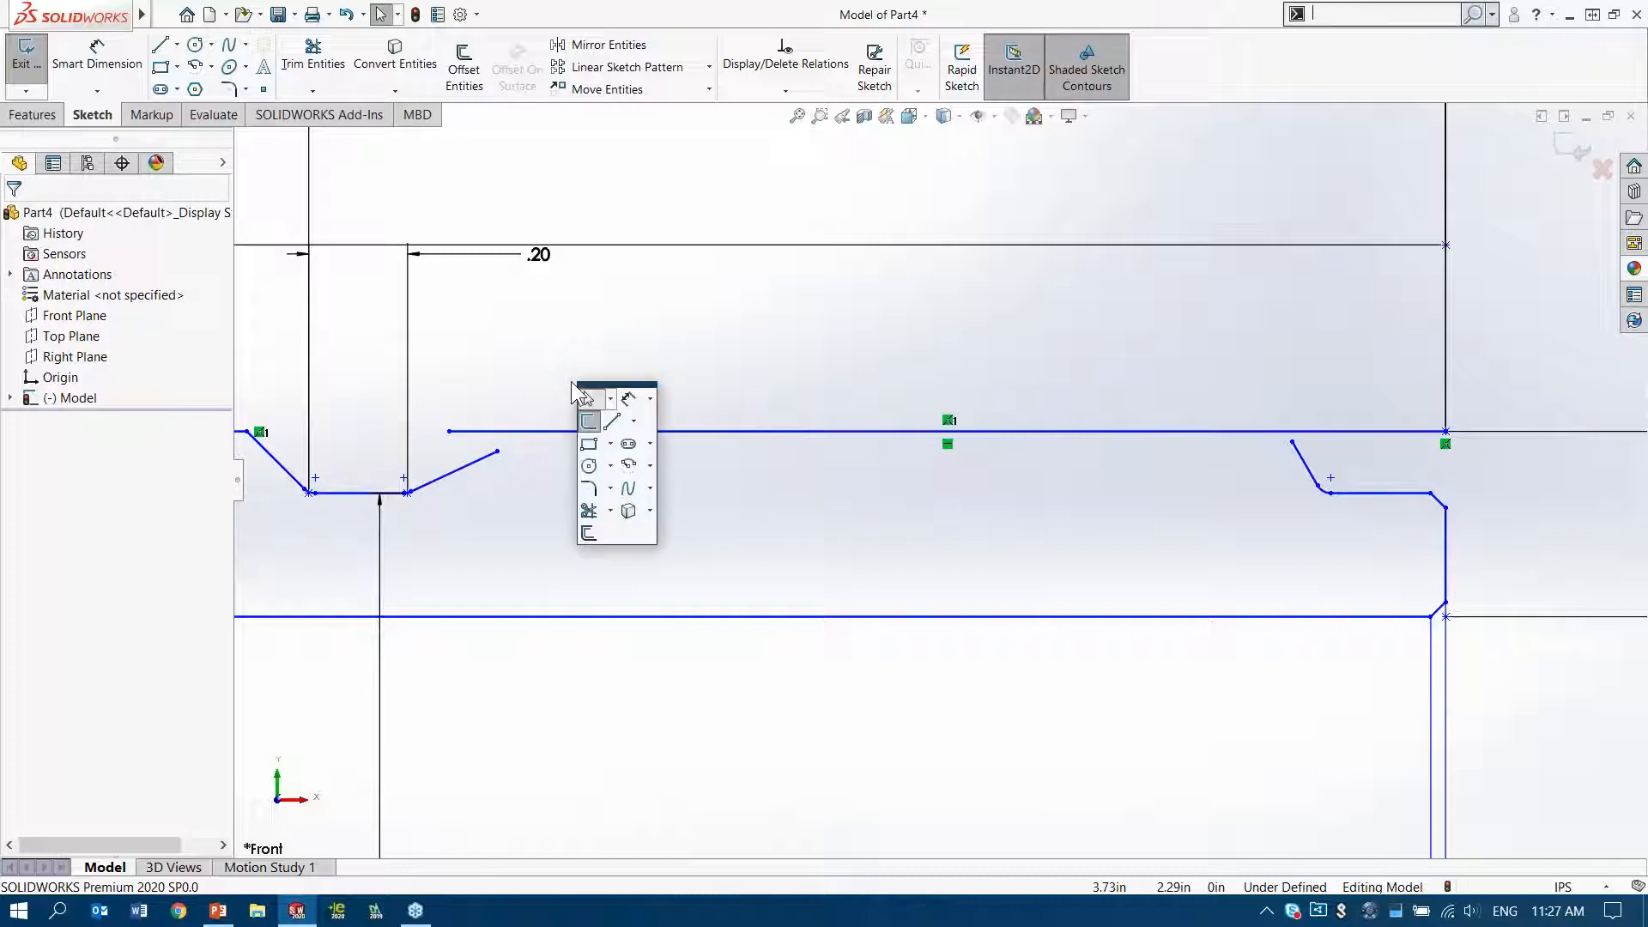
click(589, 512)
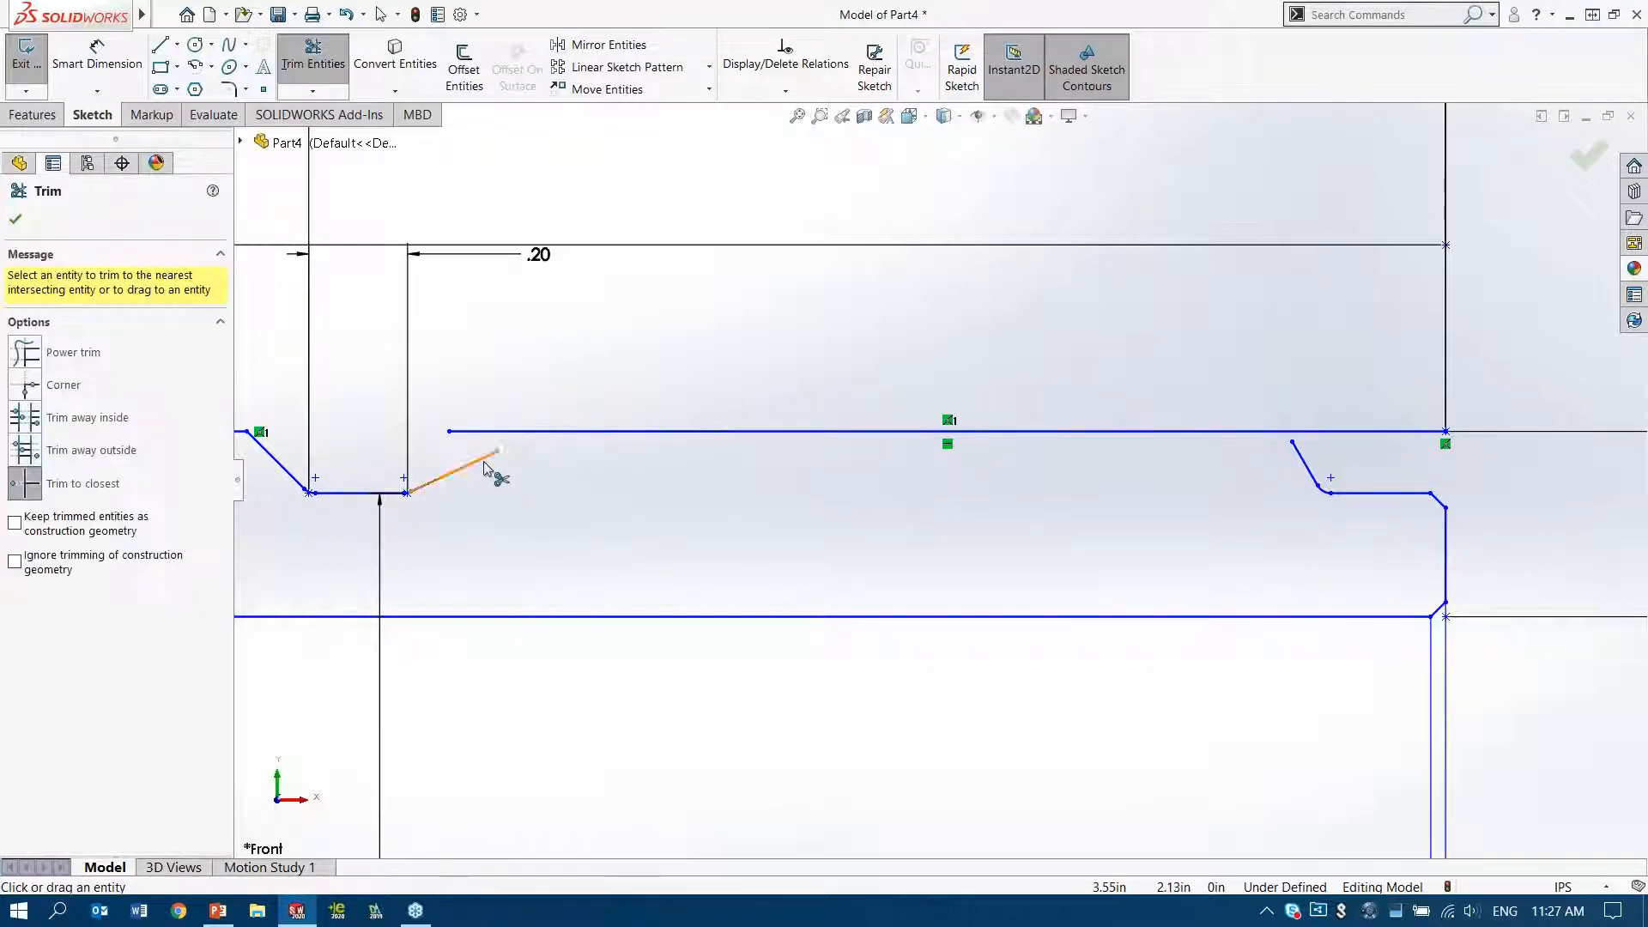
drag(491, 462, 558, 444)
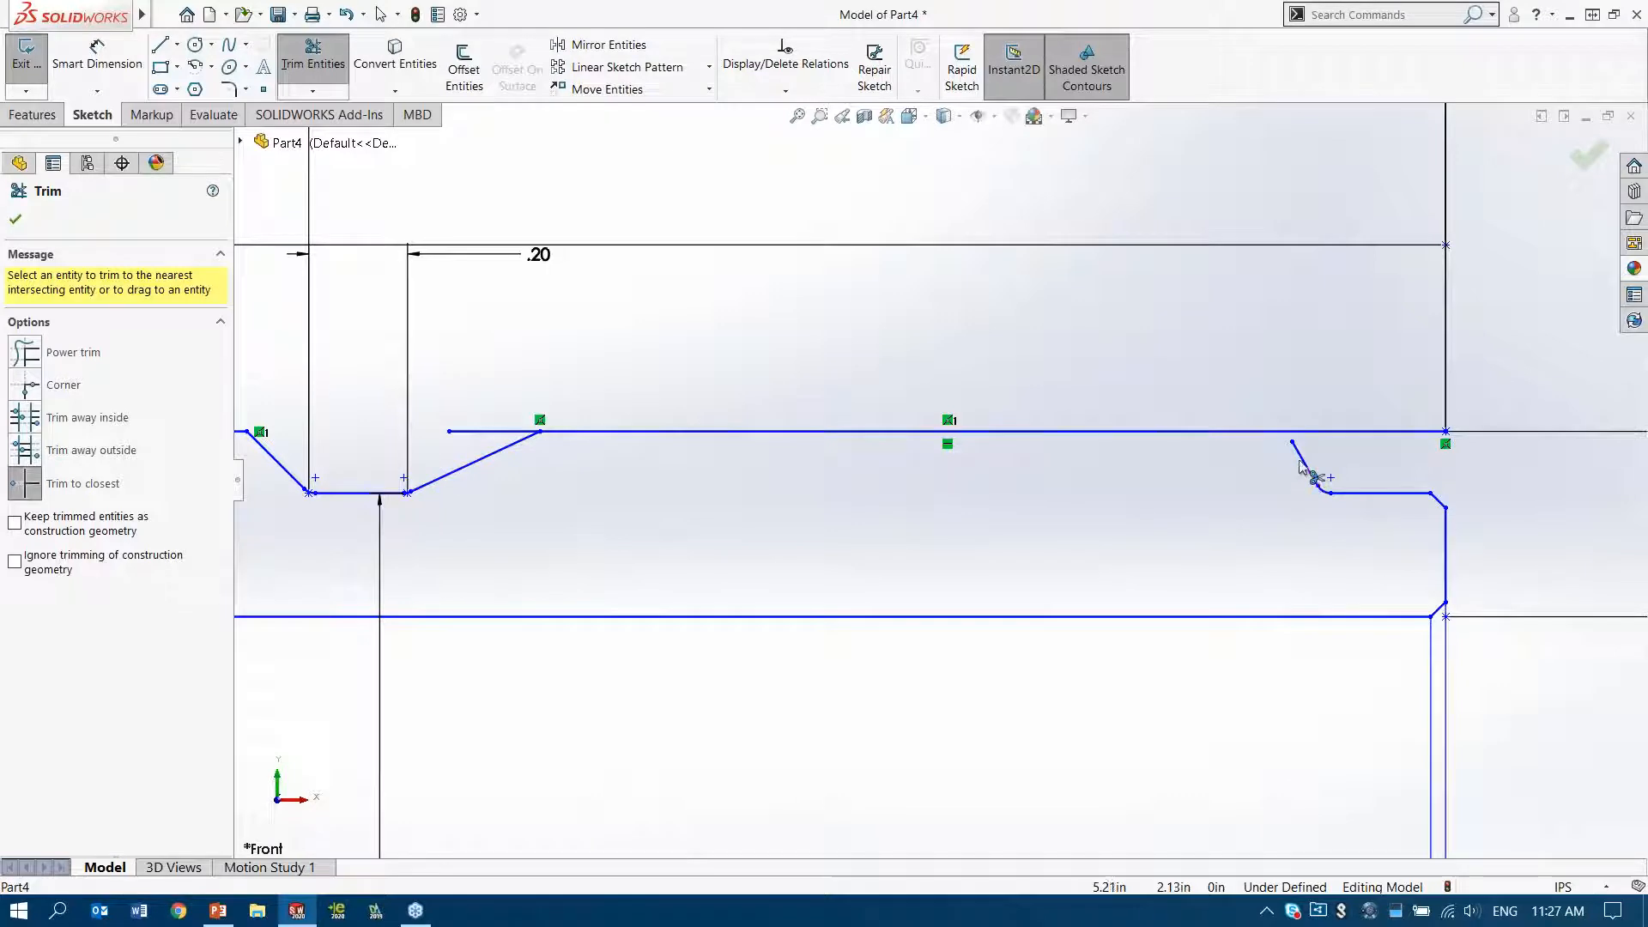
drag(1290, 457, 1287, 432)
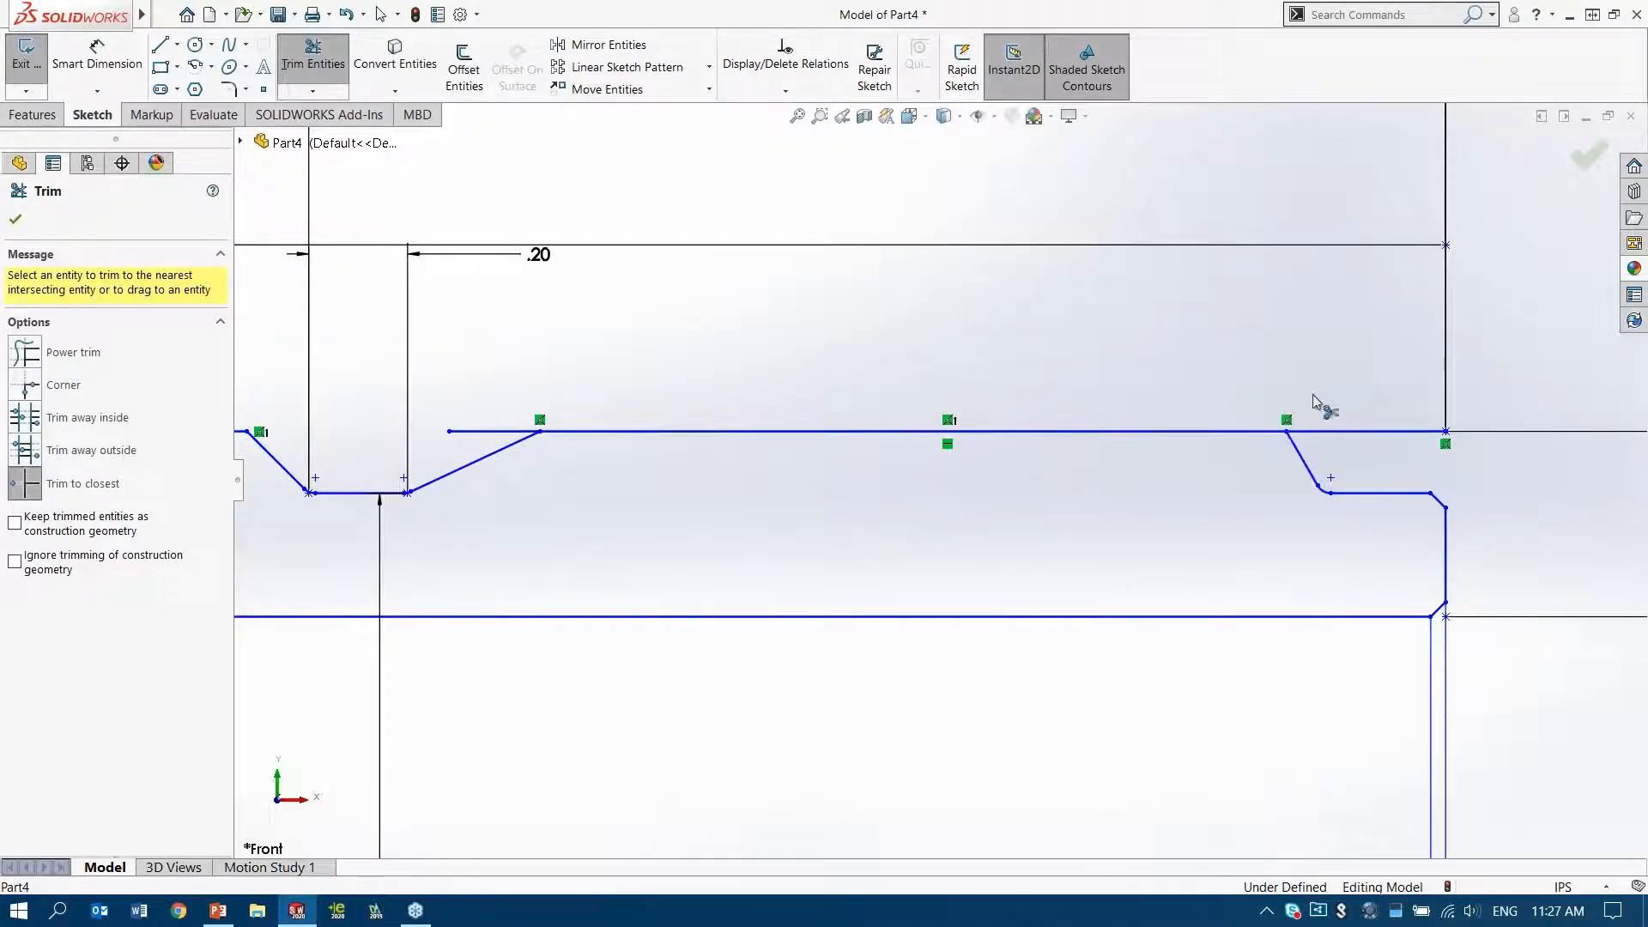
click(494, 431)
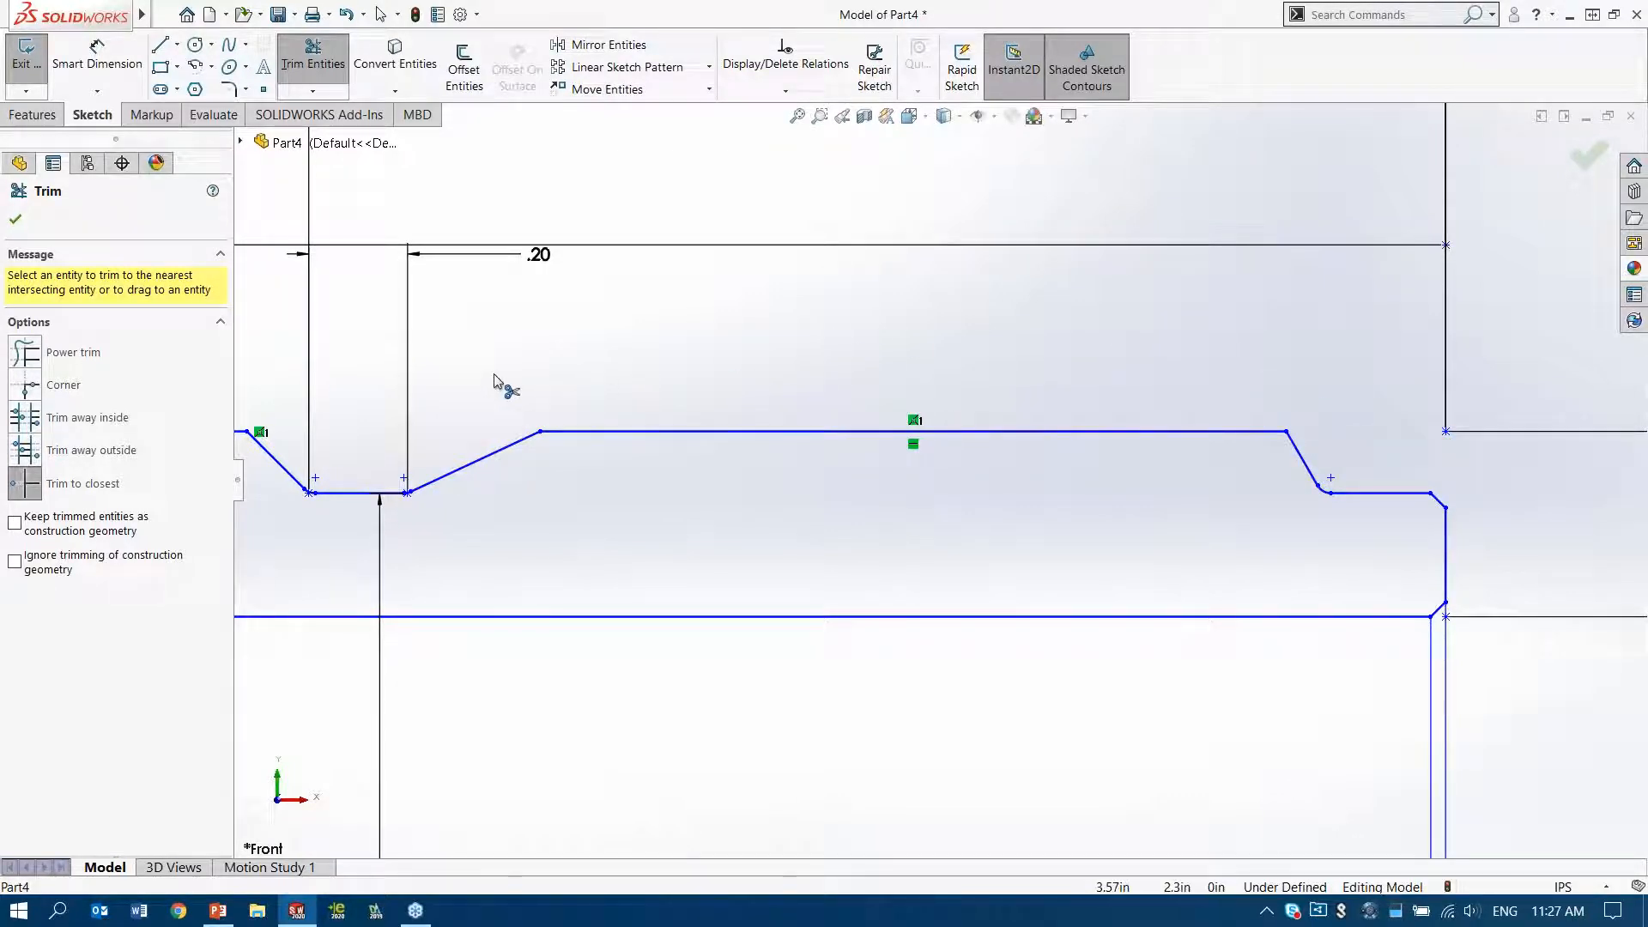
click(15, 221)
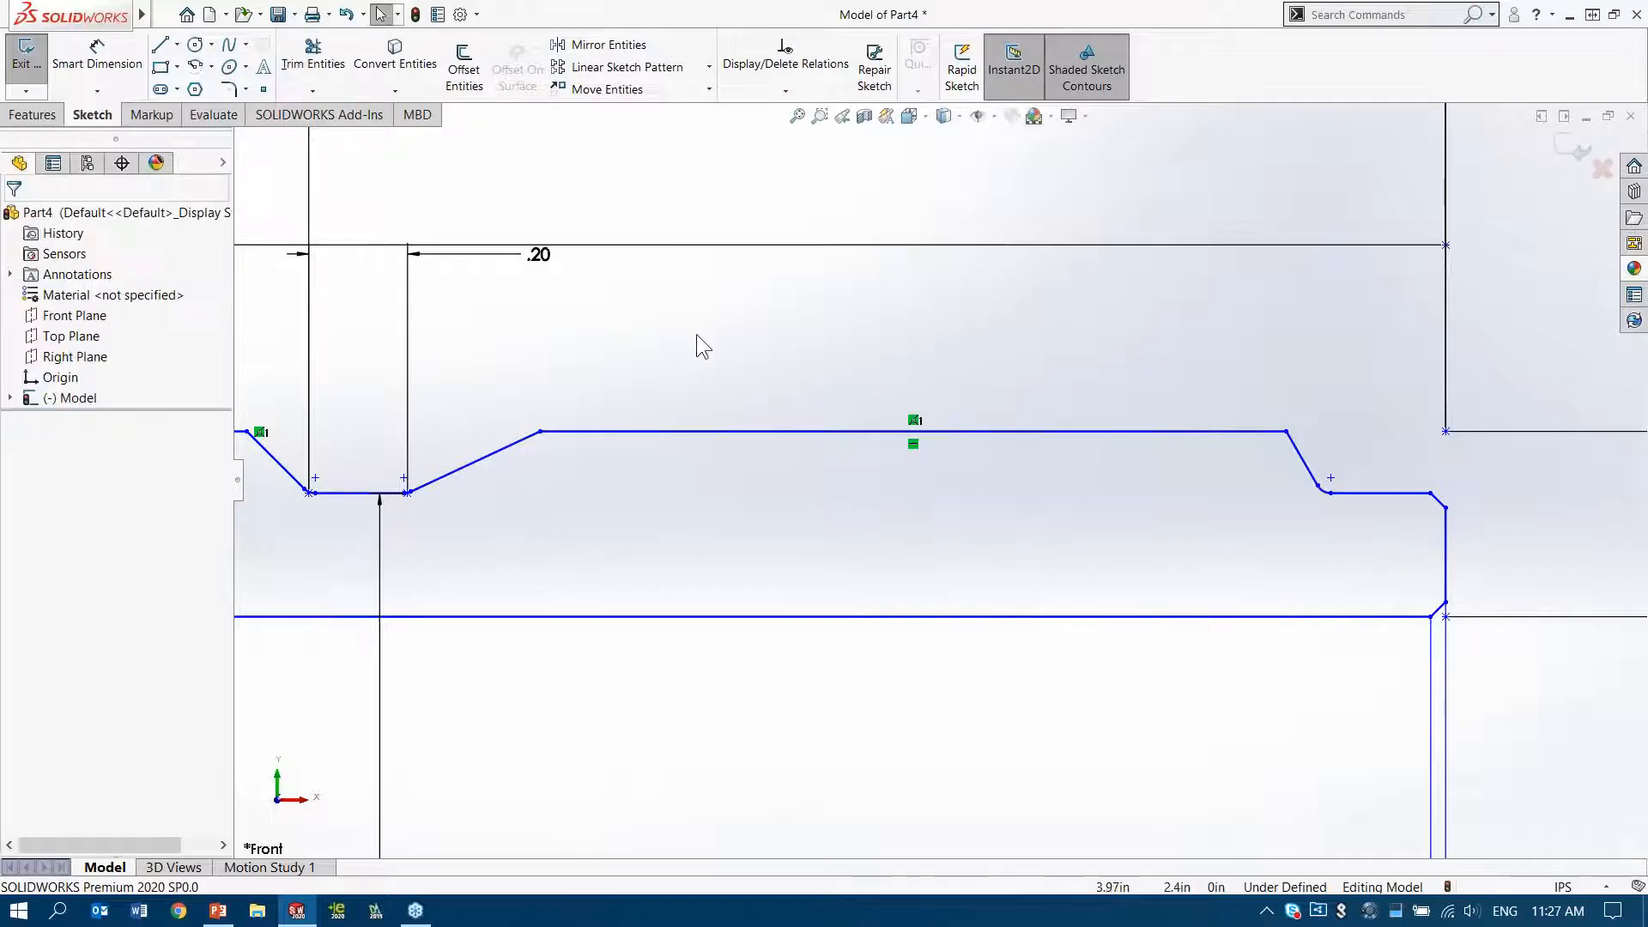
Revolve the closed upper profile of the side view 360 degrees about the horizontal centerline into a solid
scroll(716, 359, up, 2)
scroll(715, 358, up, 5)
ctrl+middle_drag(872, 437, 1229, 364)
scroll(1174, 526, up, 2)
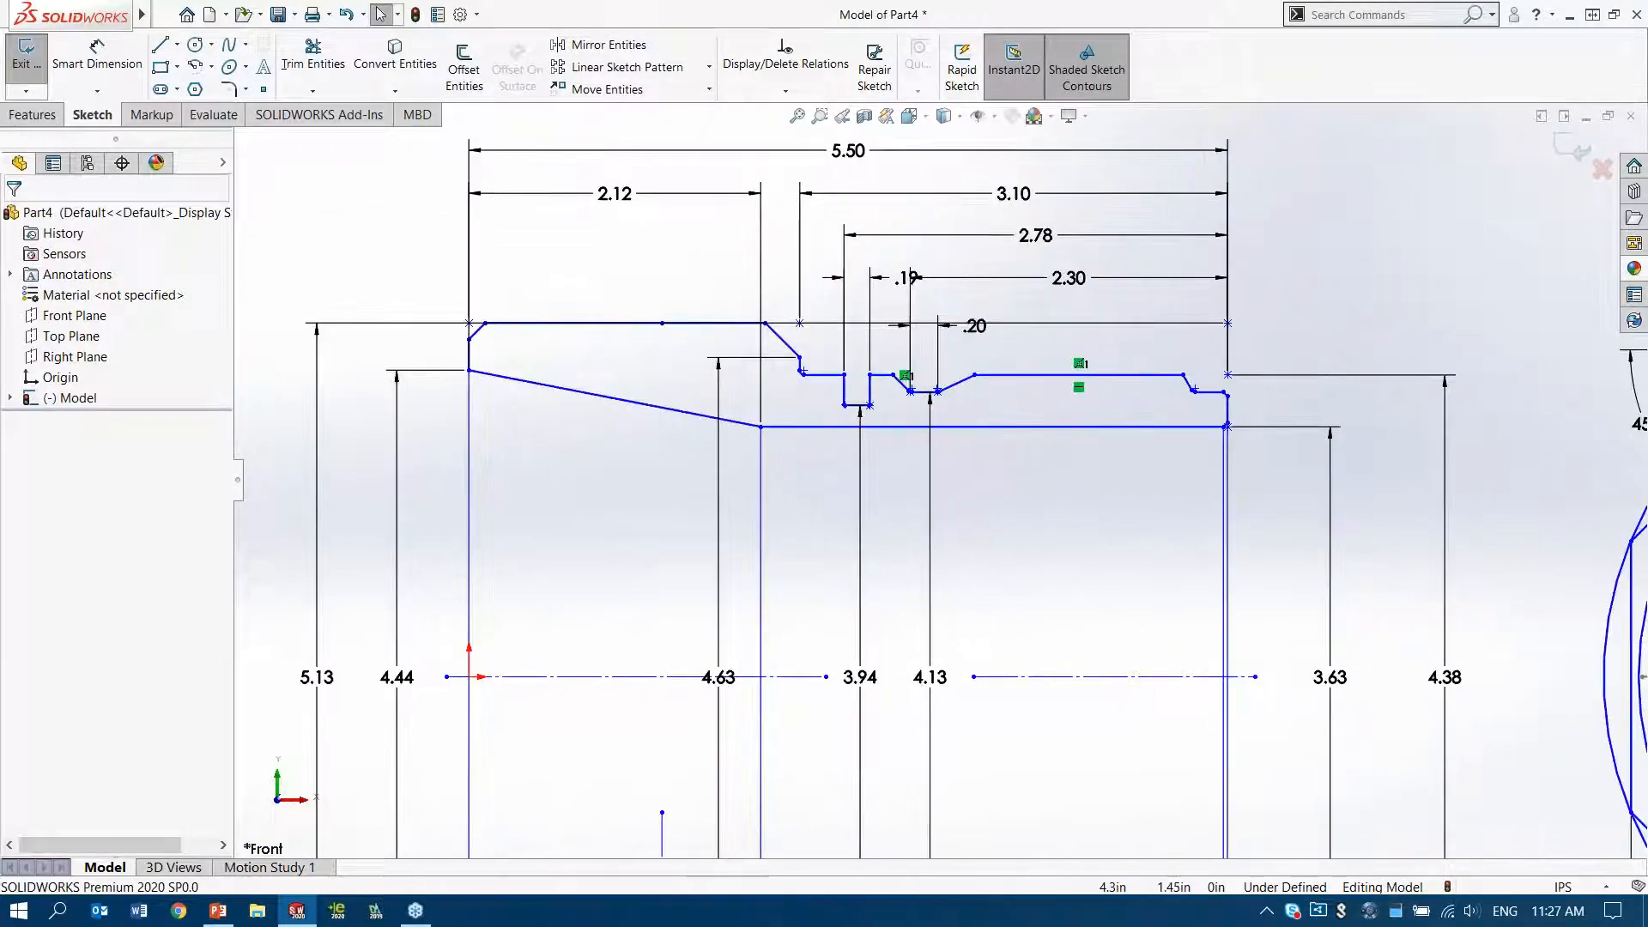
middle_drag(1013, 490, 939, 524)
click(34, 115)
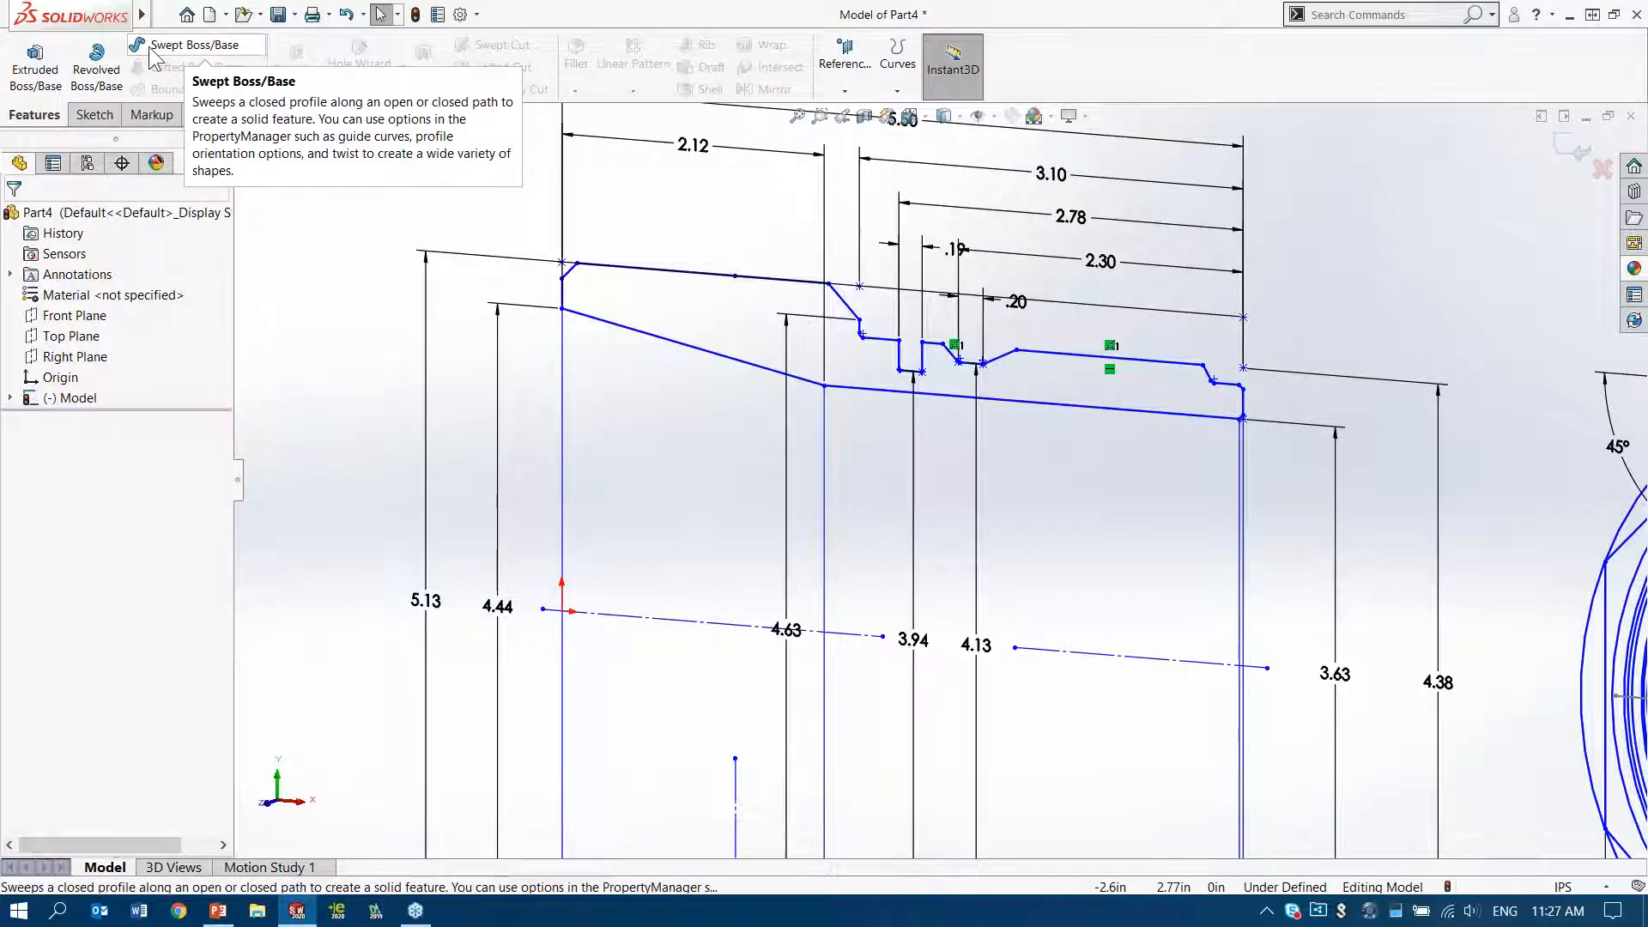
click(96, 73)
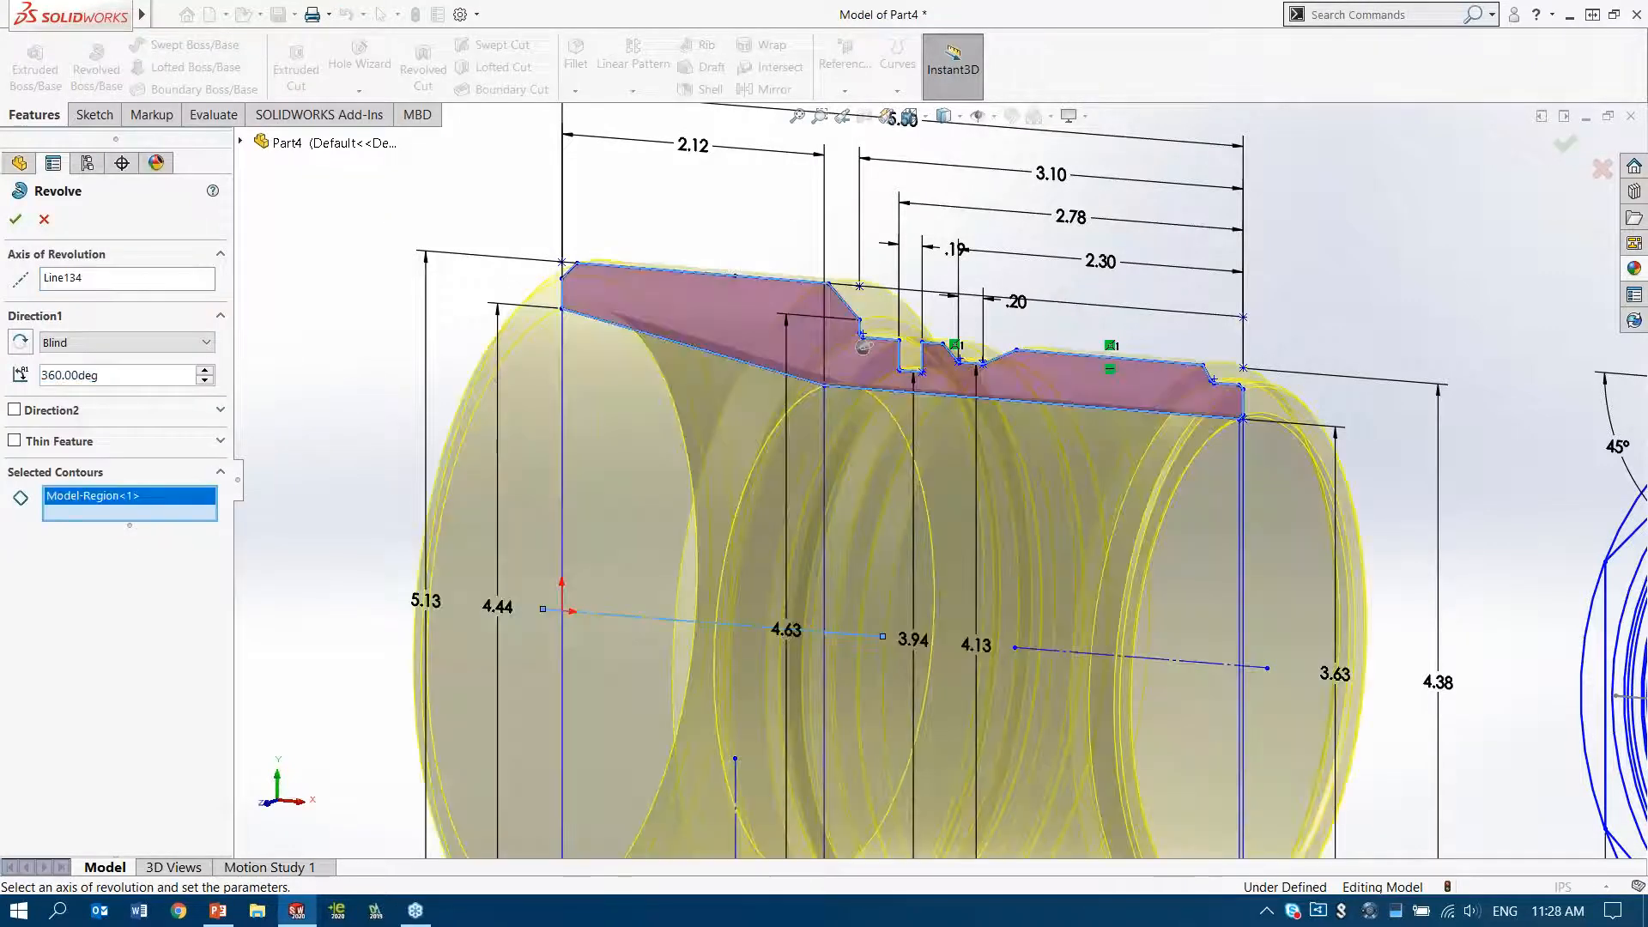
right_click(863, 347)
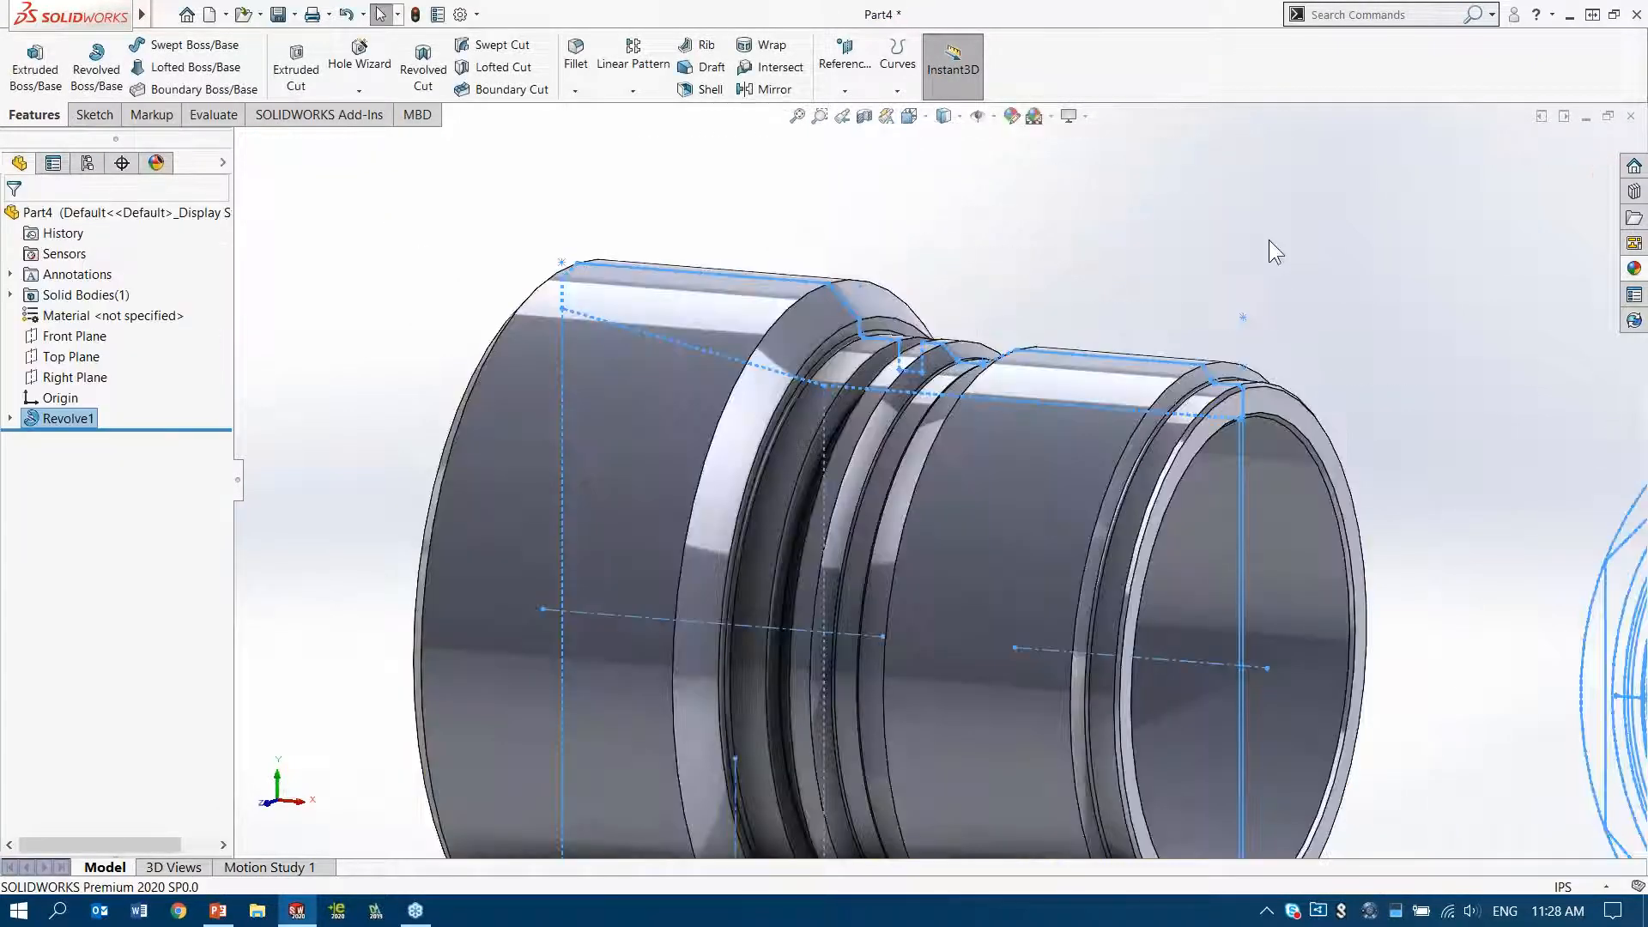
Set up a thread starting at the raised cylinder's circular edge near the narrow open end, ending up to the inner edge of its sloped shoulder
ctrl+middle_drag(1120, 249, 1017, 128)
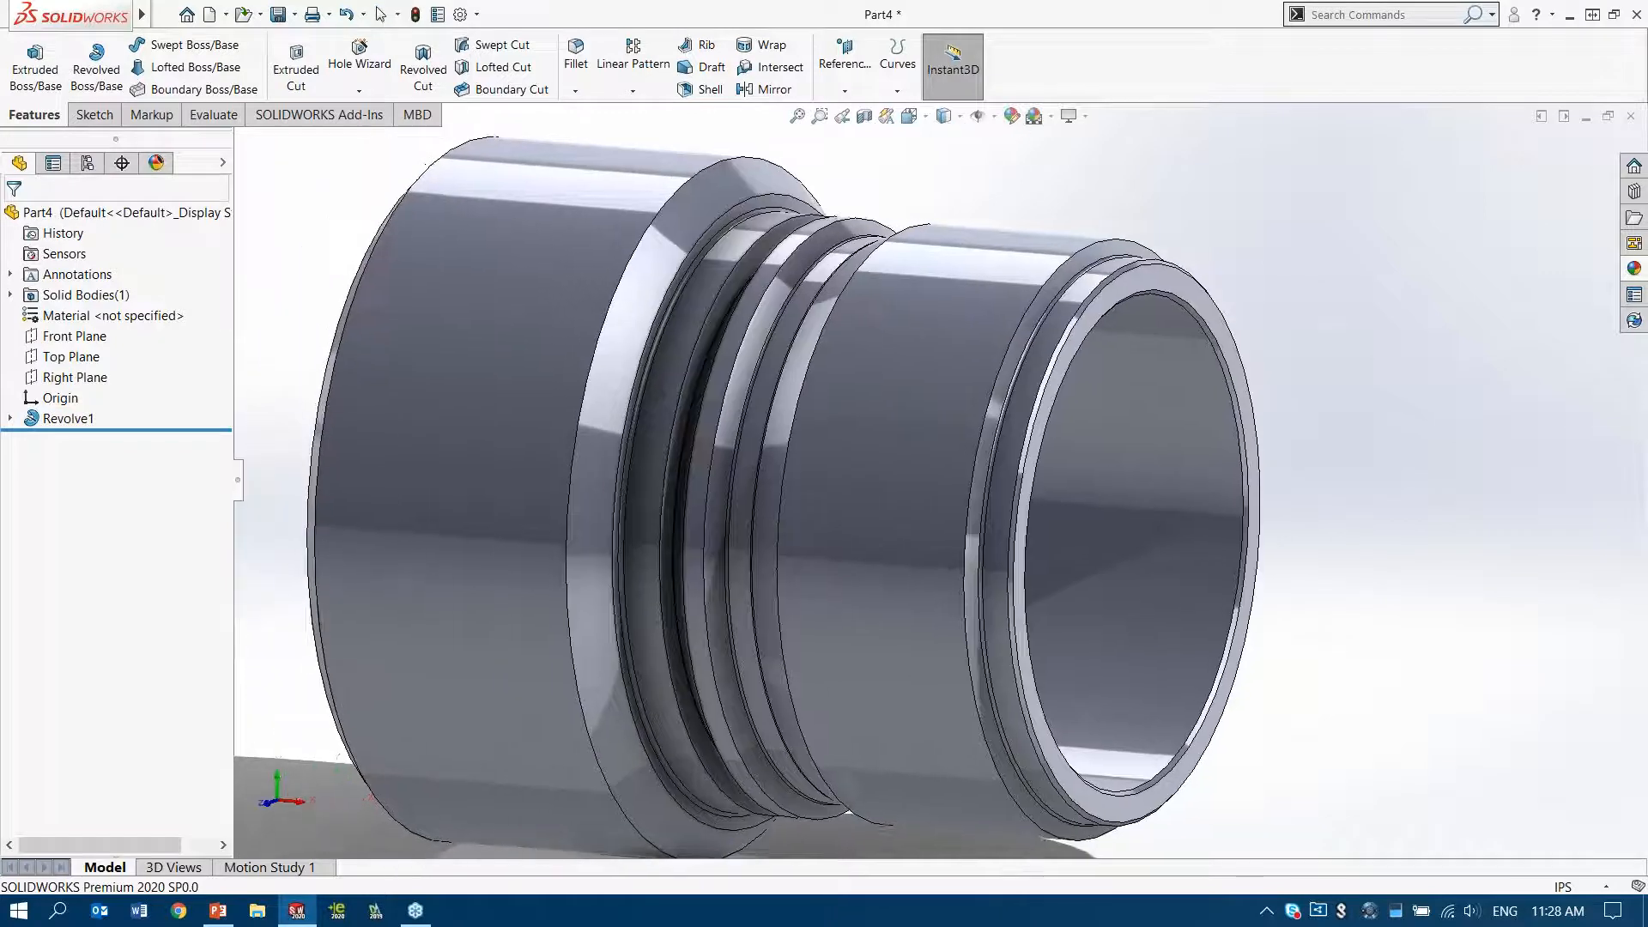
scroll(1021, 263, down, 5)
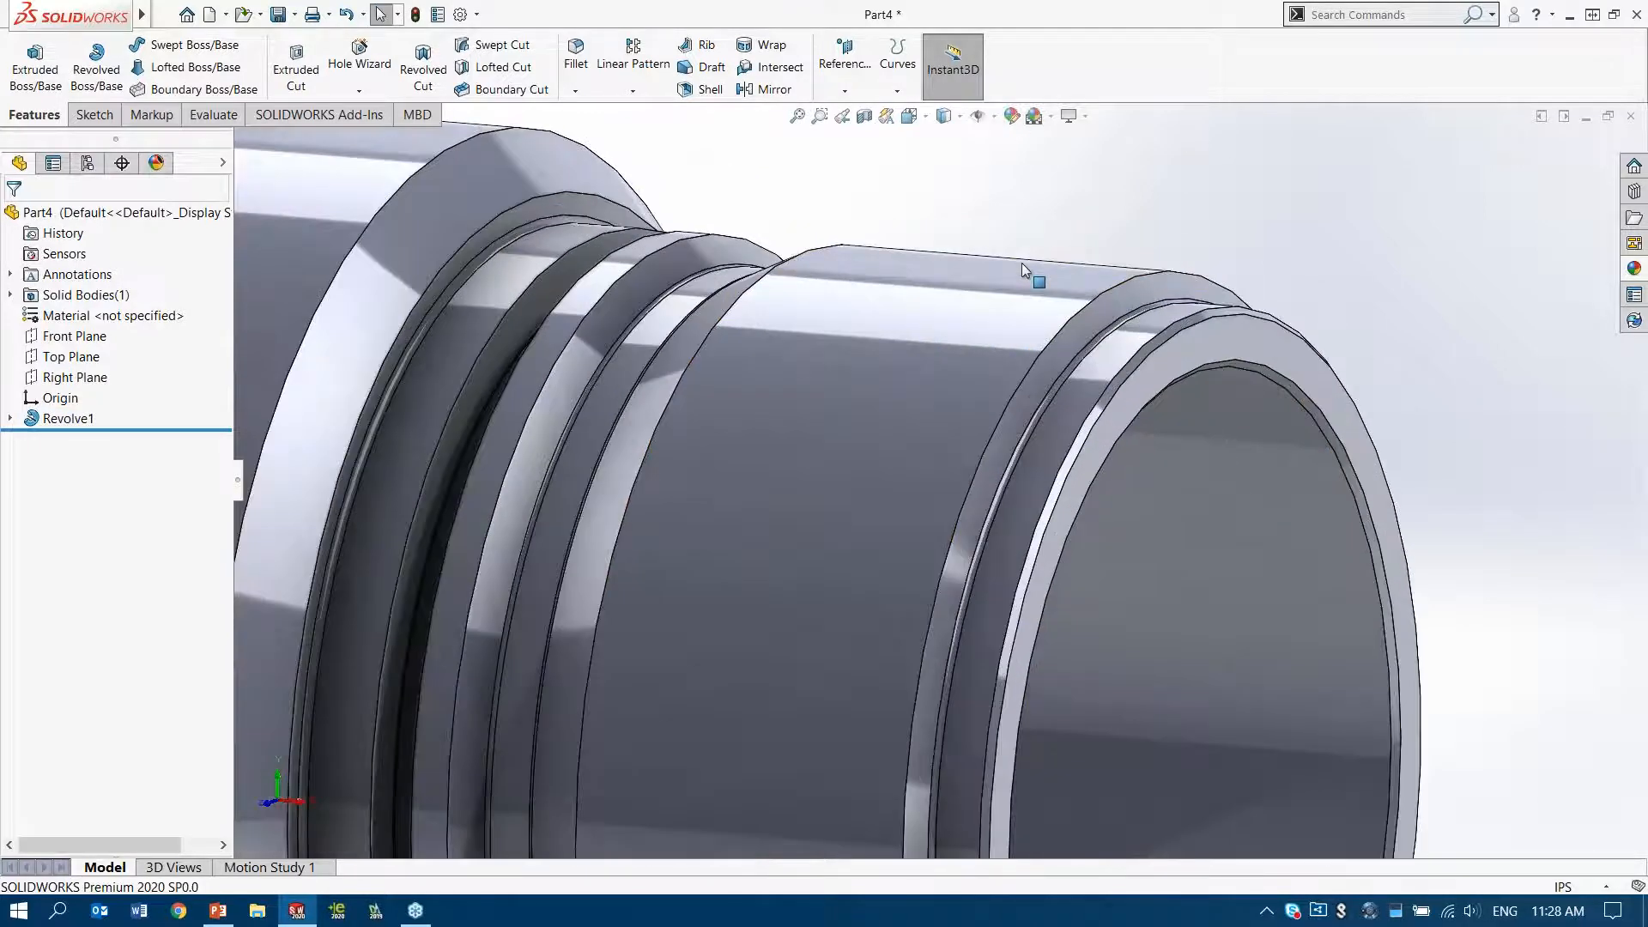
middle_drag(975, 291, 1068, 343)
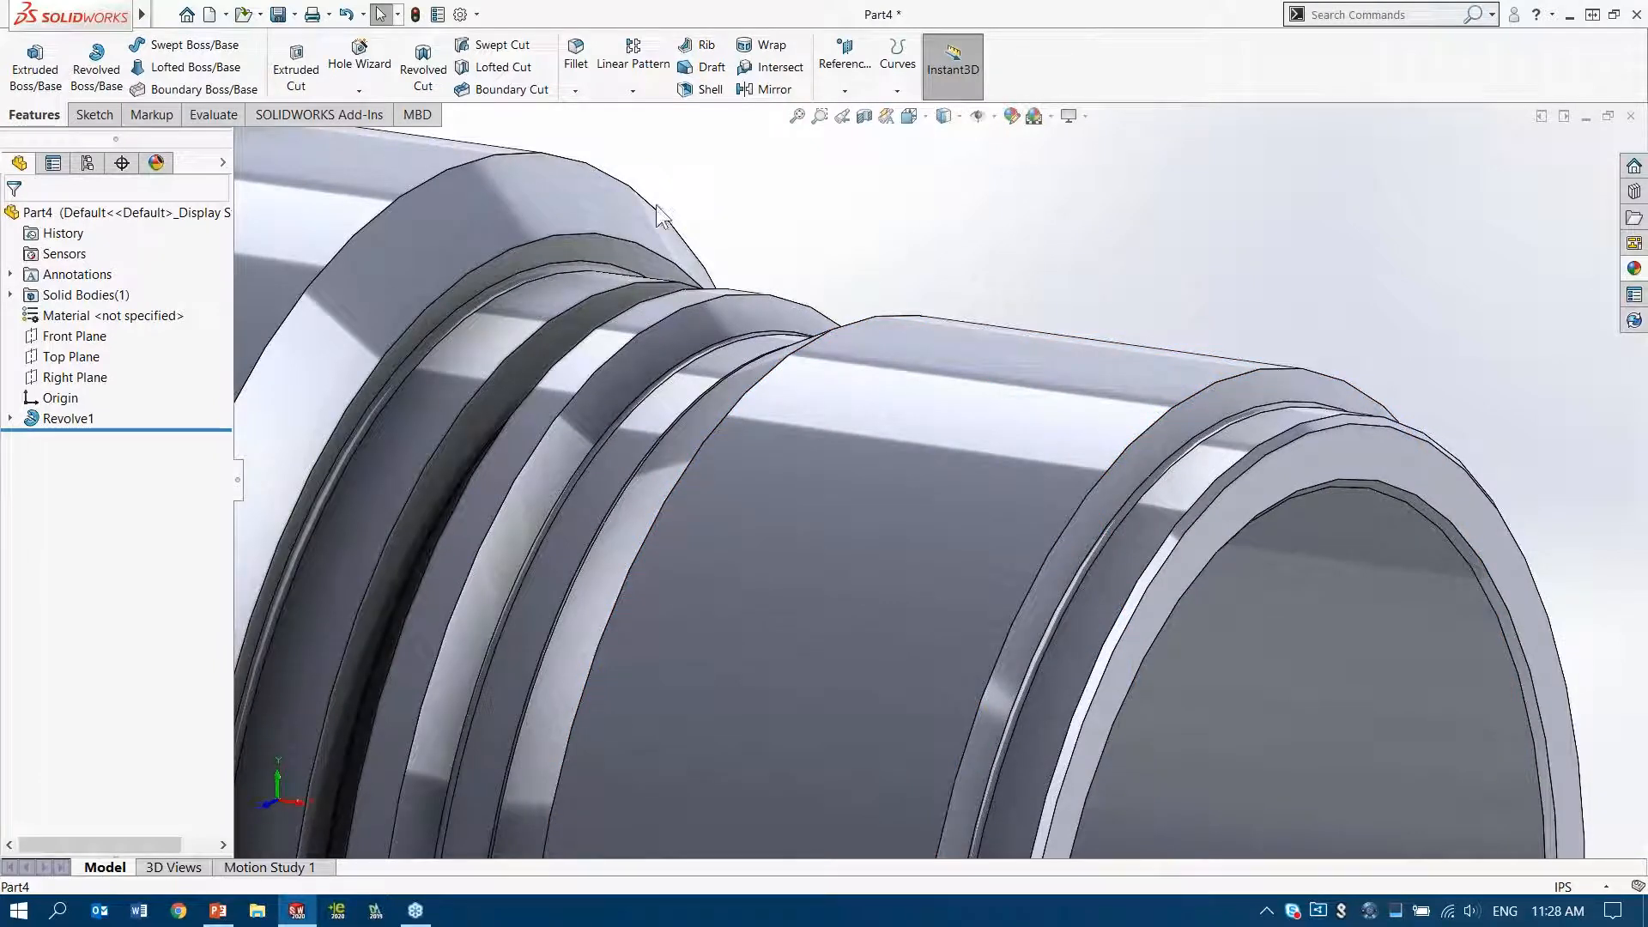
click(358, 92)
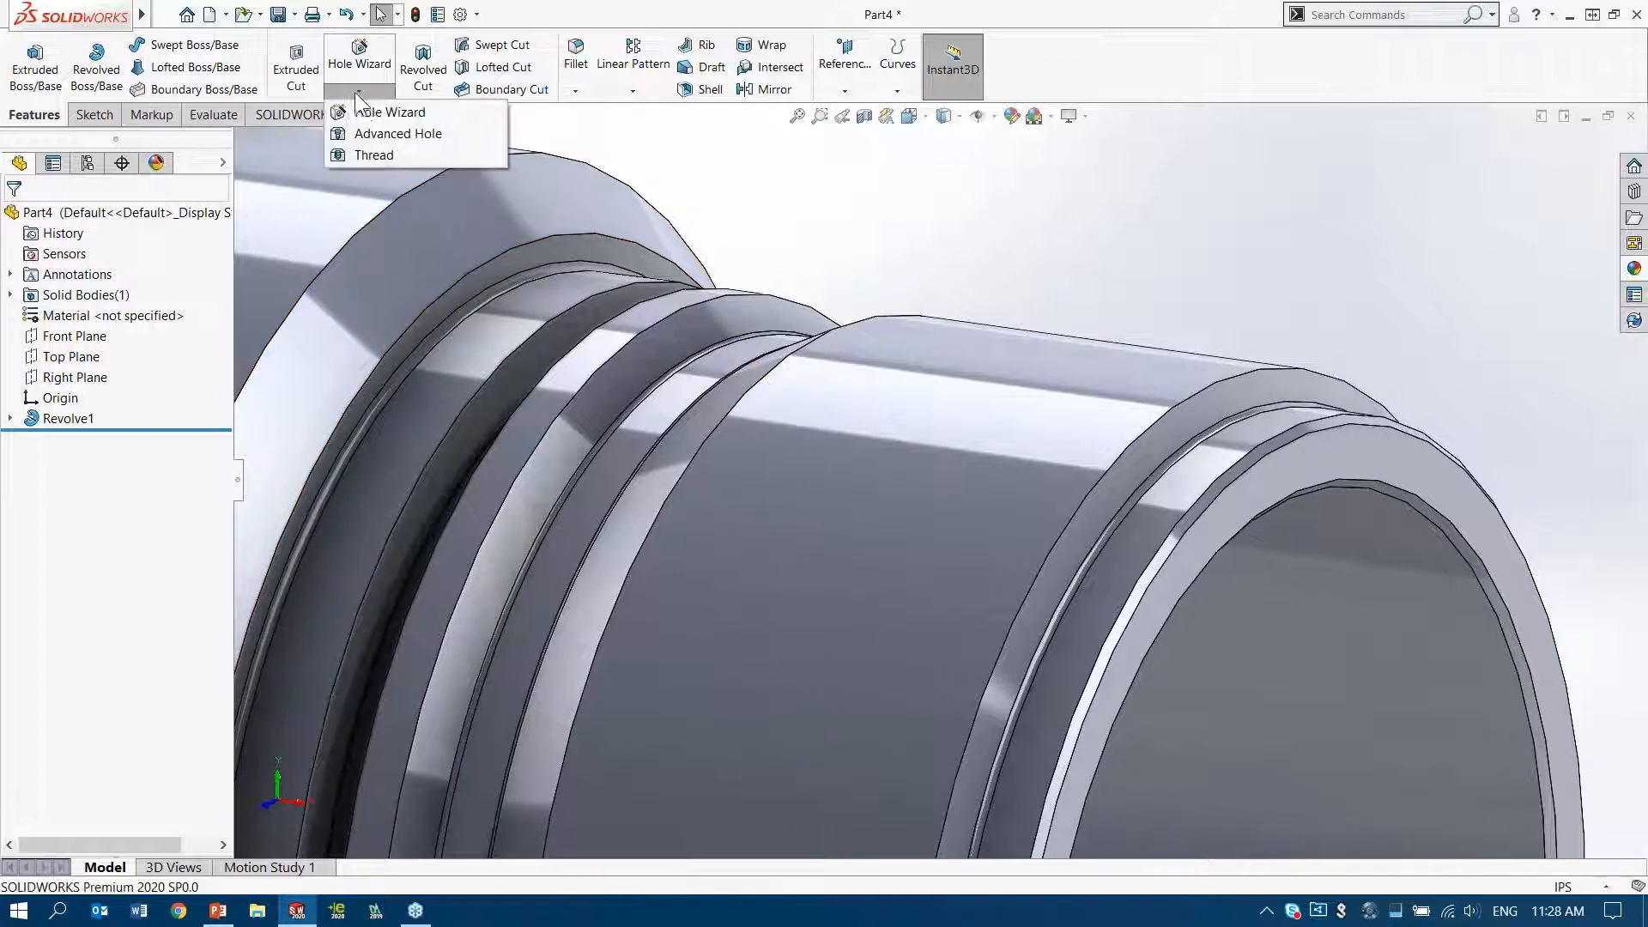
click(410, 154)
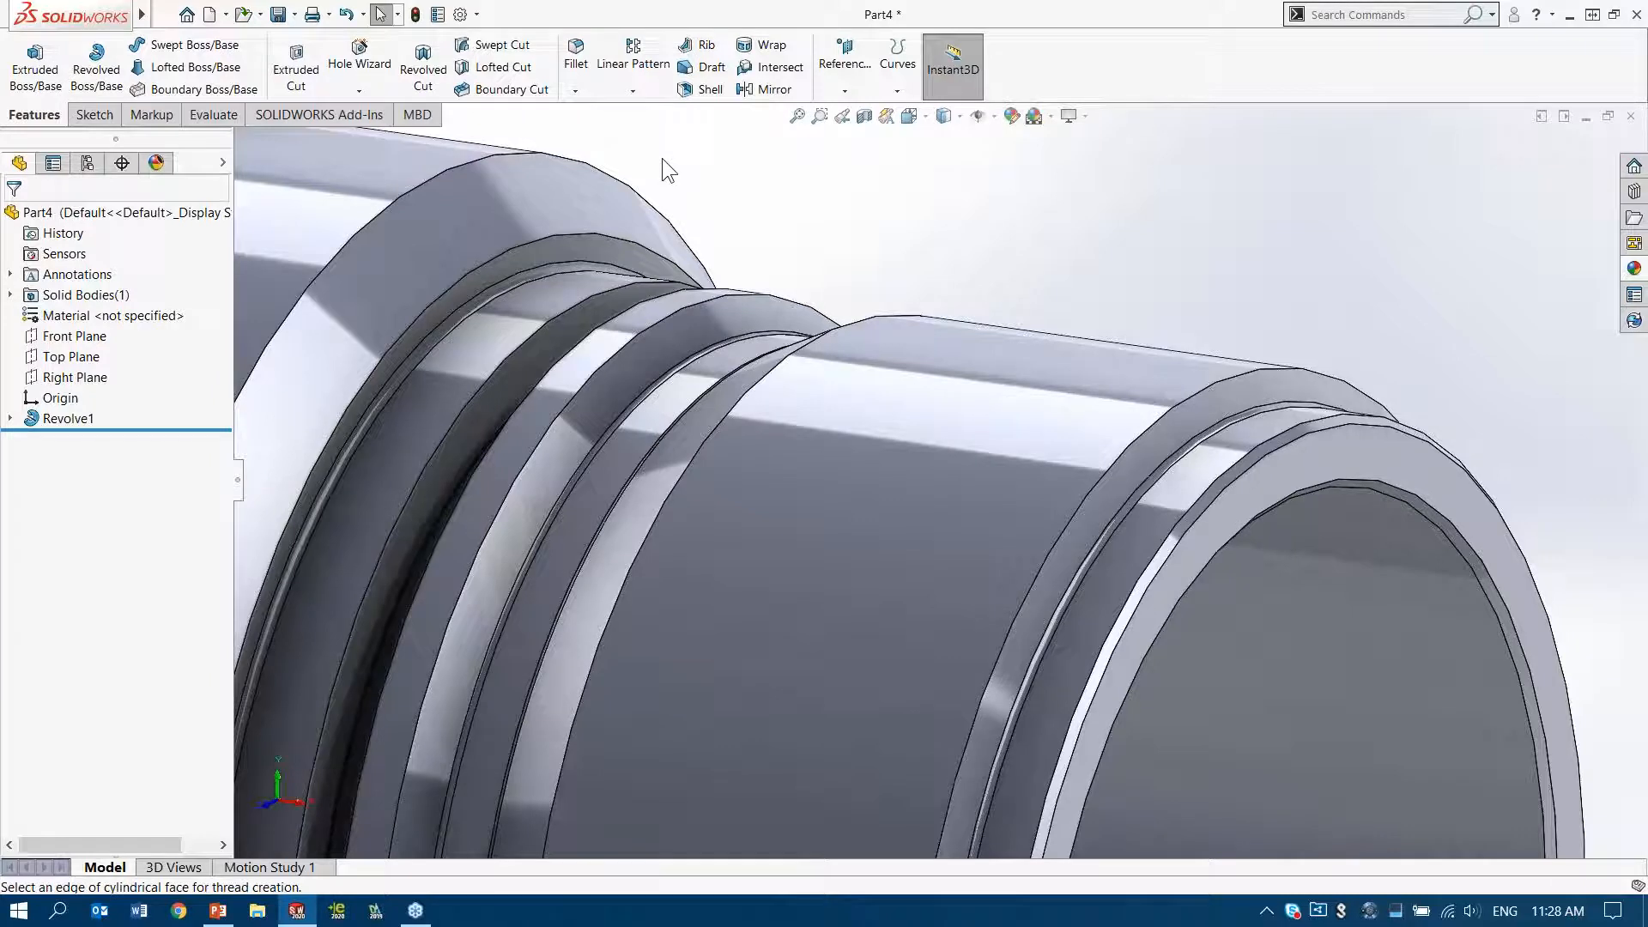
click(1014, 369)
scroll(987, 371, up, 3)
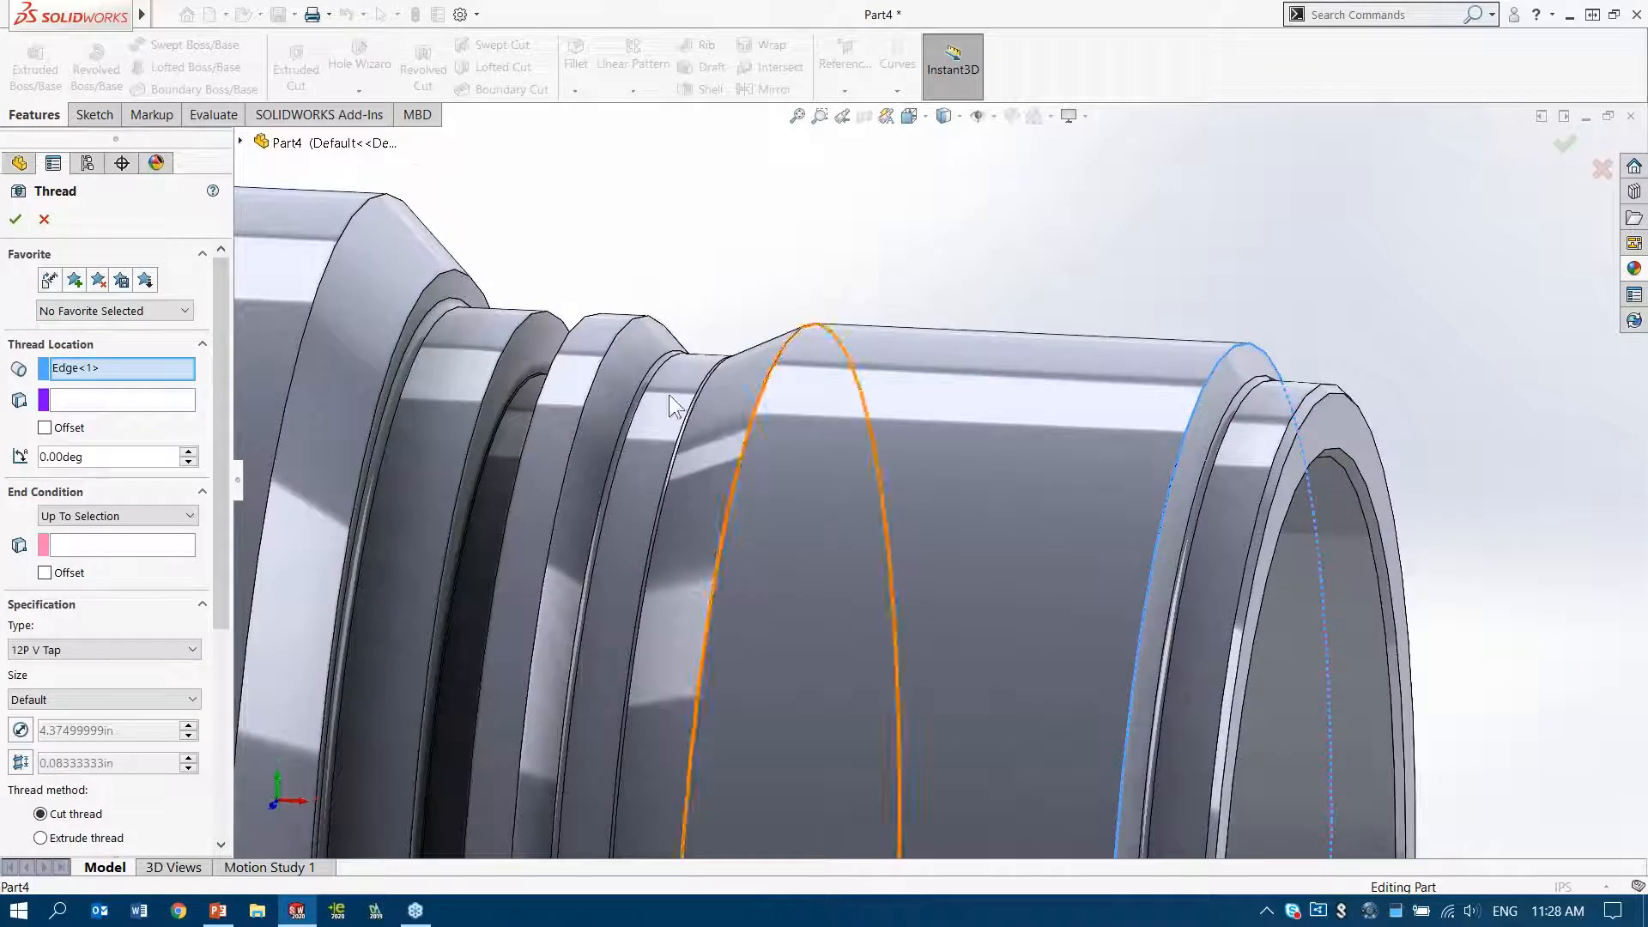
click(117, 542)
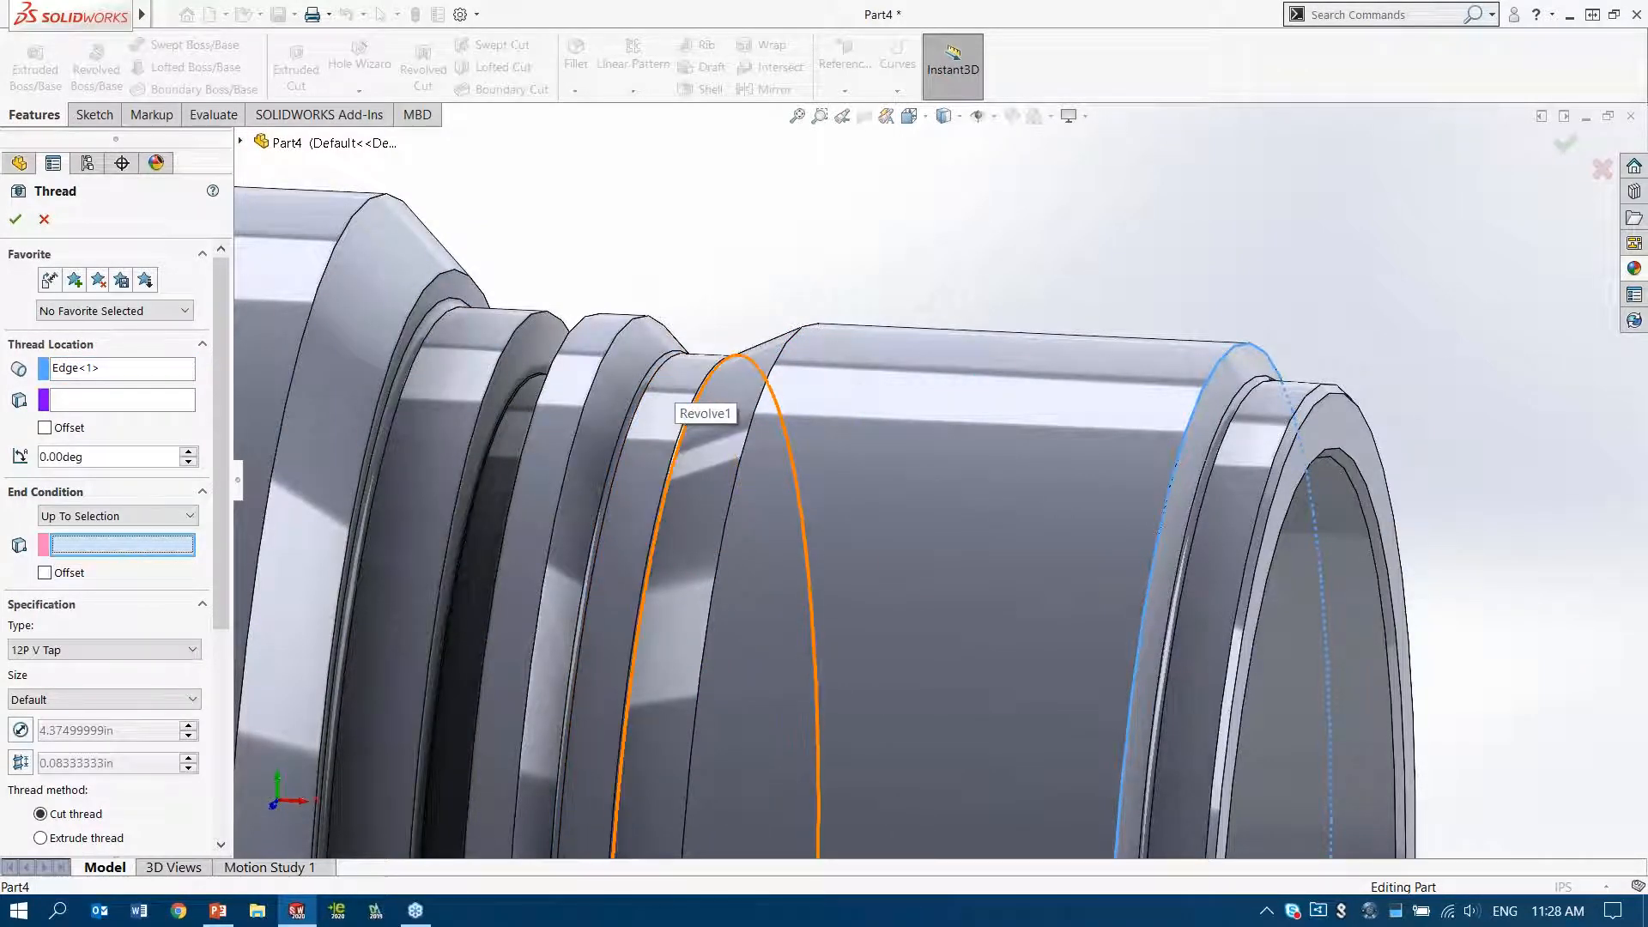
click(717, 371)
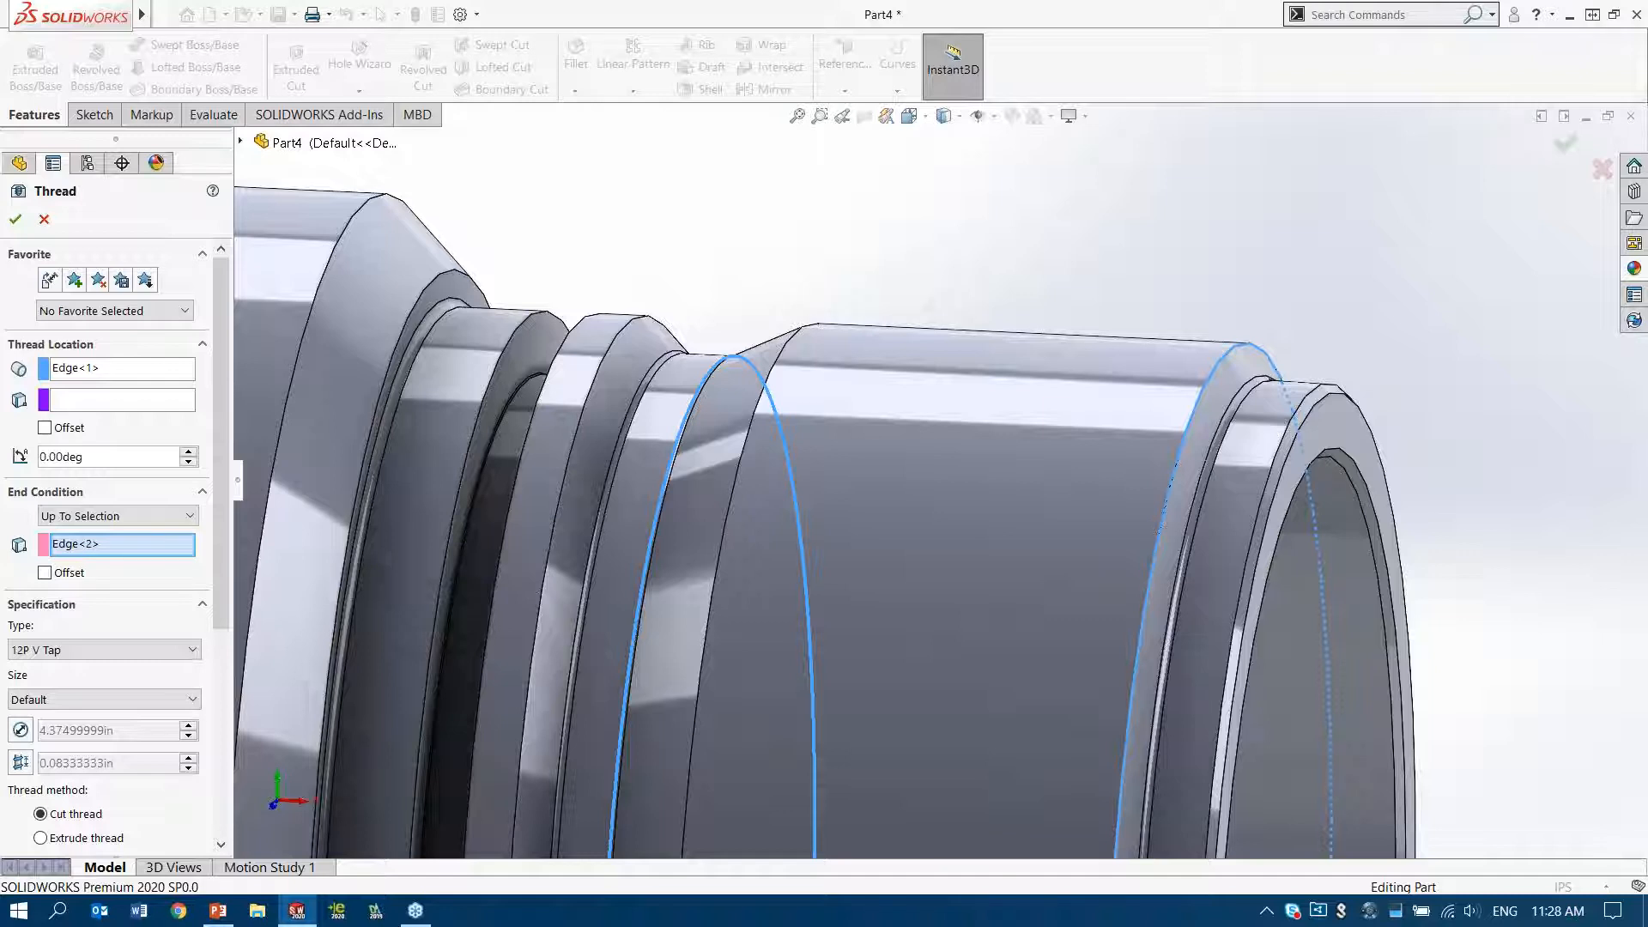
middle_drag(713, 275, 1171, 276)
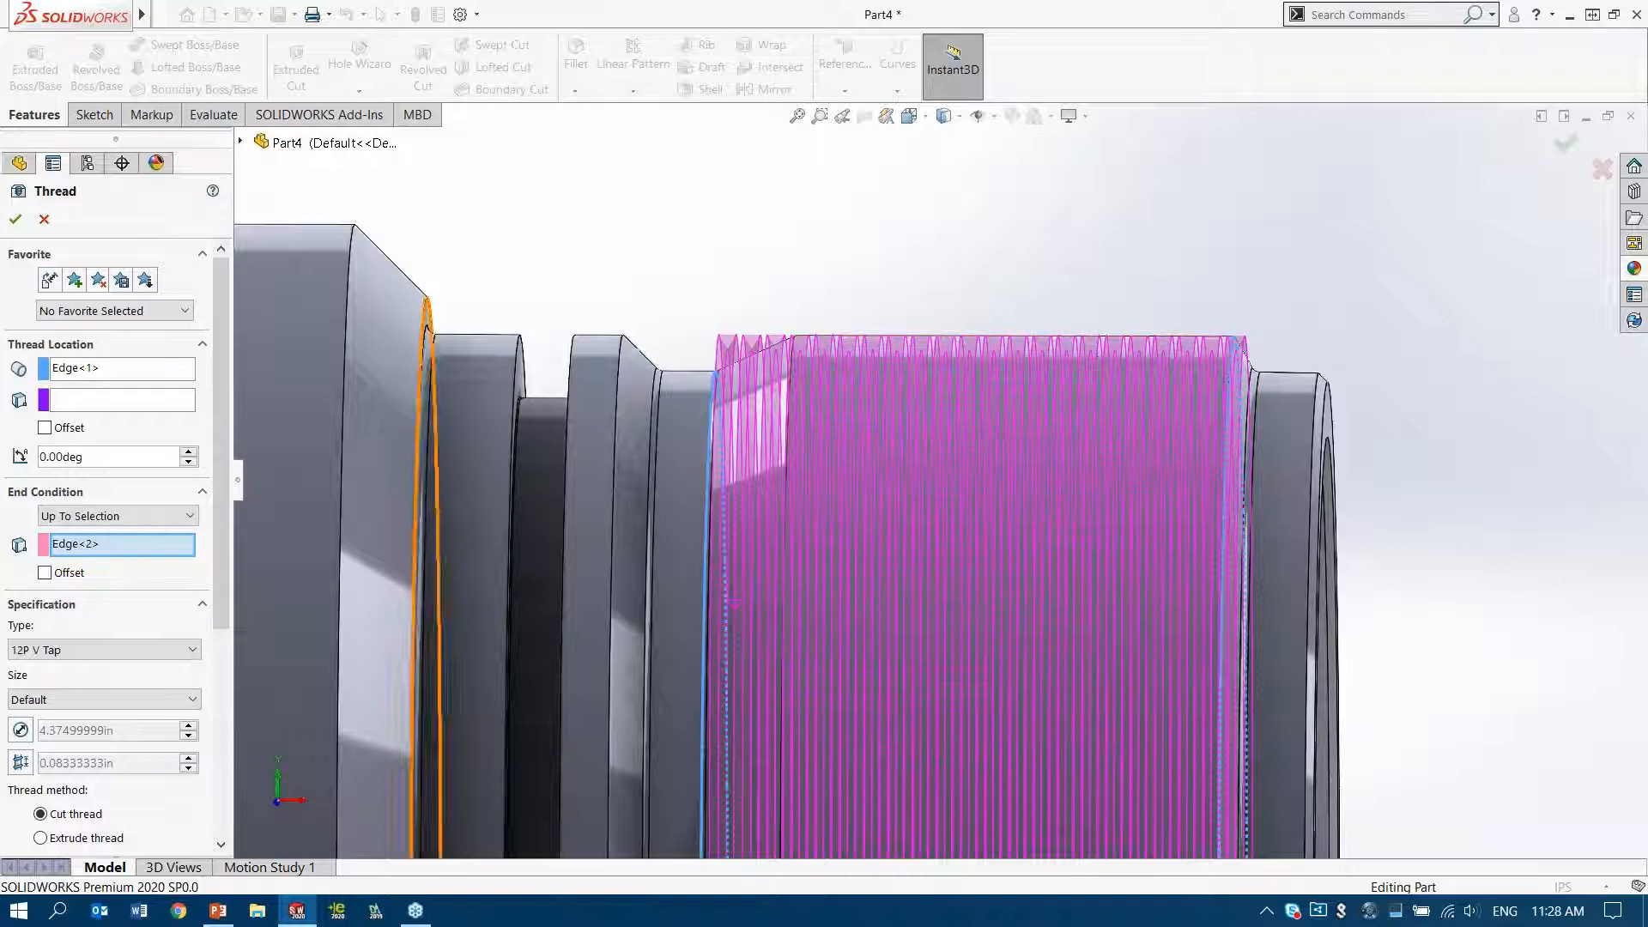
Offset the thread's start by 0.10 in and reverse the offset so that it begins outside the selected edge
click(44, 427)
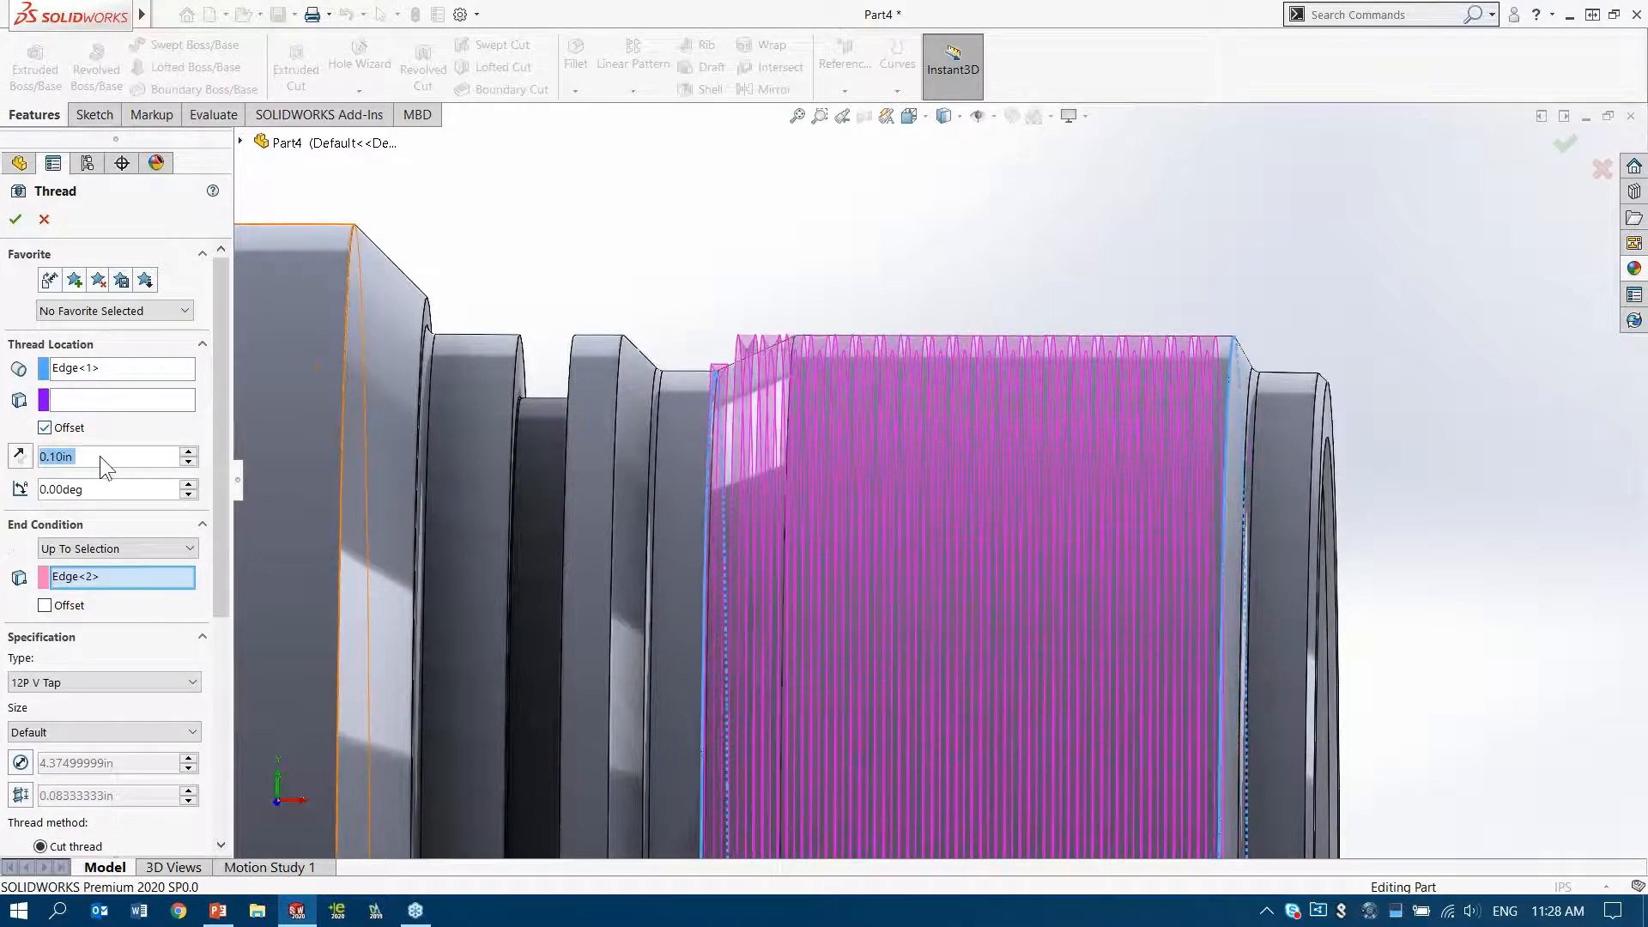
click(44, 427)
middle_drag(1018, 278, 1025, 269)
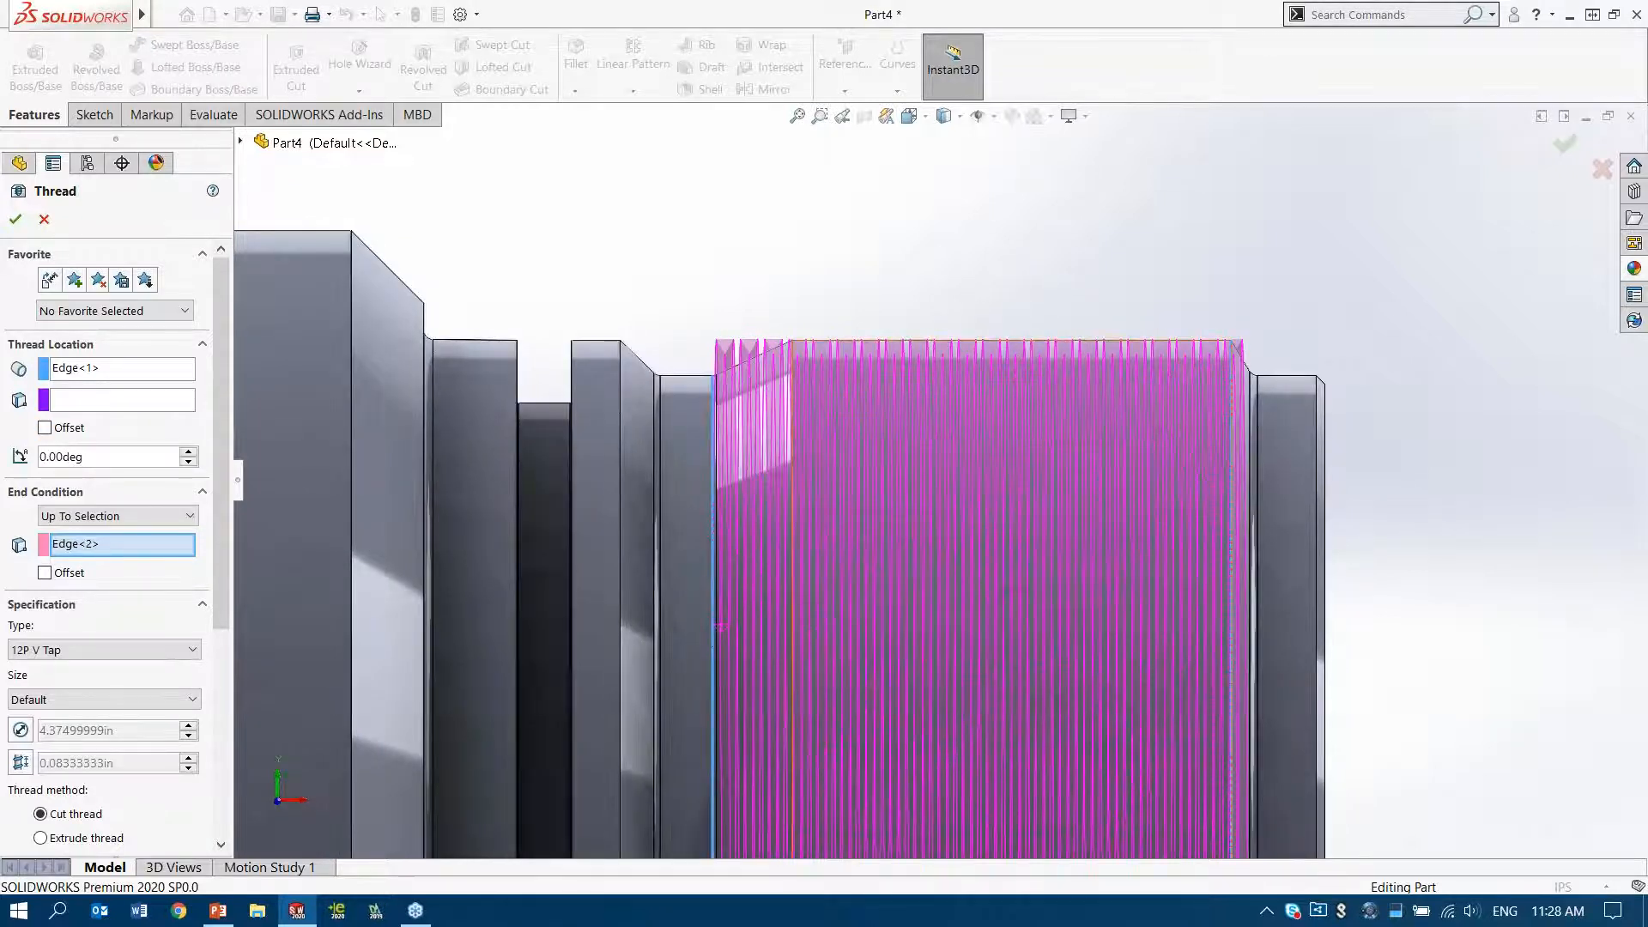
scroll(957, 398, down, 4)
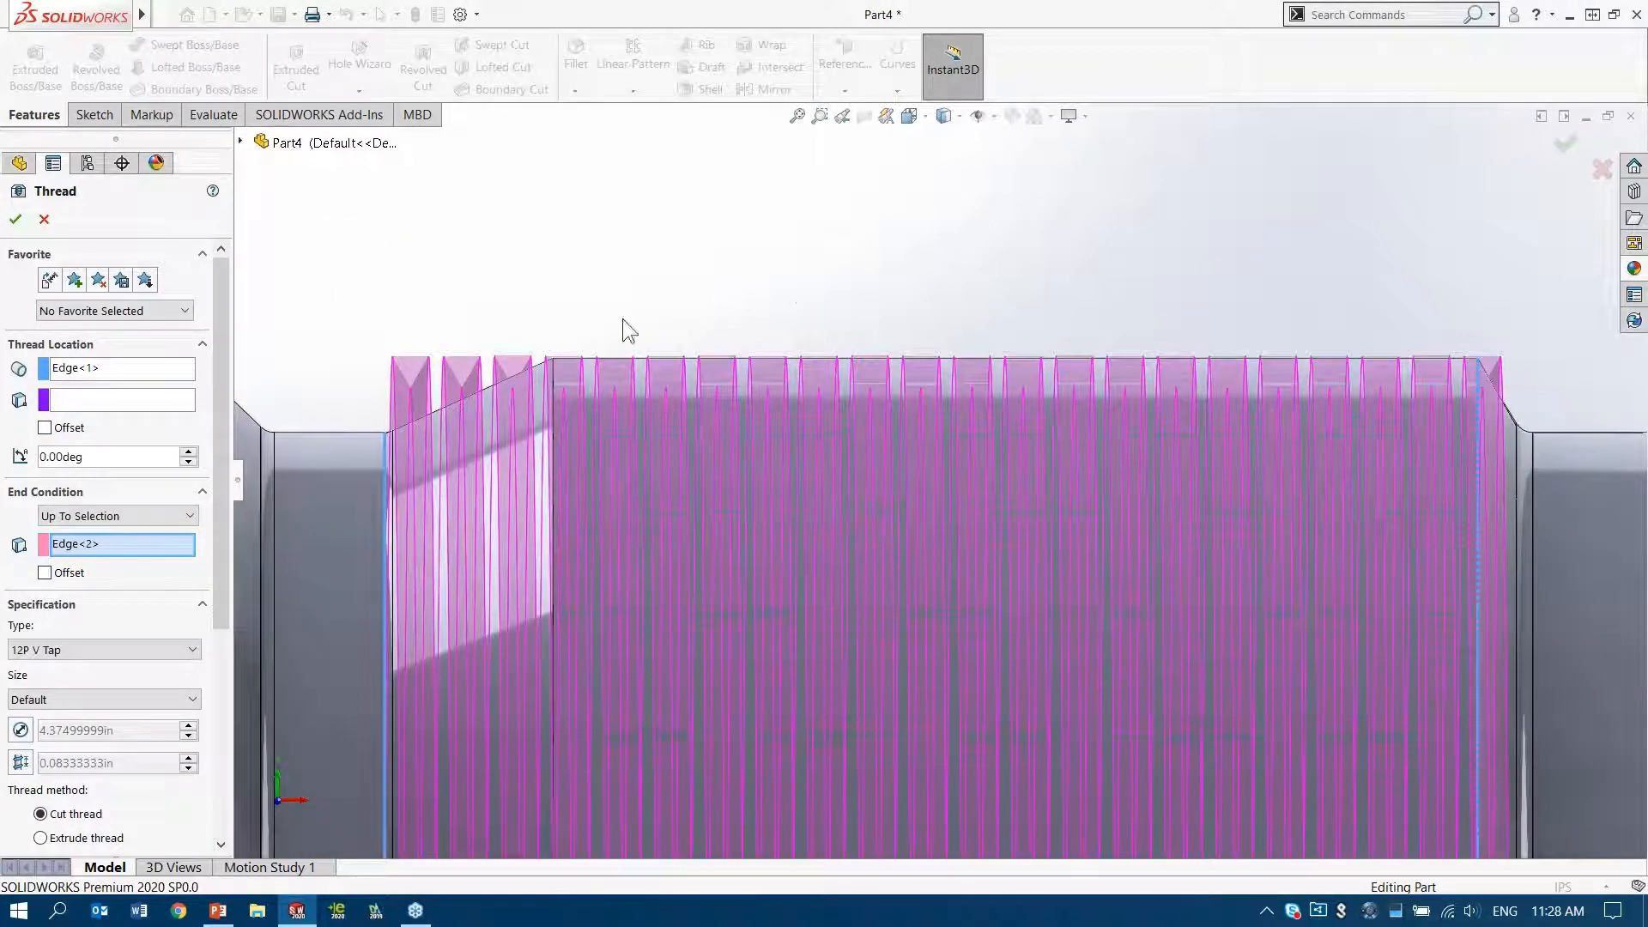
click(44, 426)
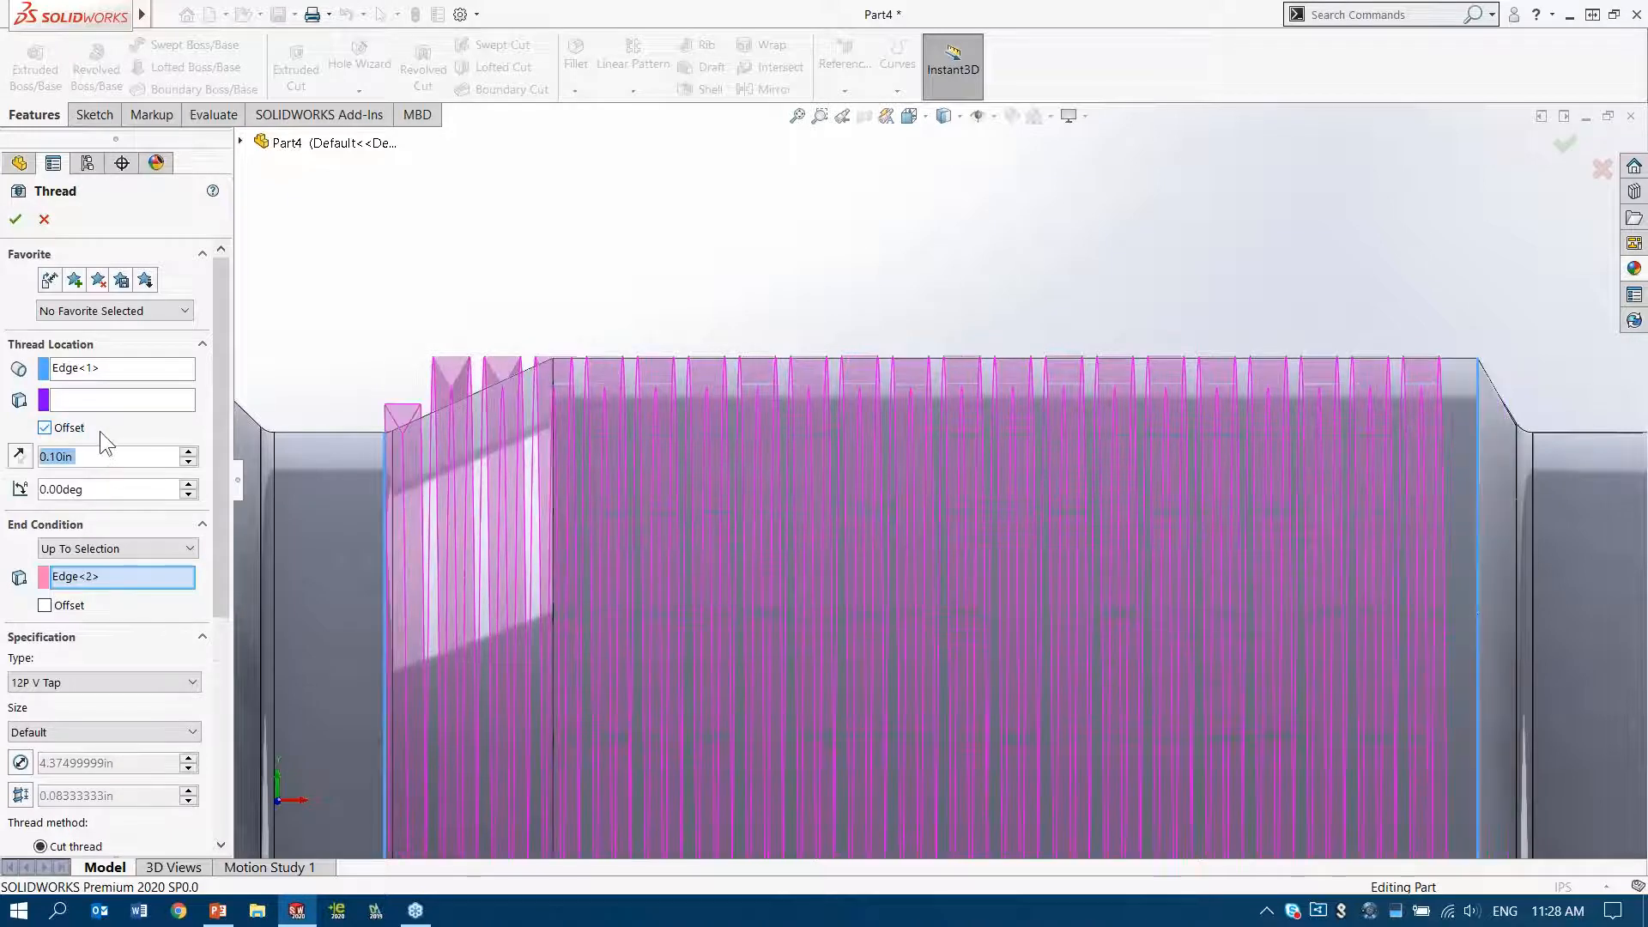
click(18, 455)
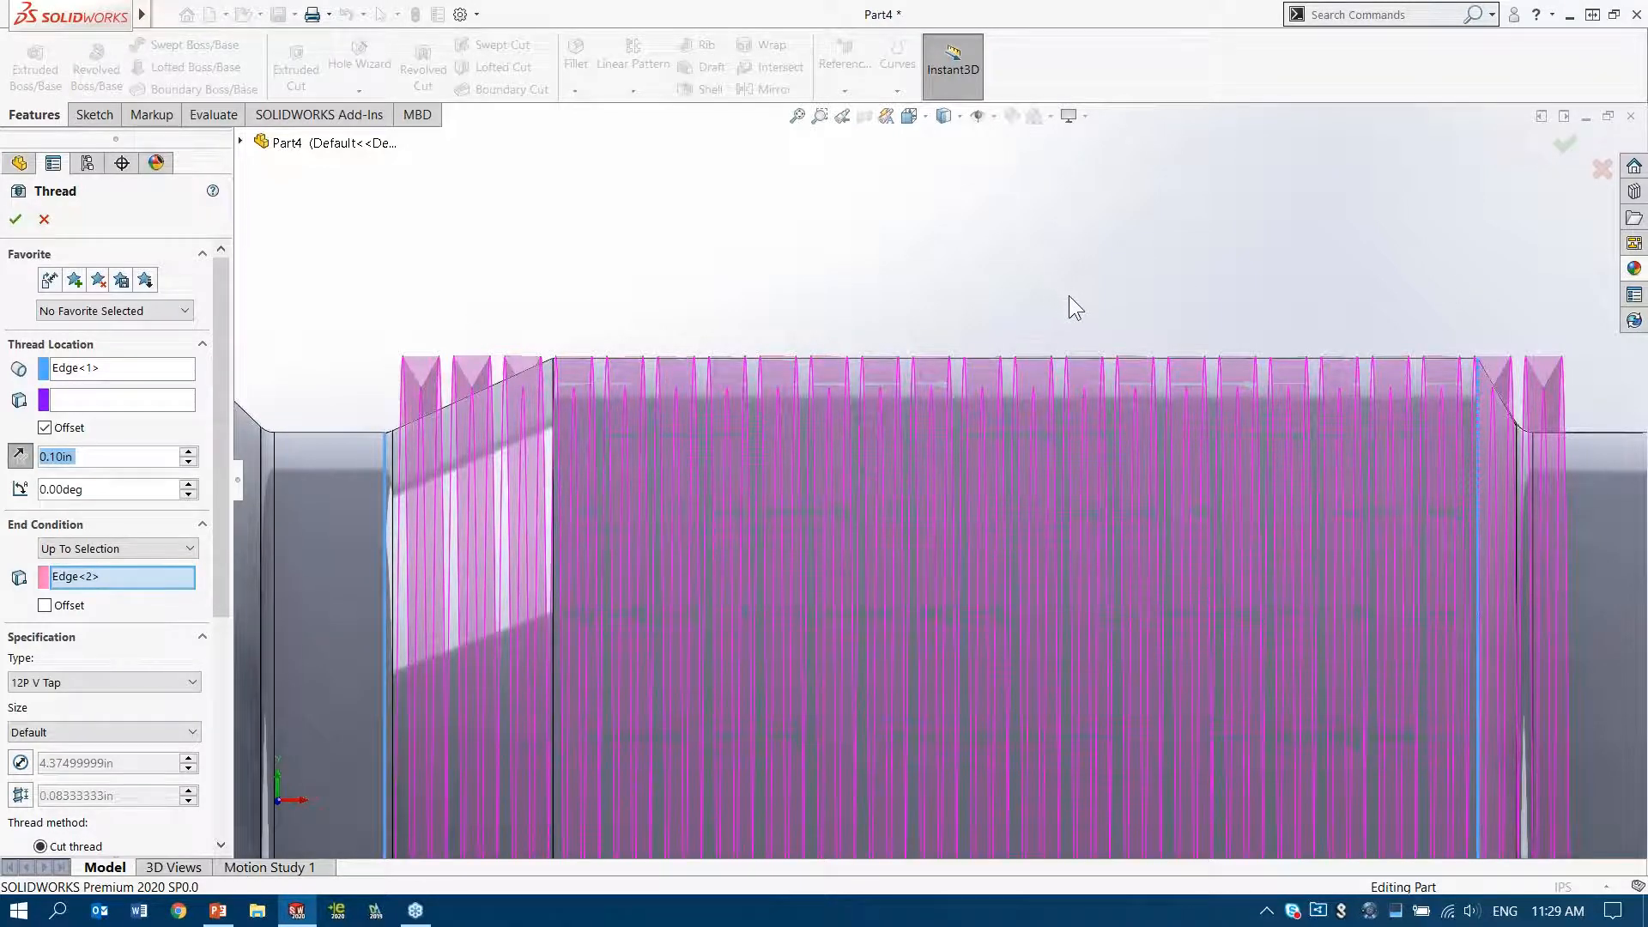
ctrl+middle_drag(1023, 281, 1003, 192)
scroll(995, 306, up, 2)
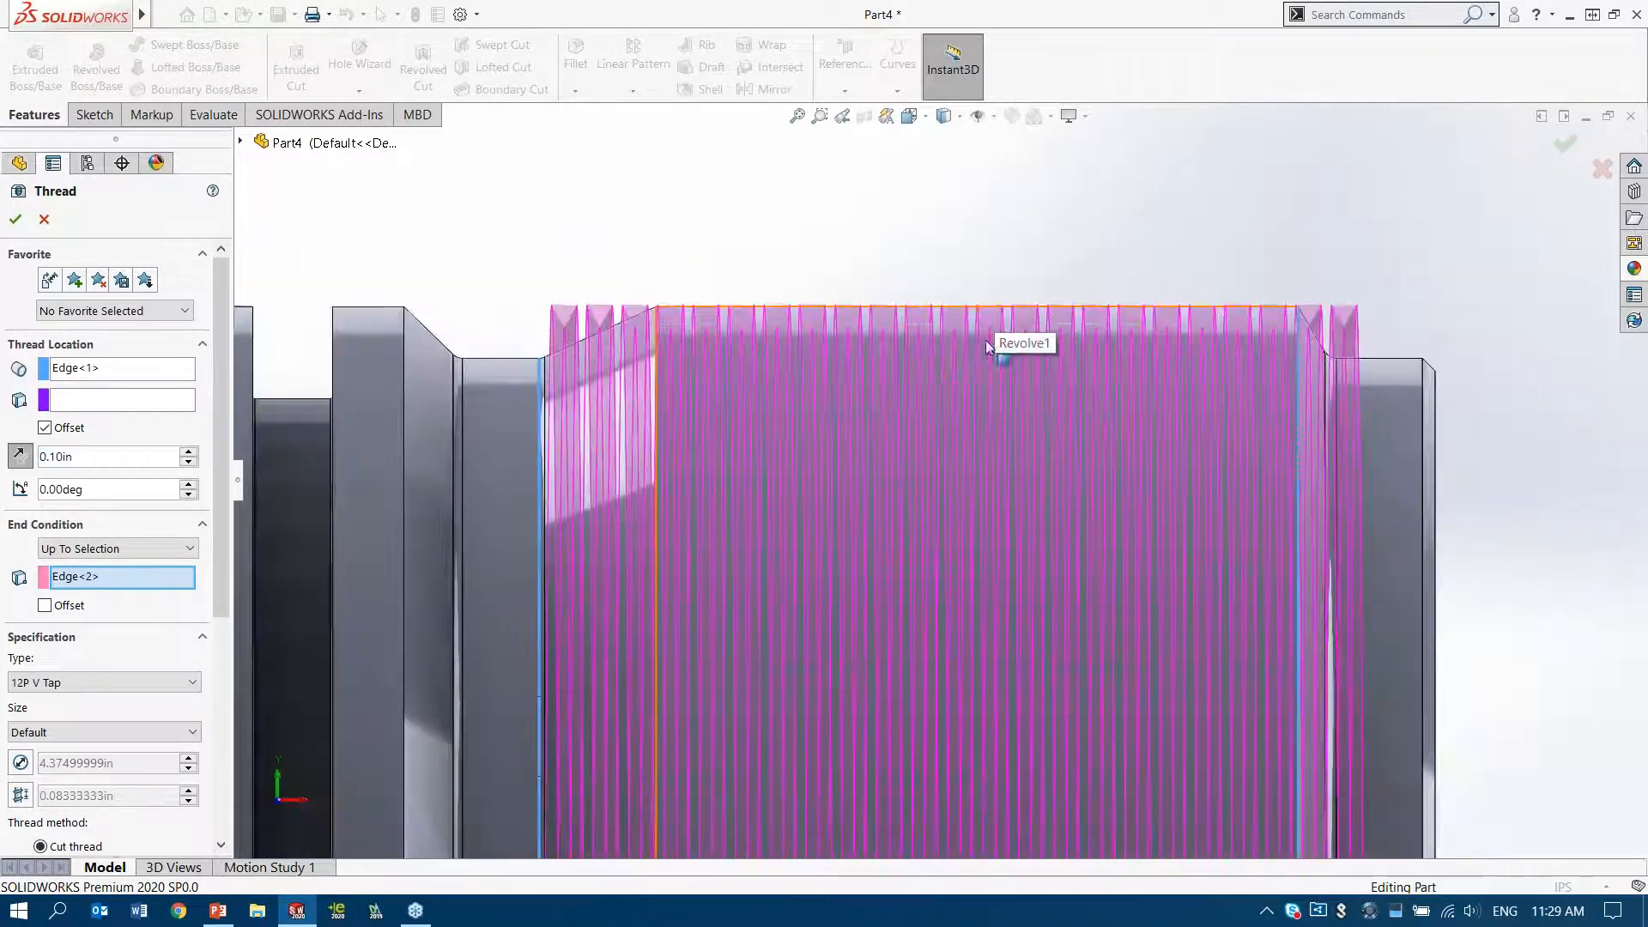
Keep the 12P V Tap thread type and create the cut thread
middle_drag(950, 440, 902, 479)
click(120, 681)
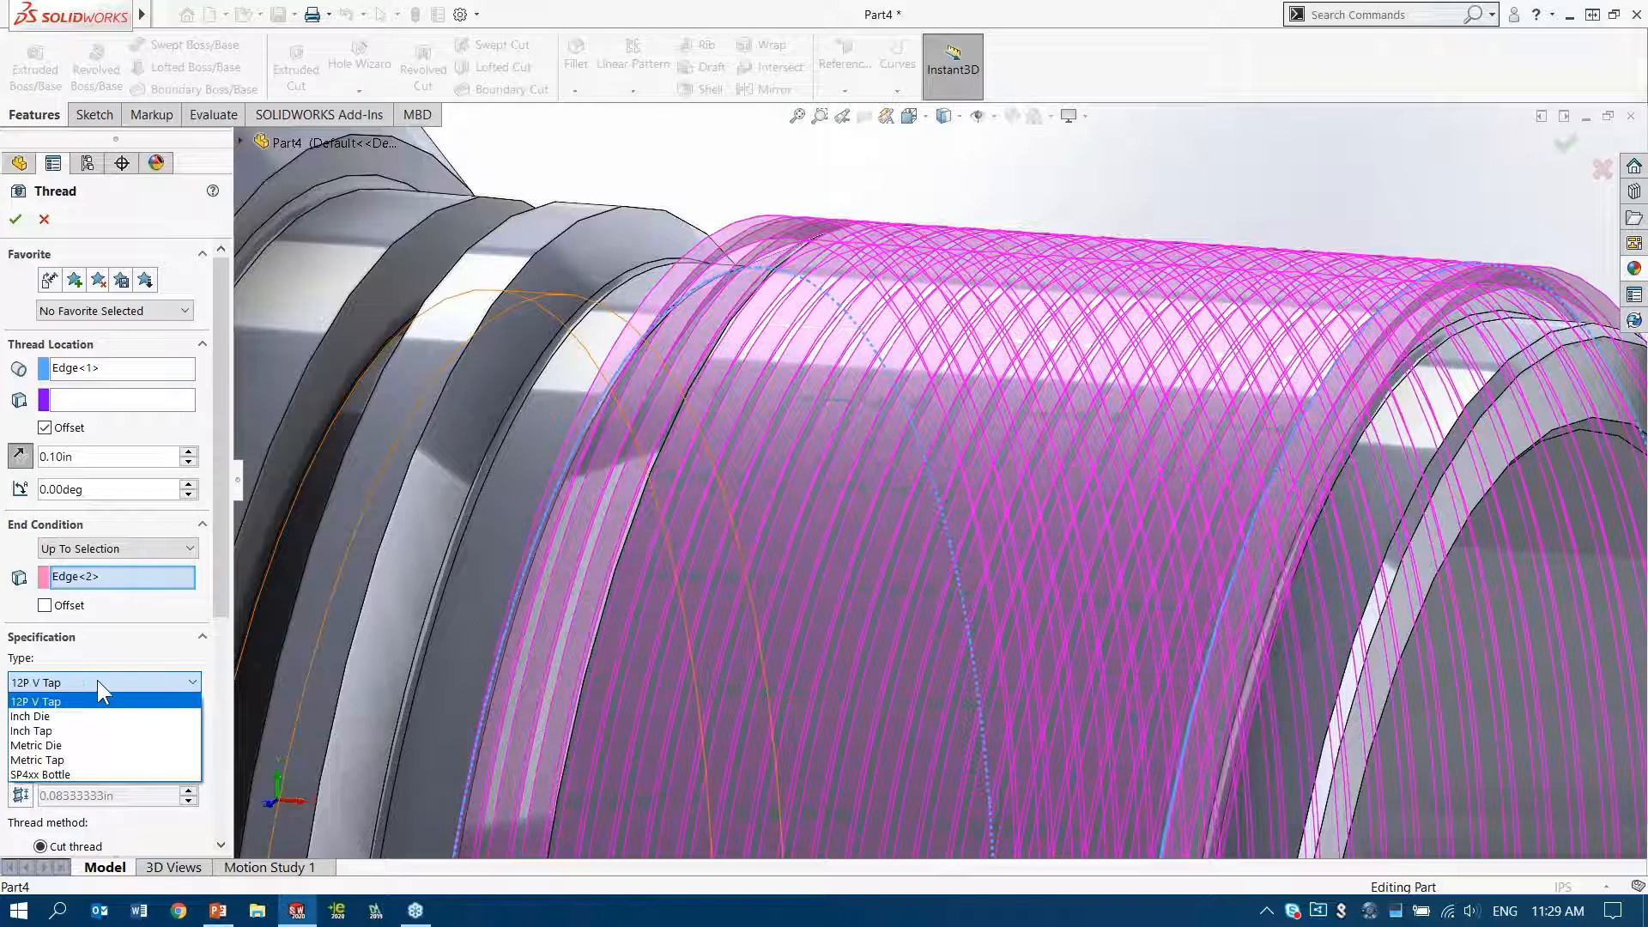
click(89, 680)
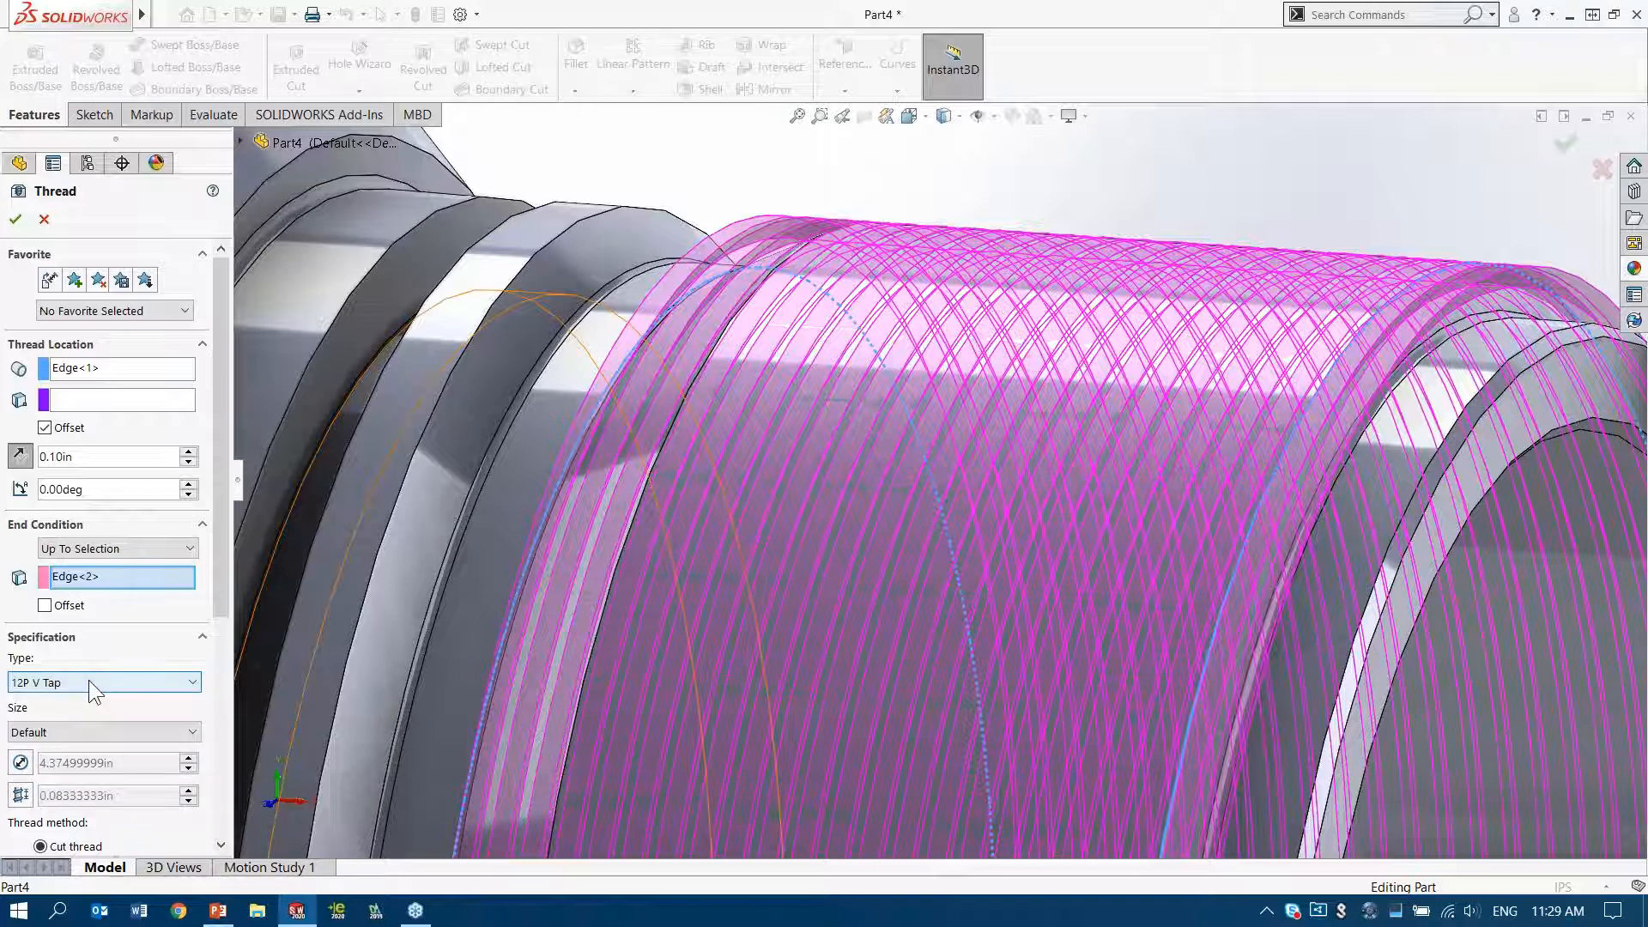
click(14, 221)
Section the model temporarily at the Front Plane to examine the thread's cut profile
click(865, 115)
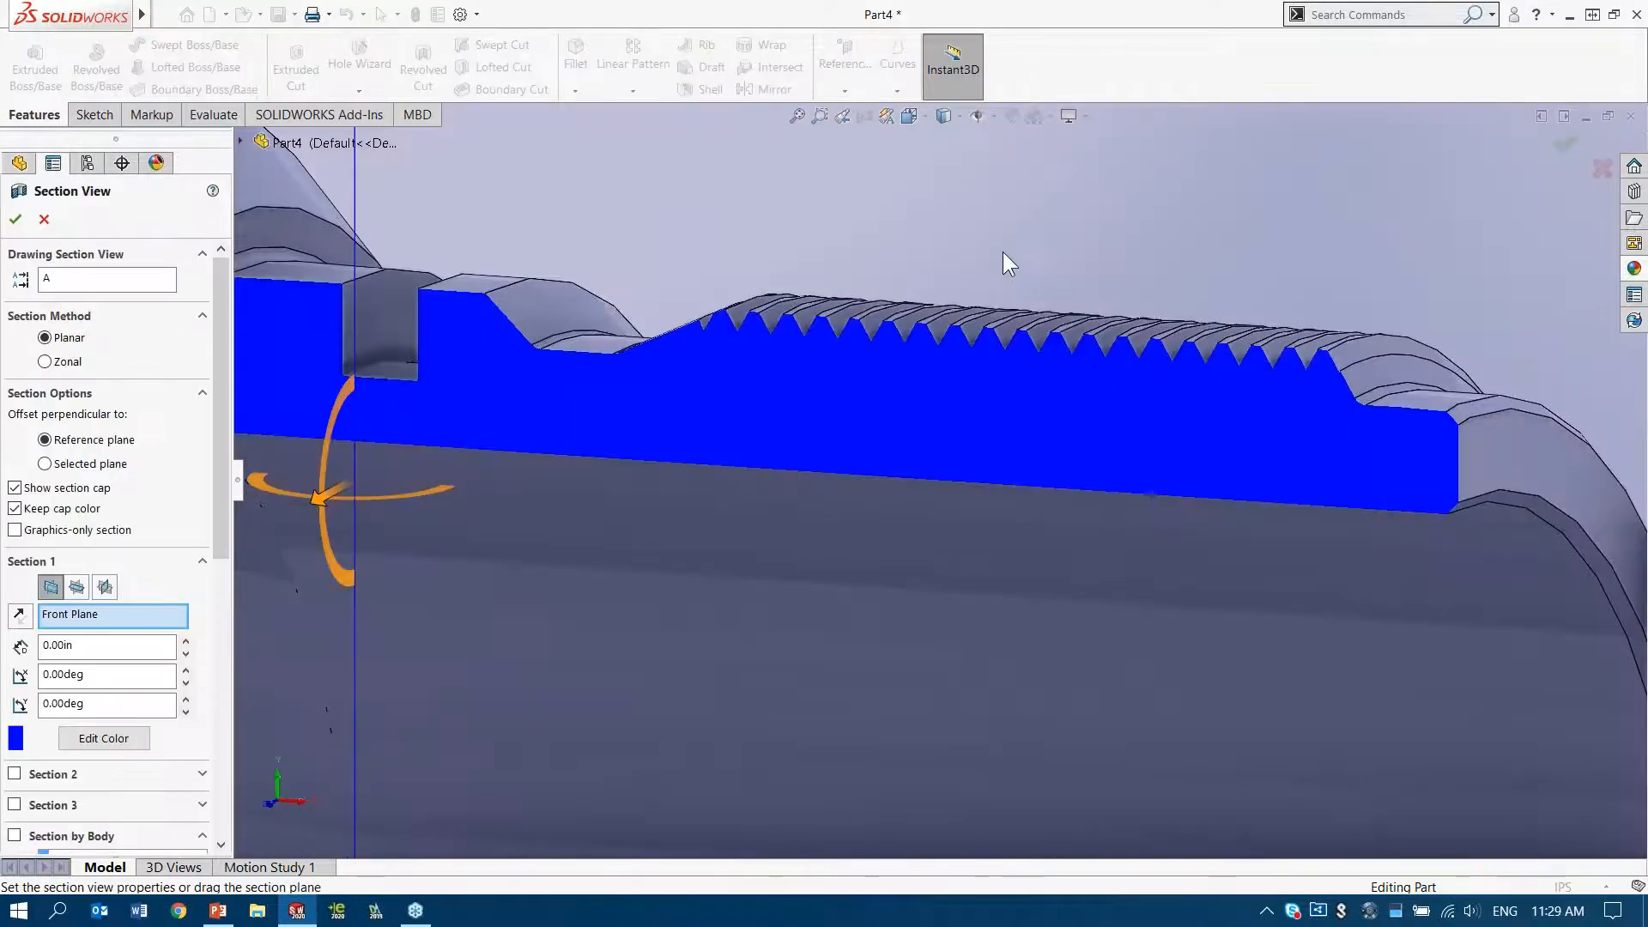
mouse_move(938, 427)
middle_down()
mouse_move(971, 357)
mouse_move(946, 406)
middle_up()
scroll(946, 406, down, 3)
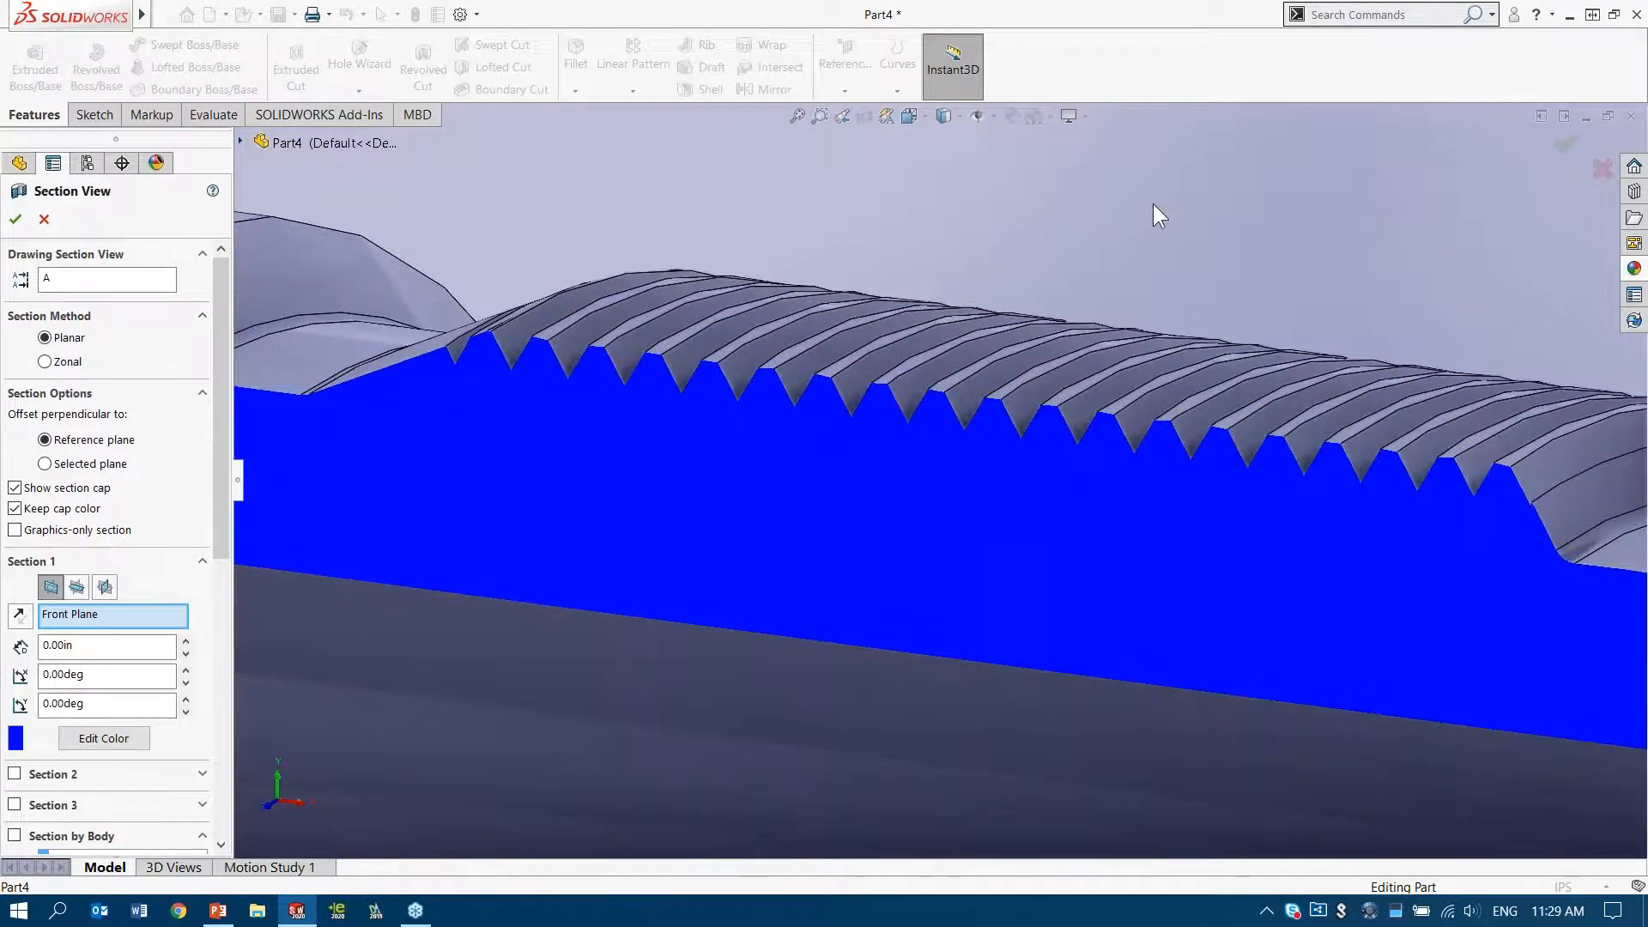
scroll(1152, 211, up, 2)
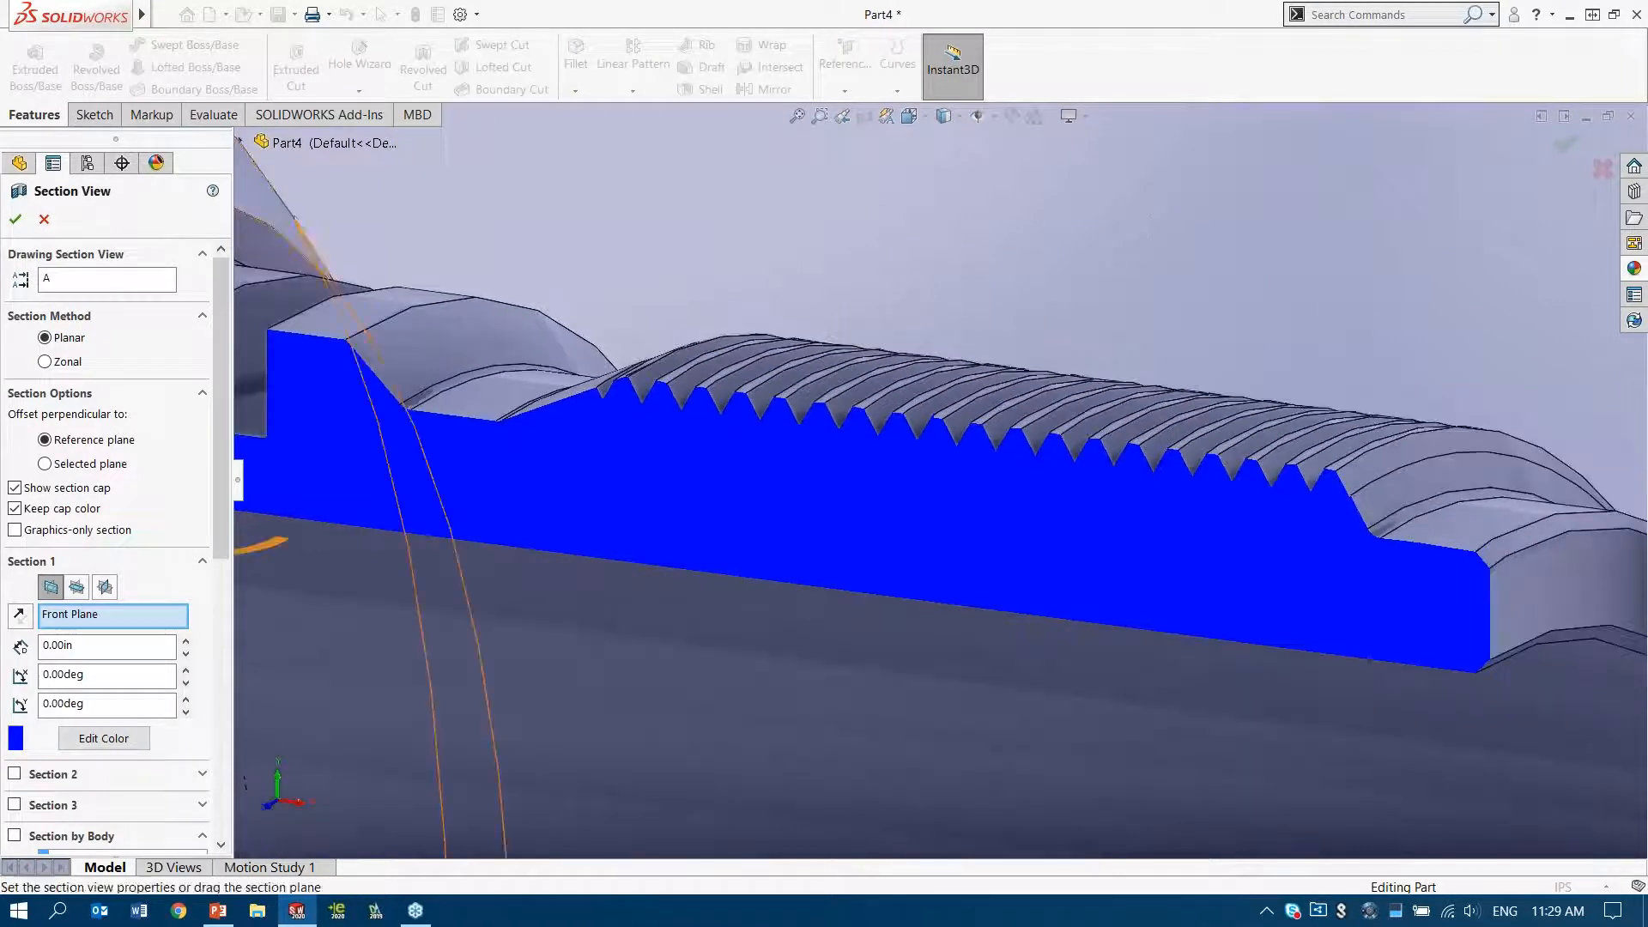
click(44, 219)
Show the imported Model sketch that belongs to the revolve feature
key(f)
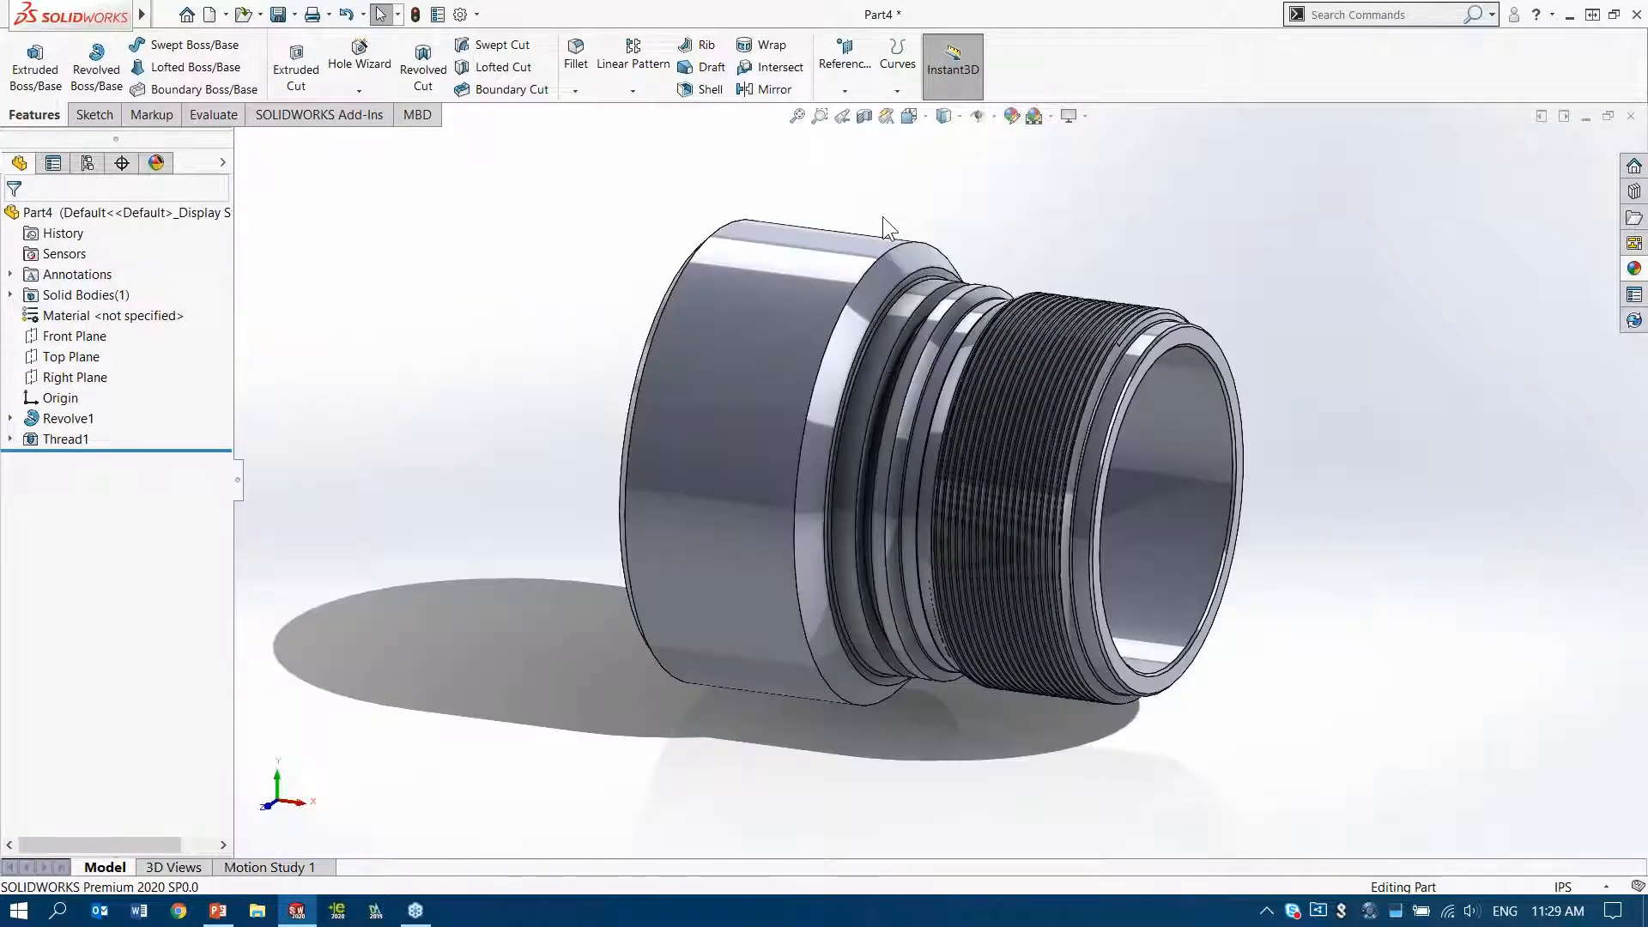
click(9, 418)
click(64, 440)
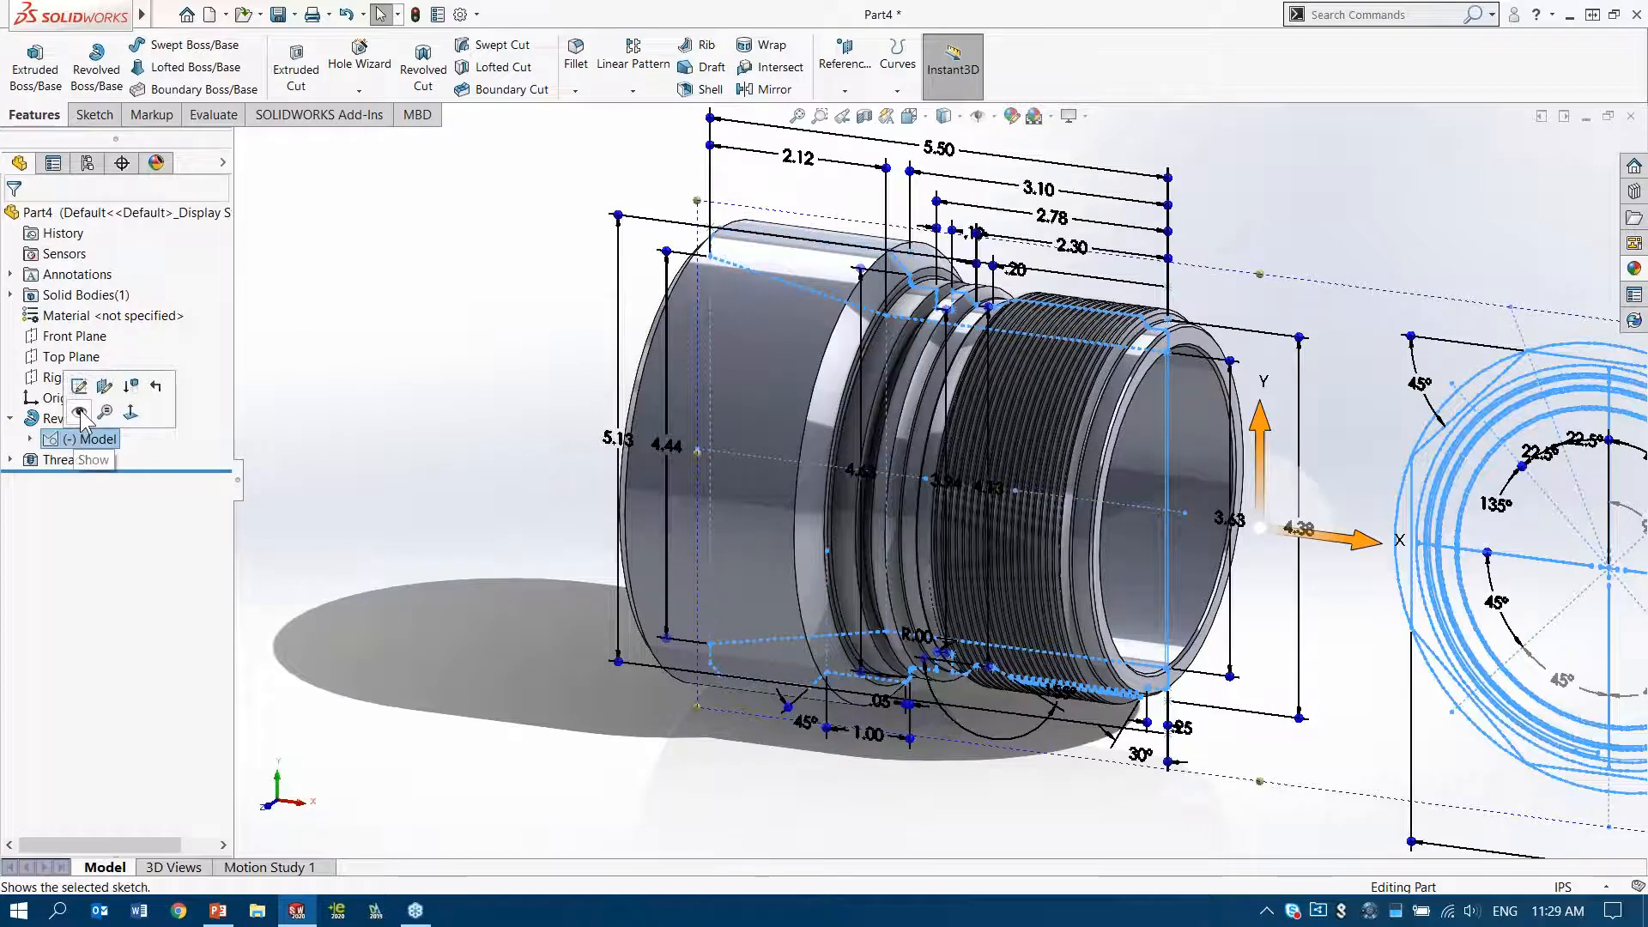
click(78, 387)
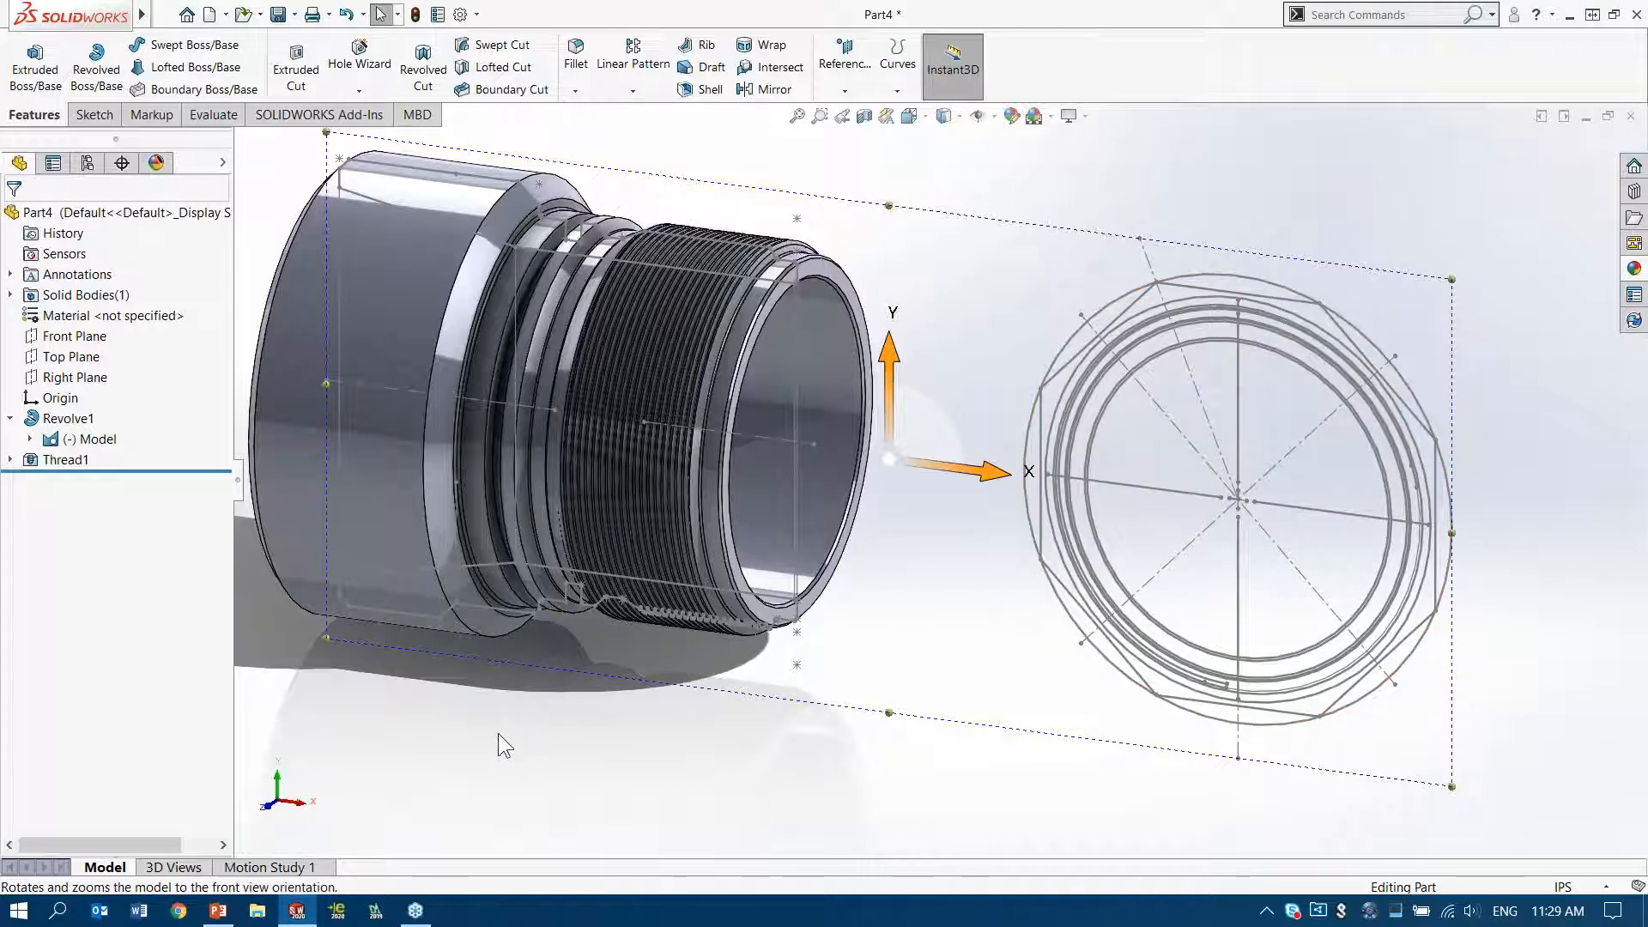
Start a new sketch on the Front Plane at the lower edge of the large-diameter section
right_drag(498, 733, 655, 641)
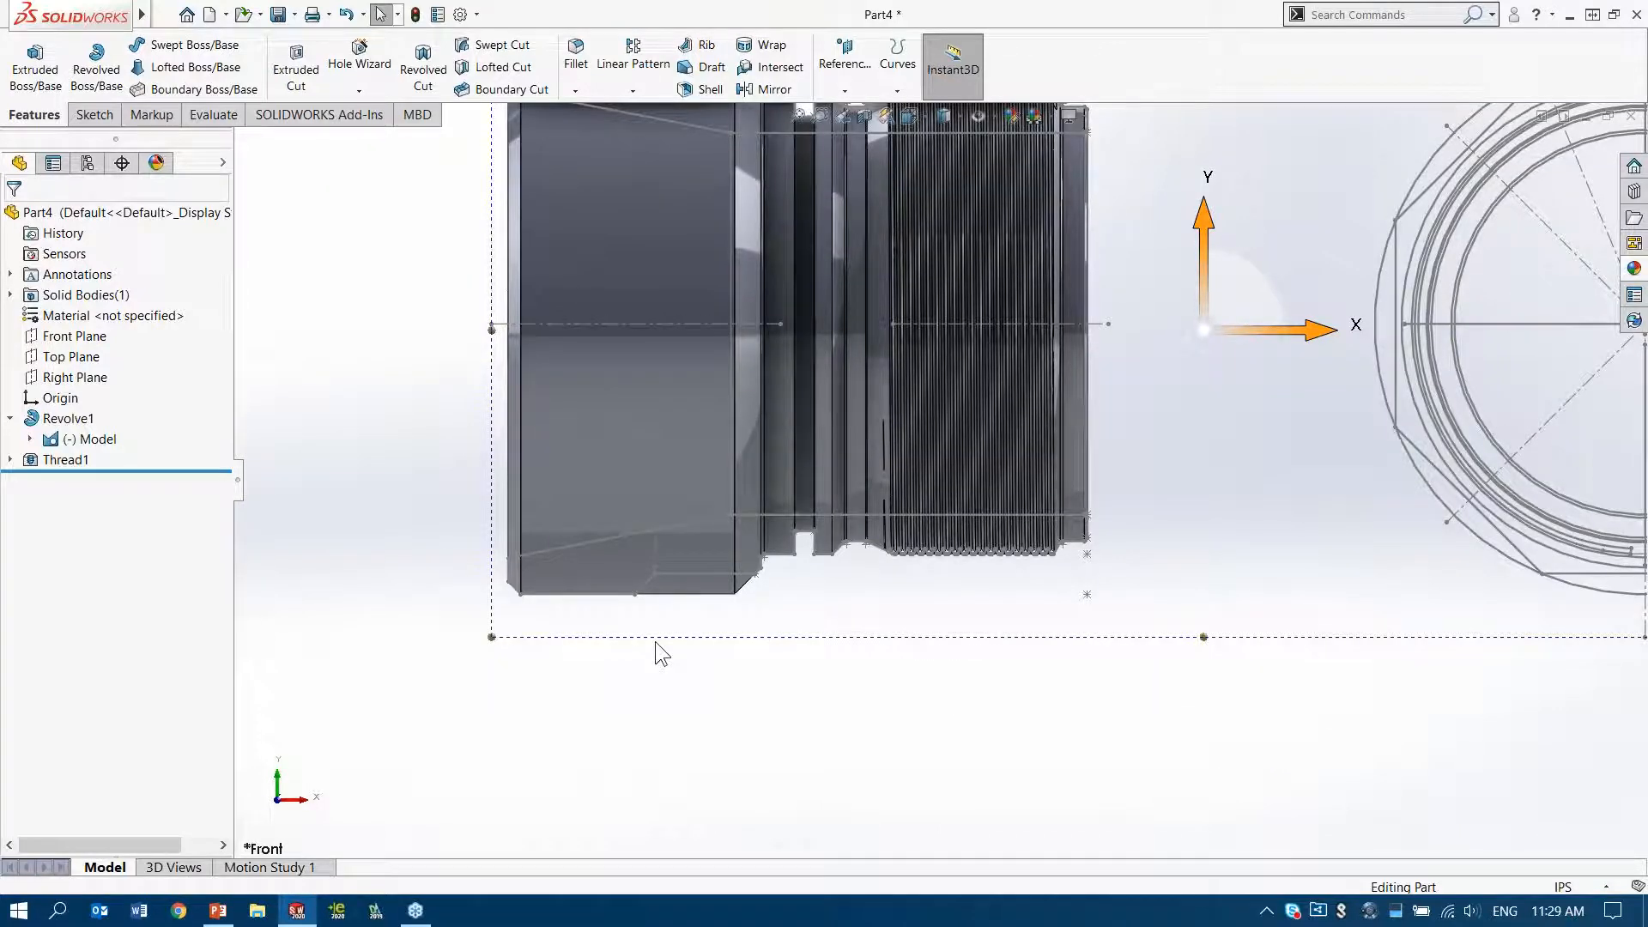
scroll(649, 613, down, 8)
click(71, 338)
click(86, 315)
click(632, 482)
ctrl+click(769, 435)
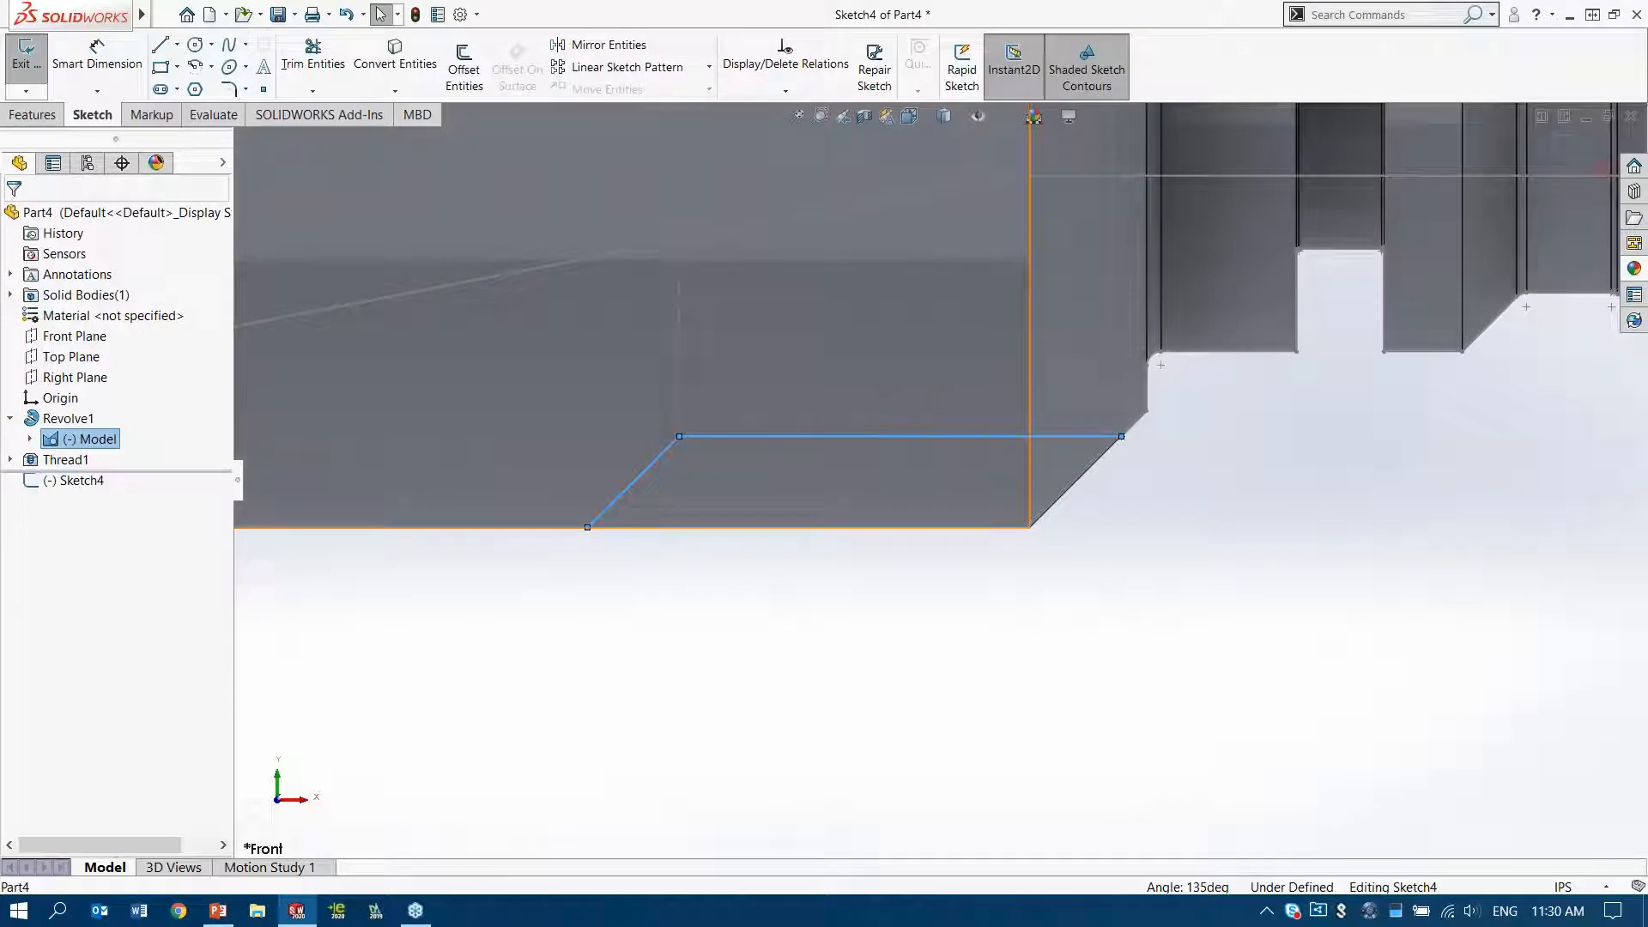
click(429, 580)
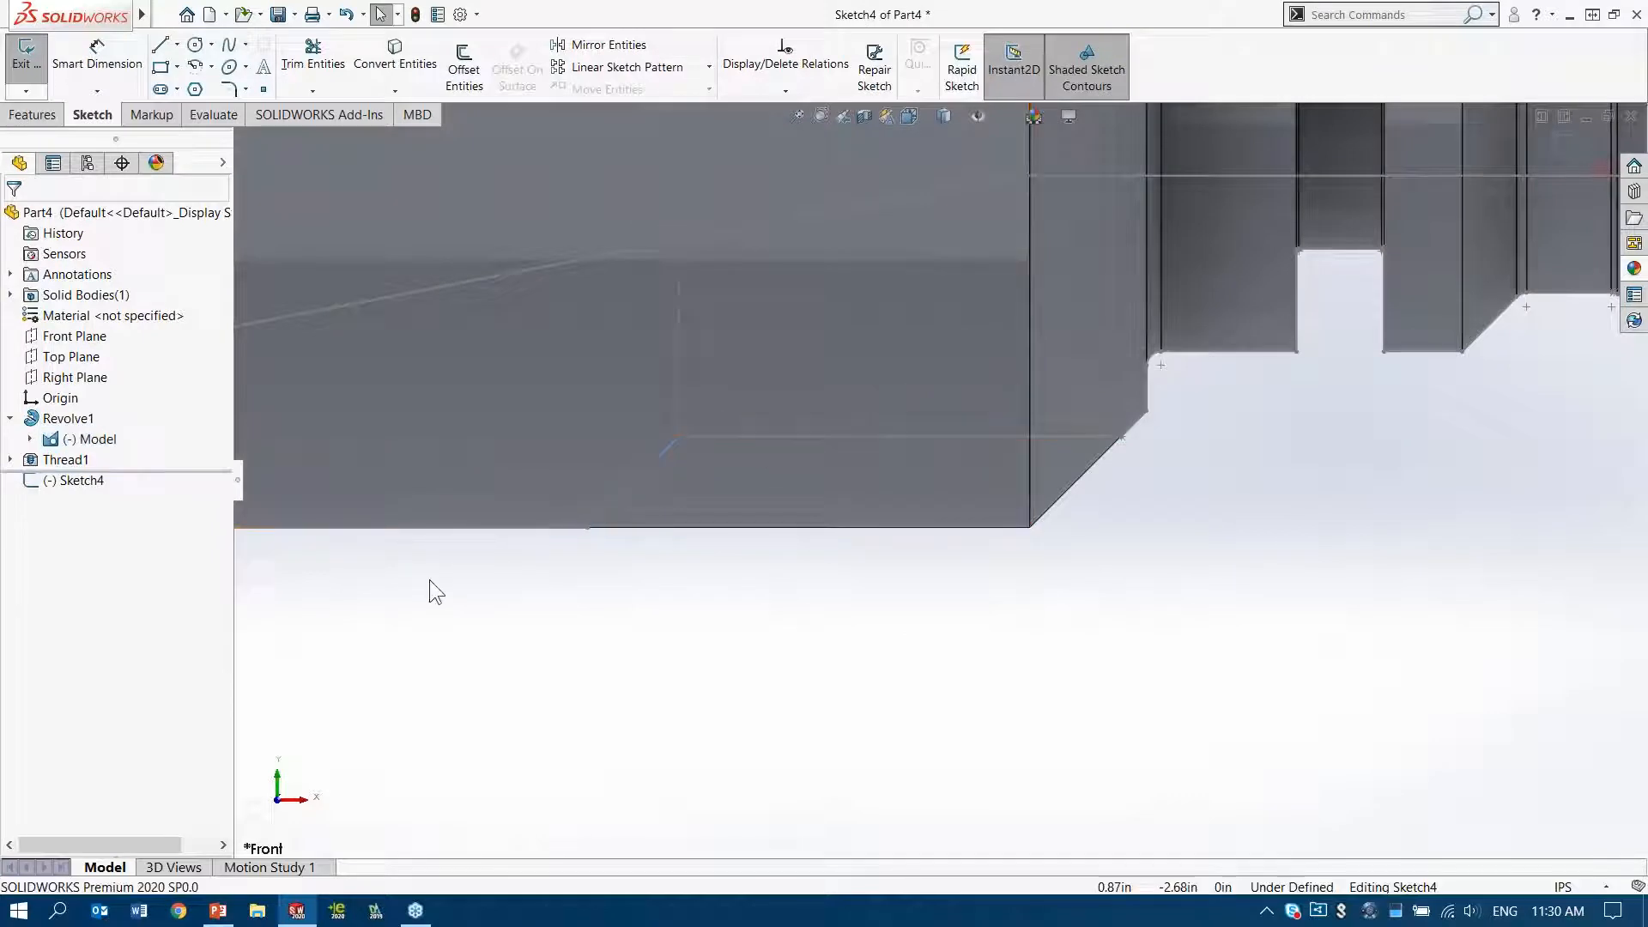
Convert the imported slanted line and the adjoining horizontal line of the lower cutout into entities of the new sketch
click(646, 468)
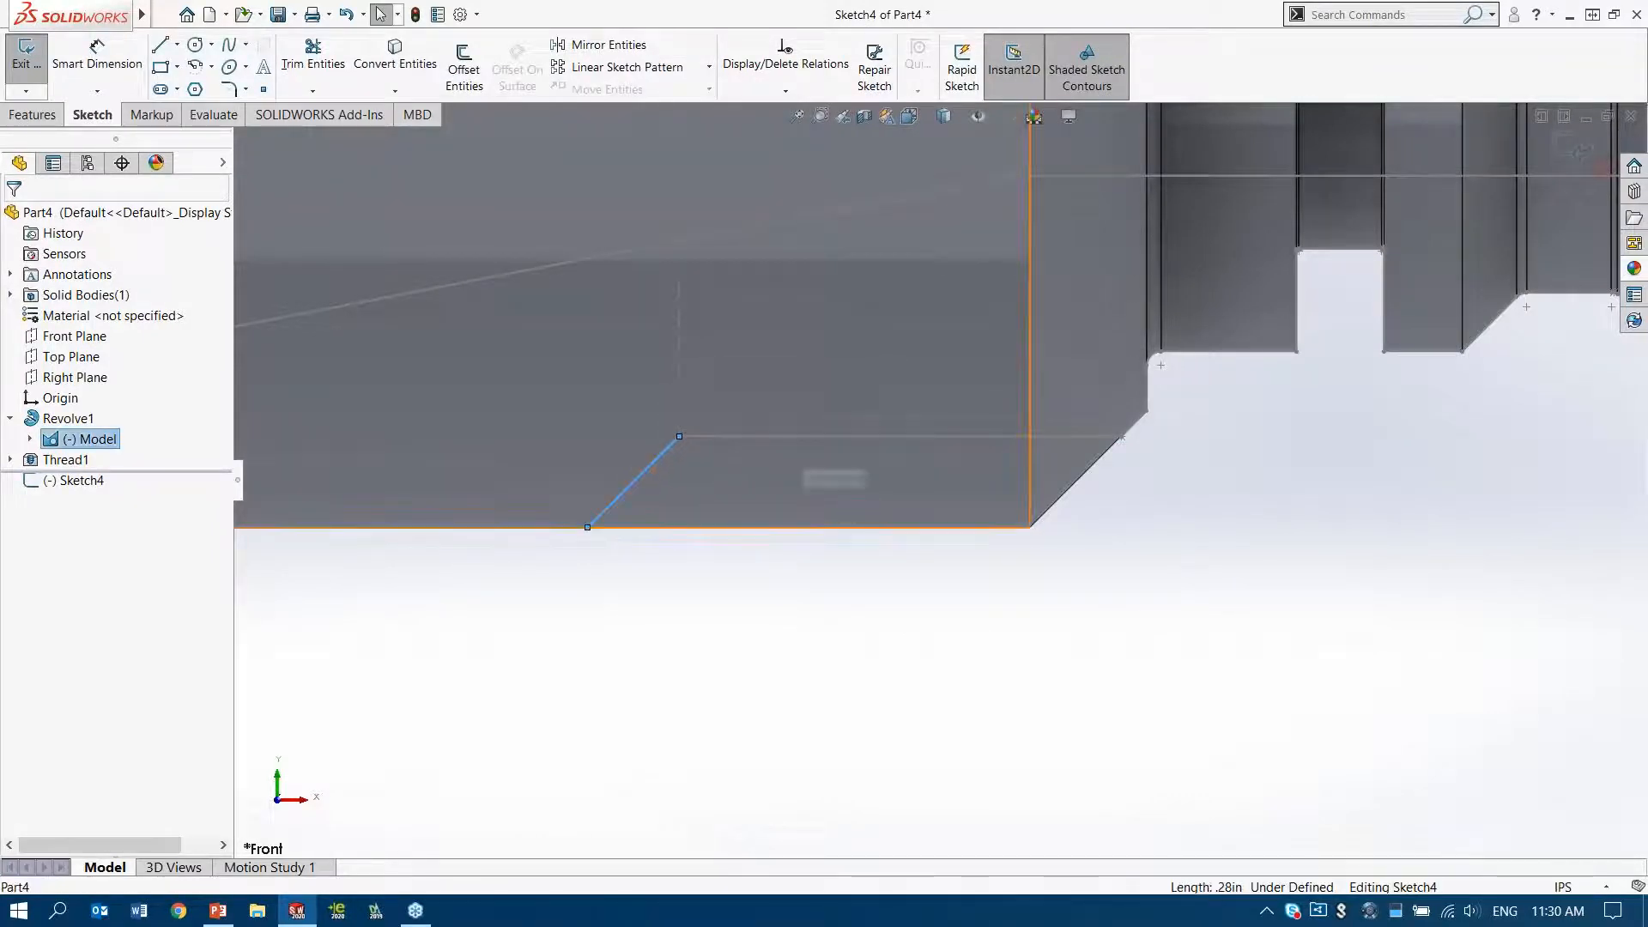
ctrl+click(827, 437)
key(s)
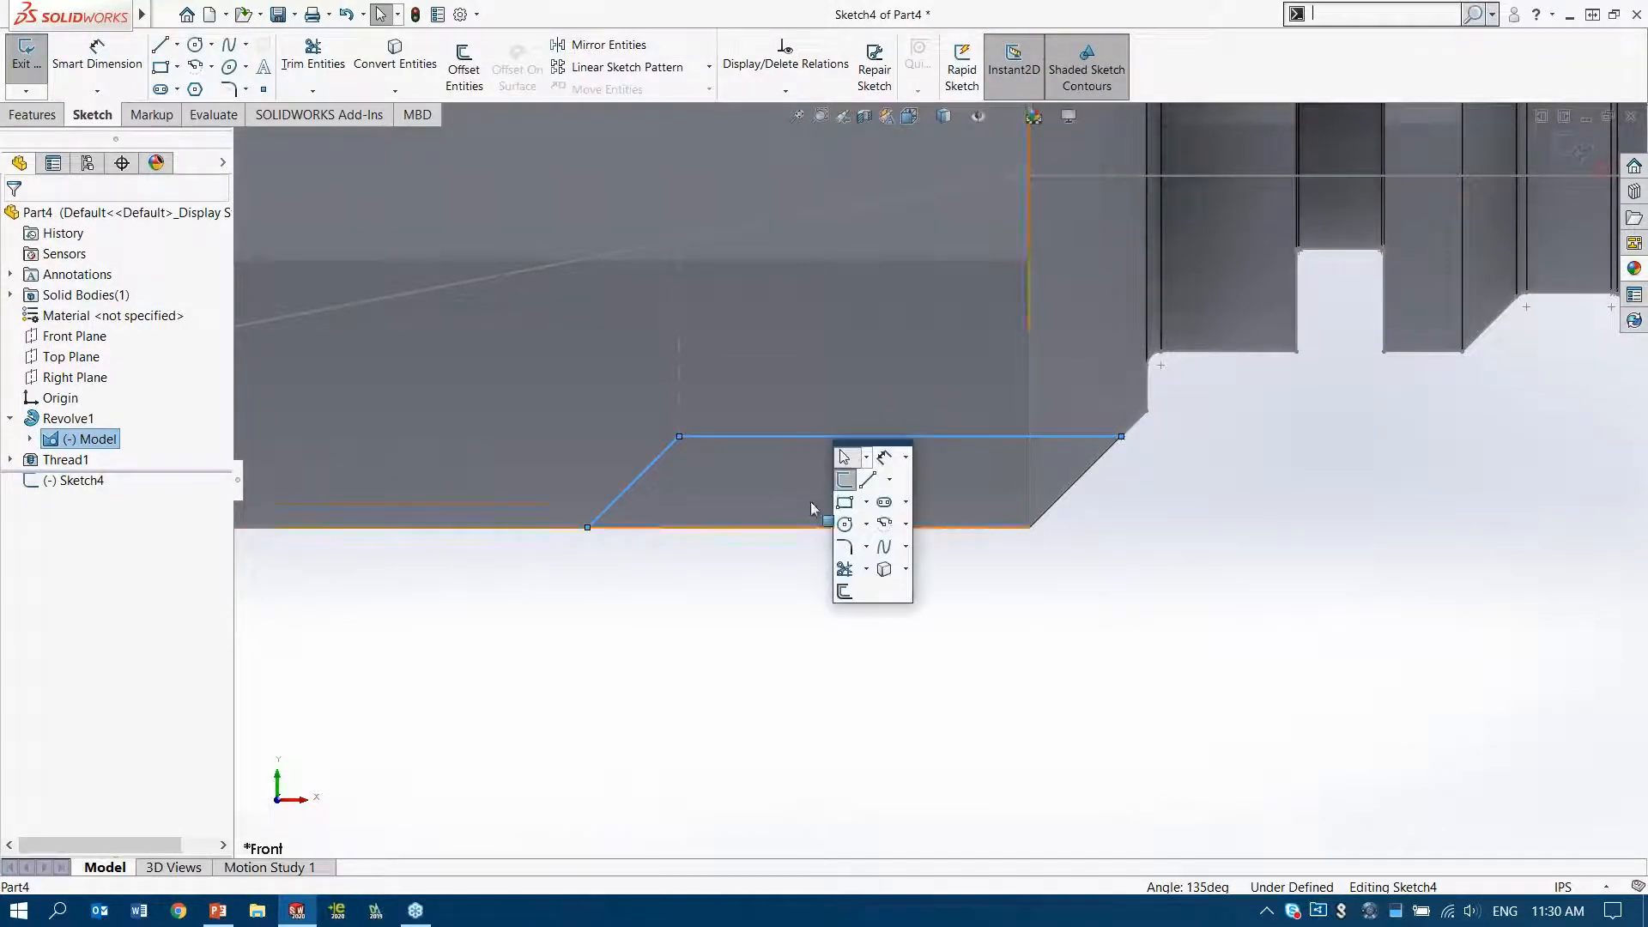
click(884, 569)
Cut the flat from the converted sketch lines with an Extruded Cut set to Through All - Both
mouse_move(839, 434)
middle_down()
mouse_move(826, 370)
mouse_move(773, 352)
middle_up()
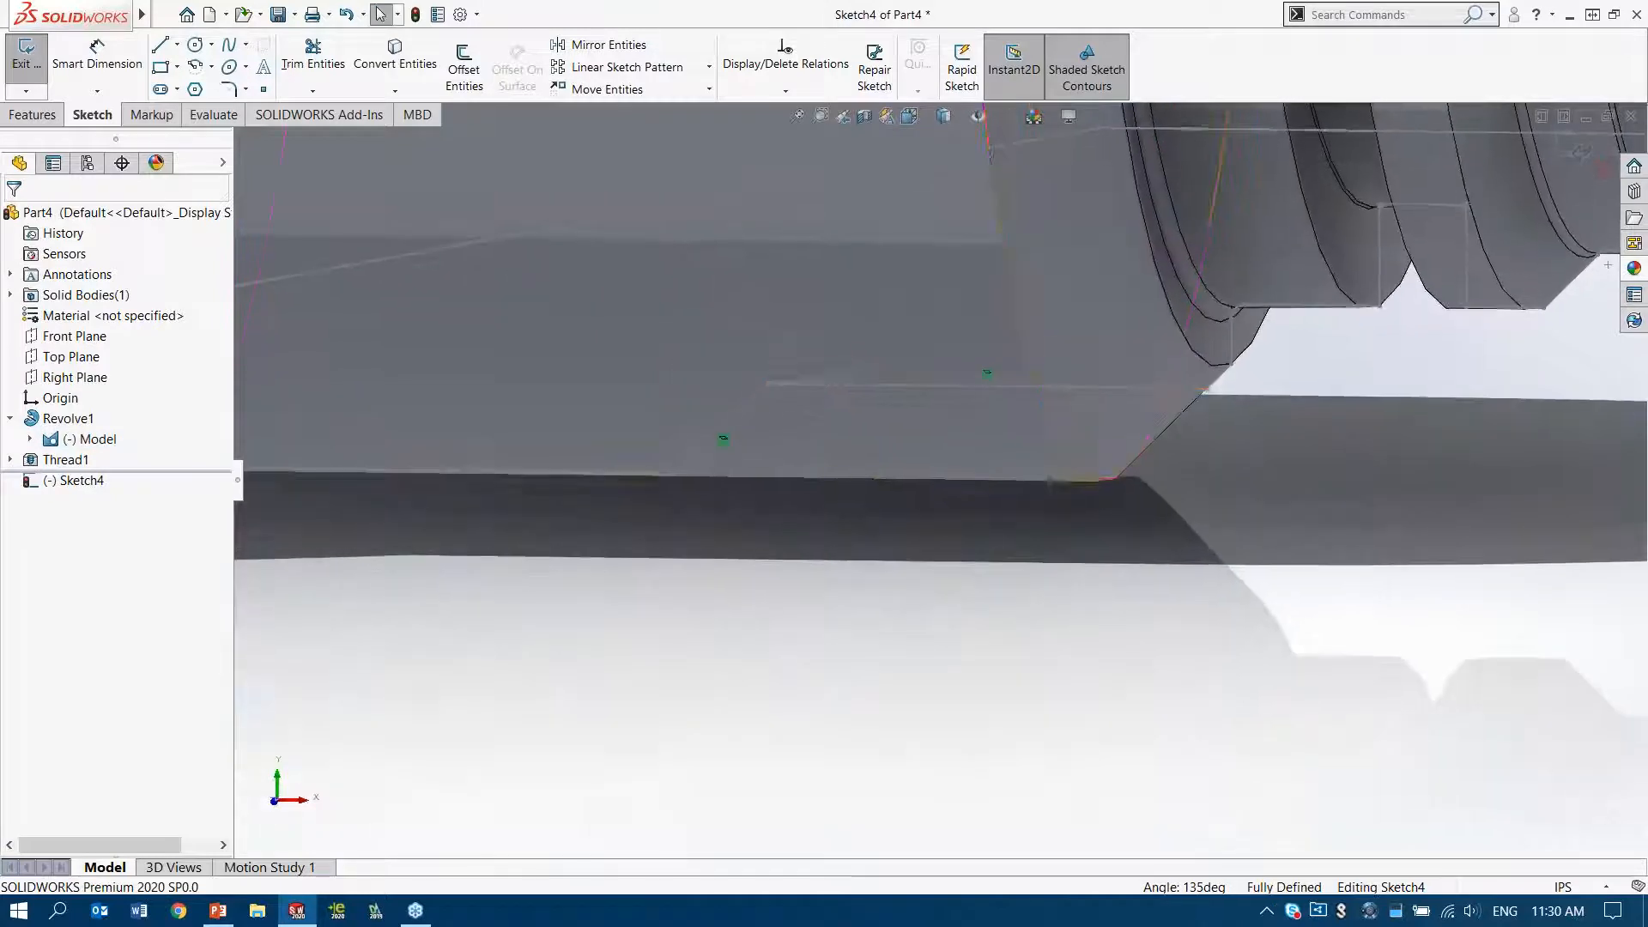
click(34, 114)
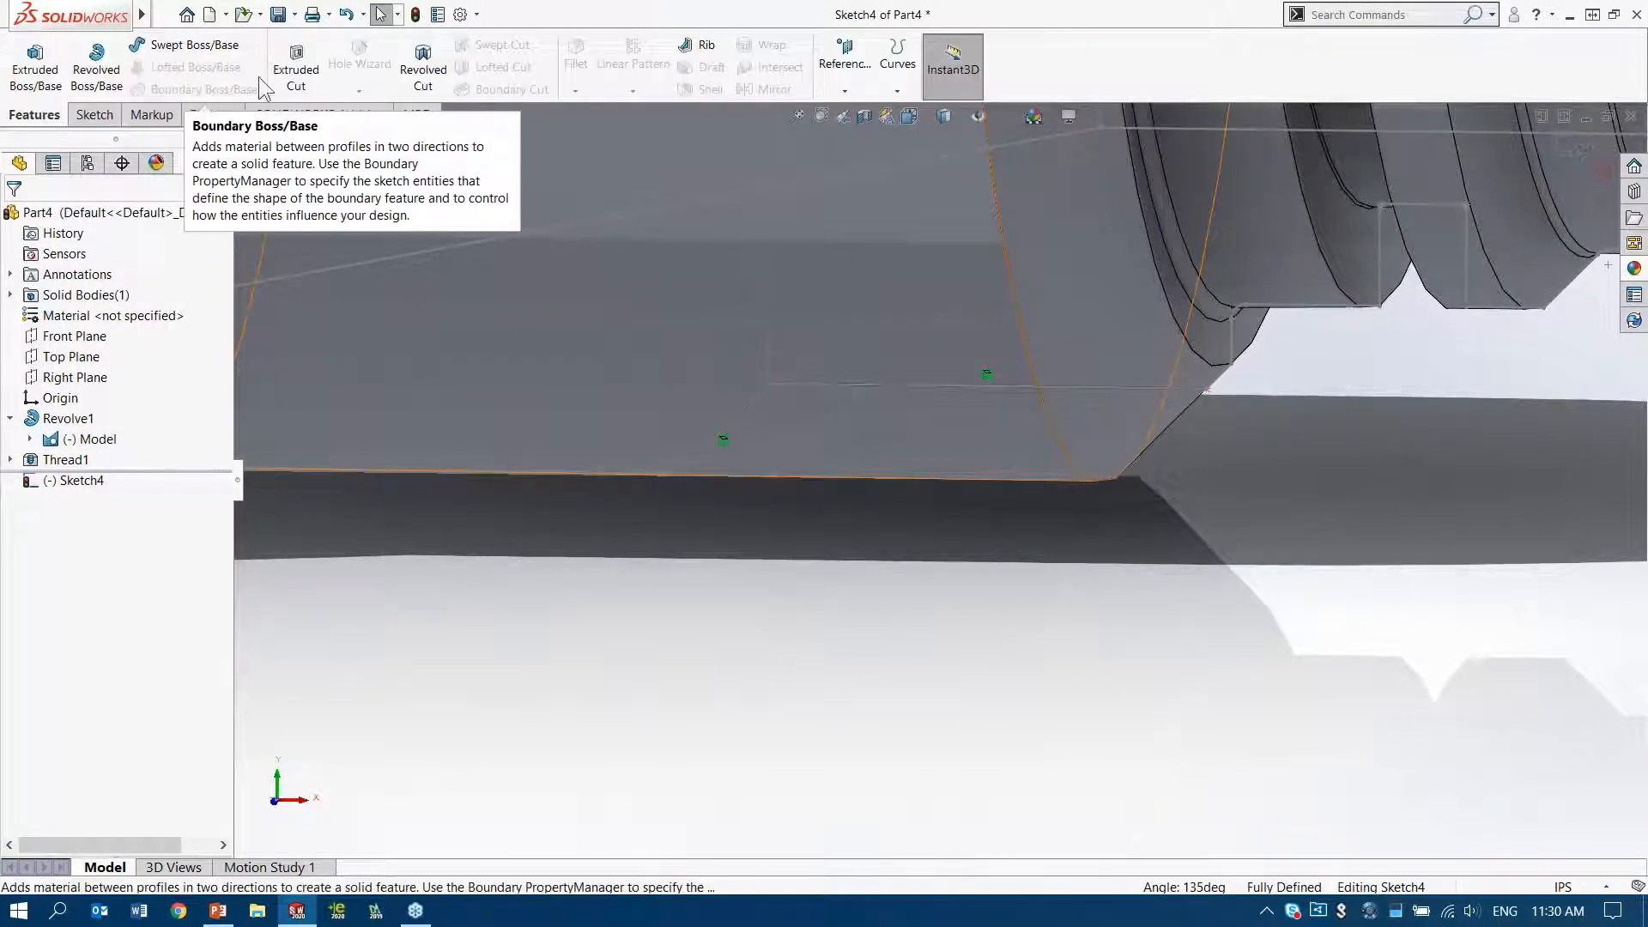
click(296, 67)
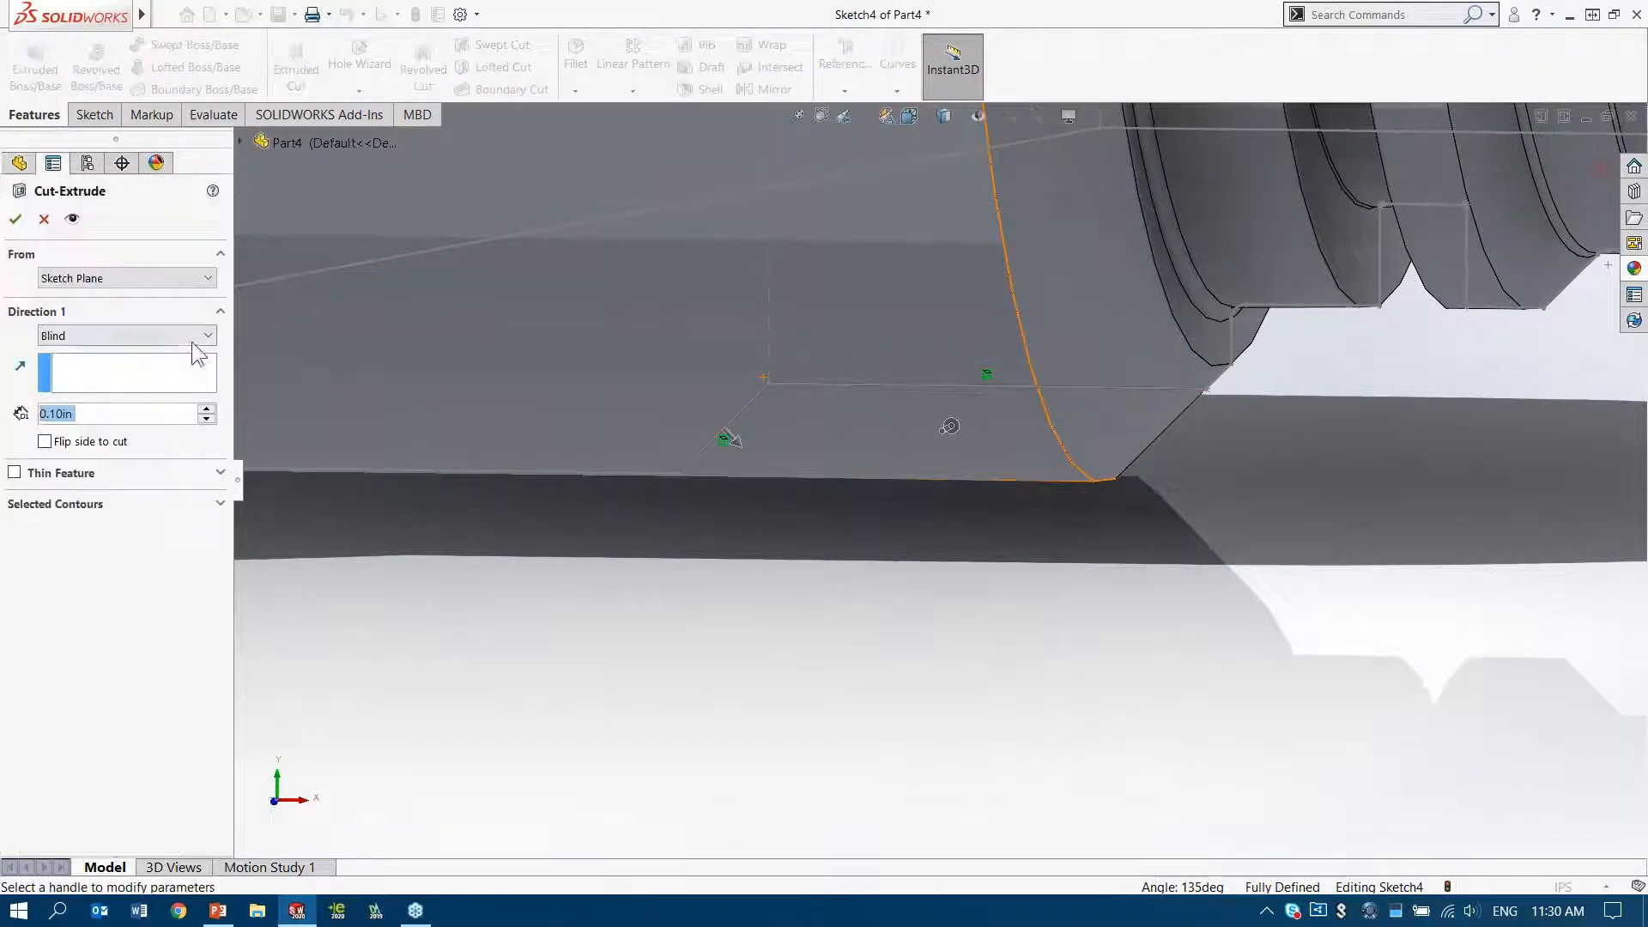
click(111, 336)
click(129, 384)
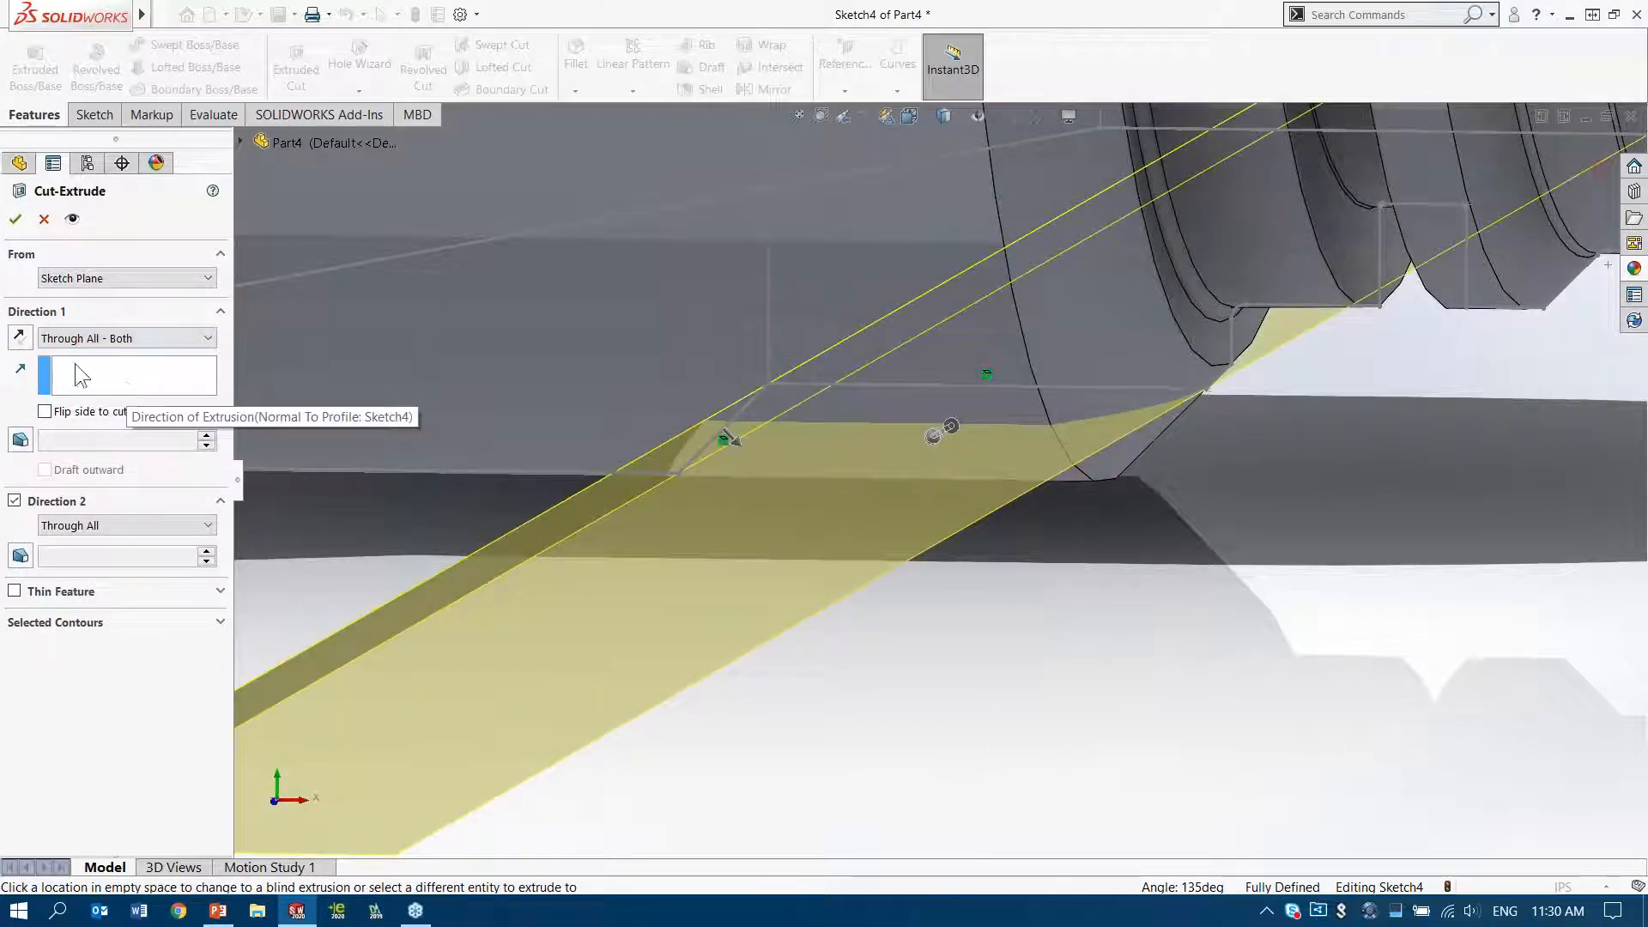
click(16, 219)
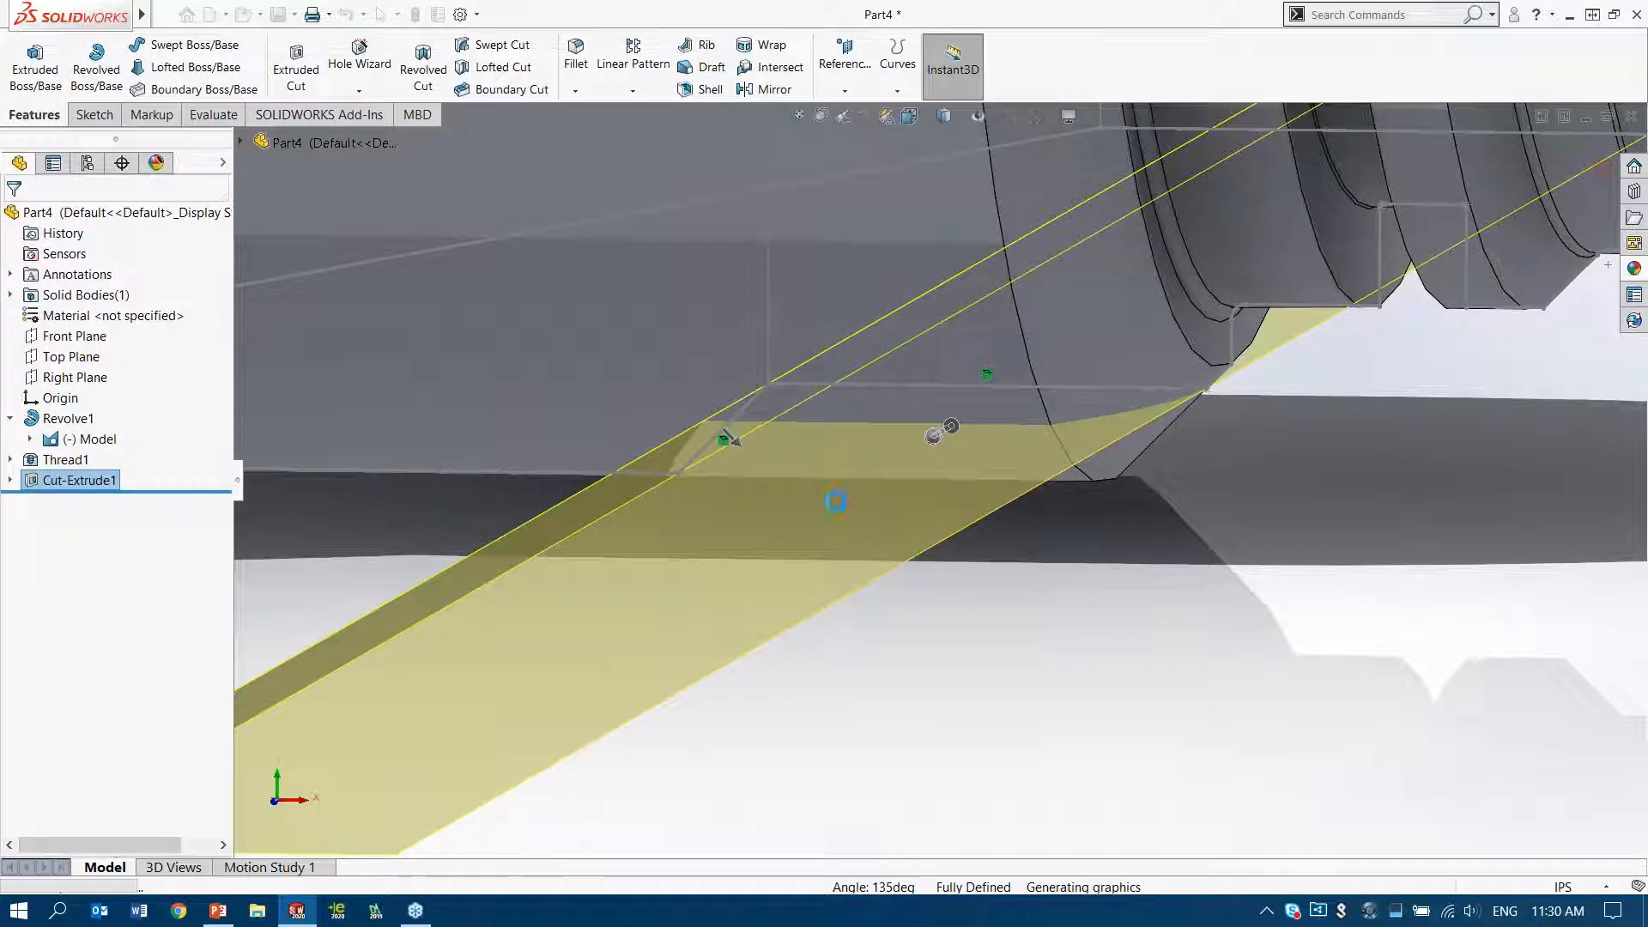
middle_drag(830, 404, 812, 260)
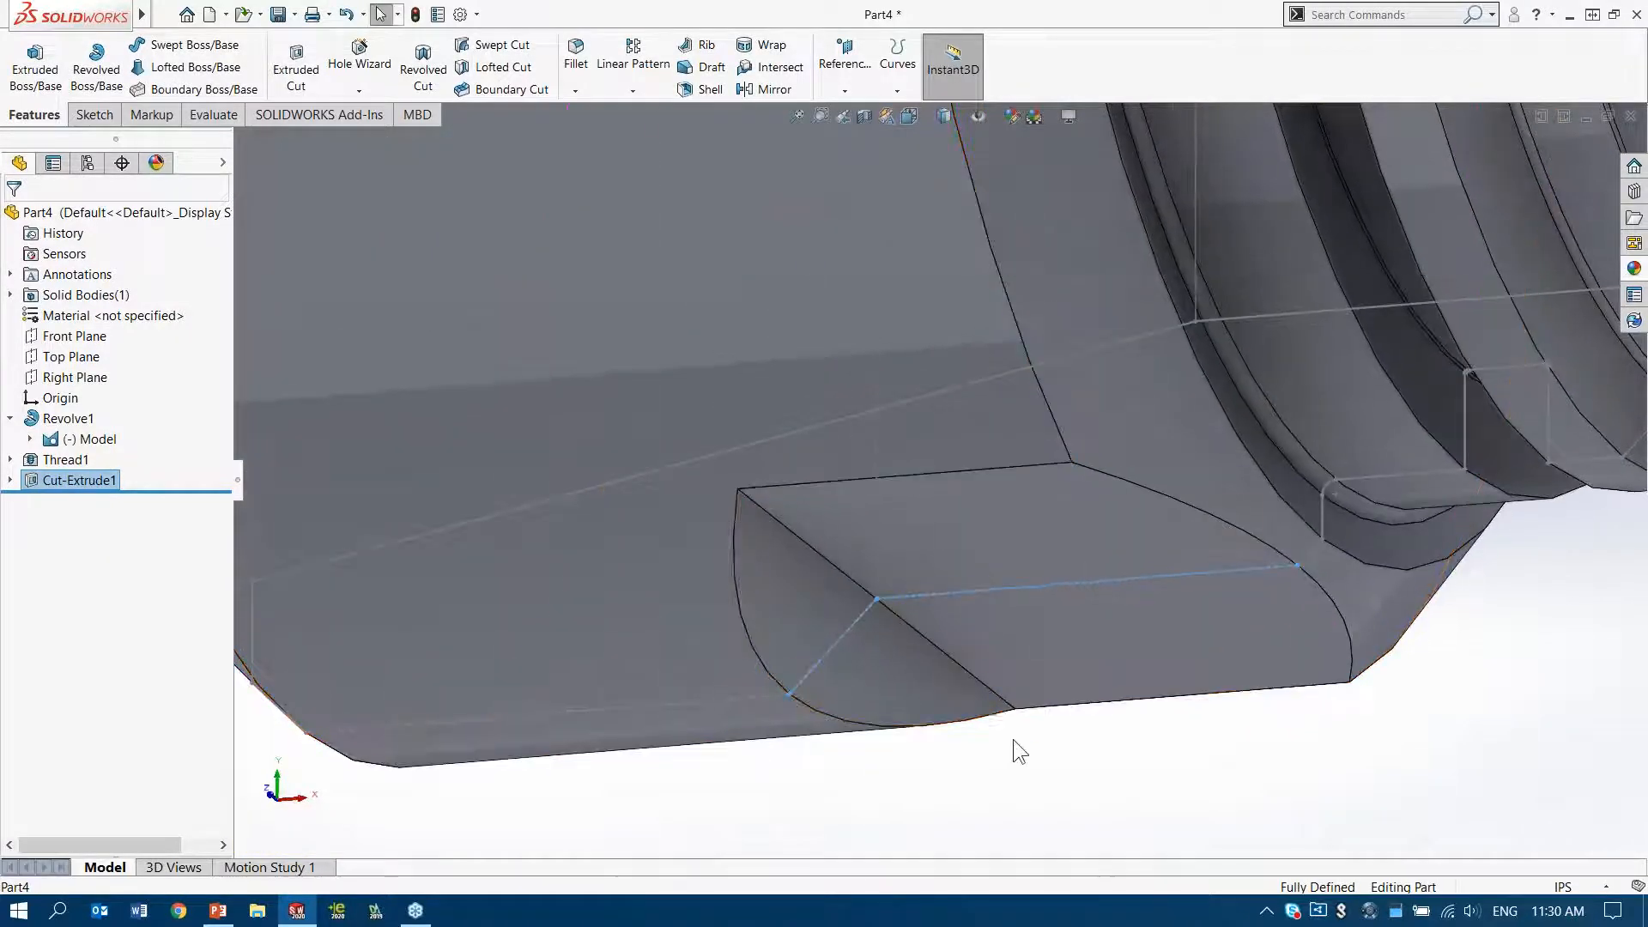
Hide the imported Model sketch that runs across the new flat
click(1070, 755)
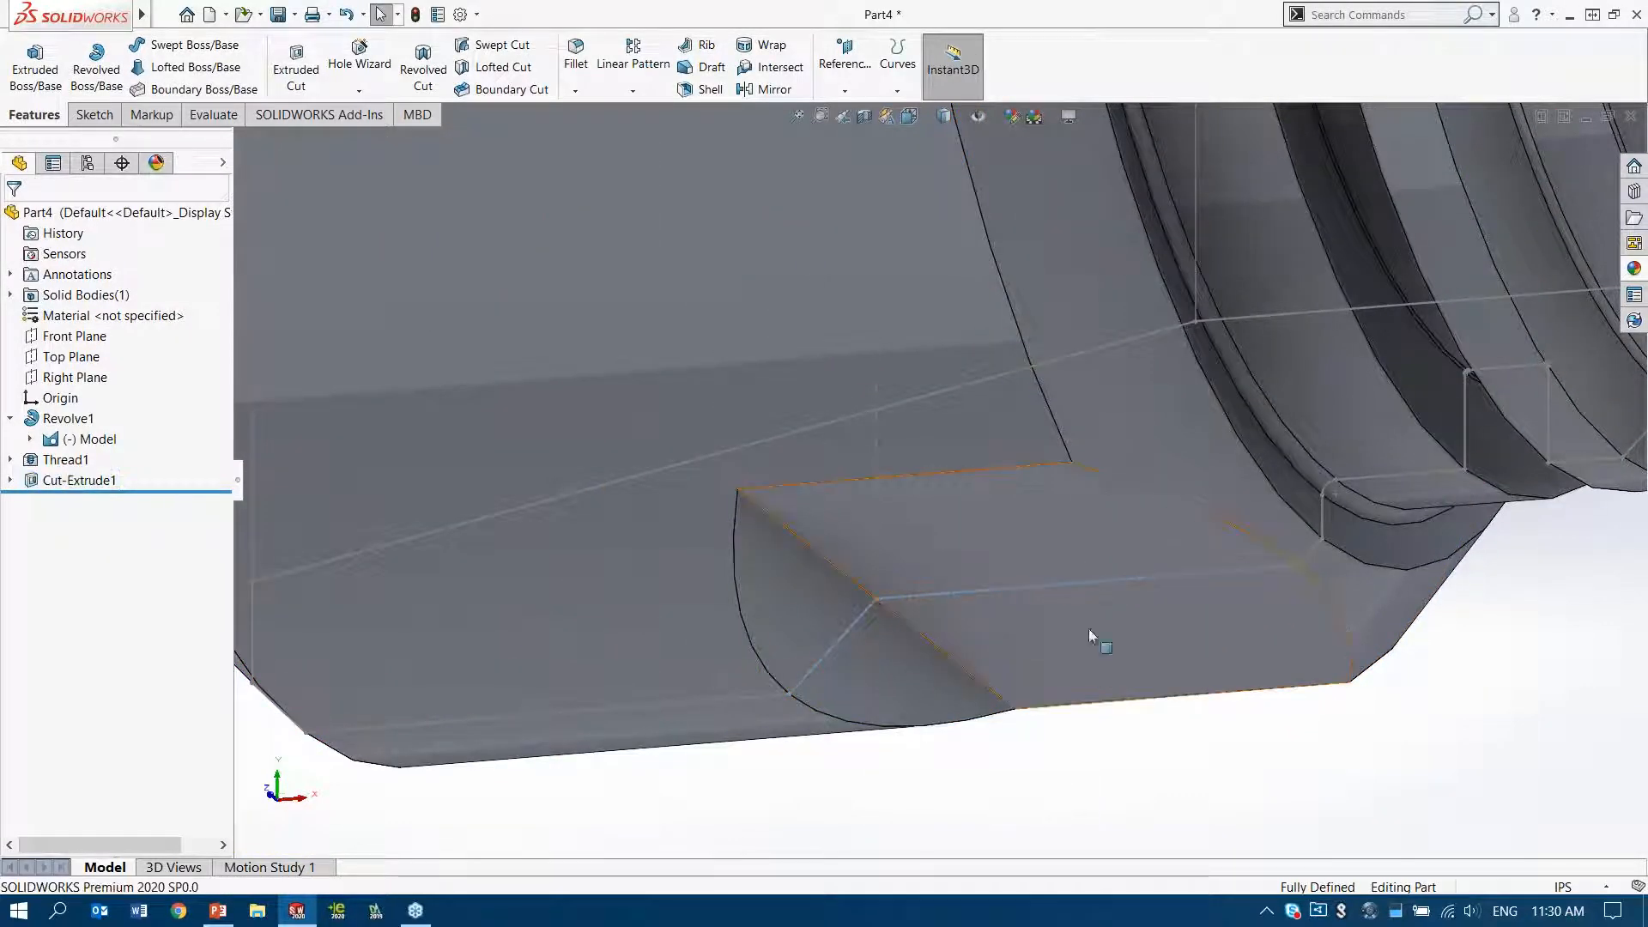
click(1108, 581)
click(1176, 533)
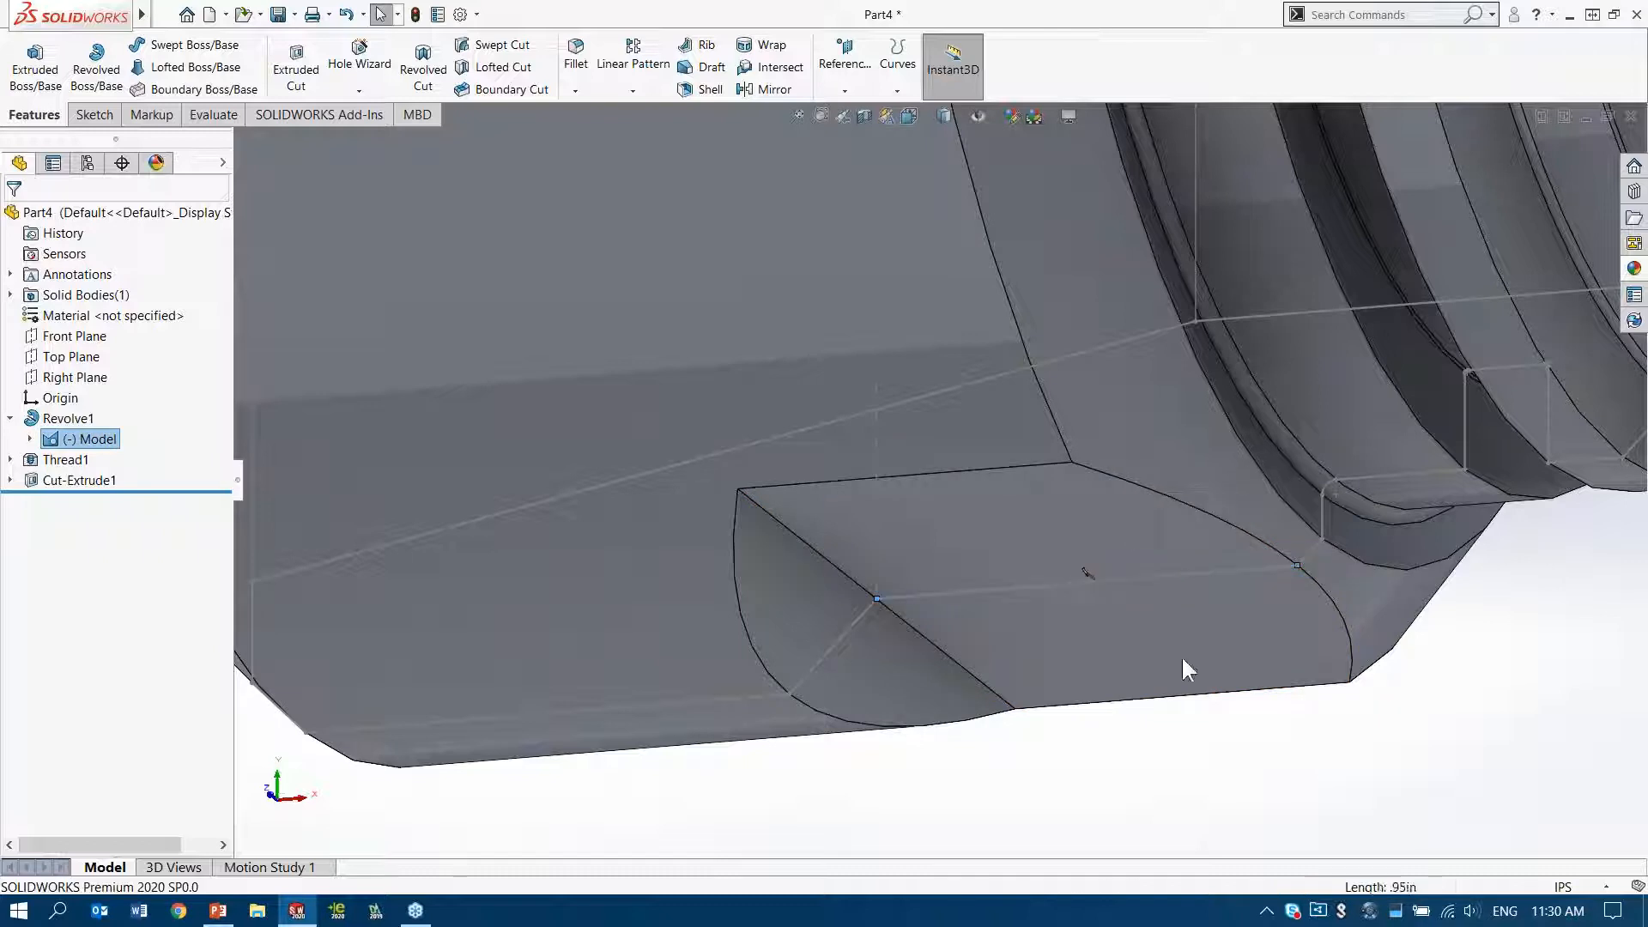
Set up a circular pattern of the flat cut around the outer cylindrical face of the large-diameter section
scroll(1061, 649, up, 2)
scroll(1062, 650, up, 1)
ctrl+middle_drag(997, 442, 757, 585)
scroll(755, 582, up, 2)
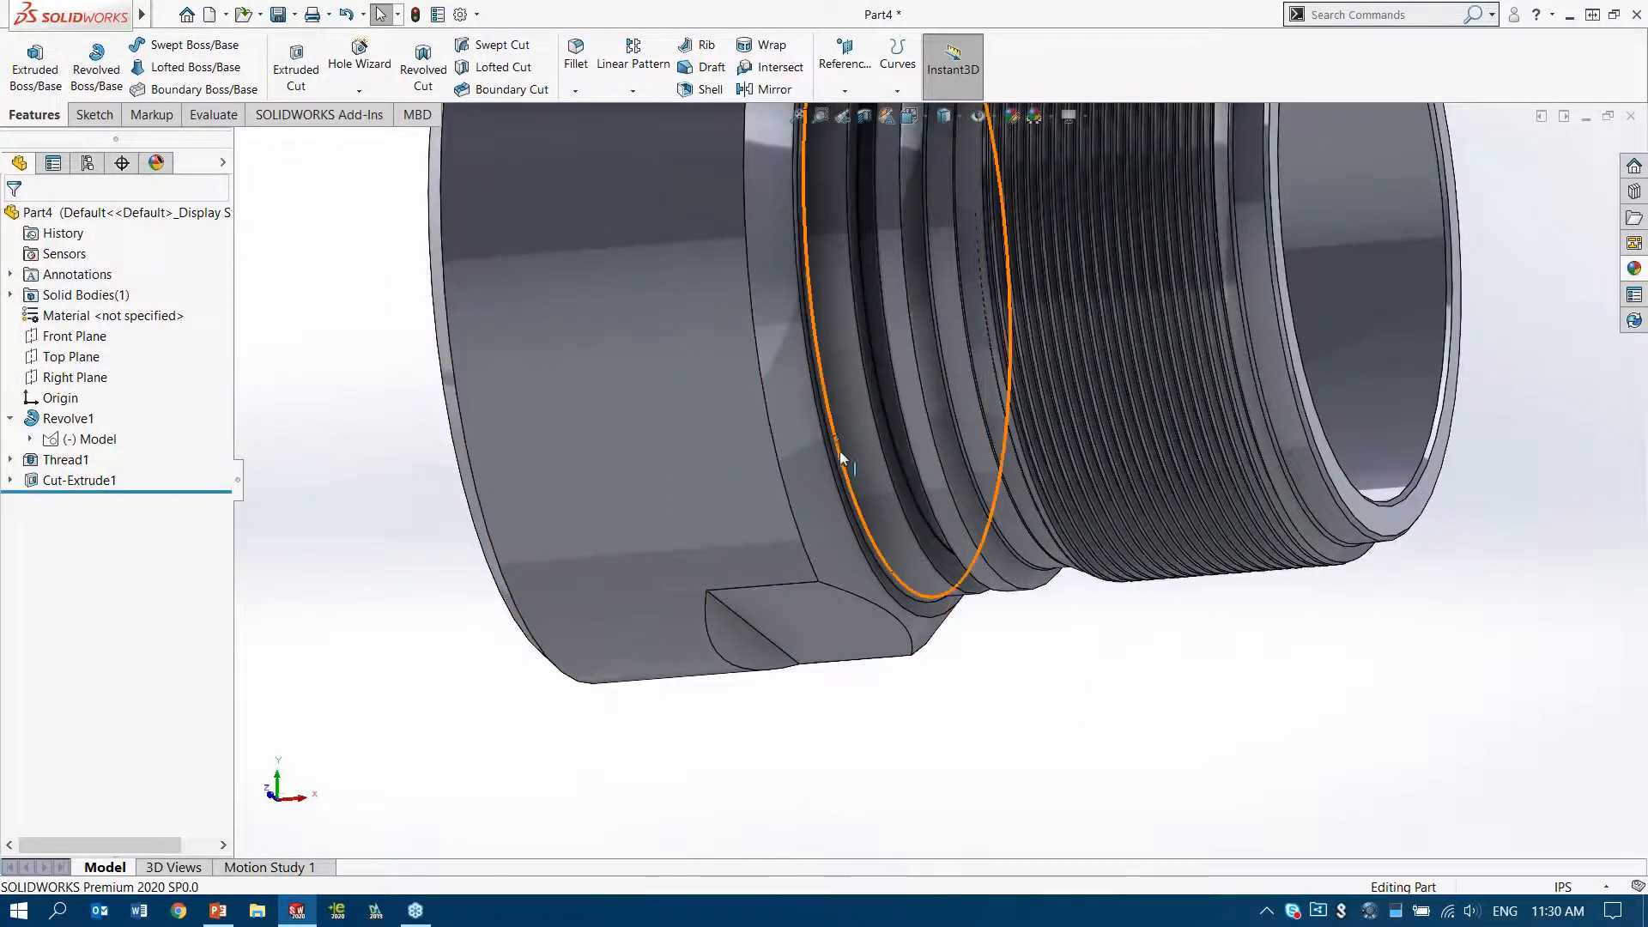
scroll(791, 522, up, 4)
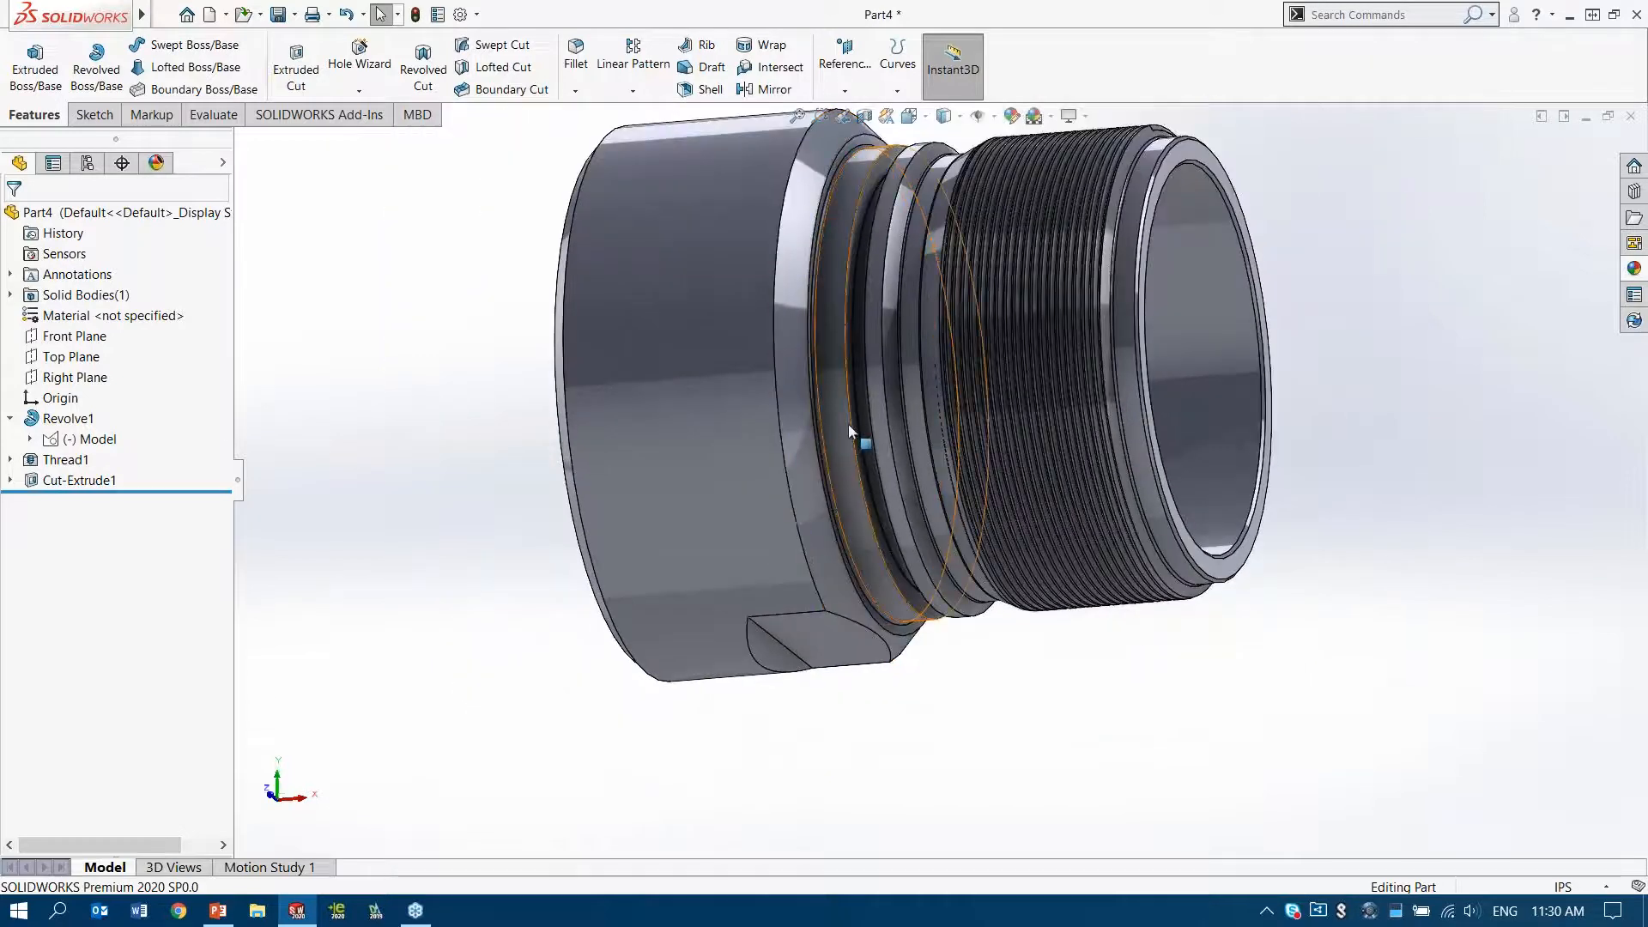
ctrl+middle_drag(848, 424, 834, 446)
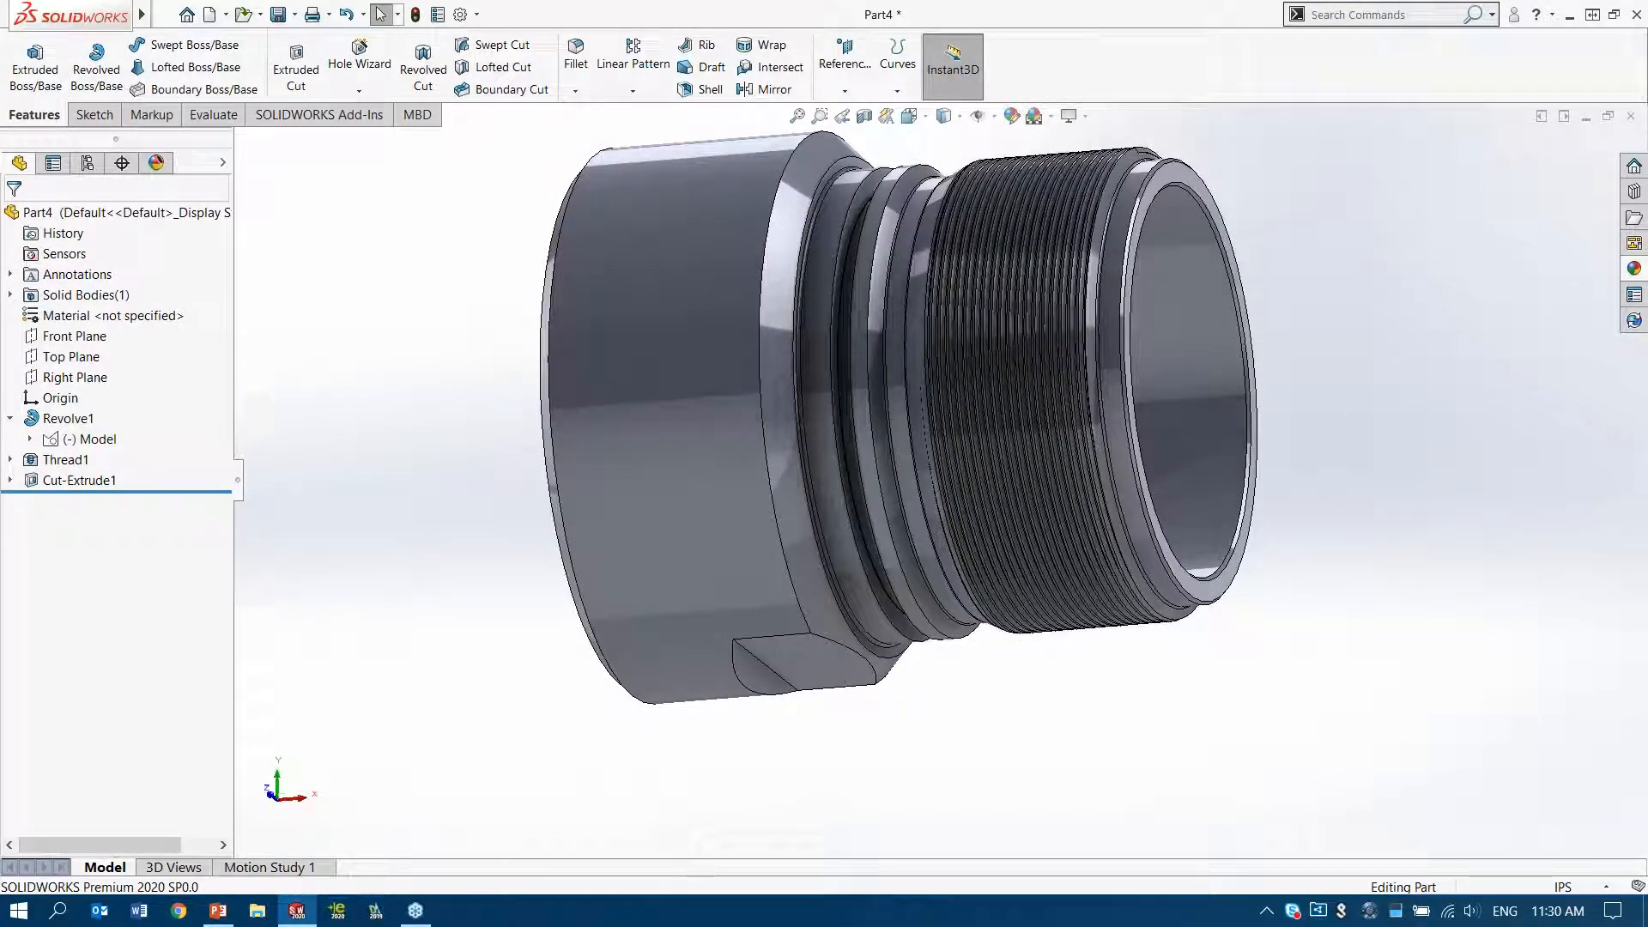
ctrl+middle_drag(822, 466, 822, 468)
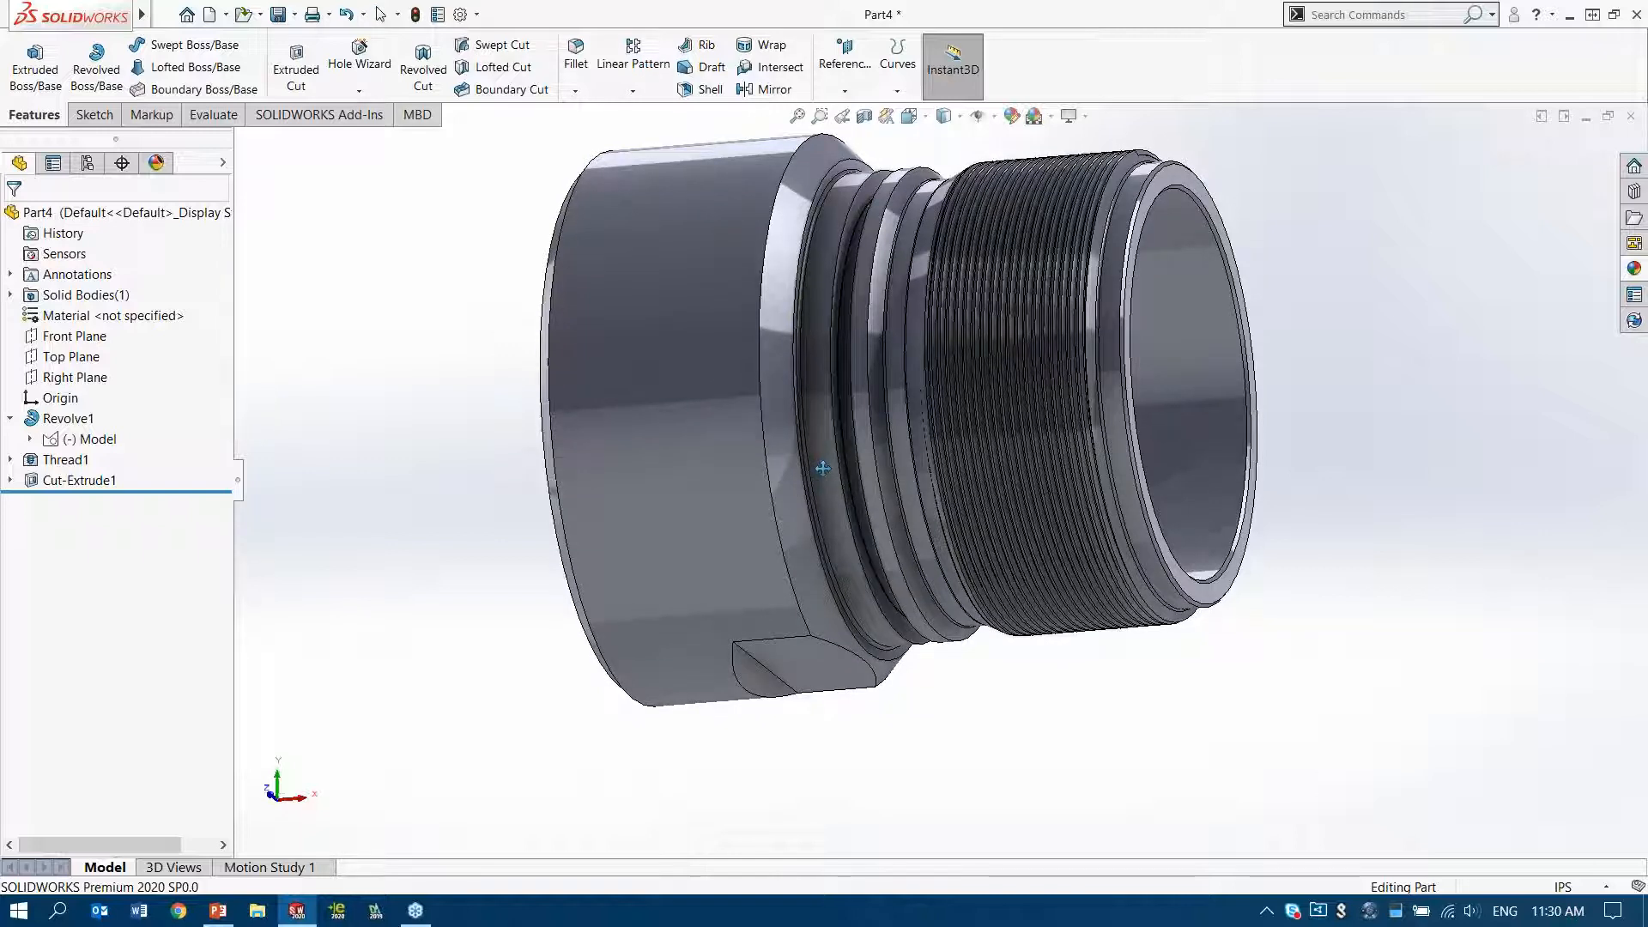
ctrl+middle_drag(823, 467, 781, 506)
click(633, 90)
click(648, 132)
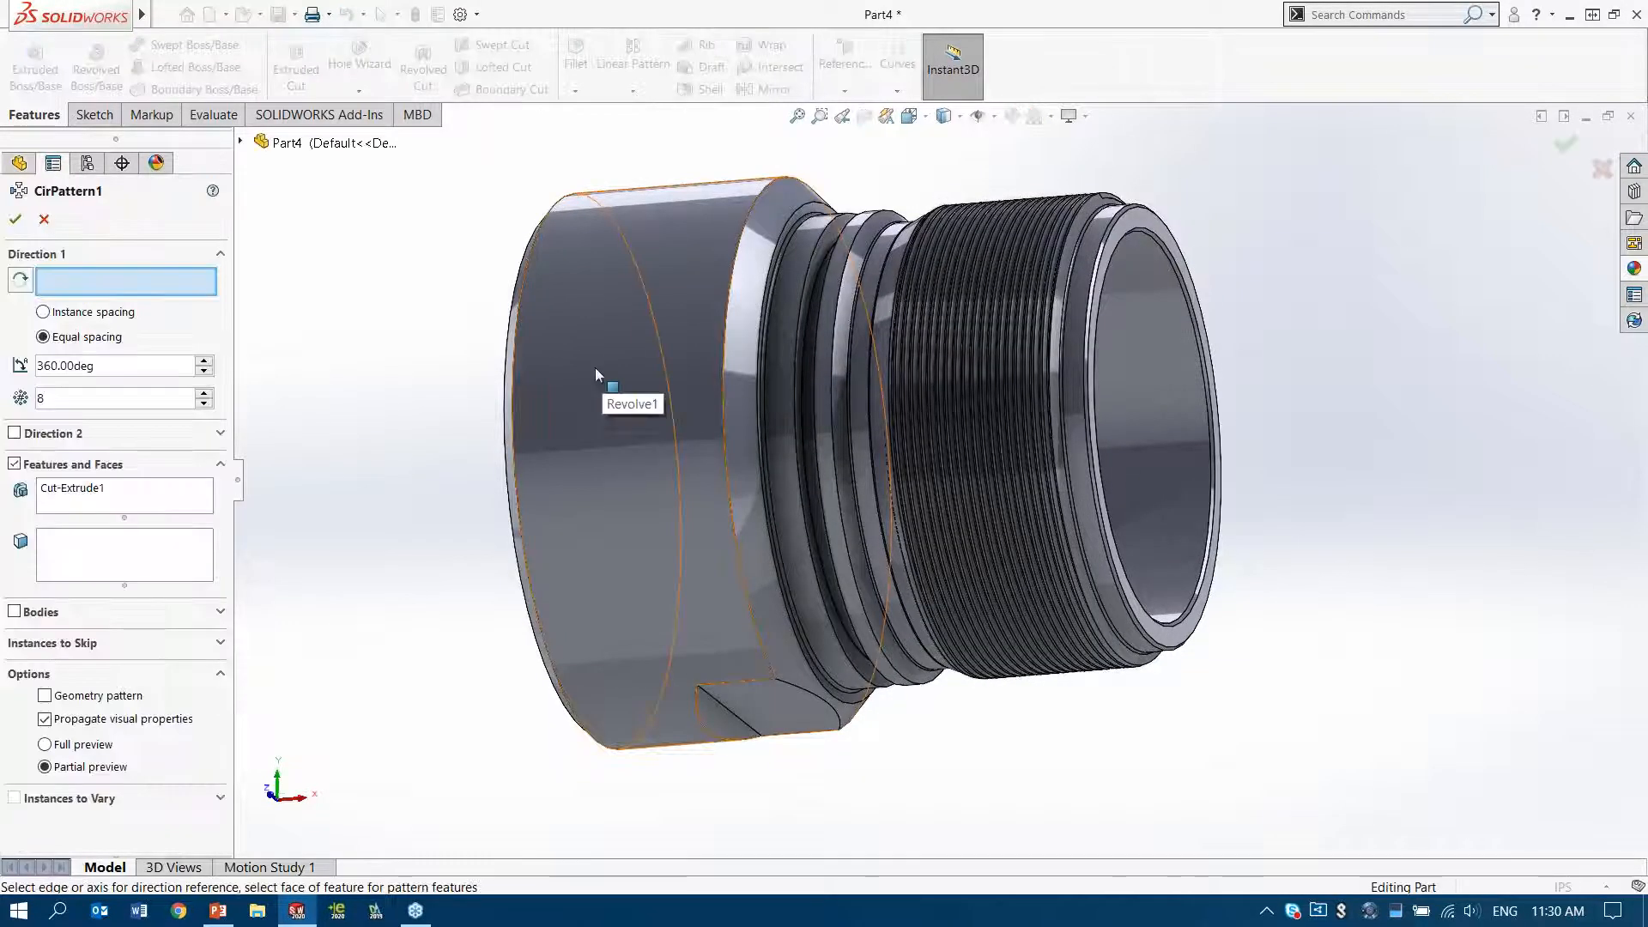
click(594, 368)
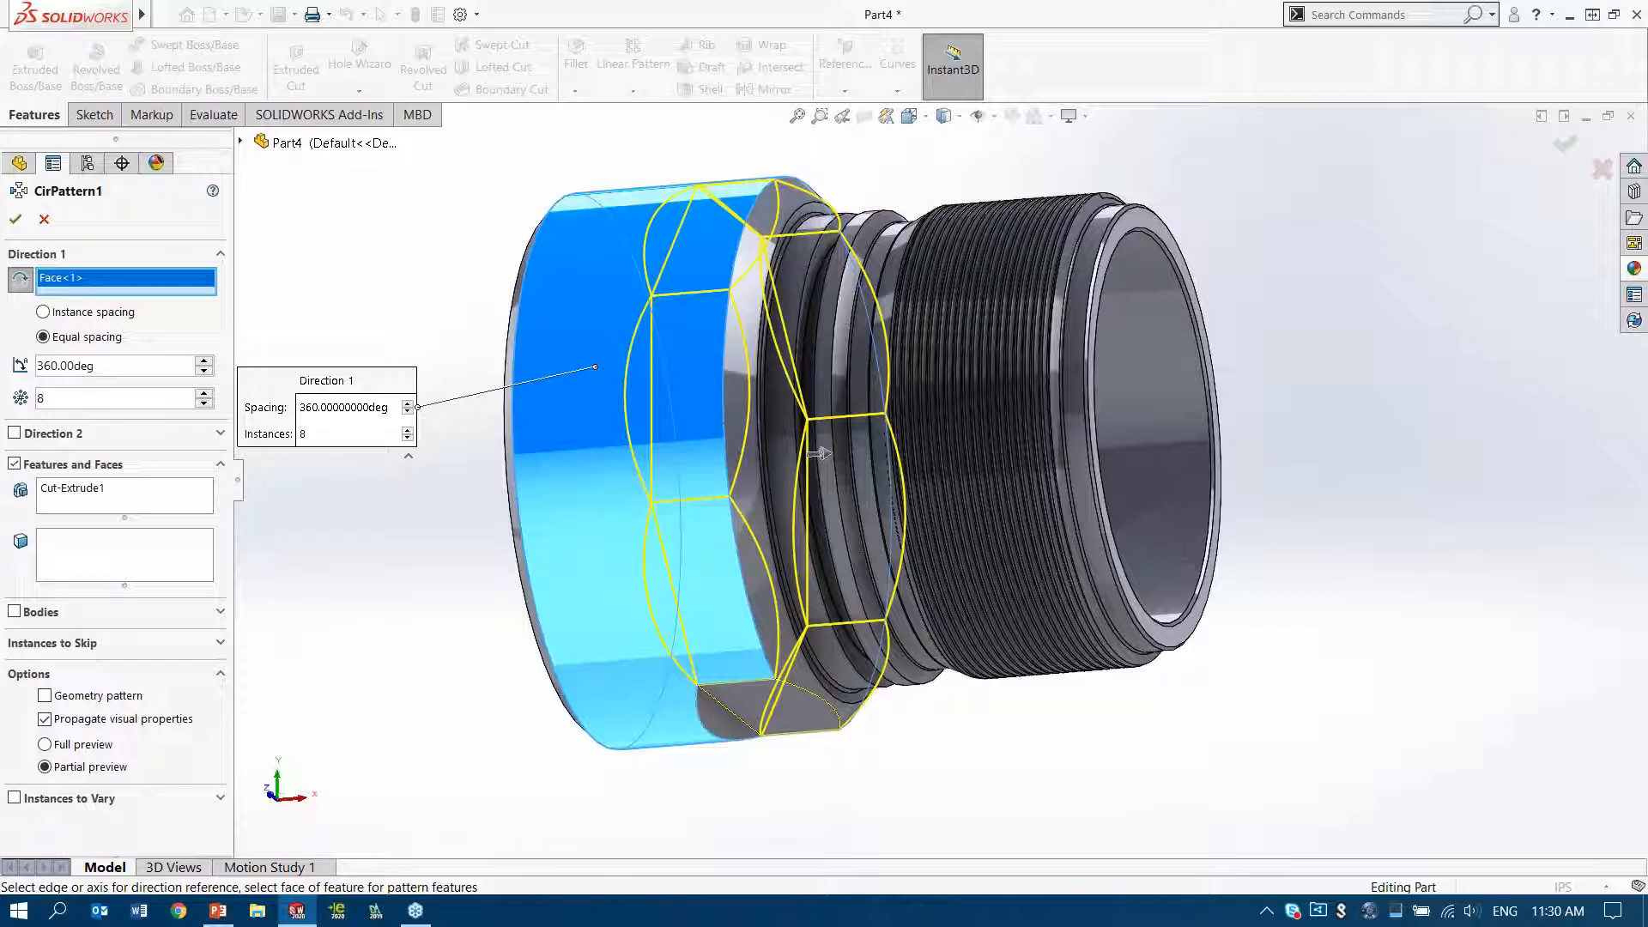
Create the circular pattern with 8 equally spaced instances over 360 degrees
double_click(88, 366)
click(64, 395)
click(203, 403)
click(203, 403)
click(204, 393)
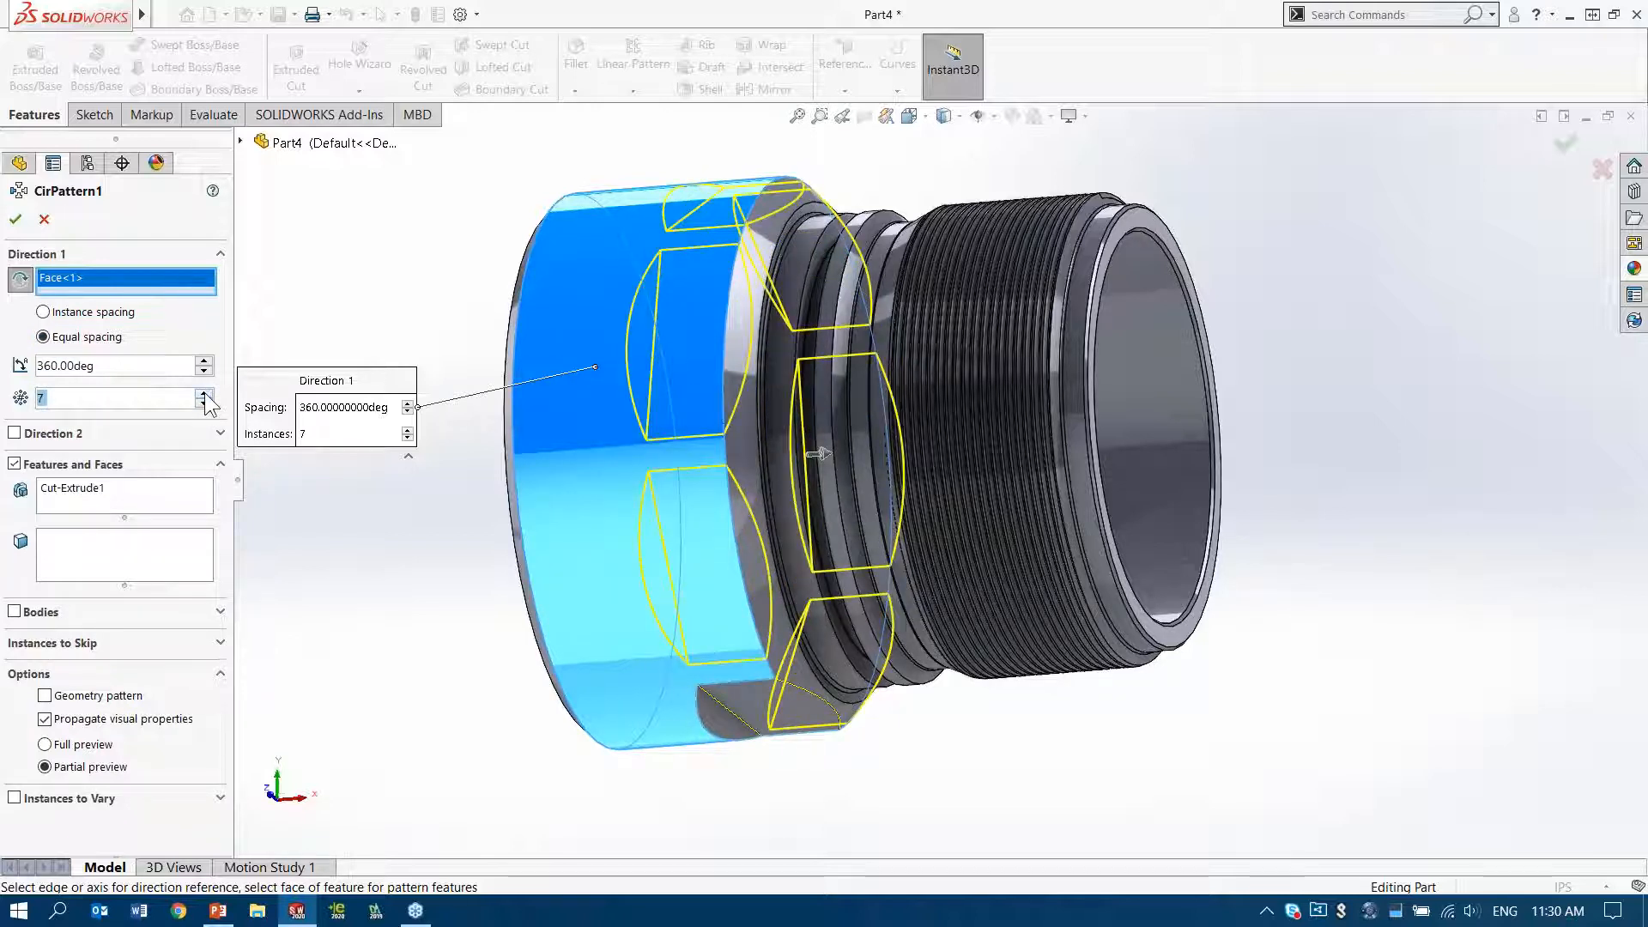
click(204, 393)
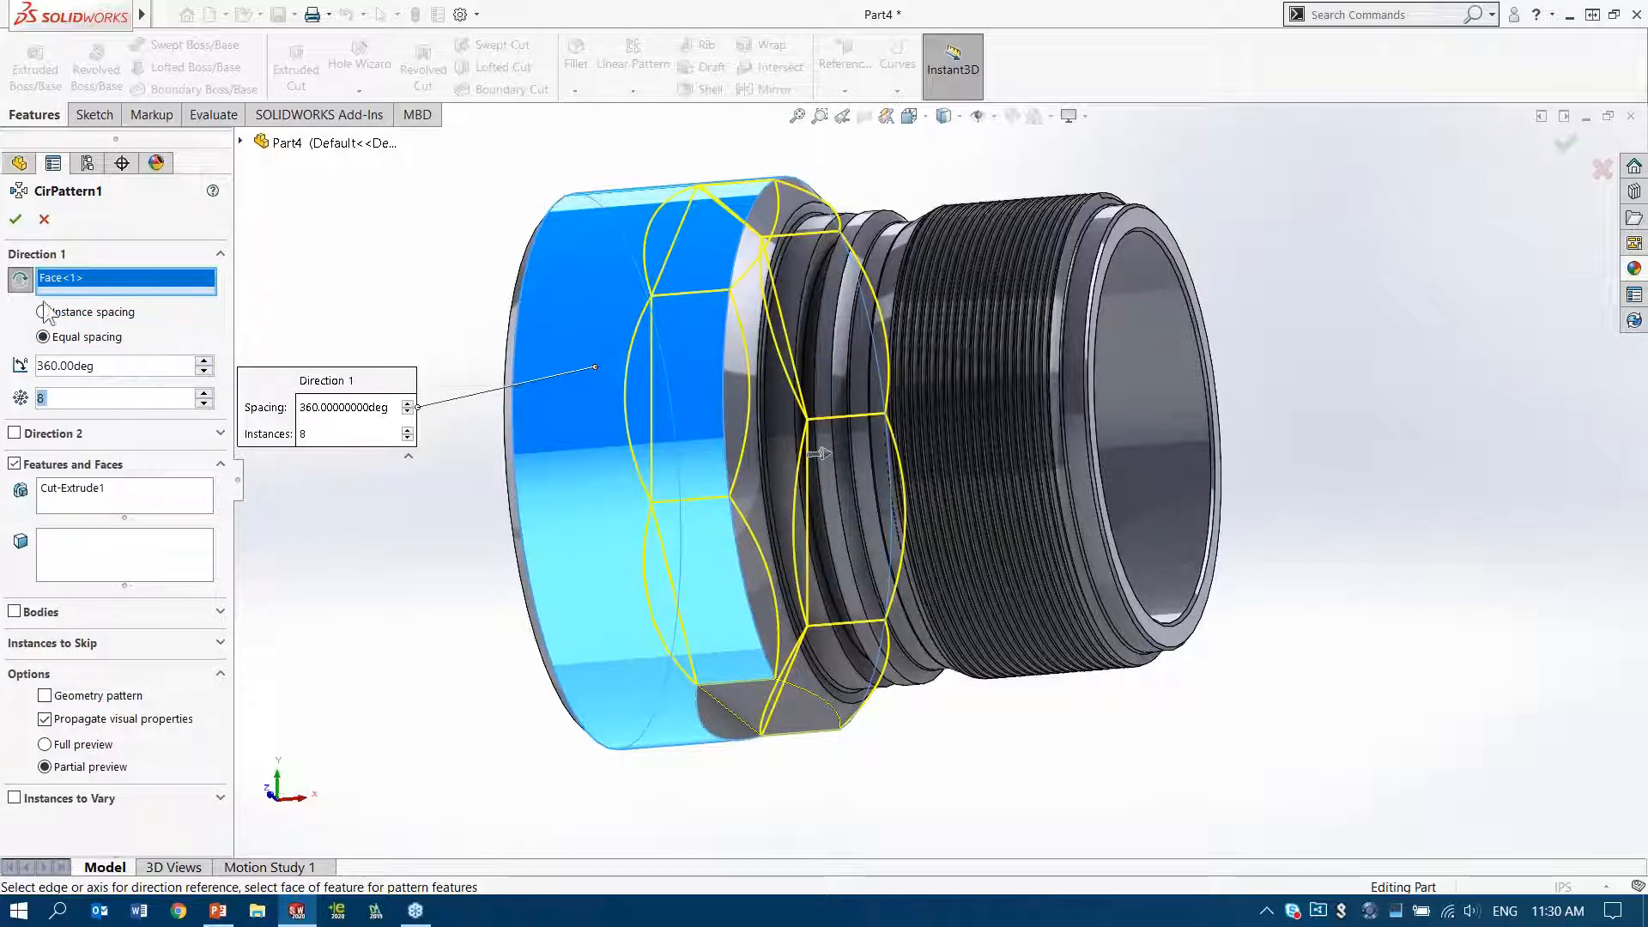
click(15, 219)
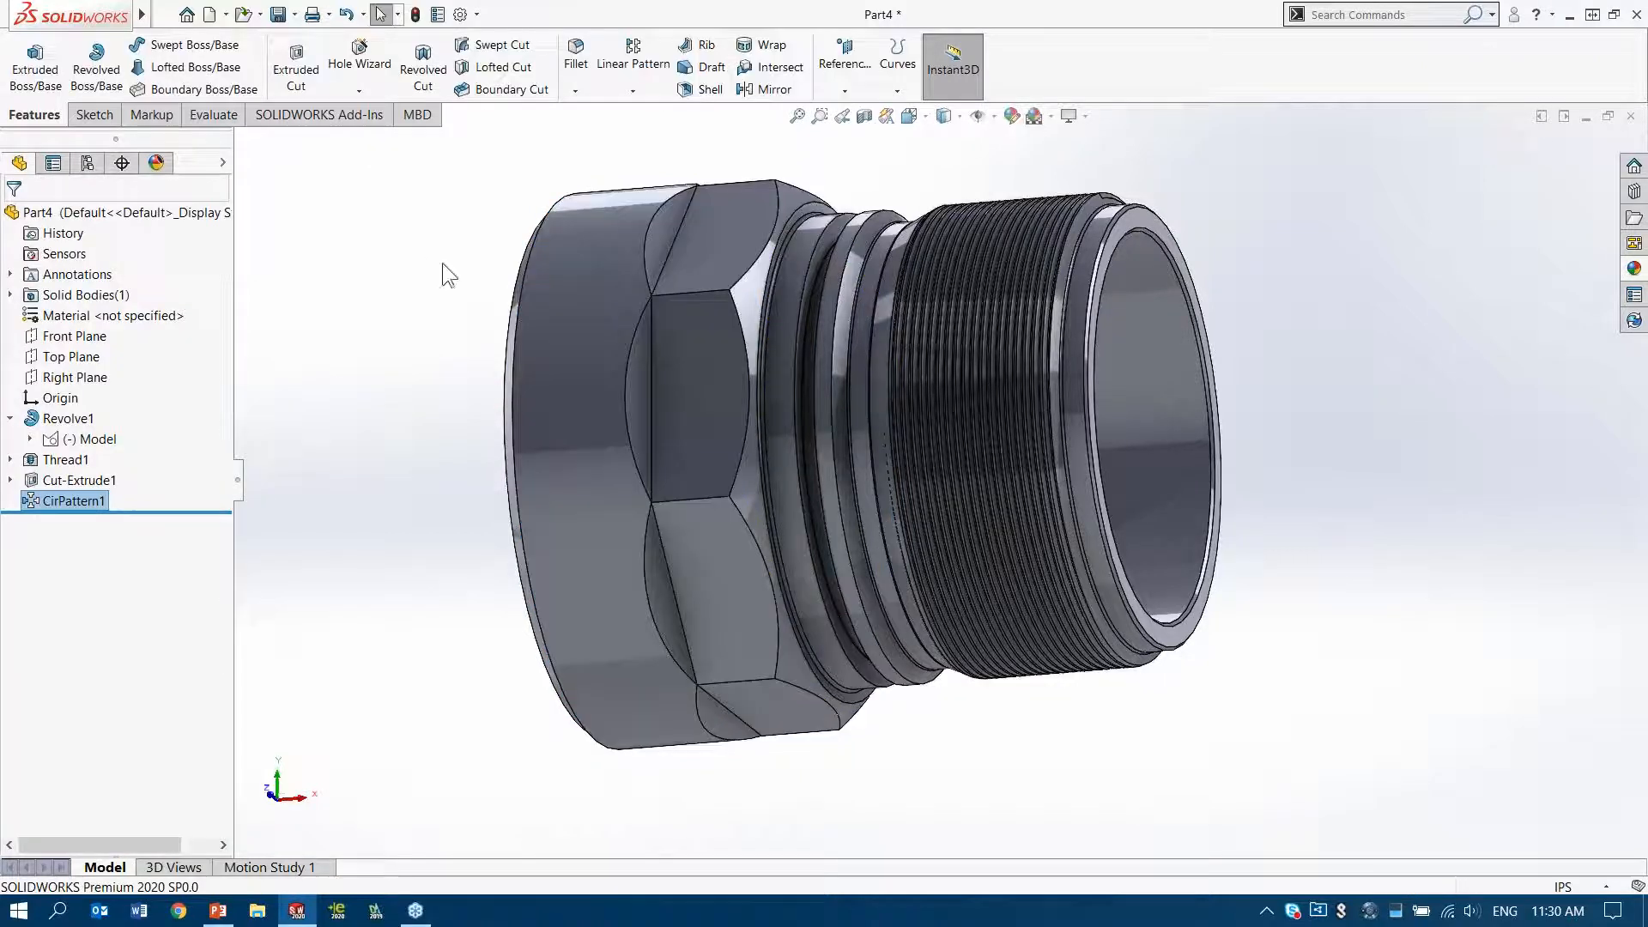
Examine the patterned flats and the threaded part as a whole in trimetric view
right_drag(368, 448, 434, 369)
scroll(961, 411, down, 4)
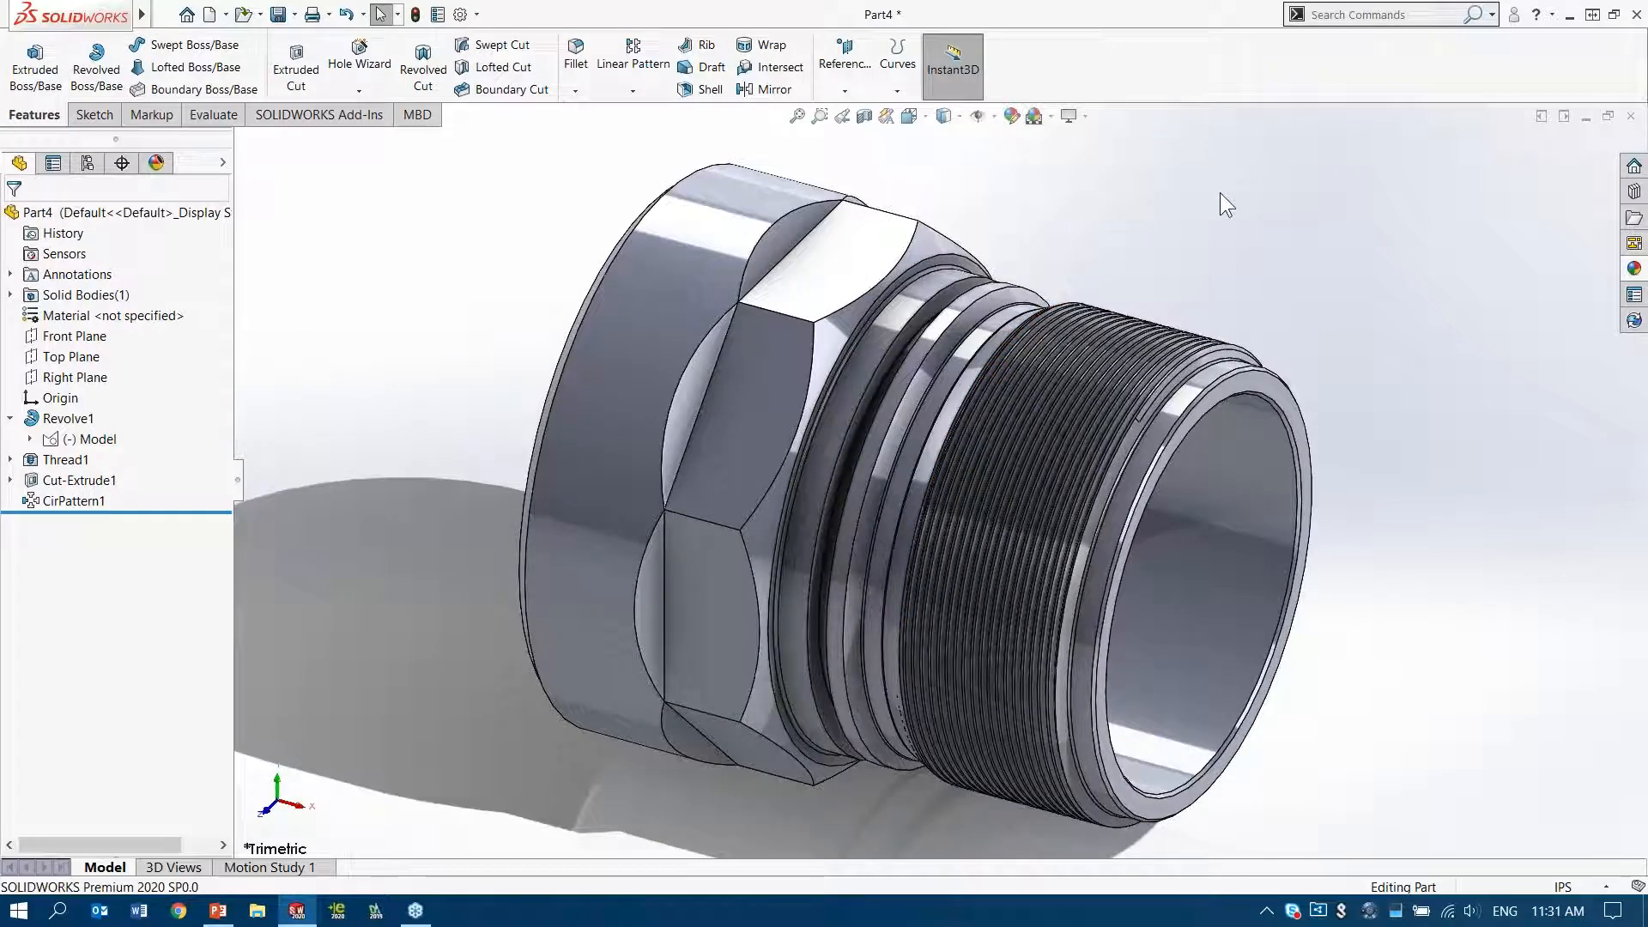
scroll(1207, 206, up, 2)
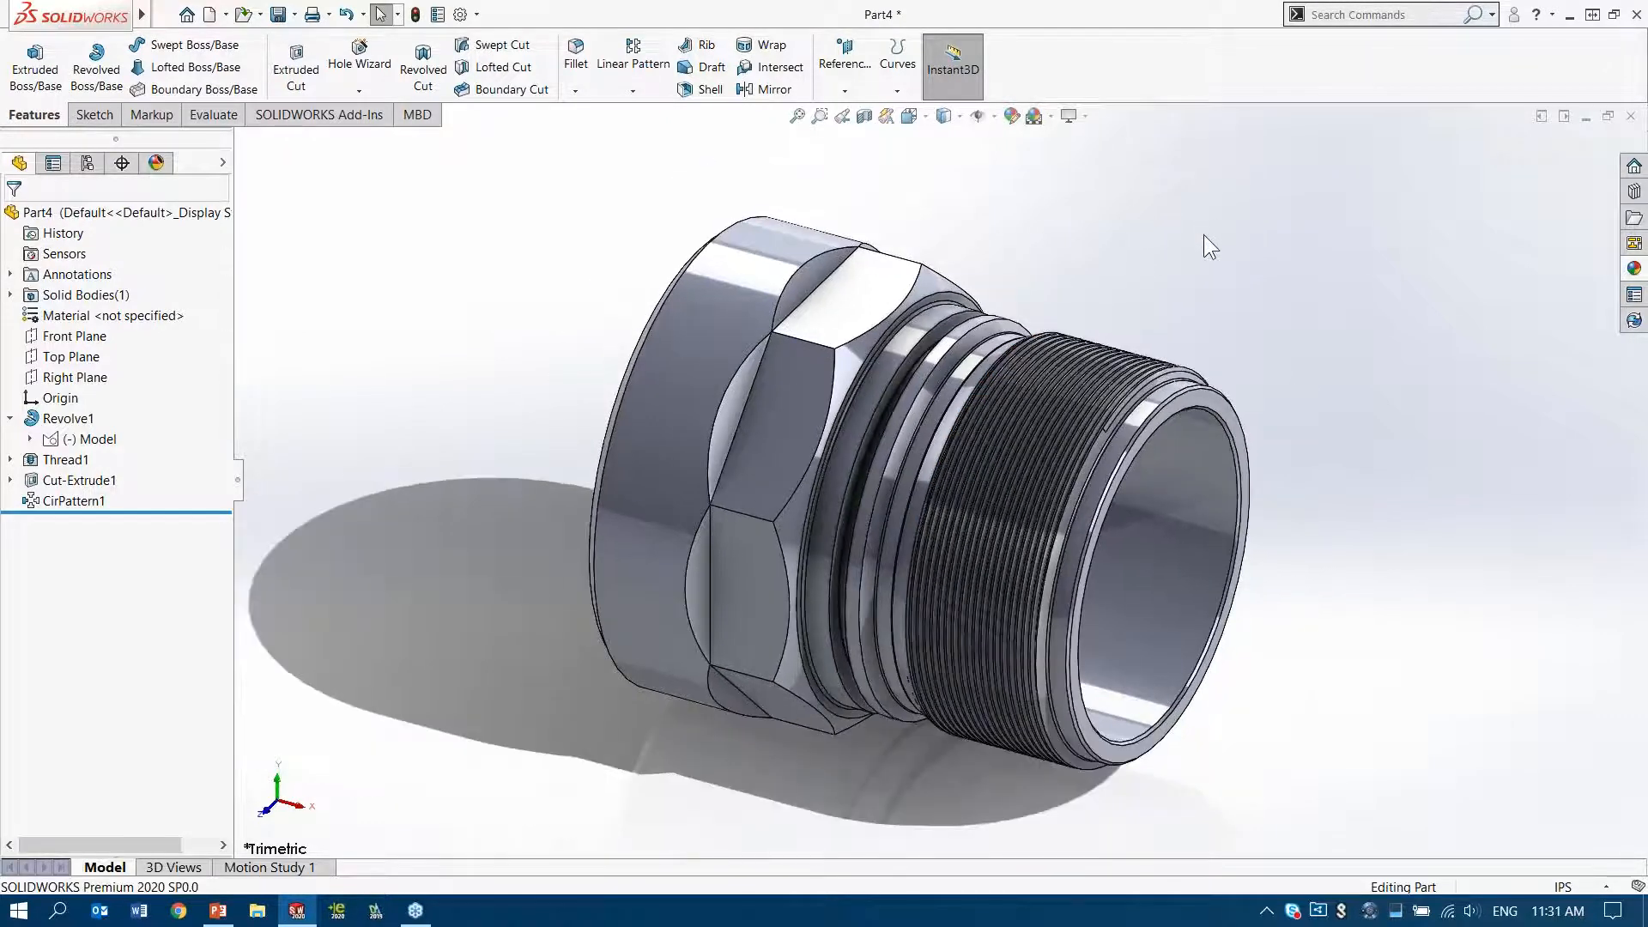
Switch to the PowerPoint slide show and cross out the myth "We won't be able to use legacy data"
click(216, 914)
key(Right)
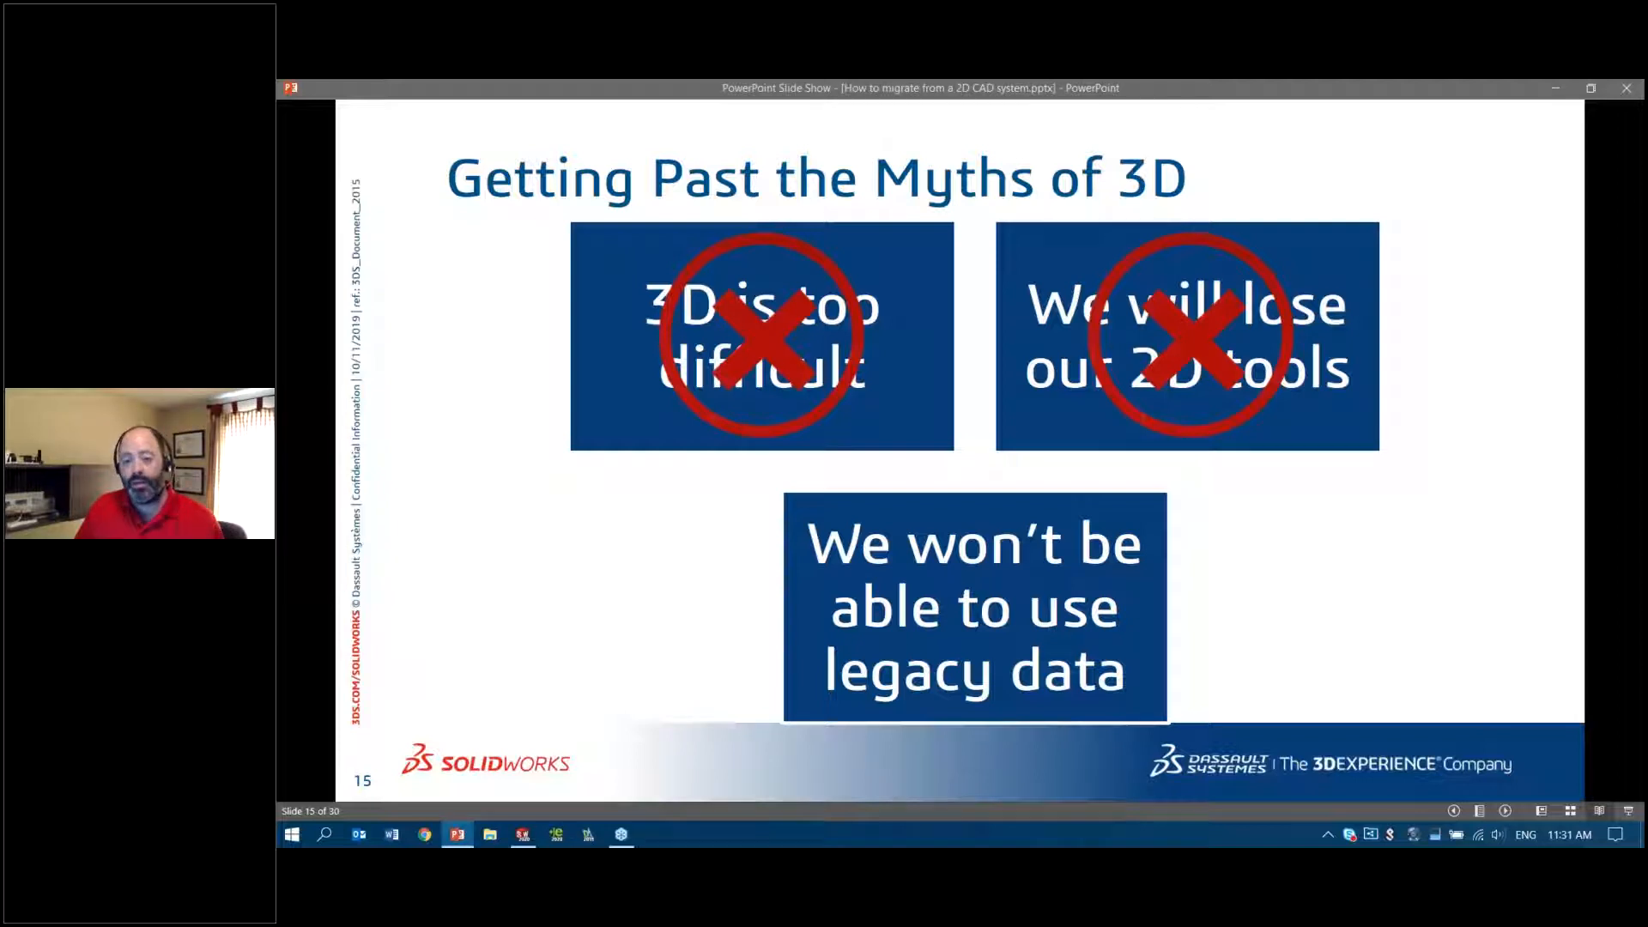
key(Right)
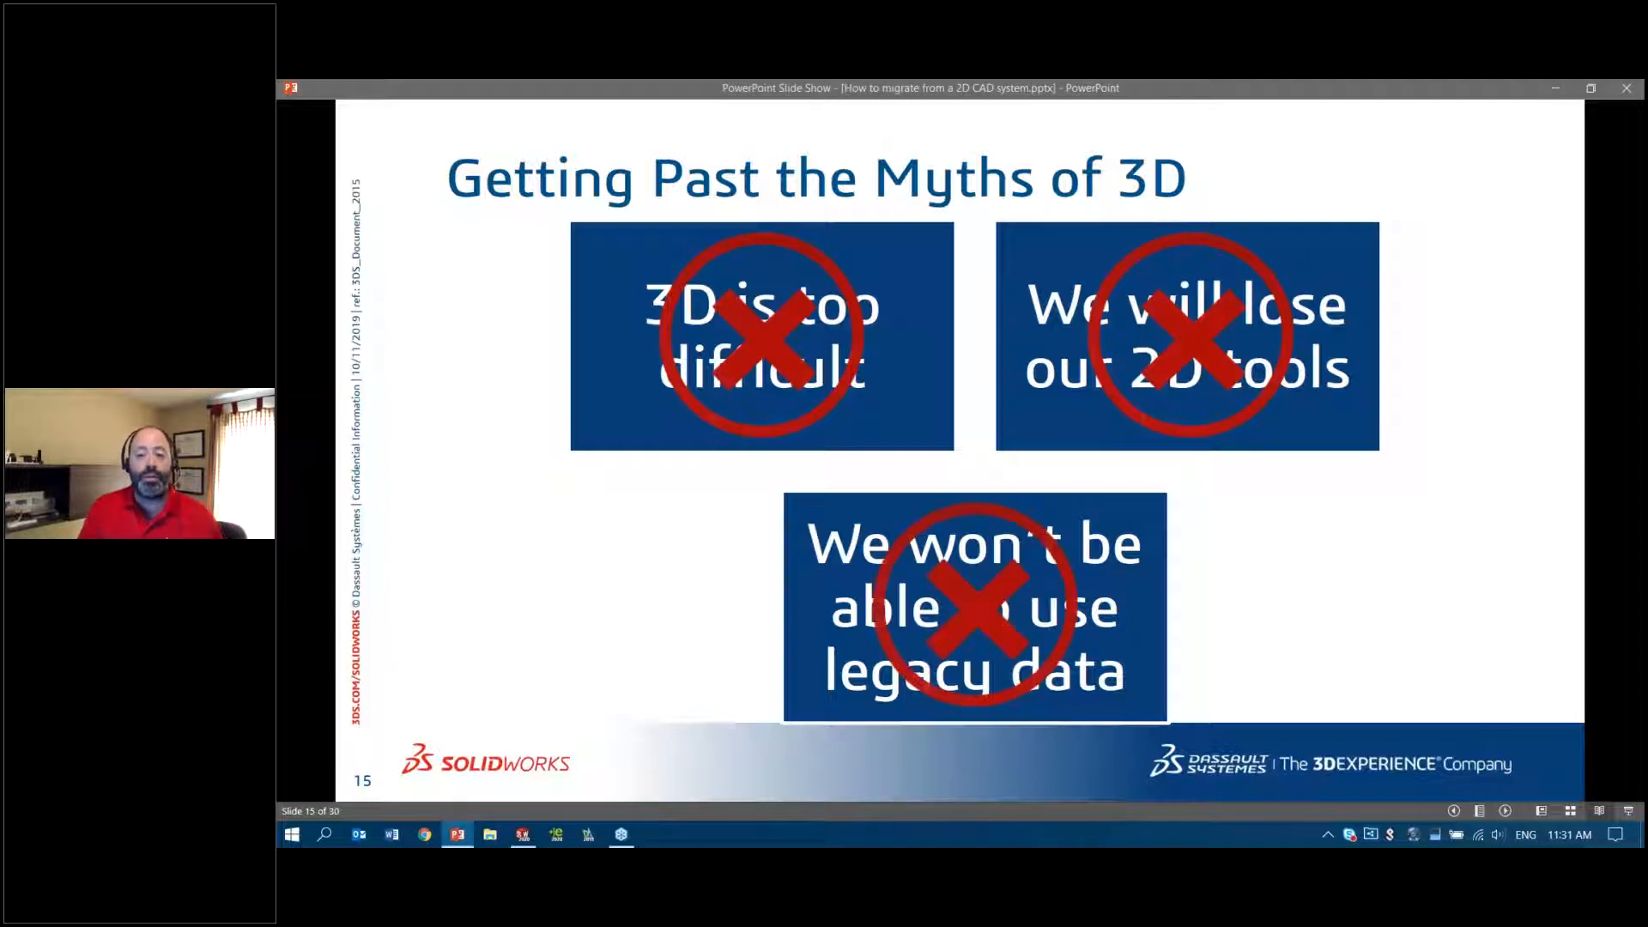